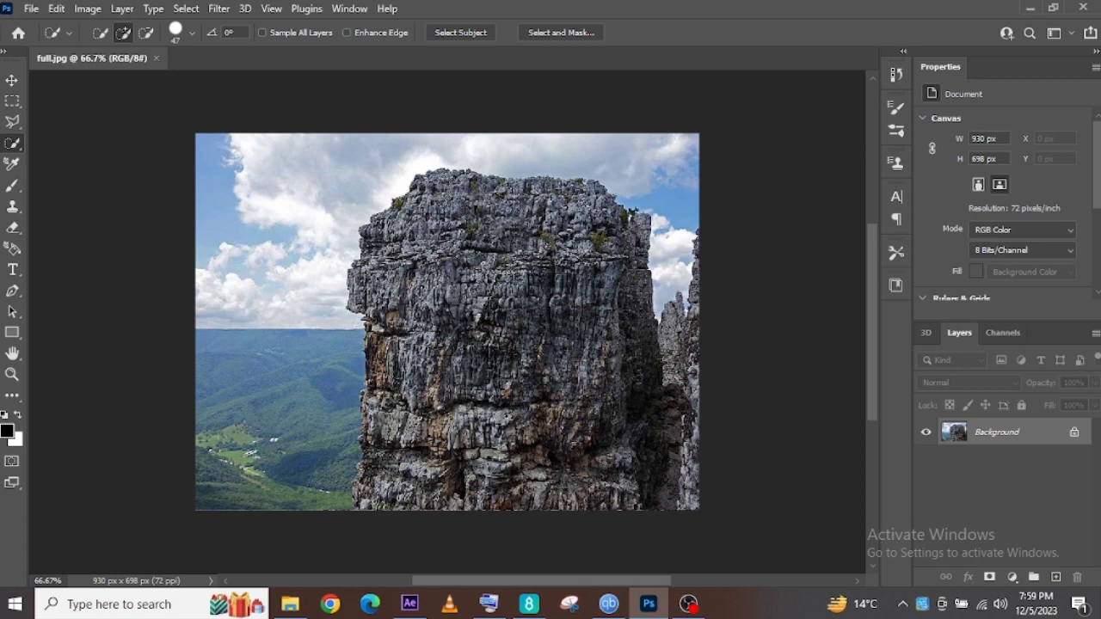
- Select the large rock tower in the photo with Quick Selection, excluding the sky and valley
drag(572, 258, 596, 488)
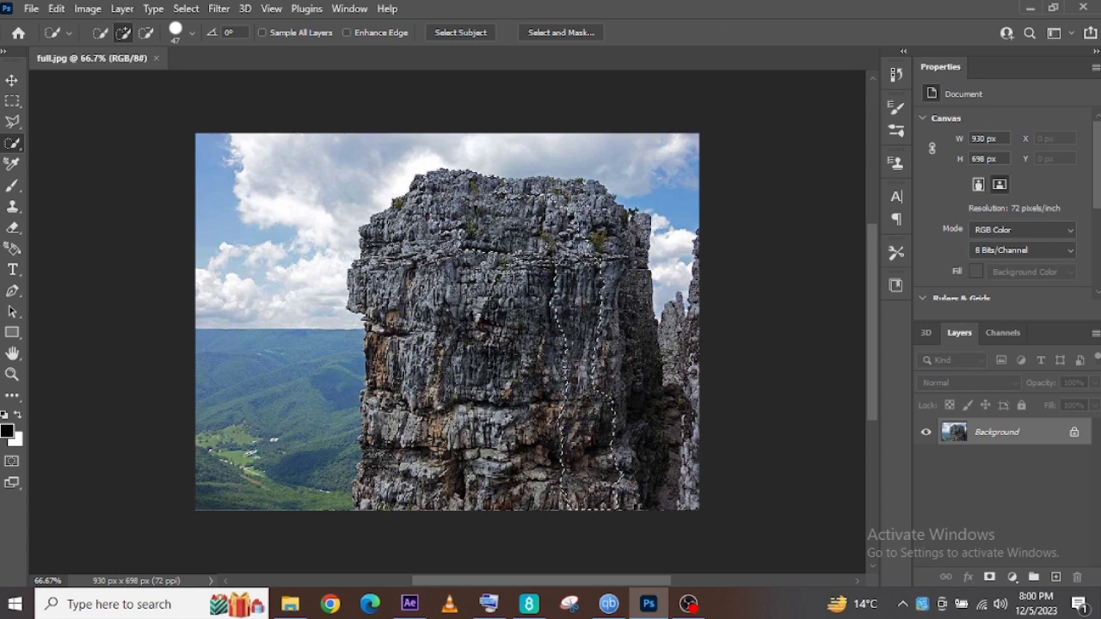
mouse_move(614, 221)
mouse_down()
mouse_move(532, 198)
mouse_move(574, 199)
mouse_move(602, 248)
mouse_move(619, 310)
mouse_move(617, 425)
mouse_up()
mouse_move(555, 313)
mouse_down()
mouse_move(536, 465)
mouse_move(504, 290)
mouse_move(484, 500)
mouse_up()
drag(440, 236, 418, 483)
mouse_move(410, 208)
mouse_down()
mouse_move(378, 293)
mouse_move(399, 303)
mouse_move(385, 475)
mouse_move(369, 504)
mouse_move(371, 495)
mouse_up()
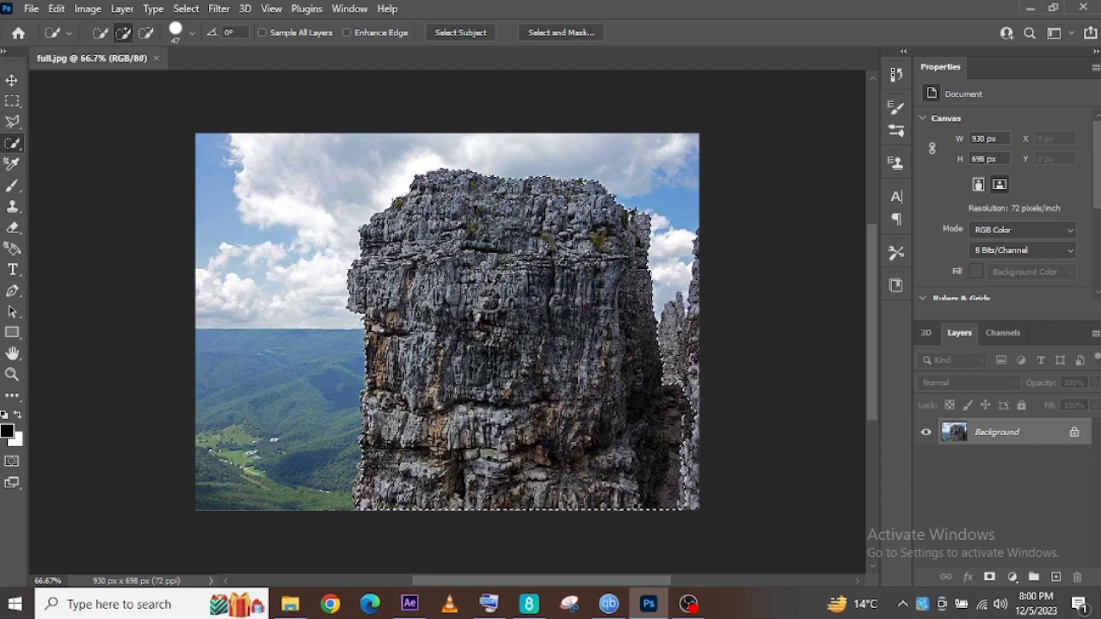
- Copy the selected rock and paste it onto a new layer
click(56, 11)
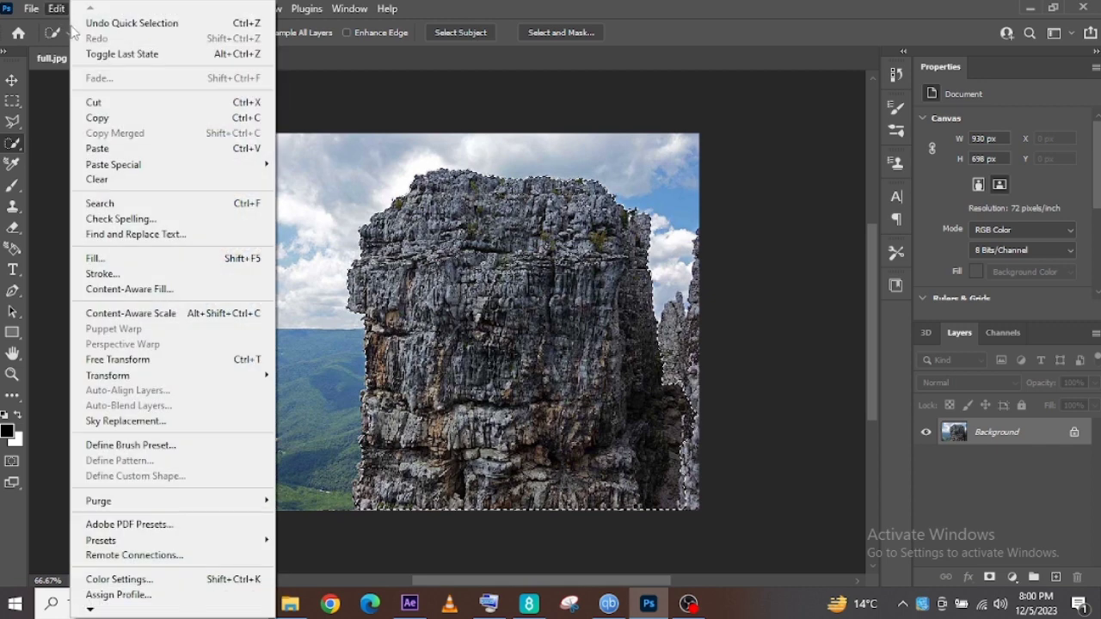
click(99, 118)
click(64, 15)
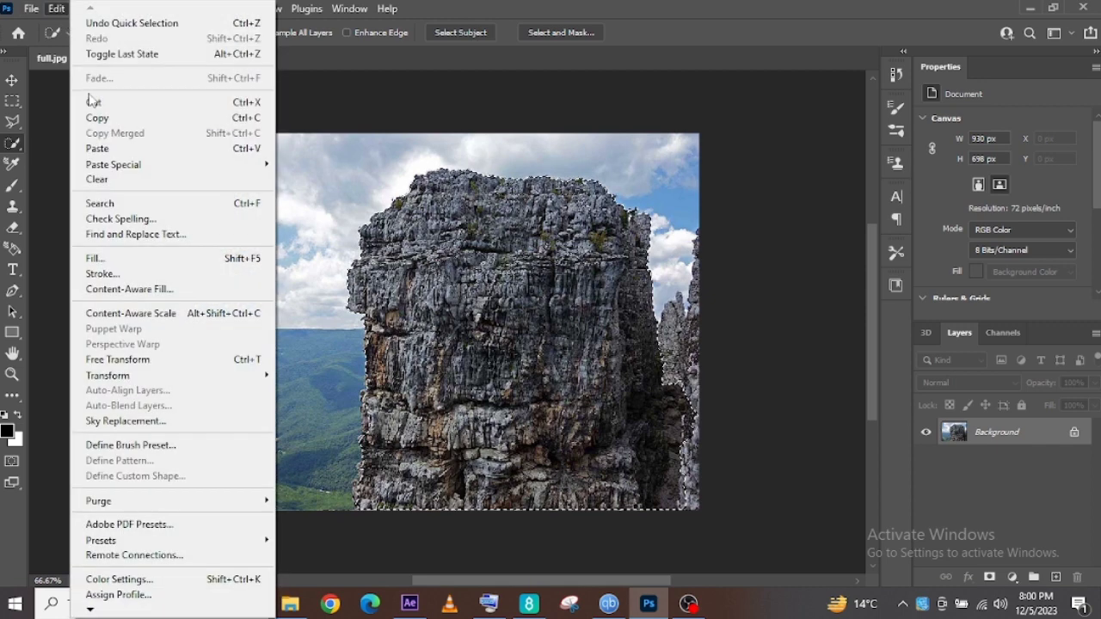
click(99, 148)
- Delete the Background layer so only the cut-out rock is left
click(994, 460)
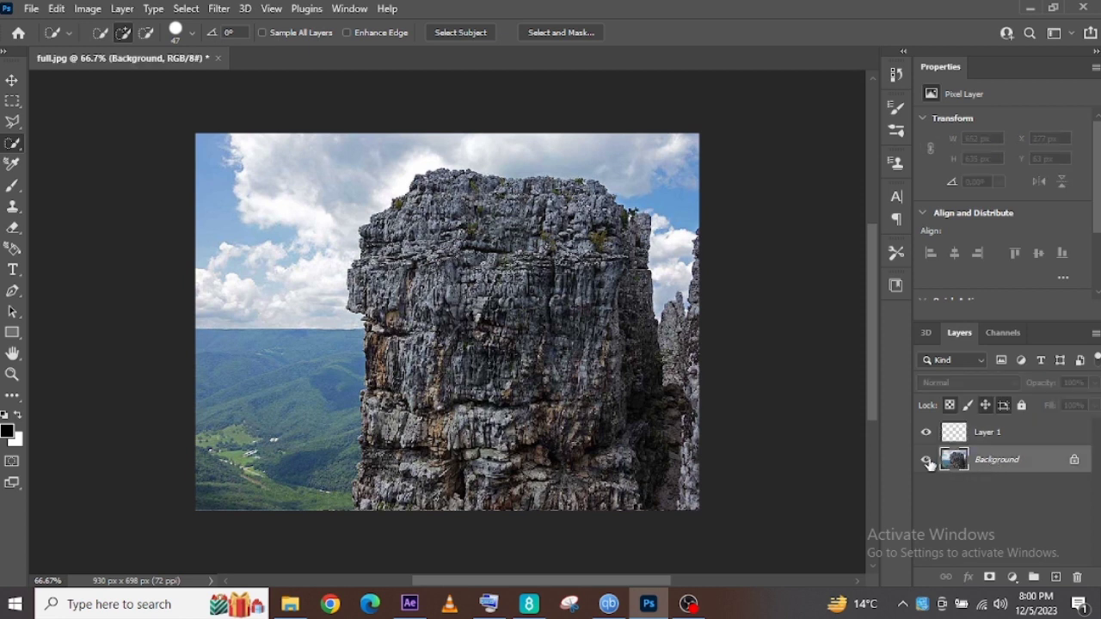
right_click(1002, 462)
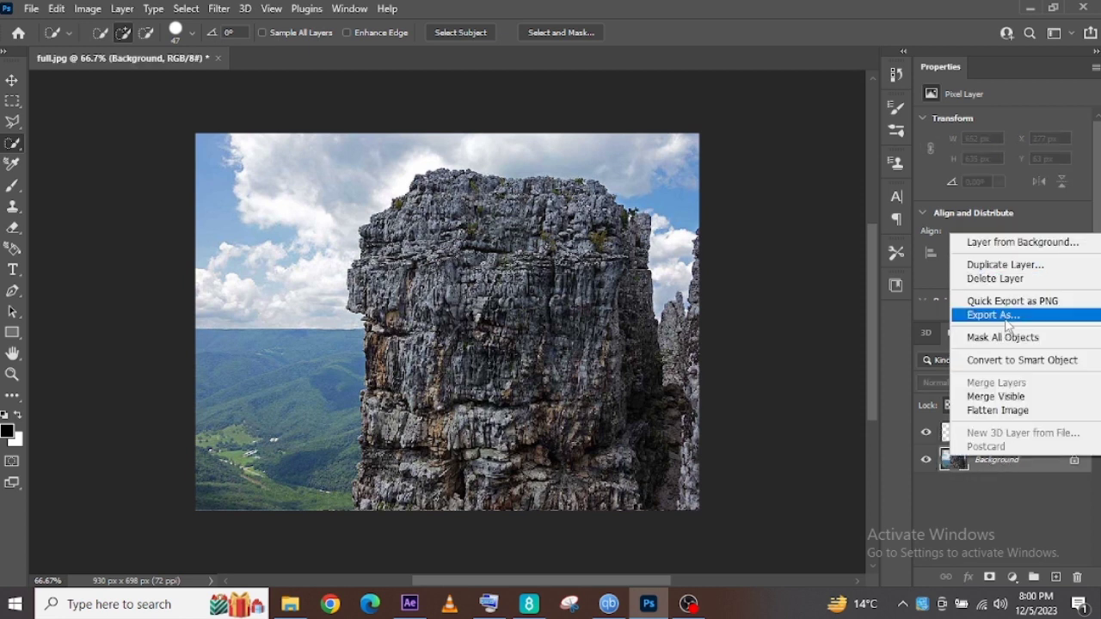
click(998, 279)
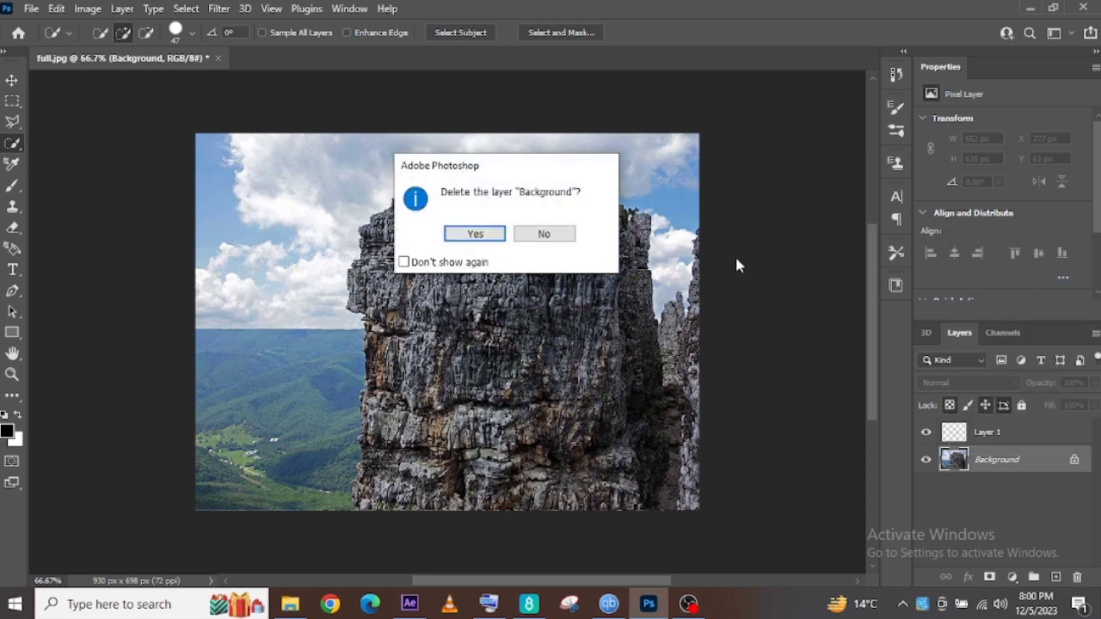
click(475, 235)
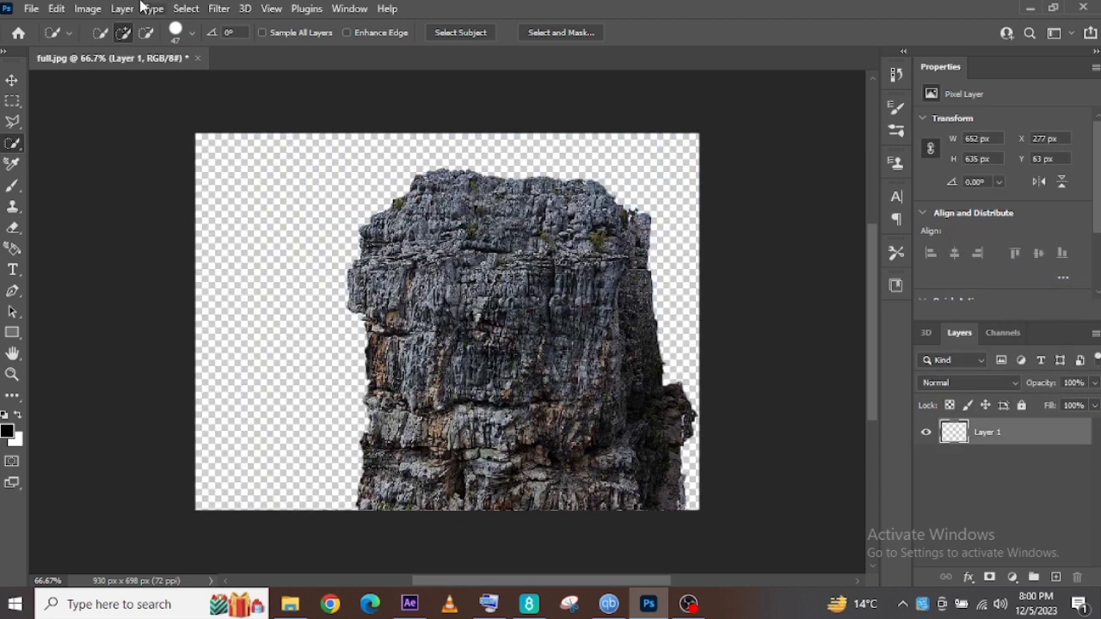
- Set the canvas size to 1920 pixels wide and 4000 pixels high
click(87, 8)
click(123, 142)
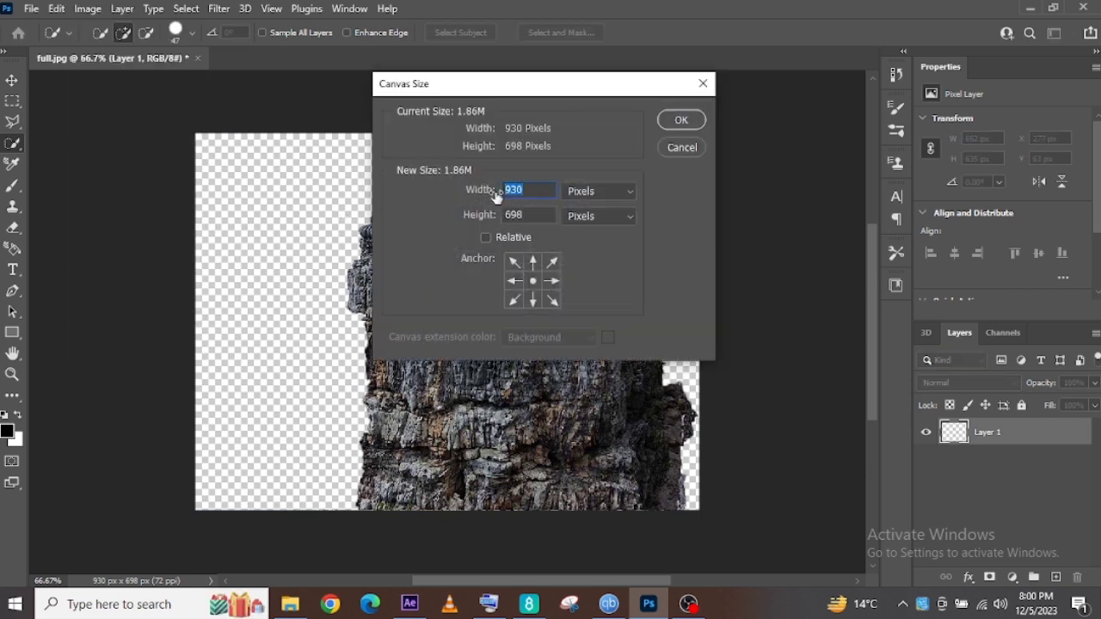
text(1920)
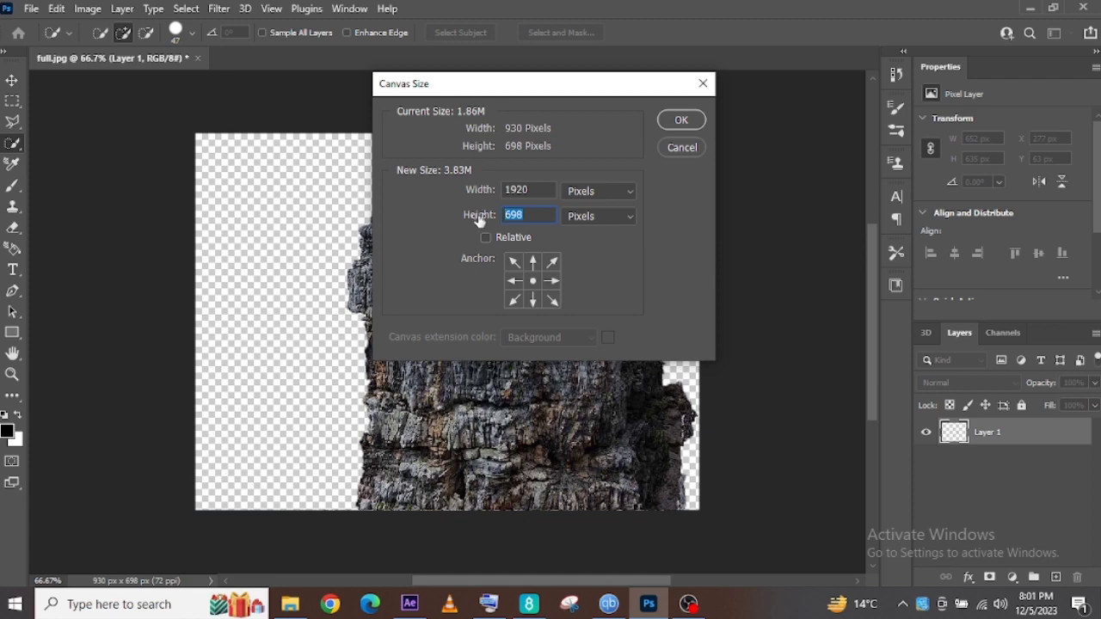
text(4000)
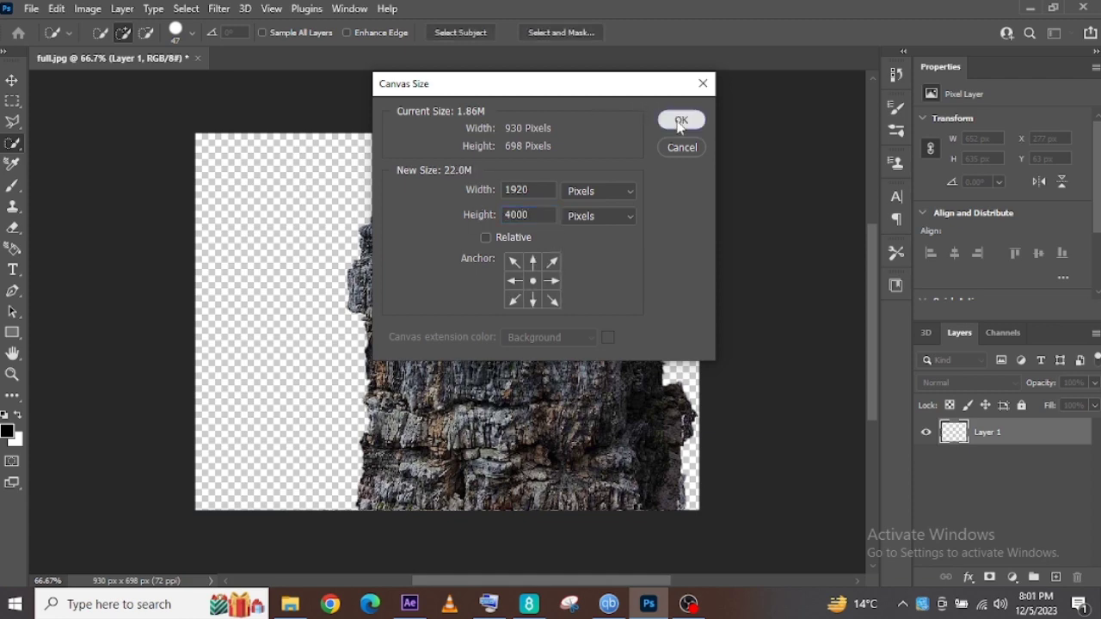
click(680, 120)
- Scale the rock layer to about 423% so it spans the canvas width, and centre it on the canvas
click(275, 10)
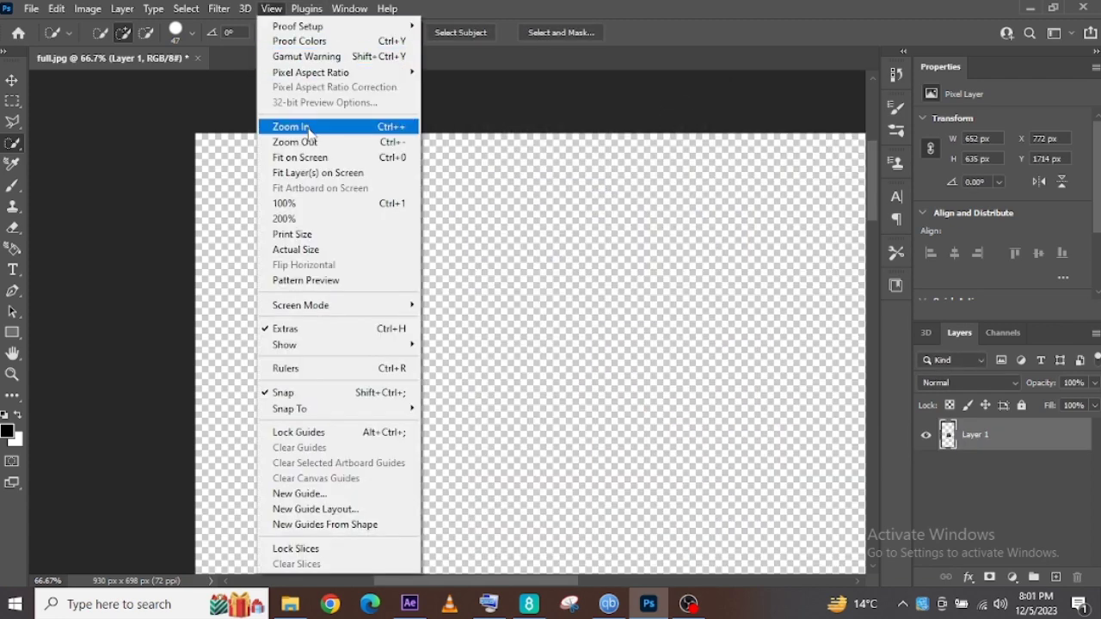
click(304, 139)
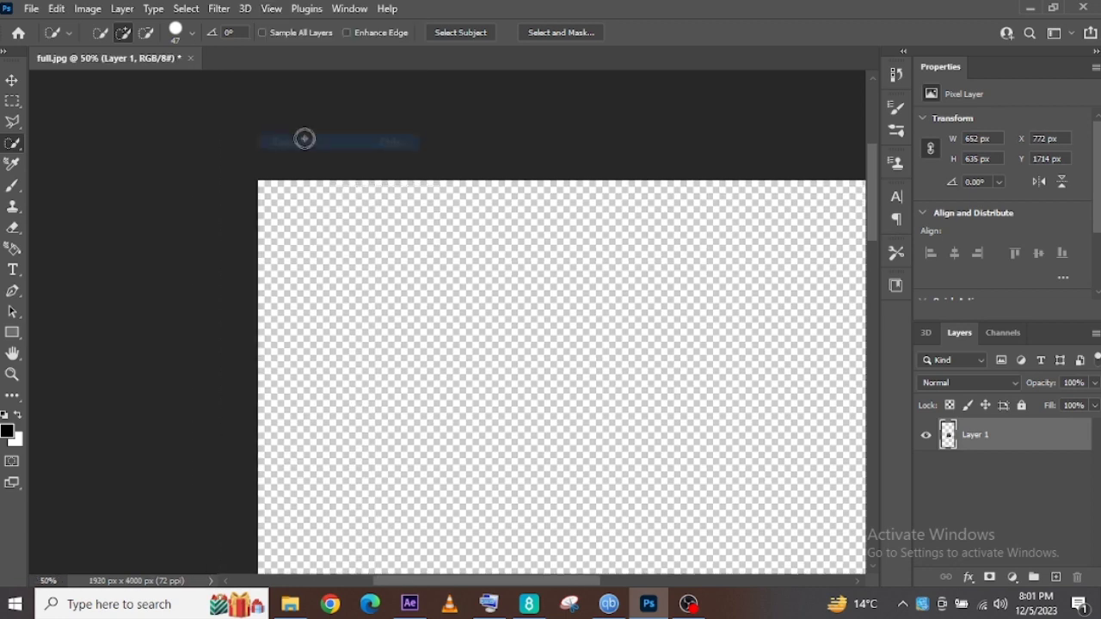
click(273, 10)
click(305, 139)
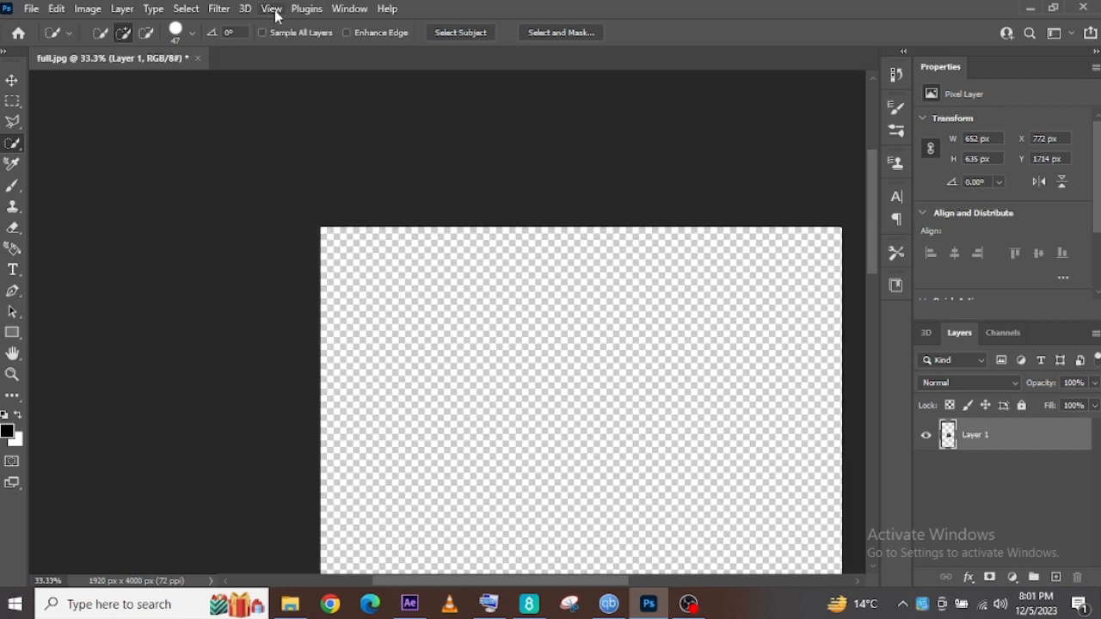
click(274, 10)
click(304, 139)
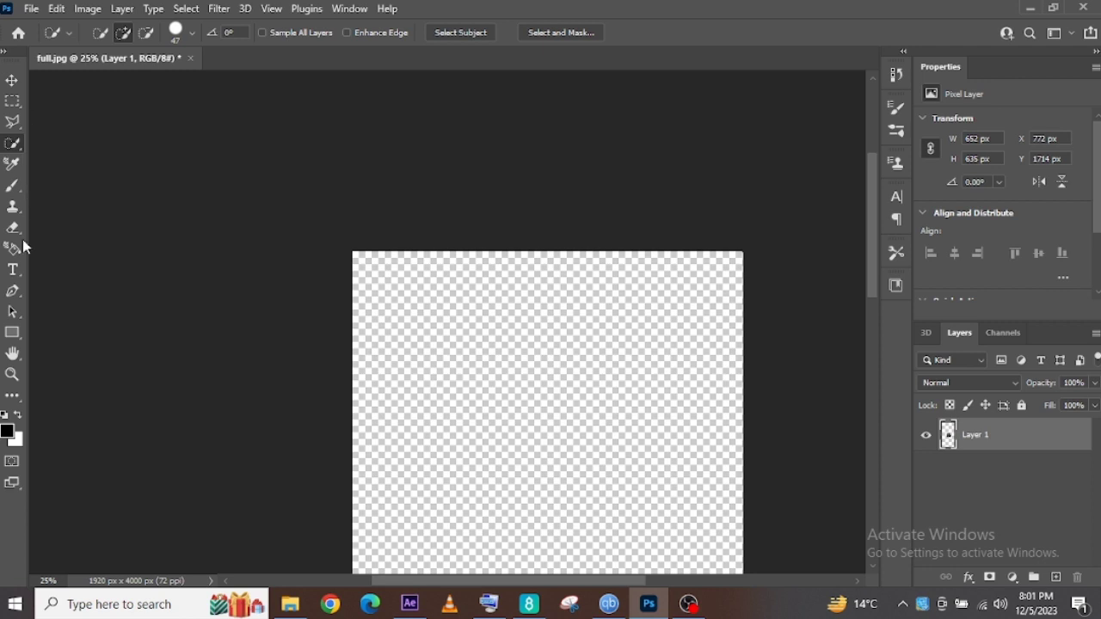
click(13, 354)
drag(558, 389, 504, 243)
click(272, 8)
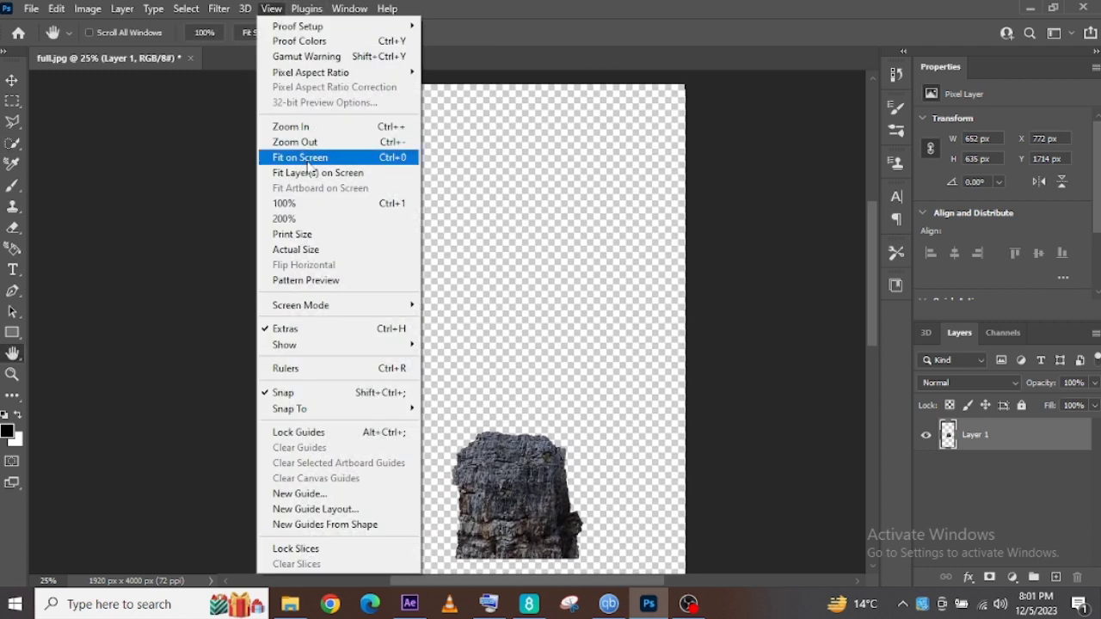
click(304, 139)
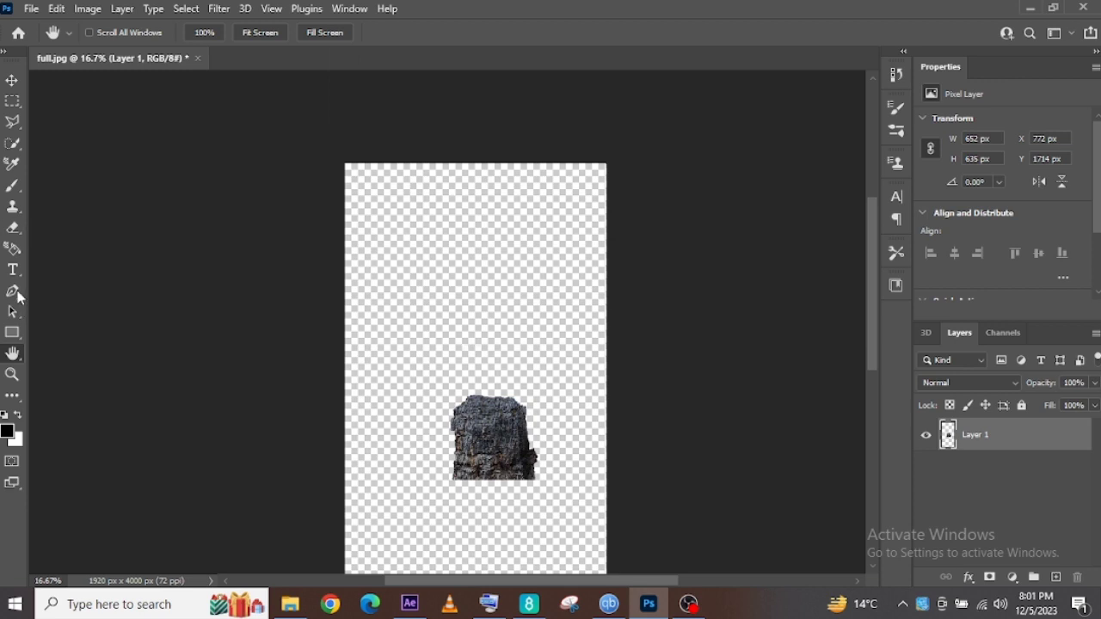
drag(390, 321, 389, 248)
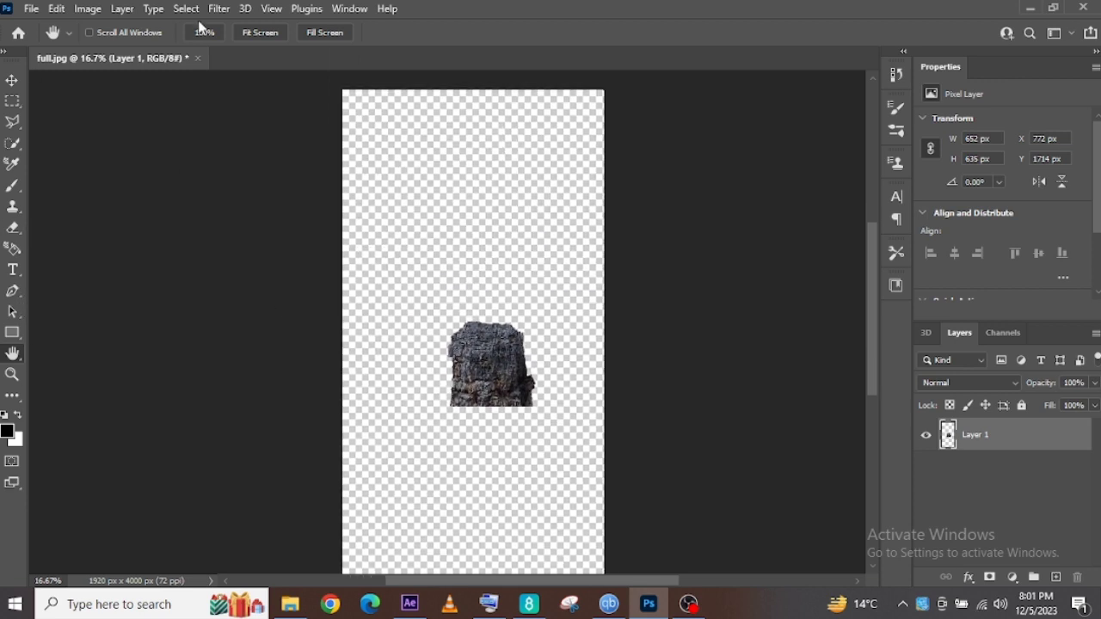
click(272, 10)
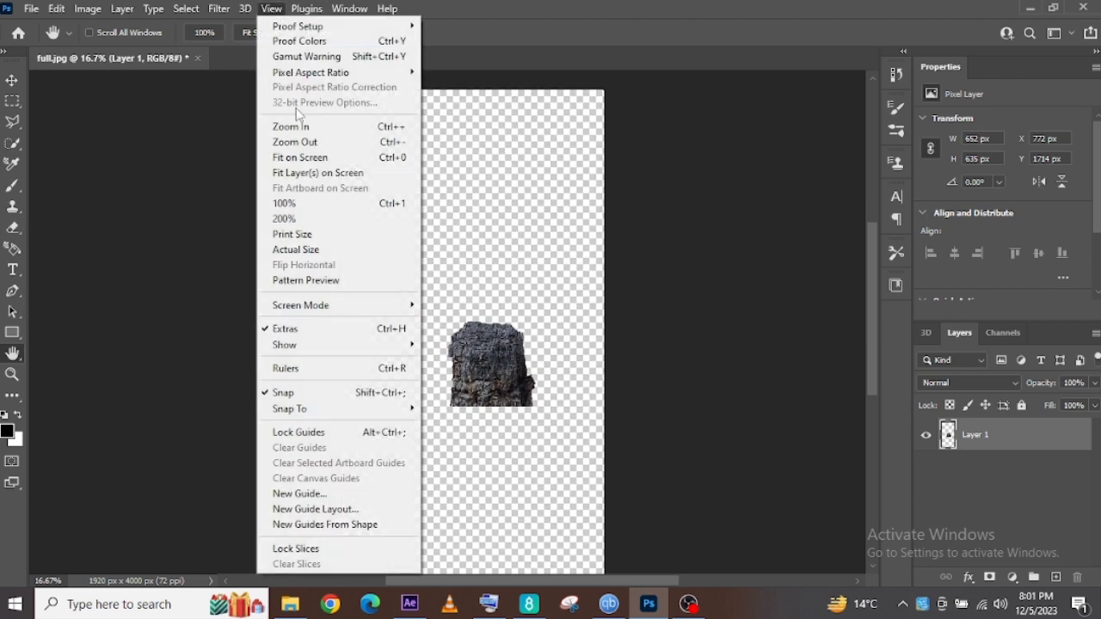
click(297, 142)
click(12, 80)
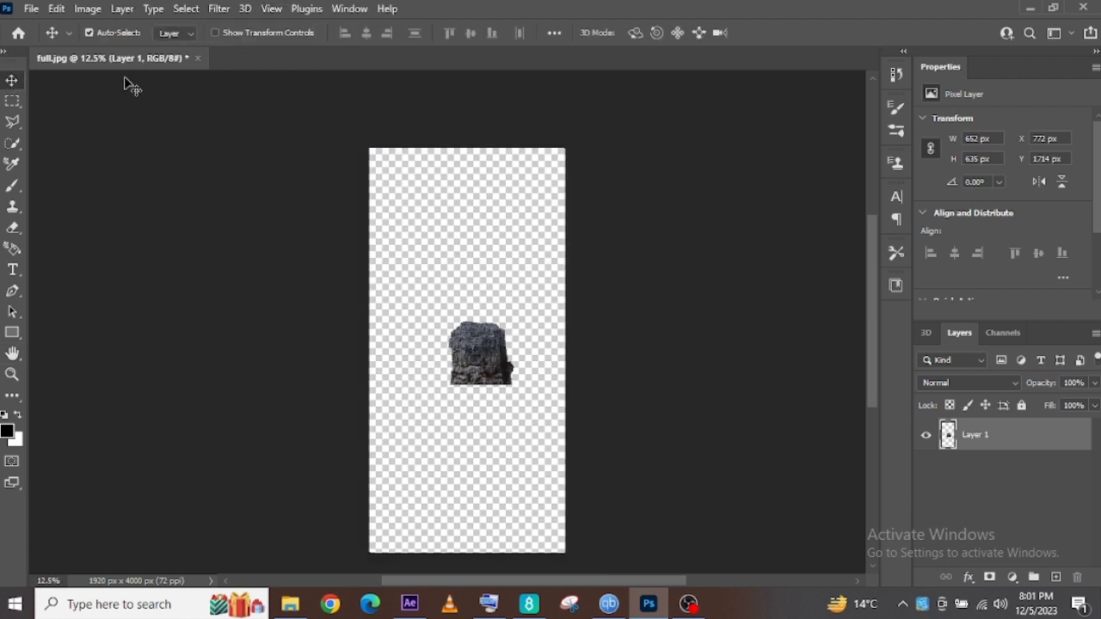
key(ctrl+t)
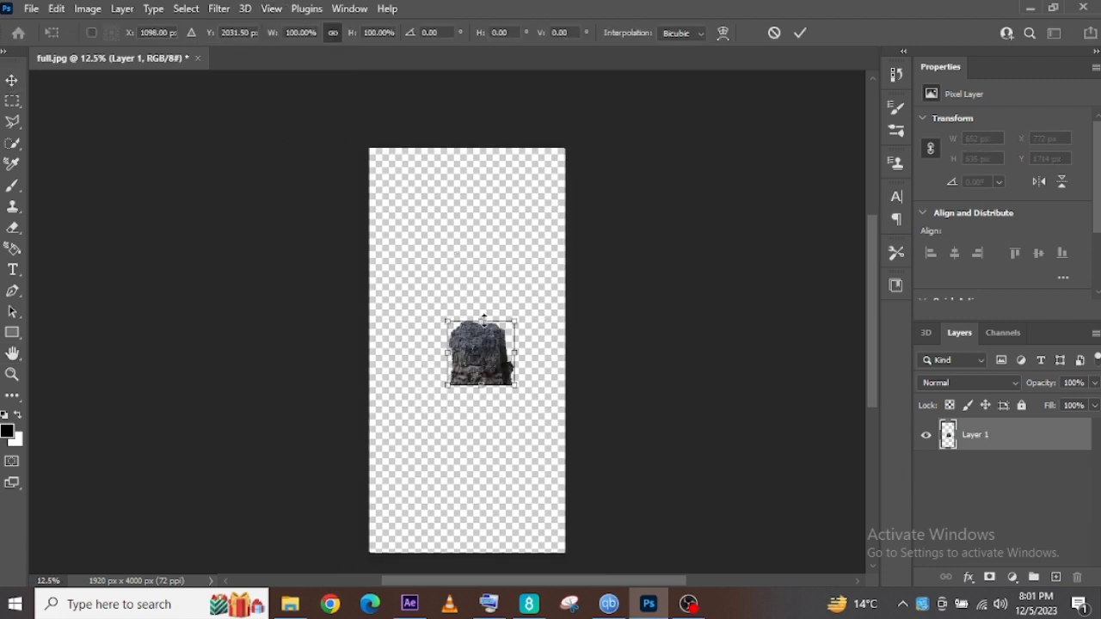
drag(484, 320, 481, 214)
drag(459, 285, 447, 282)
drag(464, 376, 465, 478)
drag(465, 329, 465, 334)
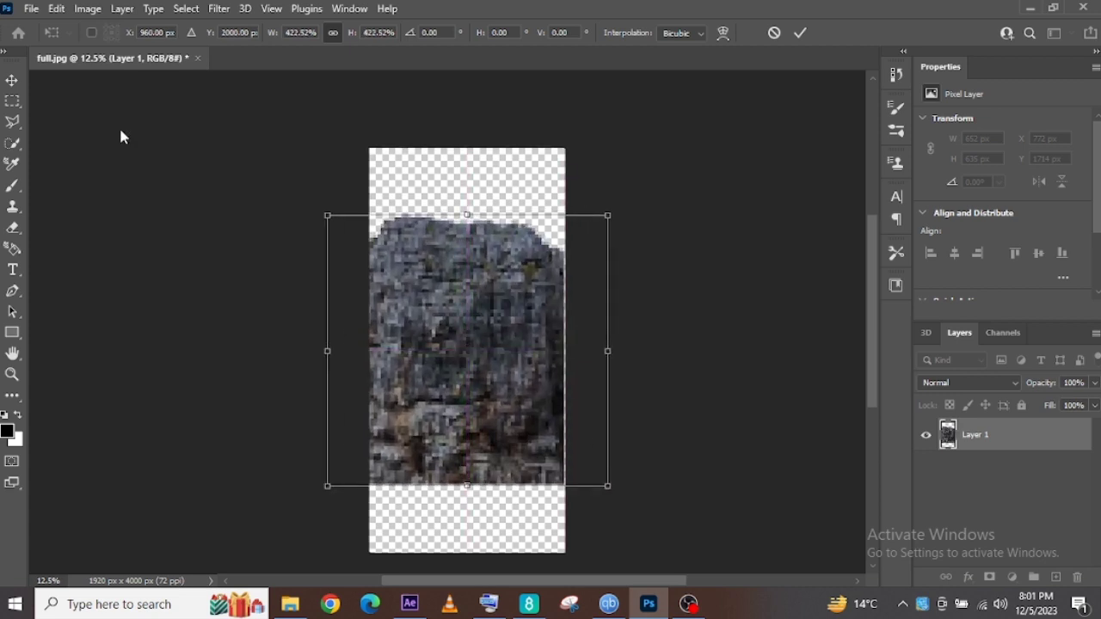
click(13, 77)
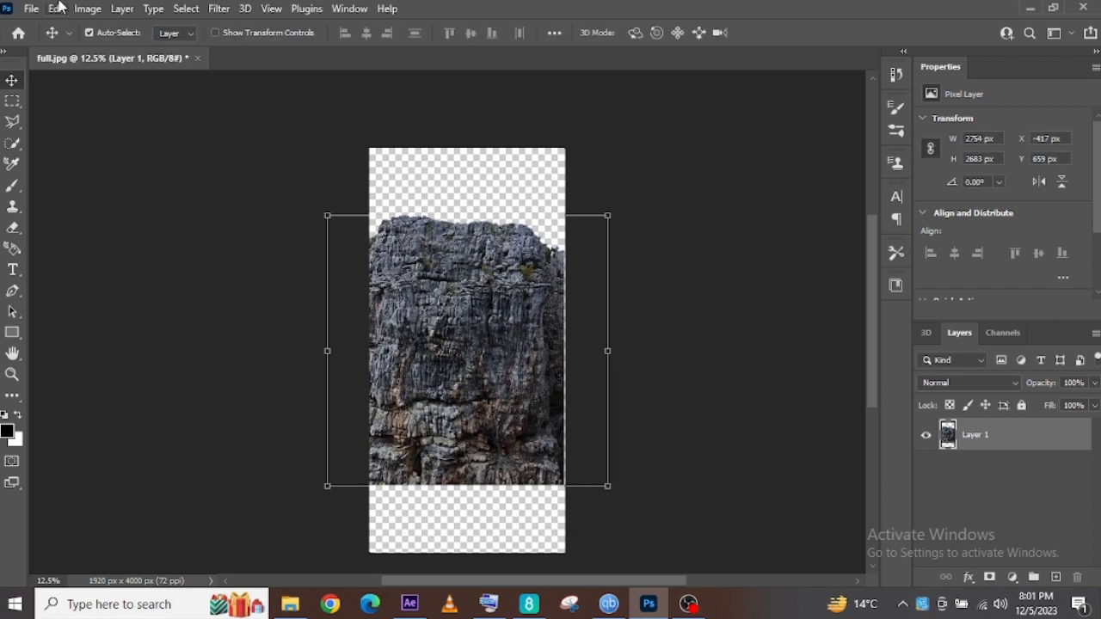
- Open the image download.png from the tutoria folder
click(31, 8)
click(52, 37)
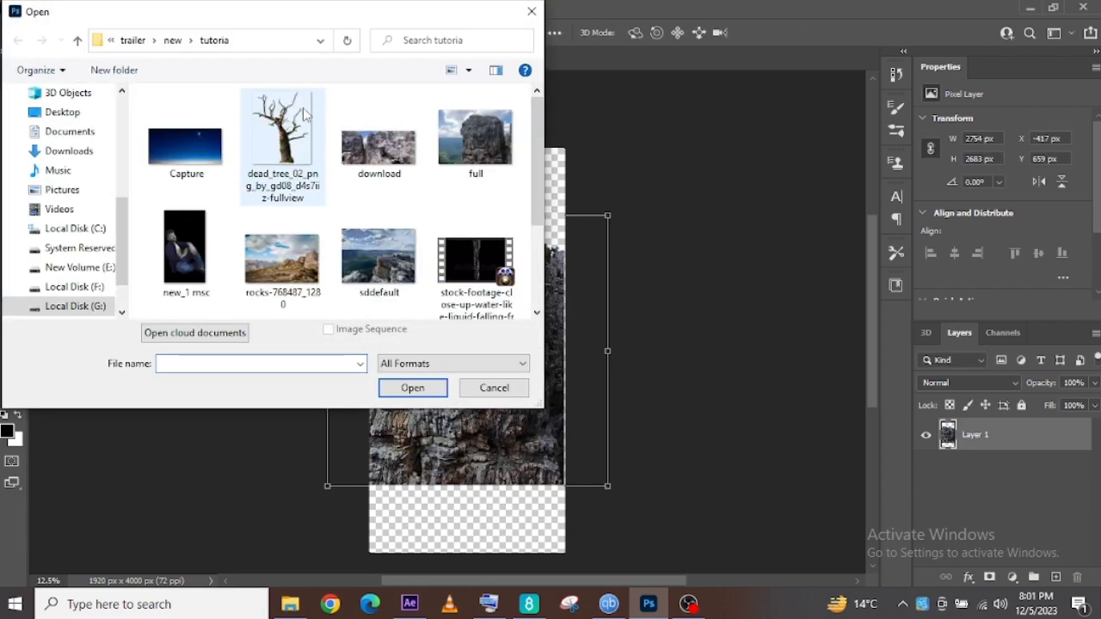
double_click(379, 146)
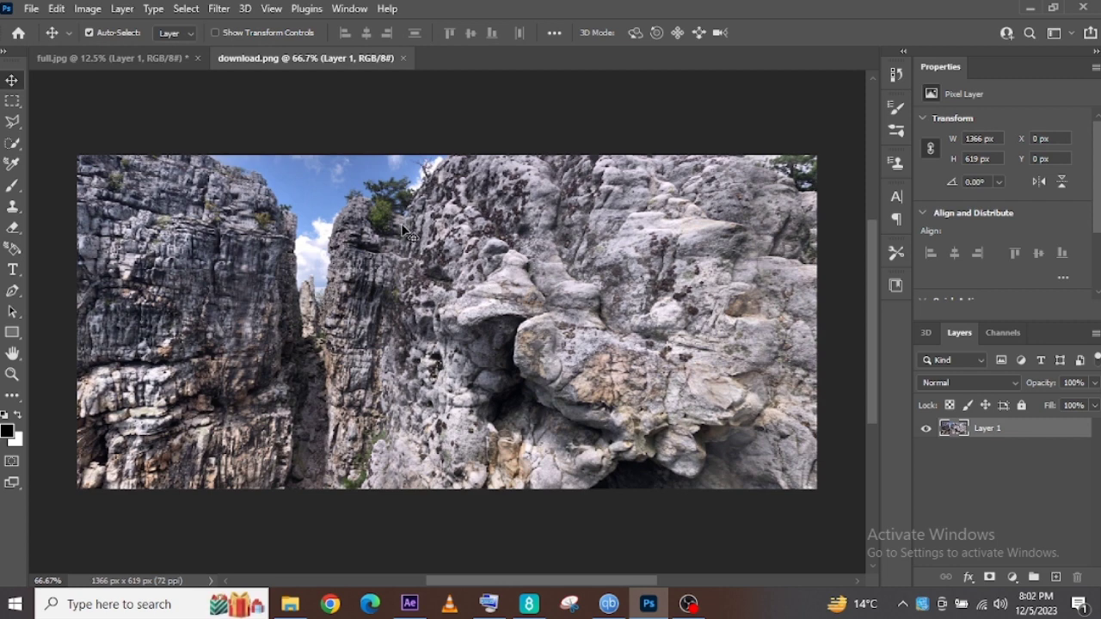
- Select the pale rock face and its adjoining narrow pillar with Quick Selection, leaving out the sky and the separate dark cliff
click(14, 143)
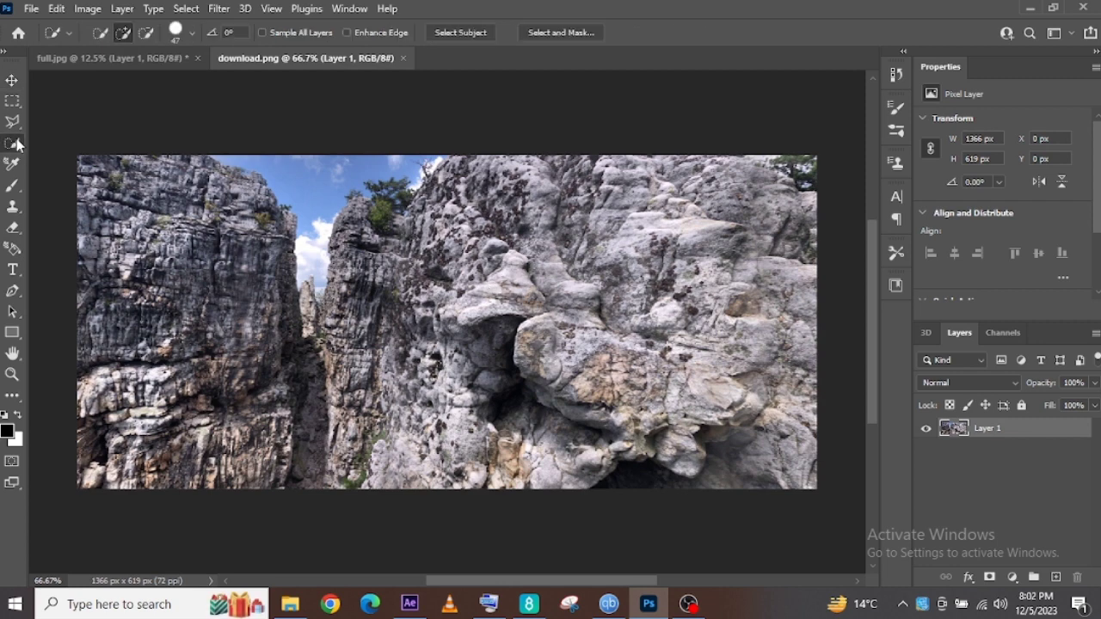
mouse_move(586, 177)
mouse_down()
mouse_move(676, 421)
mouse_move(623, 227)
mouse_move(622, 180)
mouse_move(748, 226)
mouse_move(770, 215)
mouse_move(773, 183)
mouse_up()
mouse_move(799, 273)
mouse_down()
mouse_move(807, 474)
mouse_move(737, 453)
mouse_move(456, 454)
mouse_move(387, 275)
mouse_move(381, 310)
mouse_move(403, 449)
mouse_move(529, 465)
mouse_move(499, 396)
mouse_move(501, 274)
mouse_move(555, 176)
mouse_move(475, 185)
mouse_move(457, 168)
mouse_move(443, 194)
mouse_move(459, 169)
mouse_move(540, 294)
mouse_move(448, 423)
mouse_up()
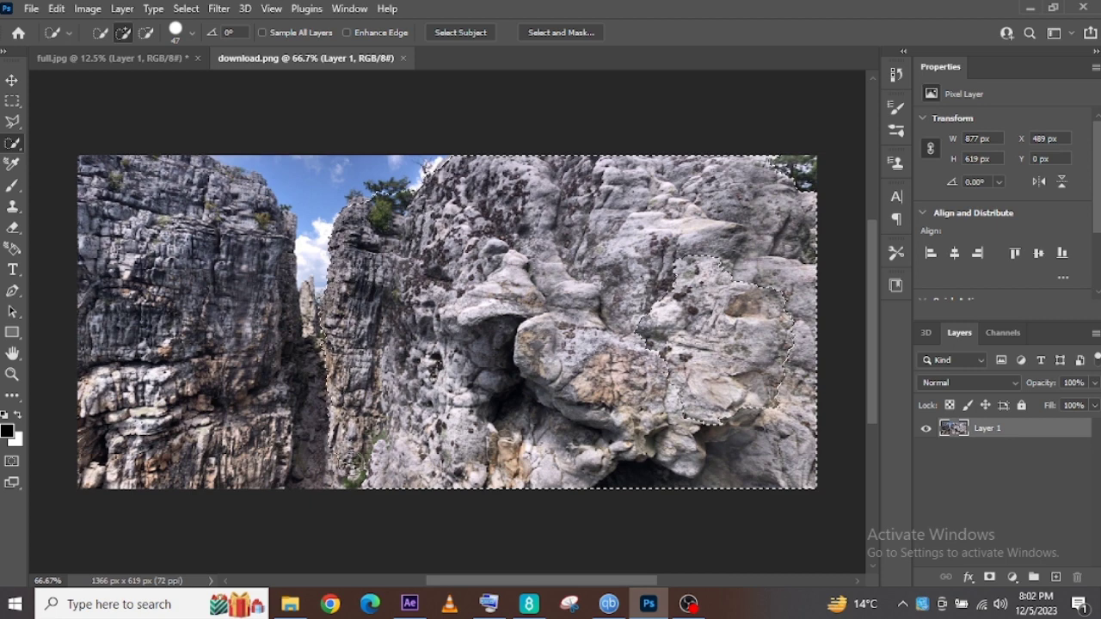
drag(686, 393, 526, 185)
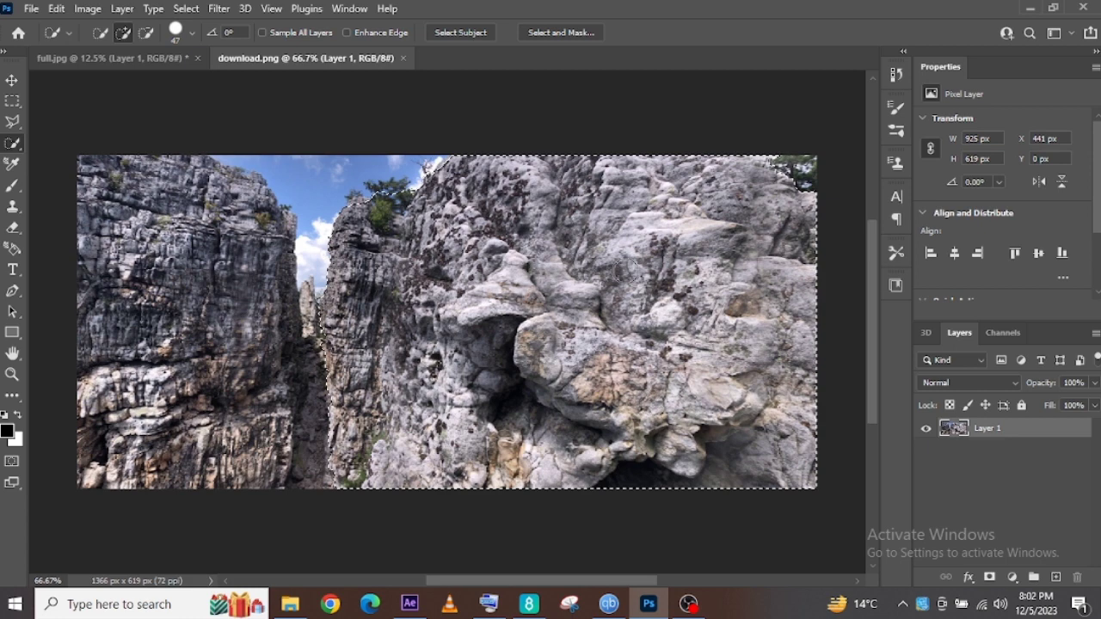
- Copy the selected pale rock and paste it into the full.jpg document as a new layer
click(56, 9)
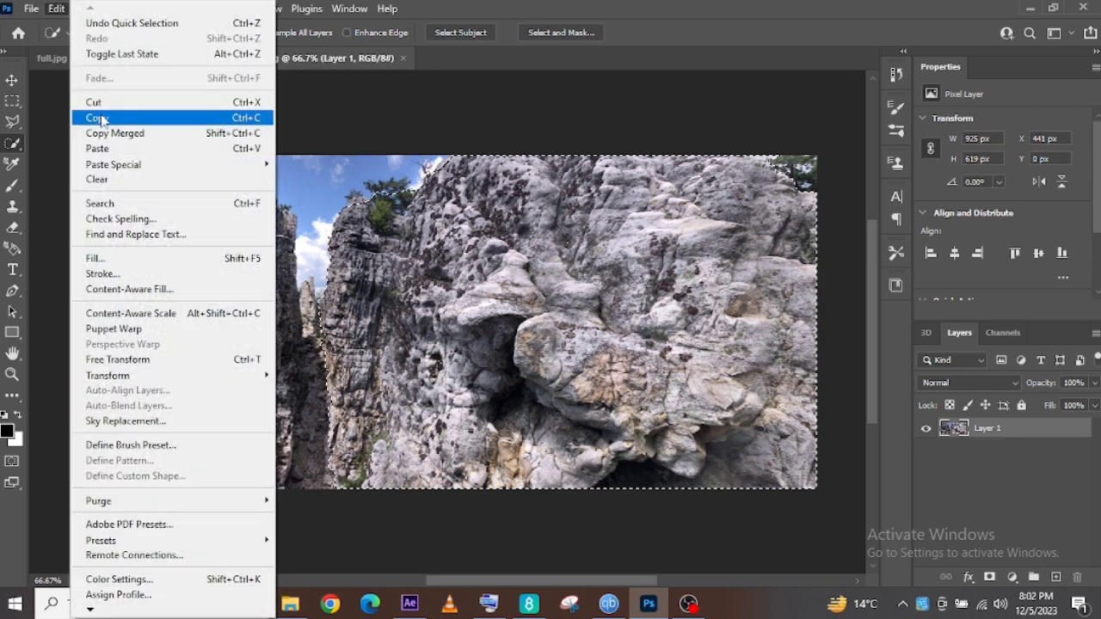
click(101, 115)
click(102, 58)
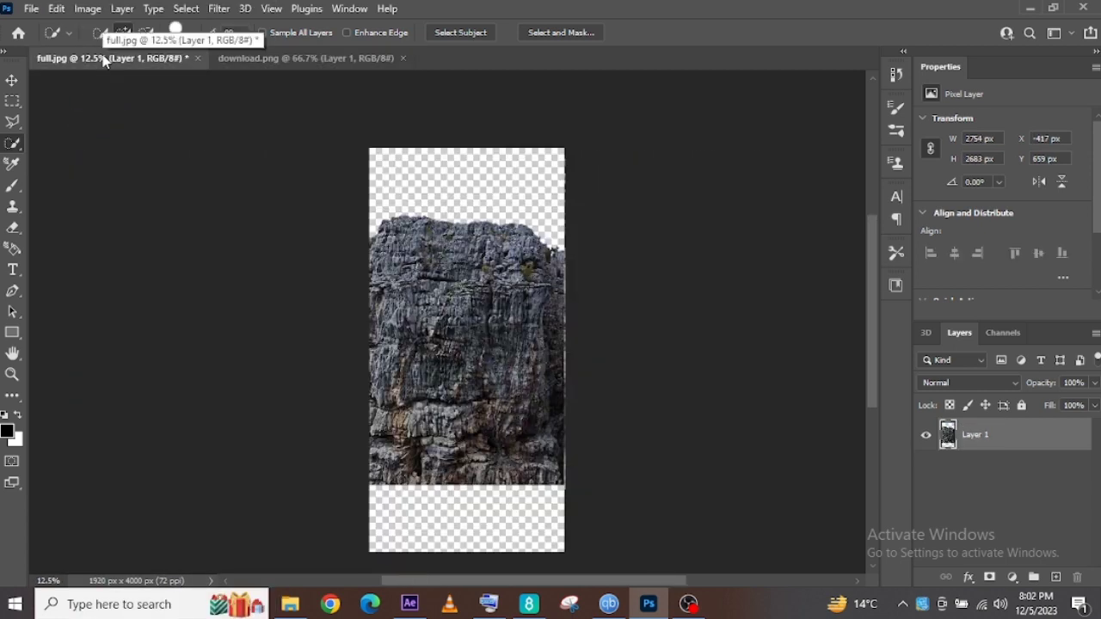
key(ctrl+v)
- Scale the pasted pale rock to about 221% and position it centred across the canvas's lower end, overlapping the dark cliff's base
click(12, 81)
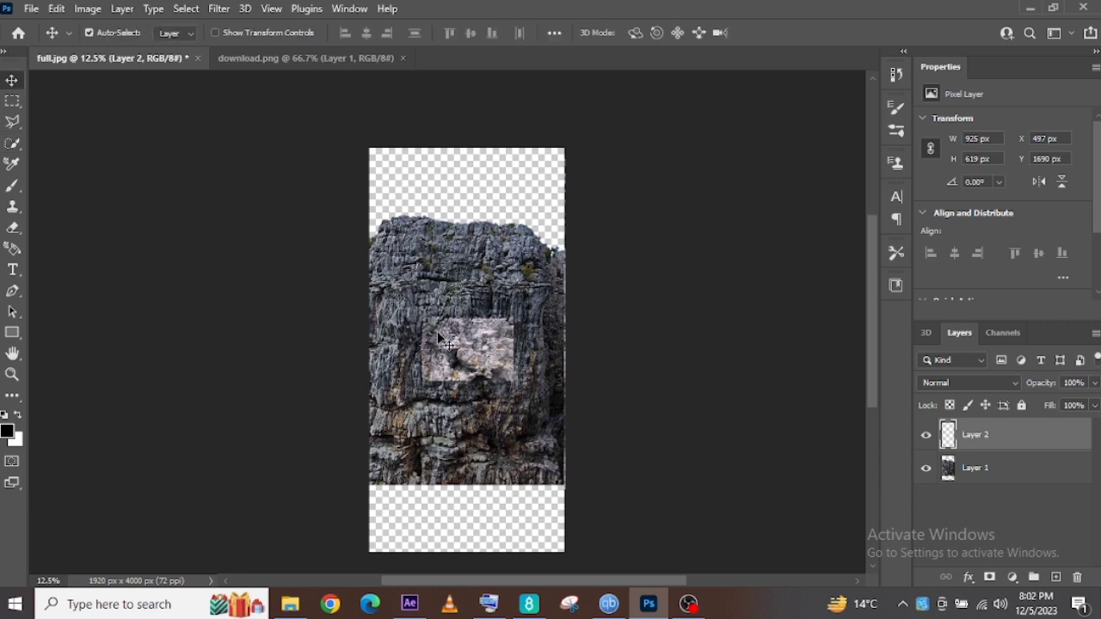
drag(437, 331, 417, 443)
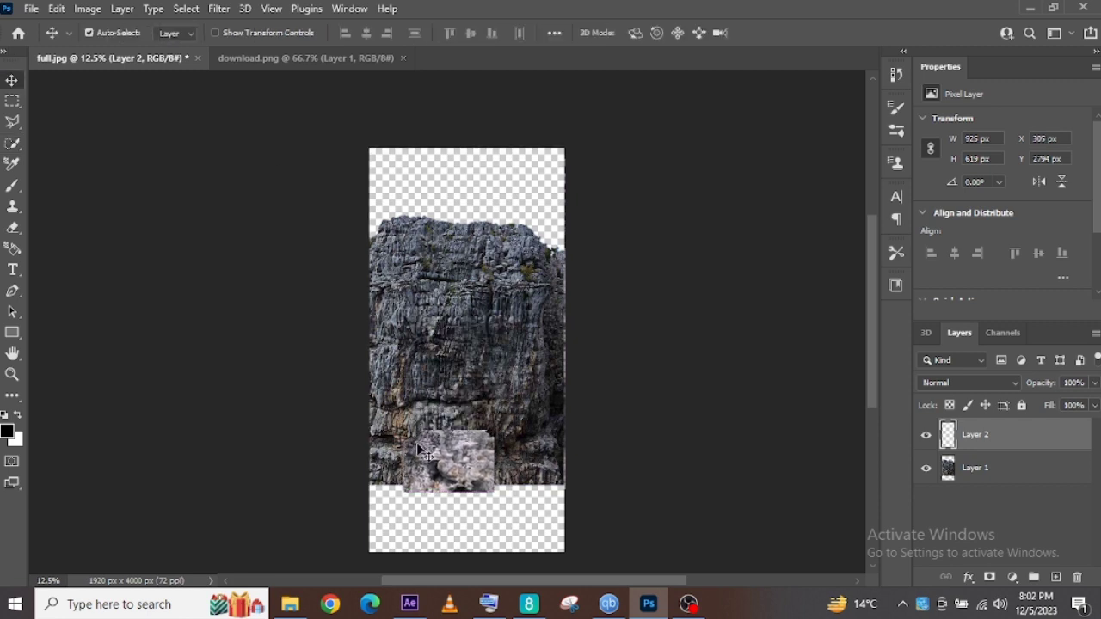
key(ctrl+t)
drag(496, 430, 547, 353)
drag(400, 437, 373, 439)
drag(467, 503, 467, 553)
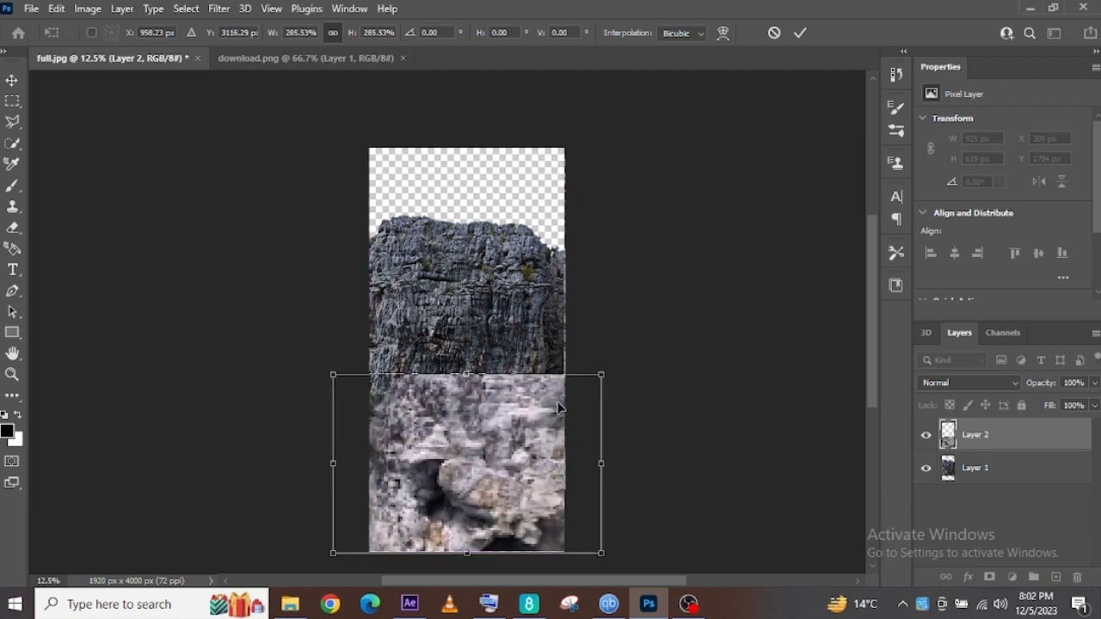
drag(600, 375, 541, 414)
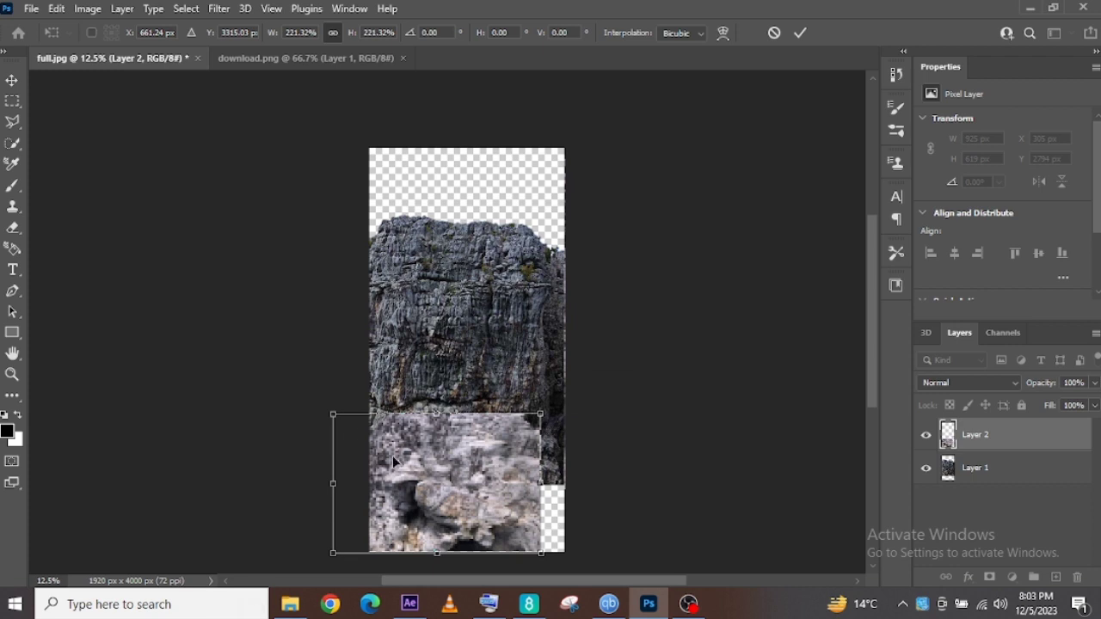
drag(393, 460, 422, 463)
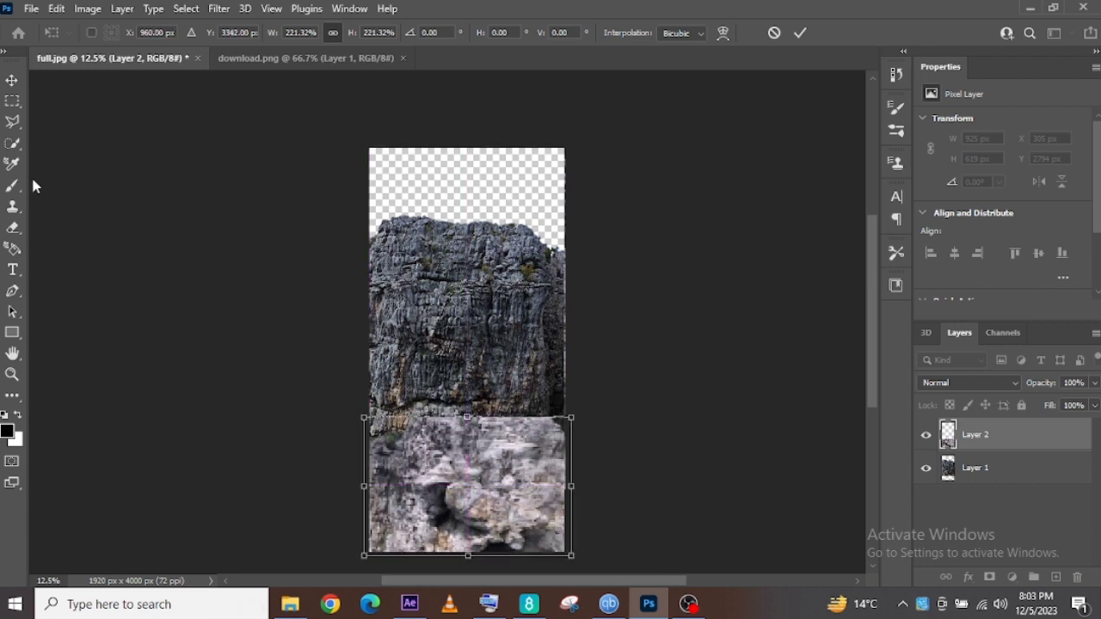
key(Return)
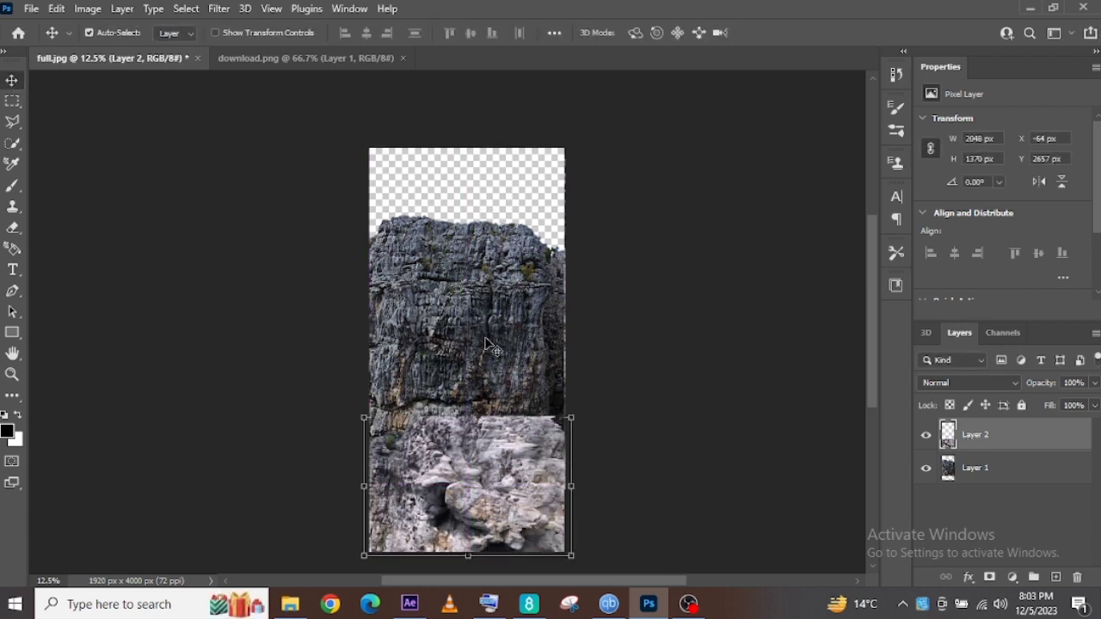
- Raise the dark cliff to Y 323 px, and soften the pale rock's upper edge using a 199 px eraser with 45% smoothing
drag(488, 344, 487, 307)
click(13, 229)
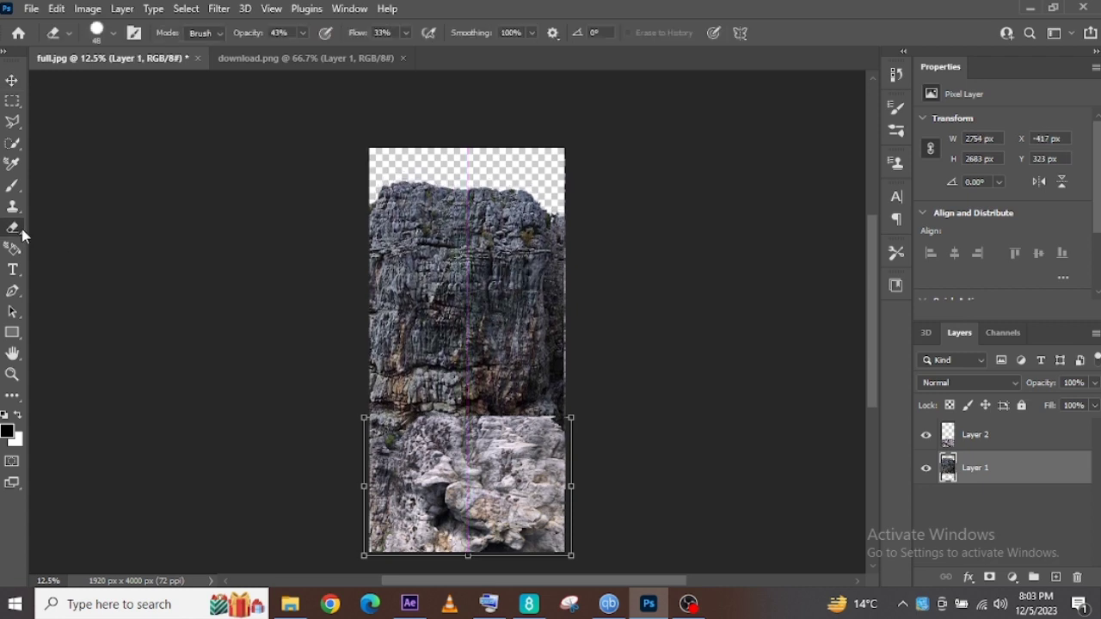
key(alt+bracketright)
click(70, 34)
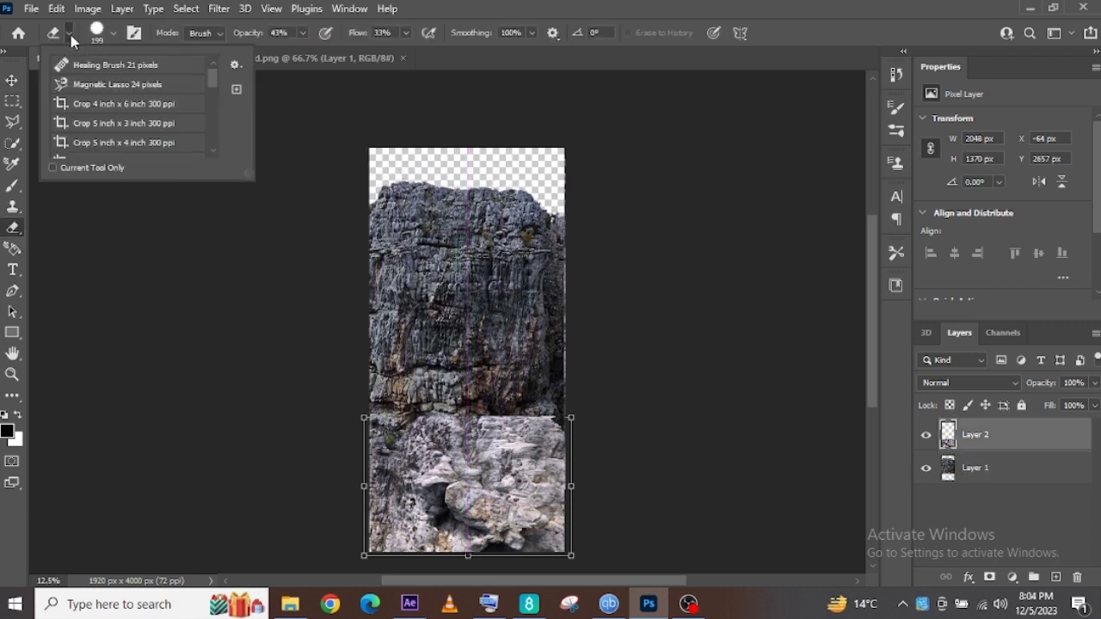
click(72, 39)
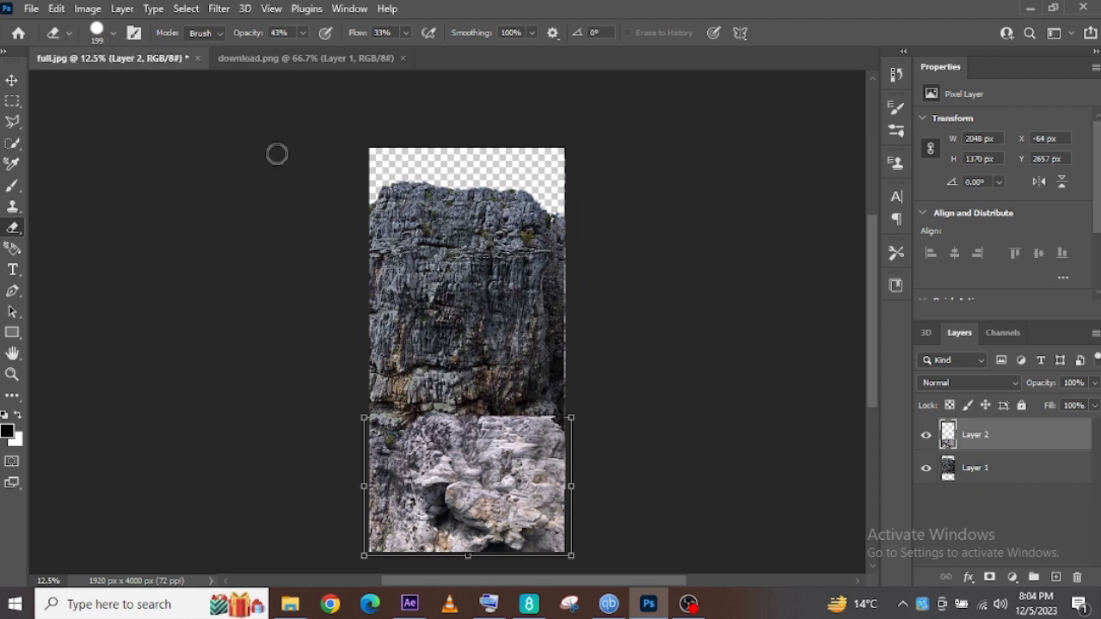
click(532, 35)
click(433, 420)
mouse_move(555, 419)
mouse_down()
mouse_move(480, 418)
mouse_move(518, 423)
mouse_move(563, 398)
mouse_move(555, 419)
mouse_move(366, 418)
mouse_move(552, 439)
mouse_up()
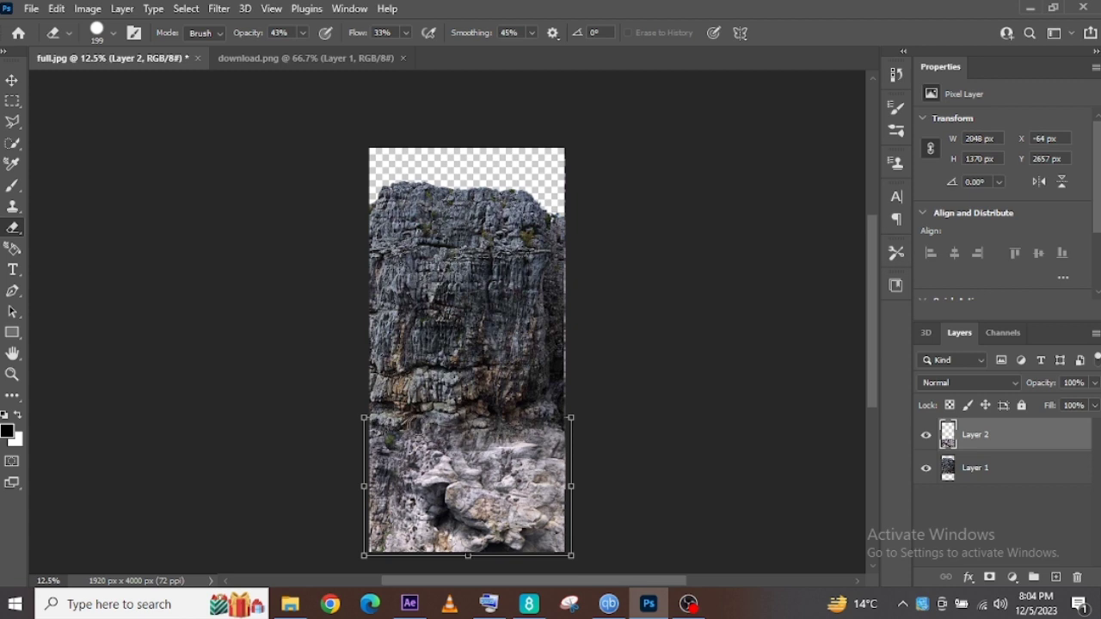
- Move Layer 1 and Layer 2 up together until the cliff meets the canvas's upper edge at Y 0 px
click(12, 80)
shift+click(967, 478)
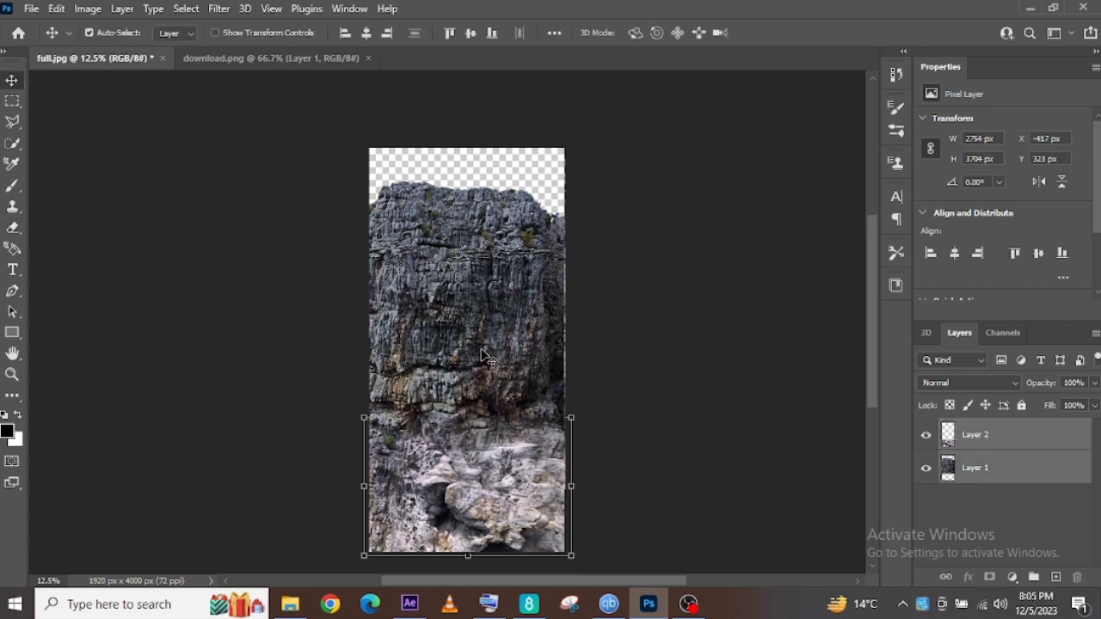
drag(472, 345, 472, 313)
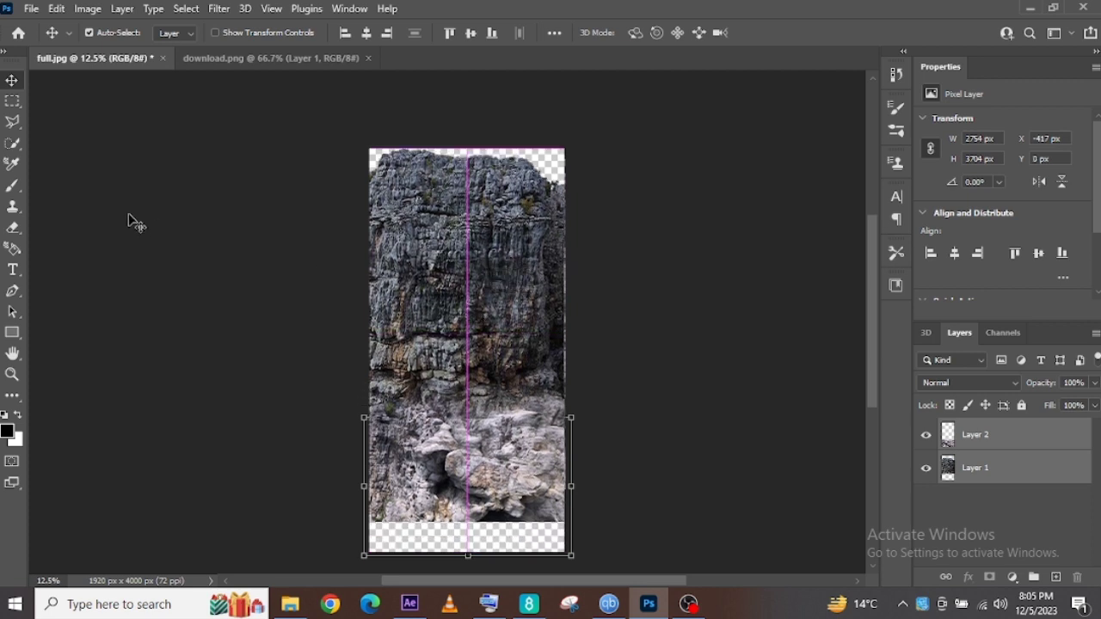
- Duplicate the pale rock layer, Layer 2, keeping the default copy name
click(972, 472)
click(970, 443)
right_click(970, 444)
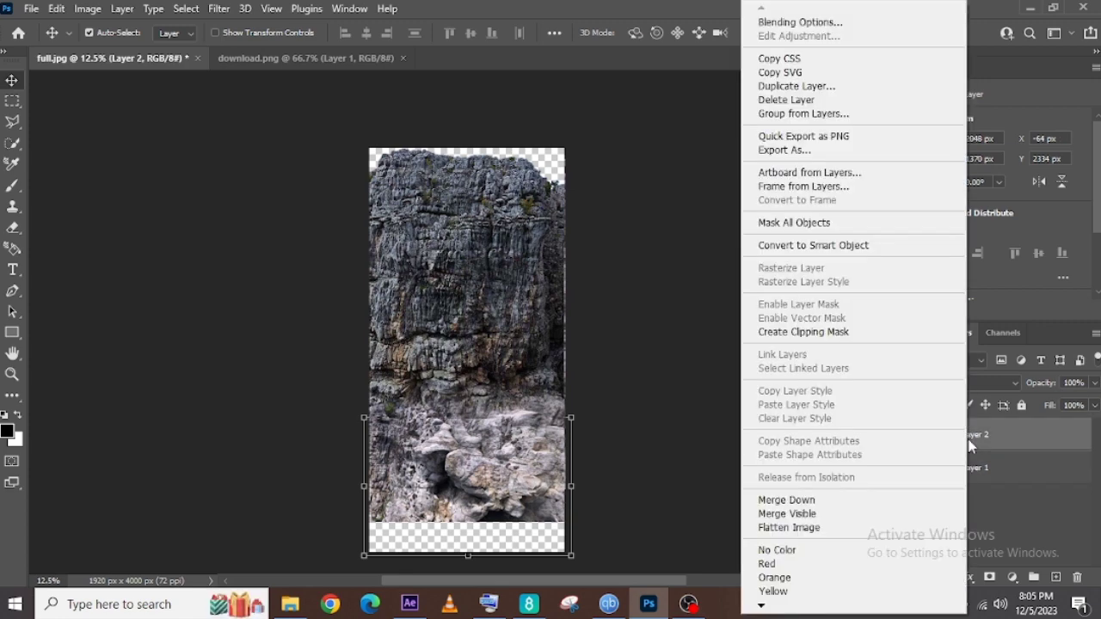
click(797, 88)
click(682, 157)
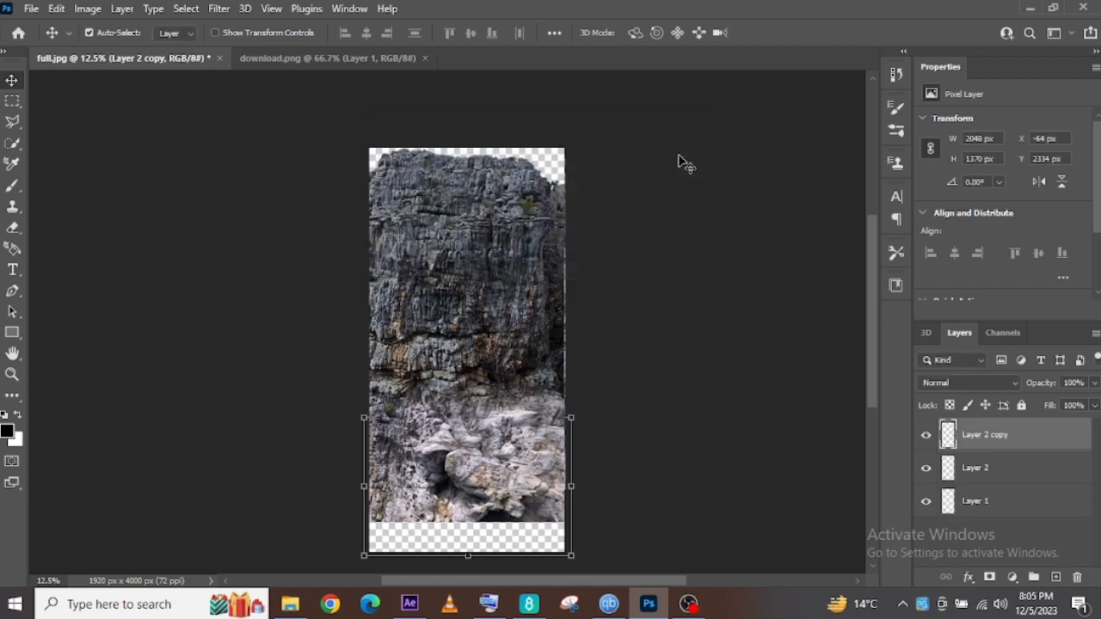
- Flip the pale rock copy horizontally and move it down to X 0, Y 2683 px to fill the canvas's lower gap
click(58, 9)
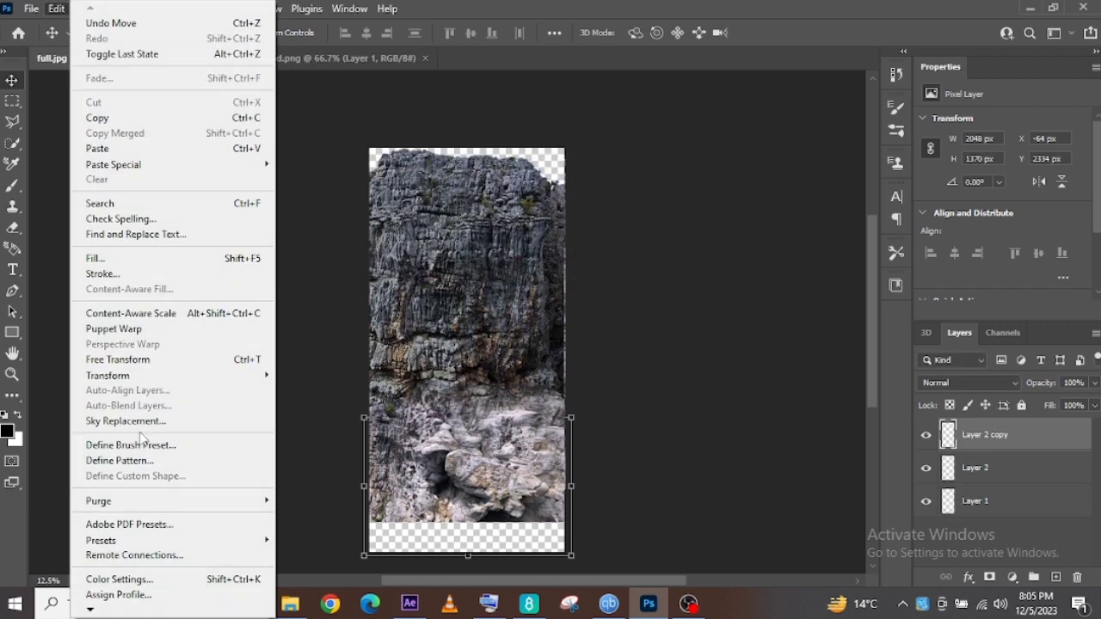
mouse_move(148, 376)
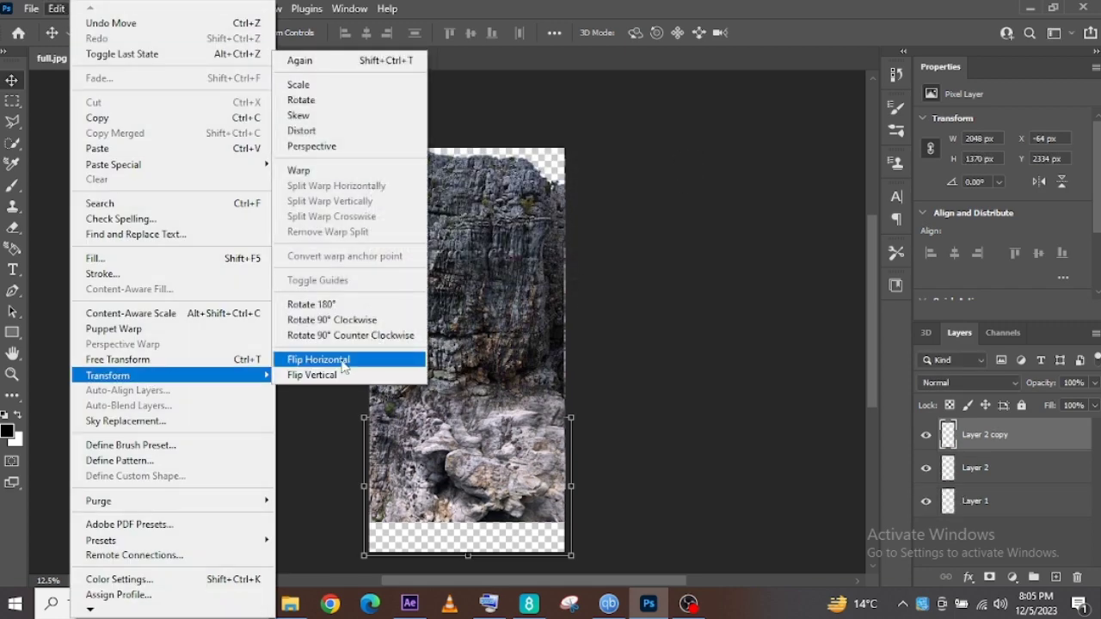
click(343, 360)
drag(449, 464, 459, 505)
key(ctrl+alt+a)
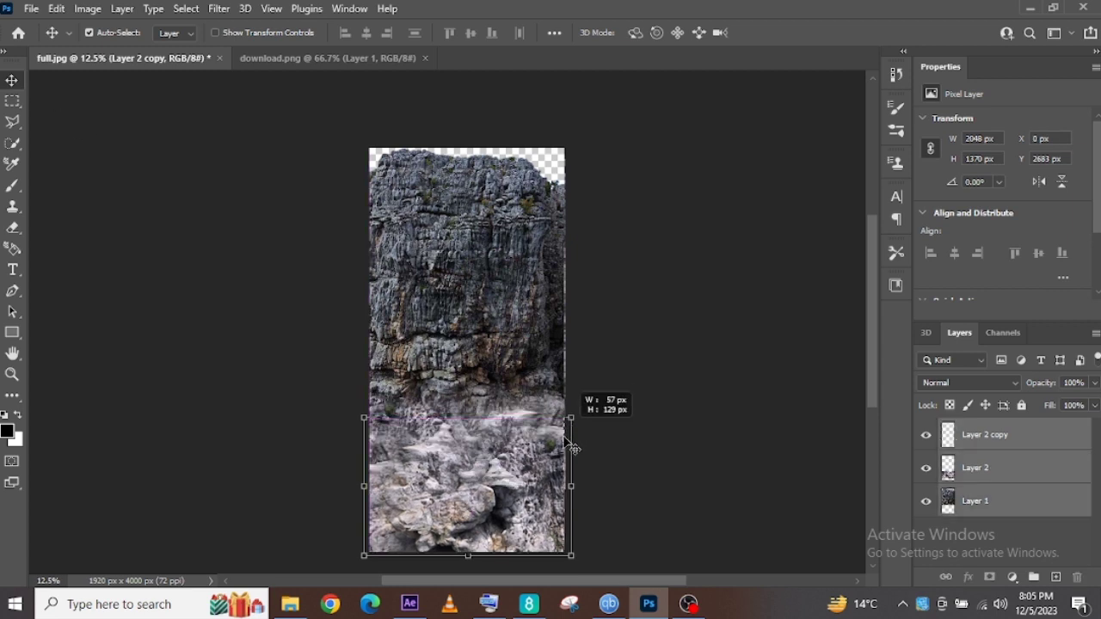
key(ctrl+t)
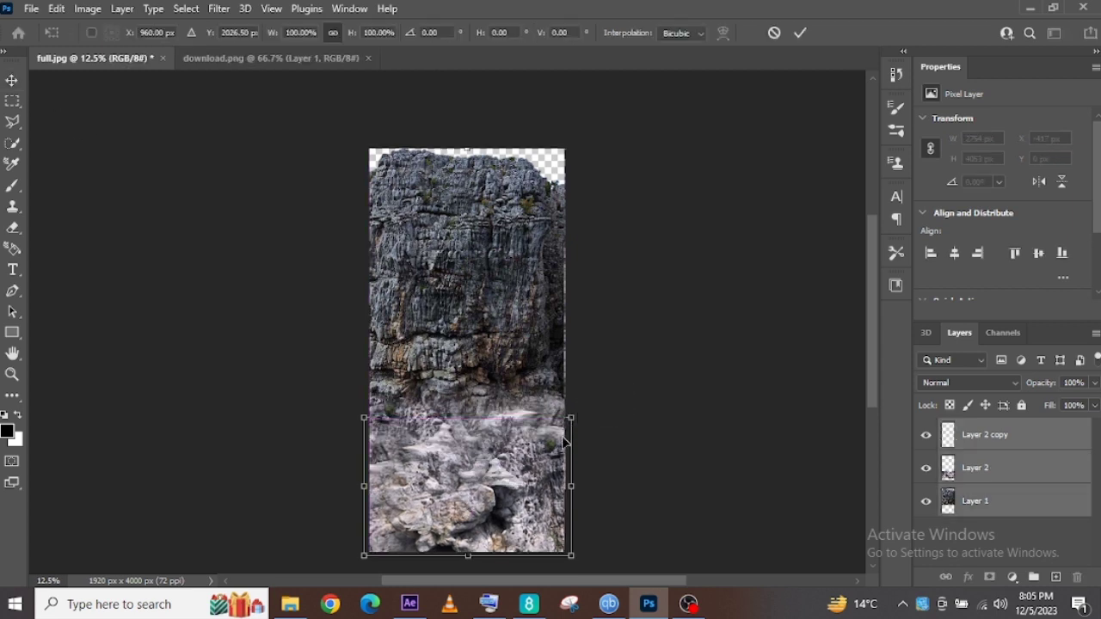
click(975, 512)
key(ctrl+t)
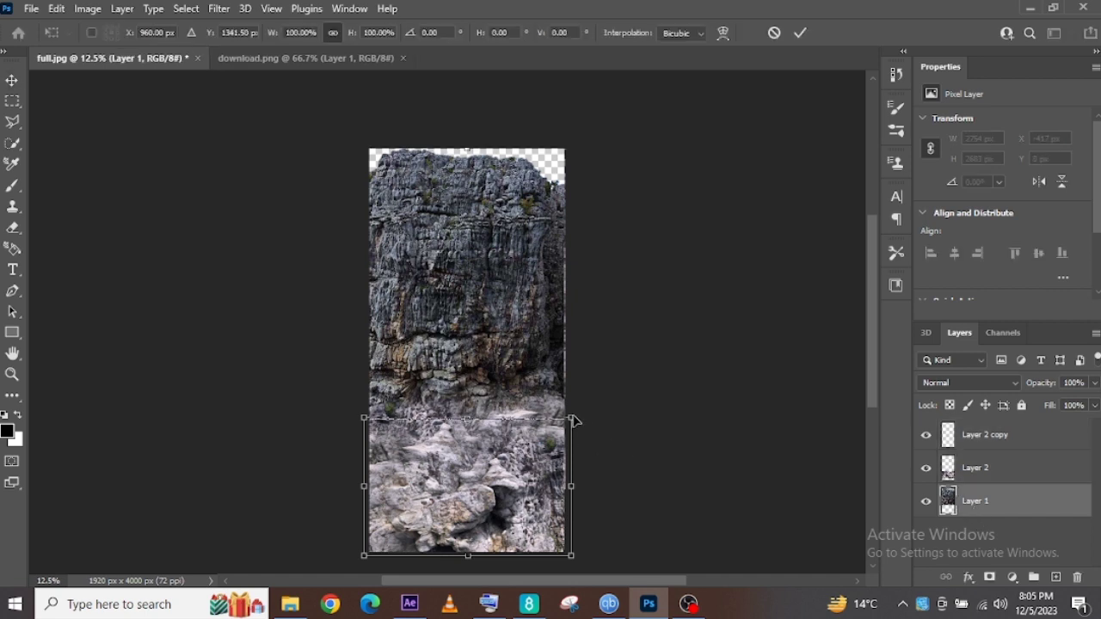
drag(574, 422, 602, 409)
key(ctrl+z)
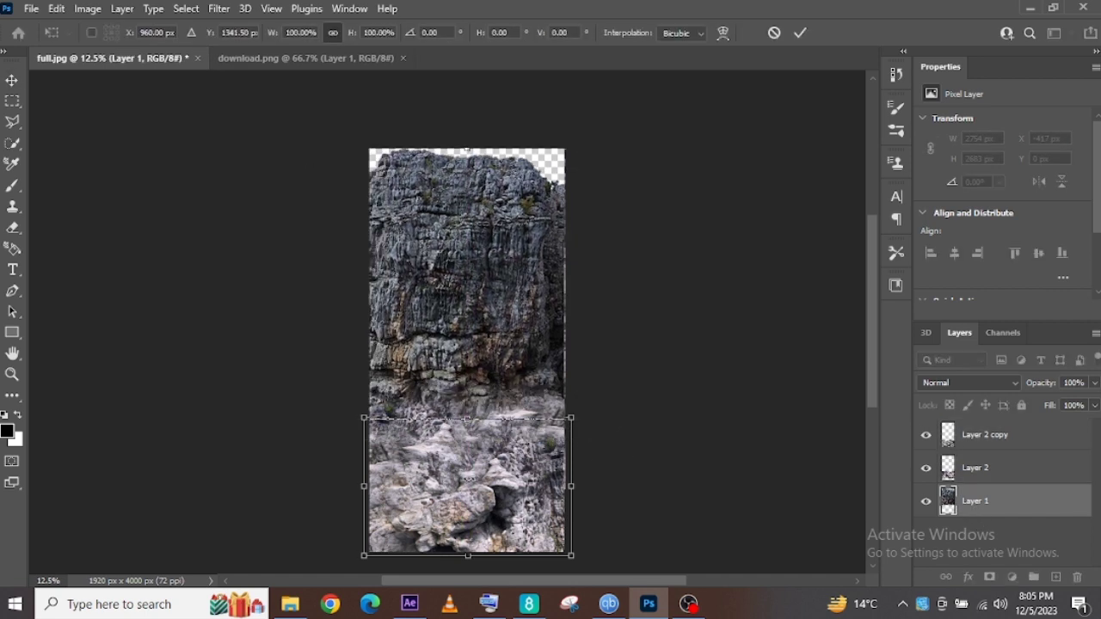
click(12, 81)
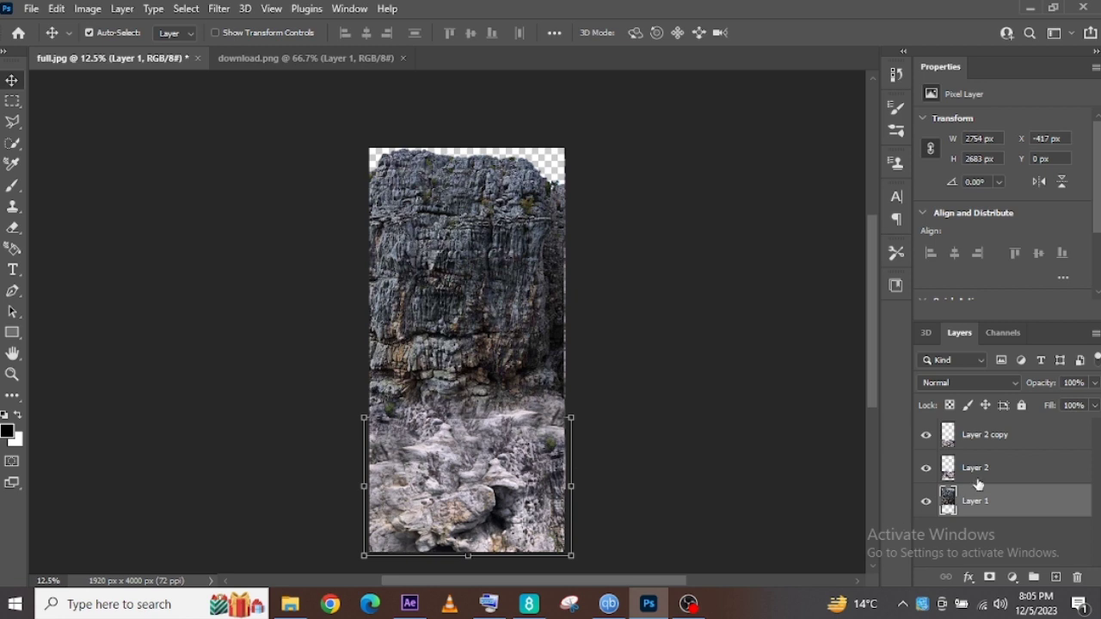
- Stack the flipped pale rock copy beneath Layer 2, and start a free transform of the dark cliff layer
click(978, 446)
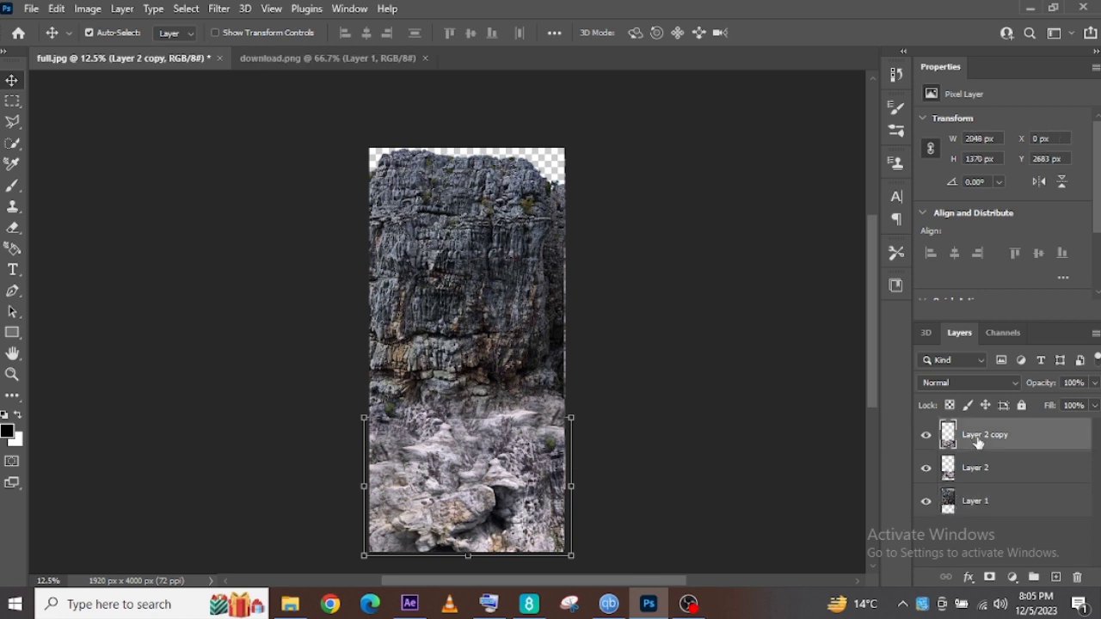
drag(977, 441, 976, 482)
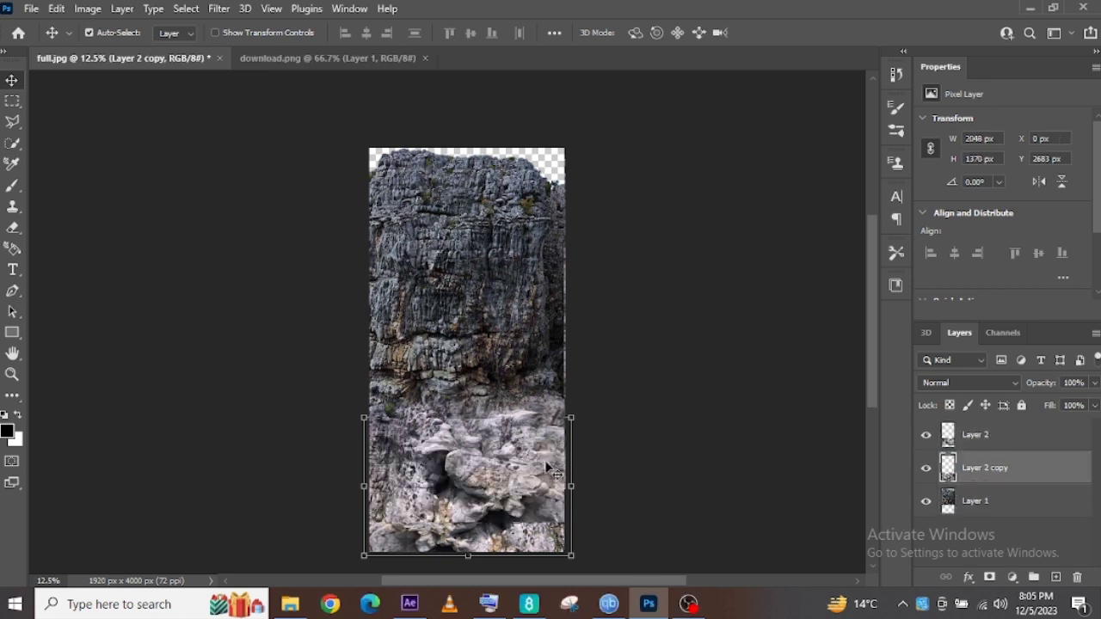
click(495, 310)
key(ctrl+t)
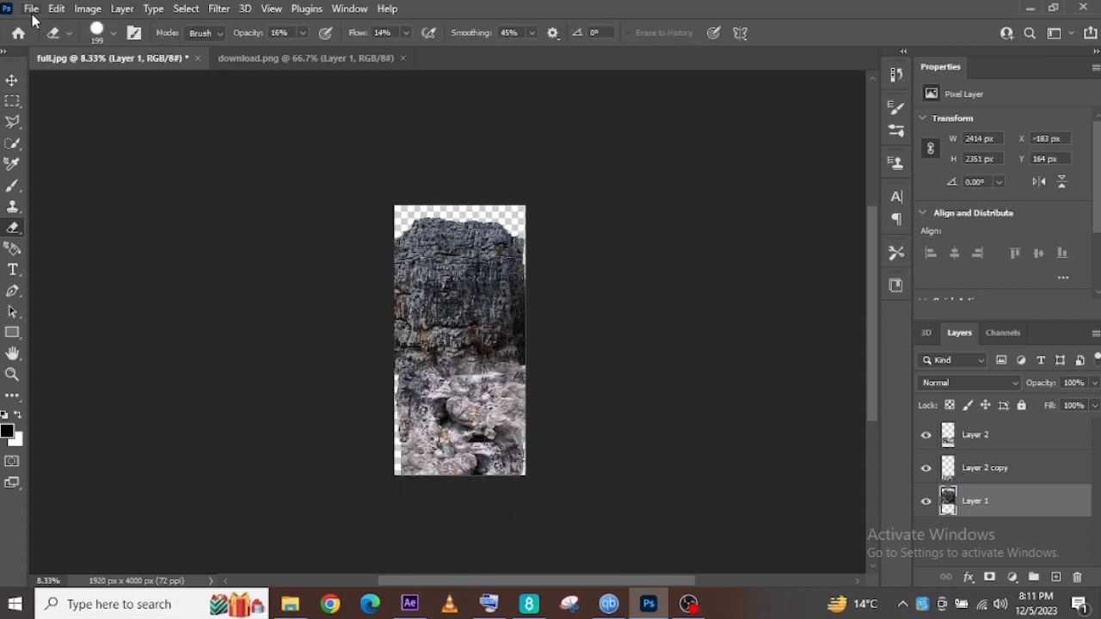
- Open the image sddefault from the tutoria folder
click(31, 9)
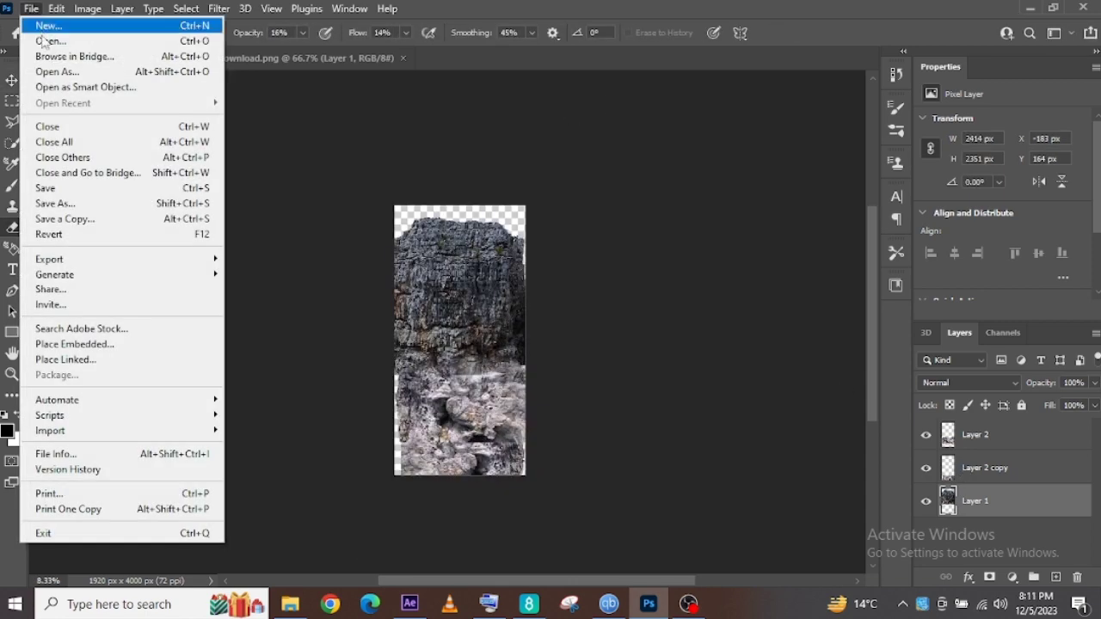
click(38, 39)
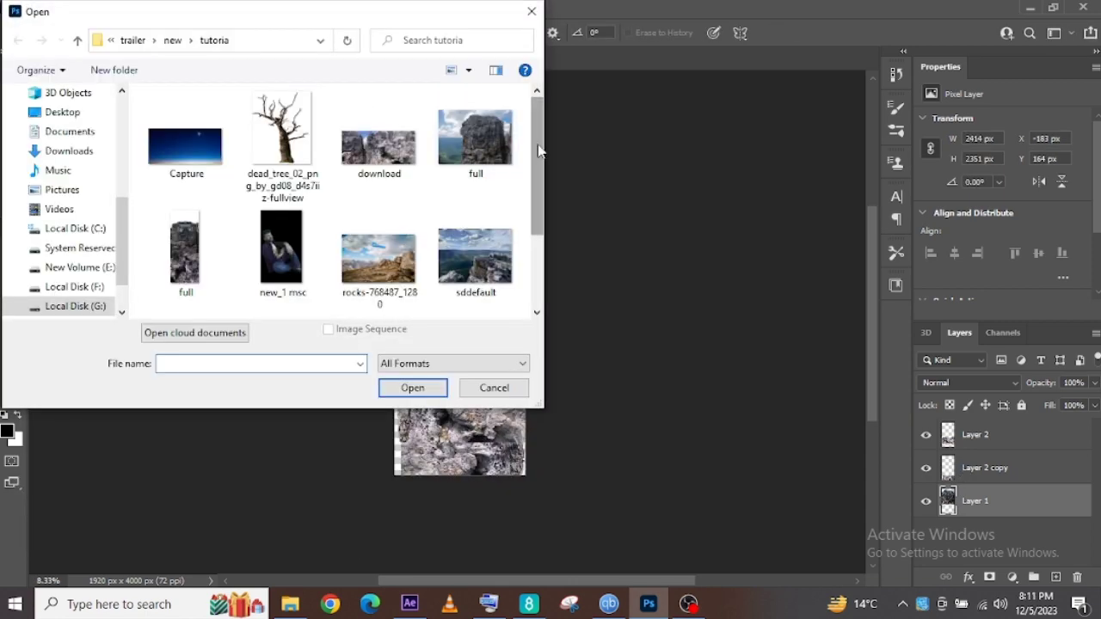
mouse_move(537, 140)
mouse_down()
mouse_move(538, 151)
mouse_move(534, 129)
mouse_move(534, 149)
mouse_up()
double_click(473, 215)
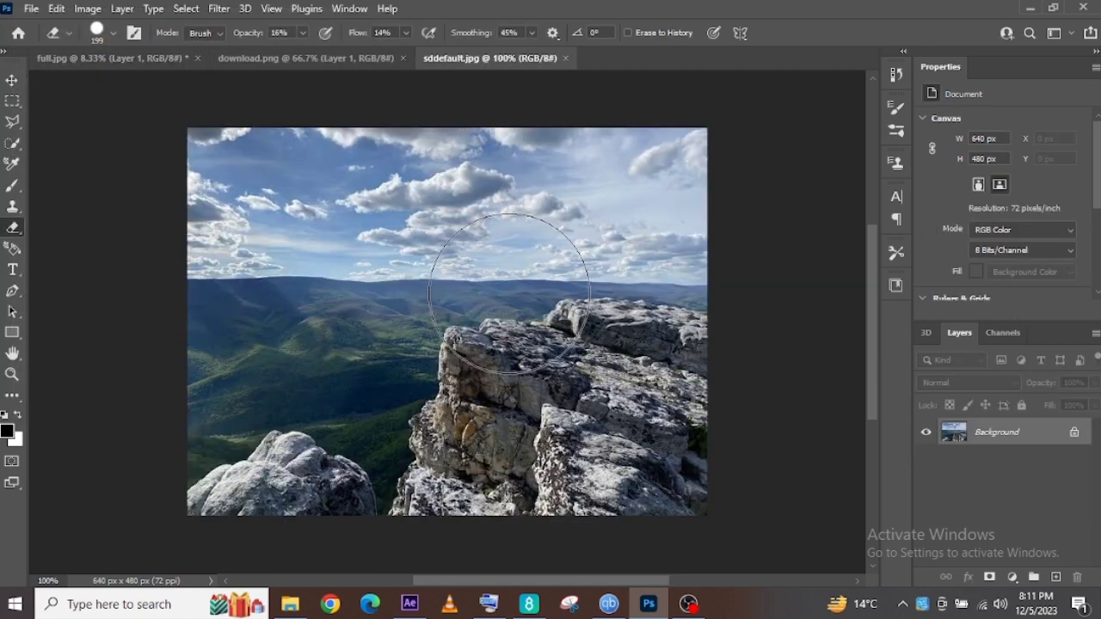
- Select the large rocky outcrop with Quick Selection, leaving out the sky, the valley and the separate smaller boulder
click(13, 143)
mouse_move(476, 308)
mouse_down()
mouse_move(529, 346)
mouse_move(503, 383)
mouse_move(473, 352)
mouse_move(434, 499)
mouse_move(421, 493)
mouse_up()
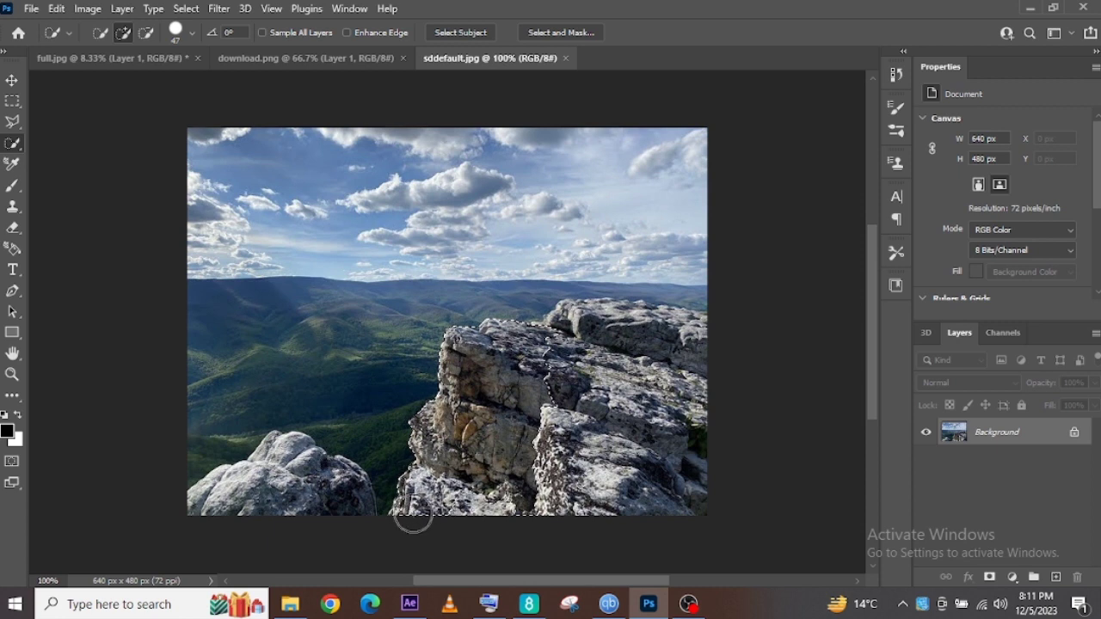
mouse_move(577, 322)
mouse_down()
mouse_move(679, 331)
mouse_move(640, 323)
mouse_move(585, 373)
mouse_move(683, 516)
mouse_move(566, 460)
mouse_move(527, 488)
mouse_up()
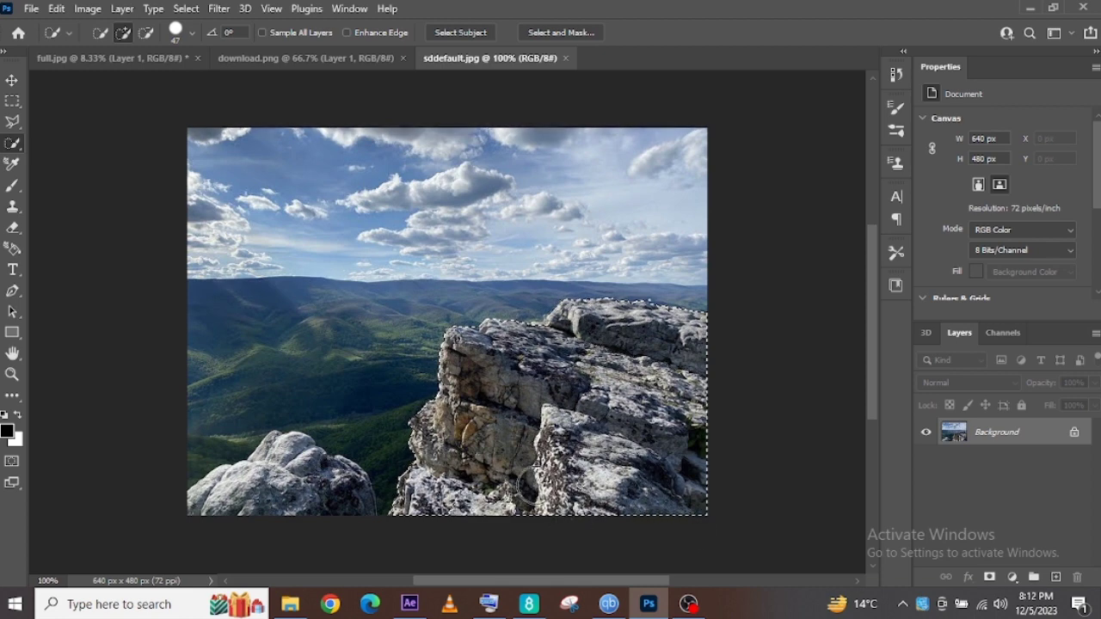
- Copy the selected rock outcrop and paste it as a new layer in sddefault.jpg
click(56, 8)
click(96, 117)
click(56, 8)
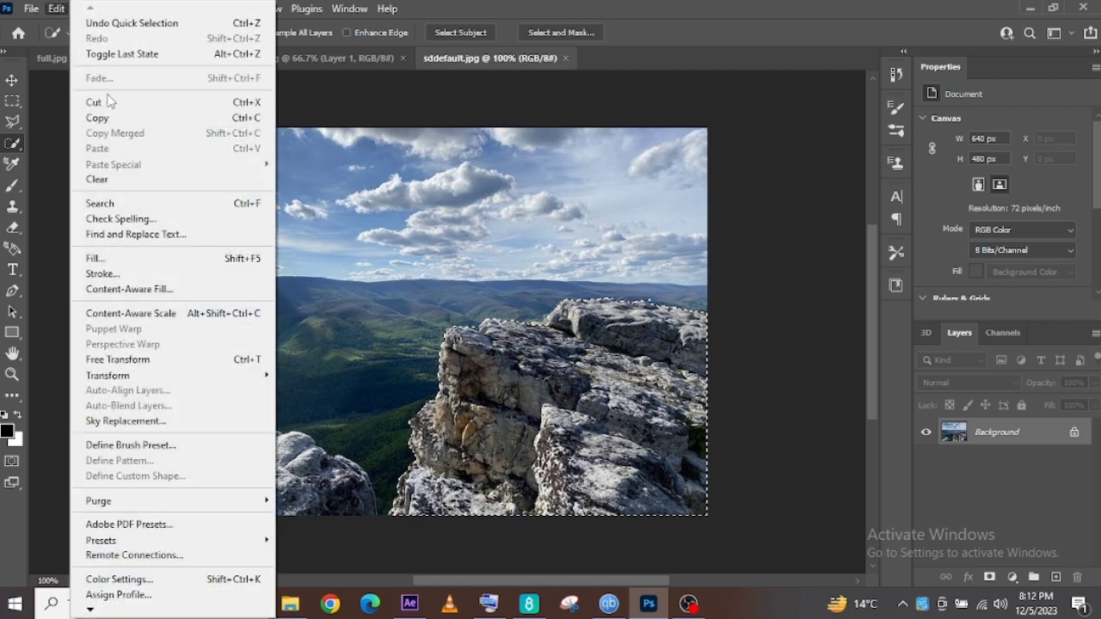
click(560, 421)
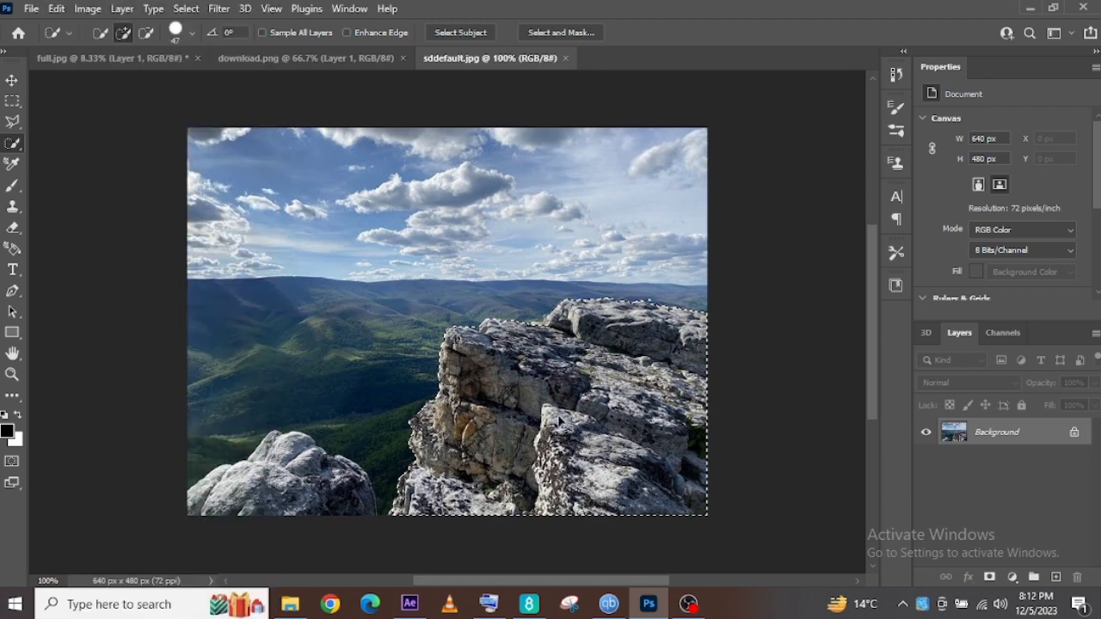
key(ctrl+v)
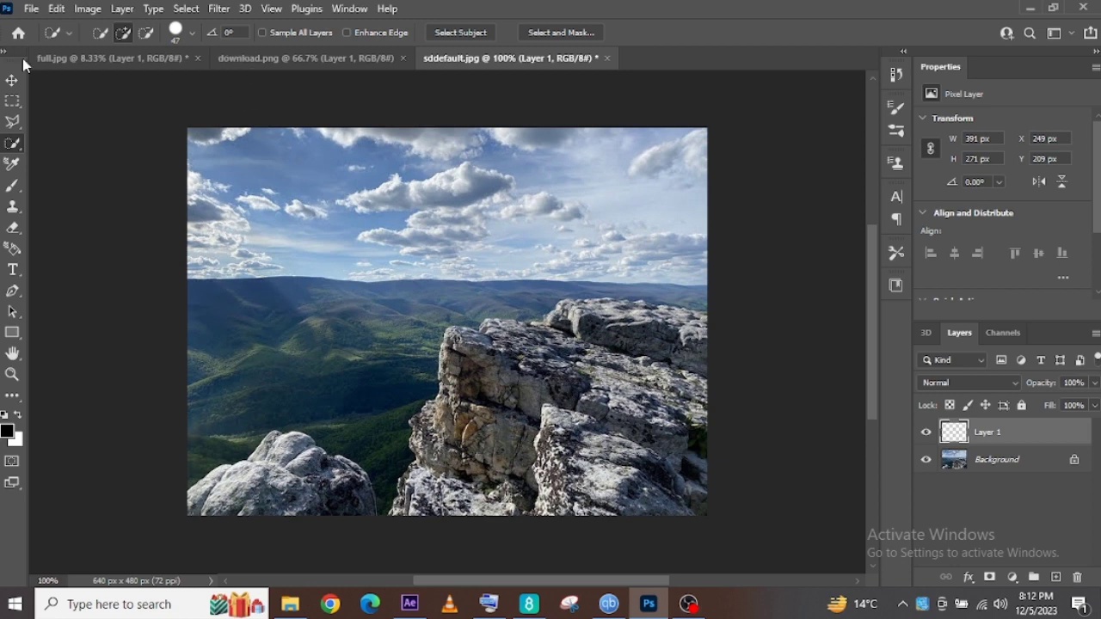
- Delete the Background layer and move the rock cut-out to the canvas's left edge at X 0, Y 209 px
click(957, 463)
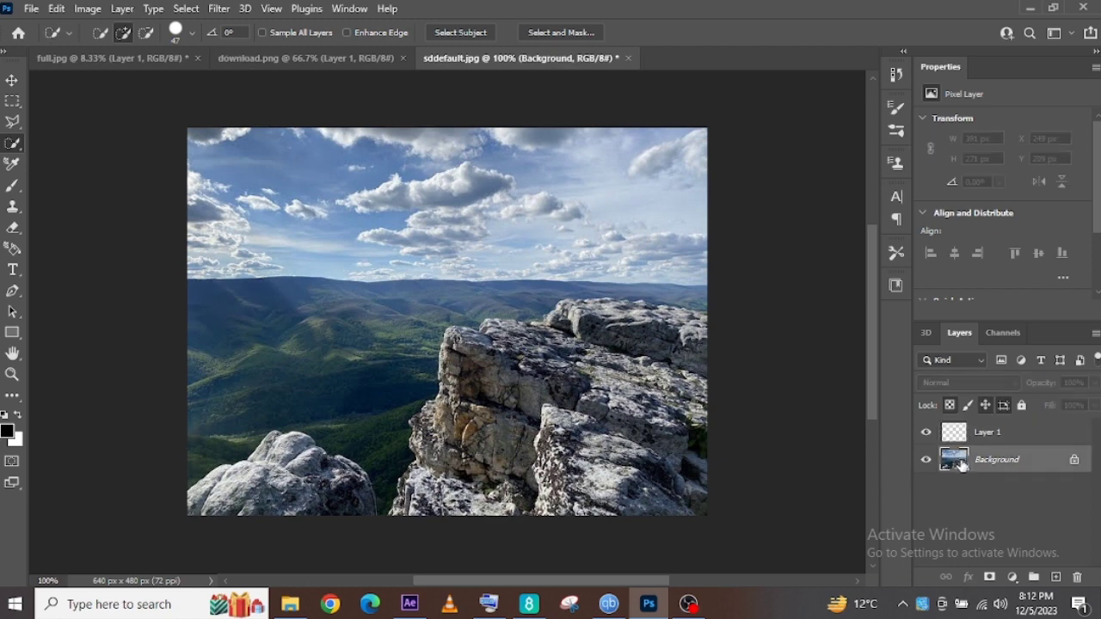
key(Delete)
click(11, 81)
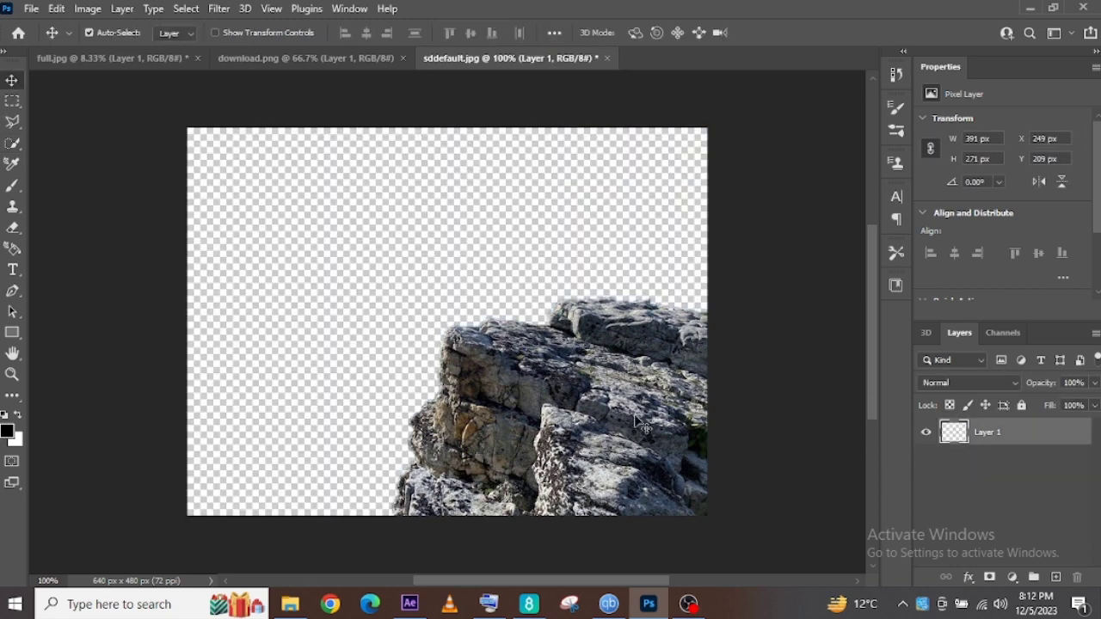
drag(619, 435, 416, 437)
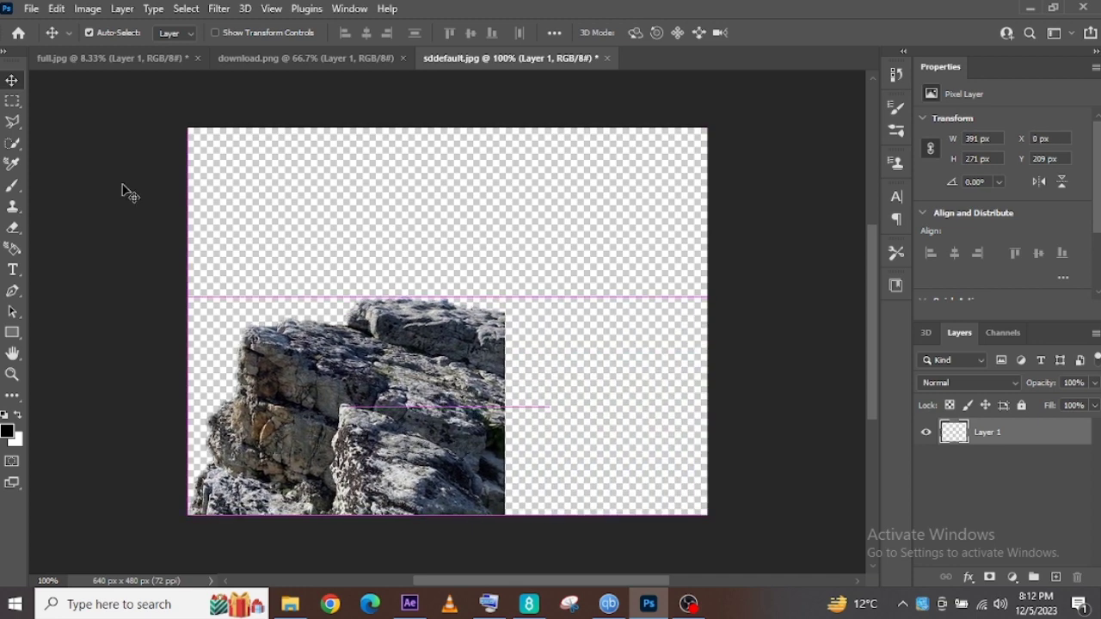
- Duplicate the rock cut-out layer in sddefault.jpg
right_click(981, 432)
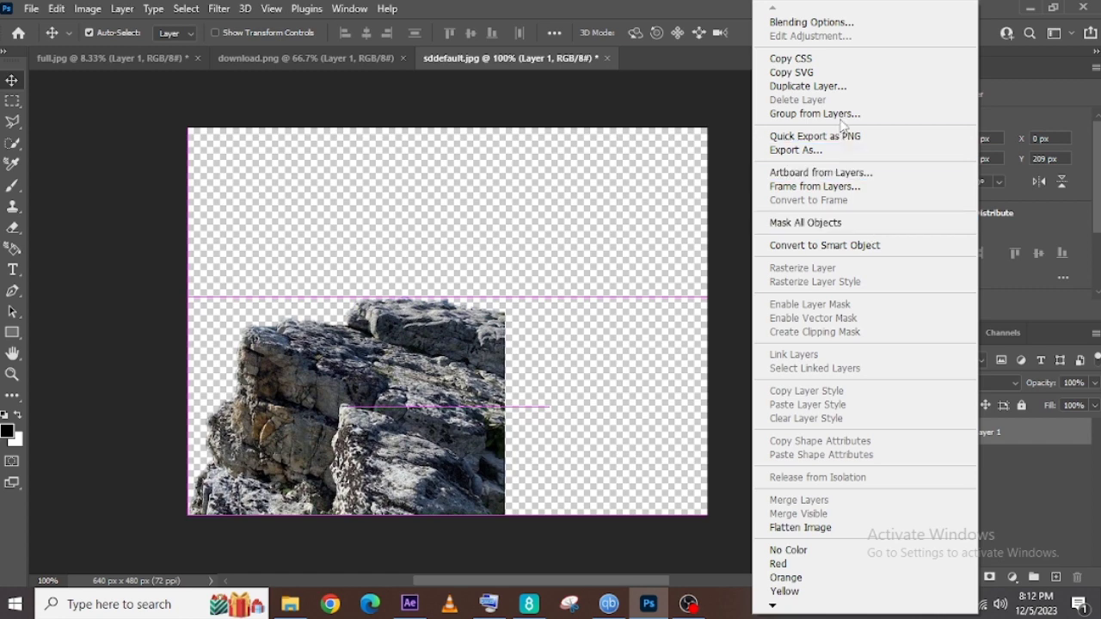
click(839, 86)
click(684, 153)
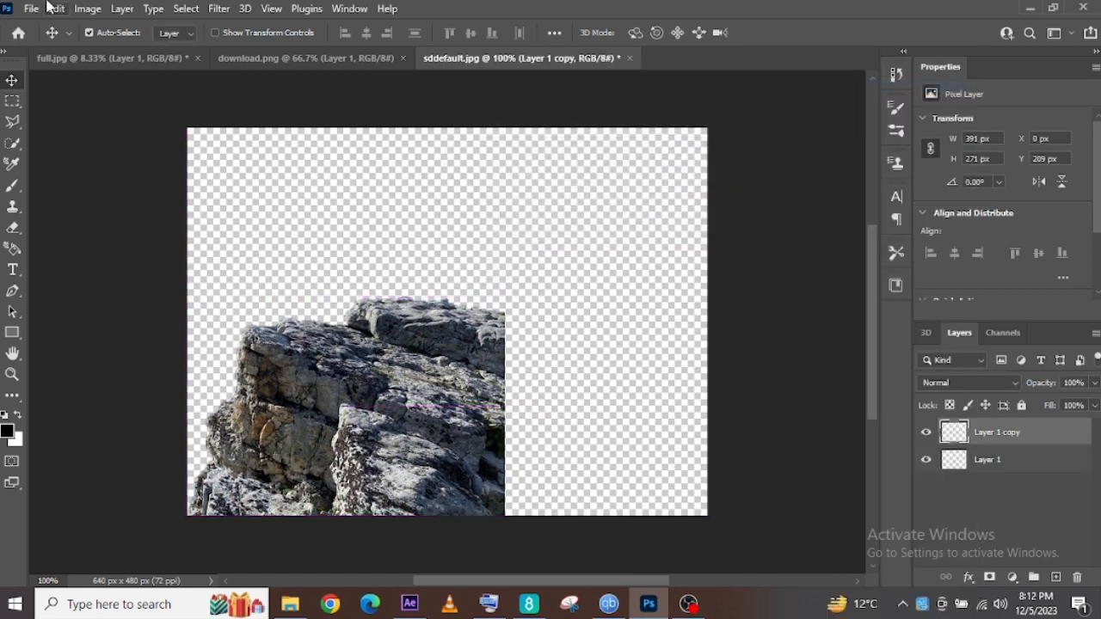
- Flip the duplicated rock horizontally and move it to X 261 px, Y 209 px to mirror the original
click(56, 8)
mouse_move(177, 377)
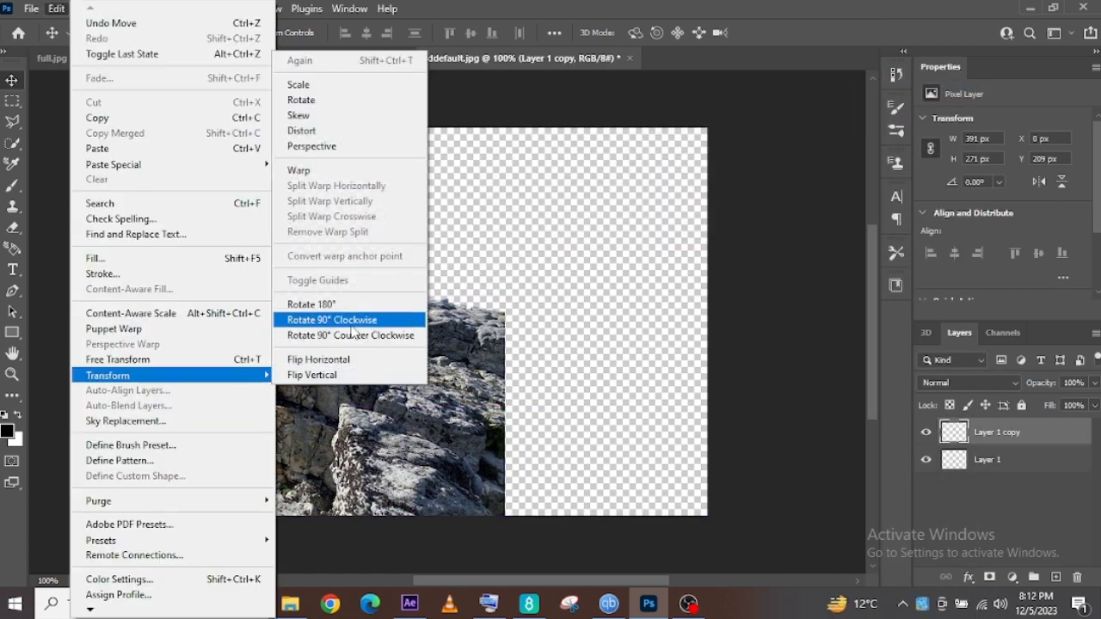
click(334, 360)
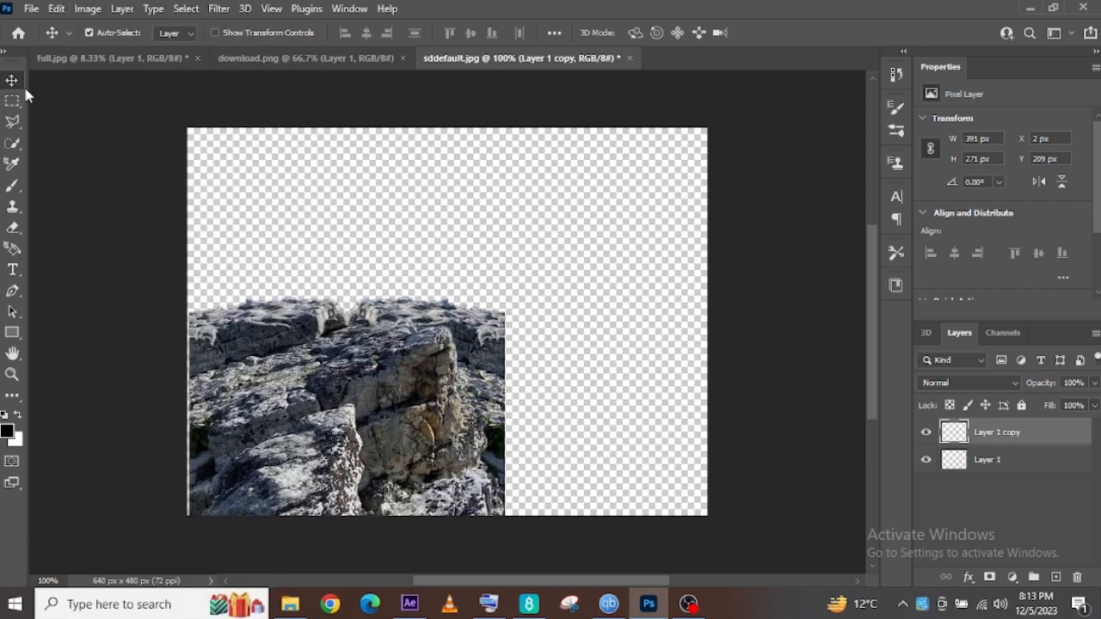
drag(335, 363, 501, 386)
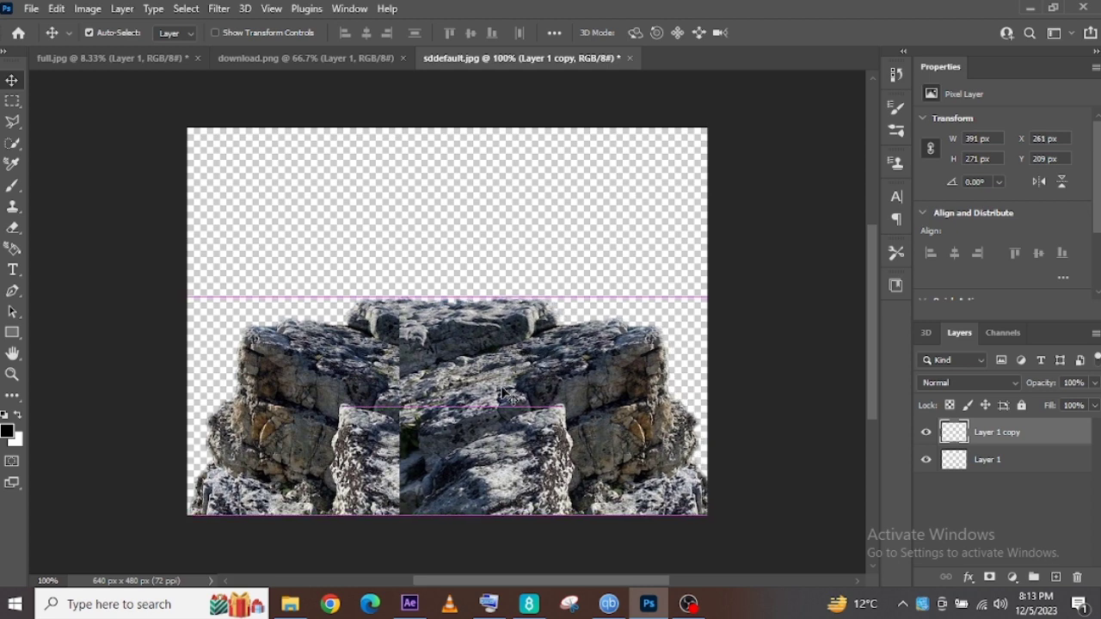
- Blend the seam between the mirrored rocks by erasing with a 56 px eraser at 55% opacity and 55% flow
click(13, 228)
right_click(386, 294)
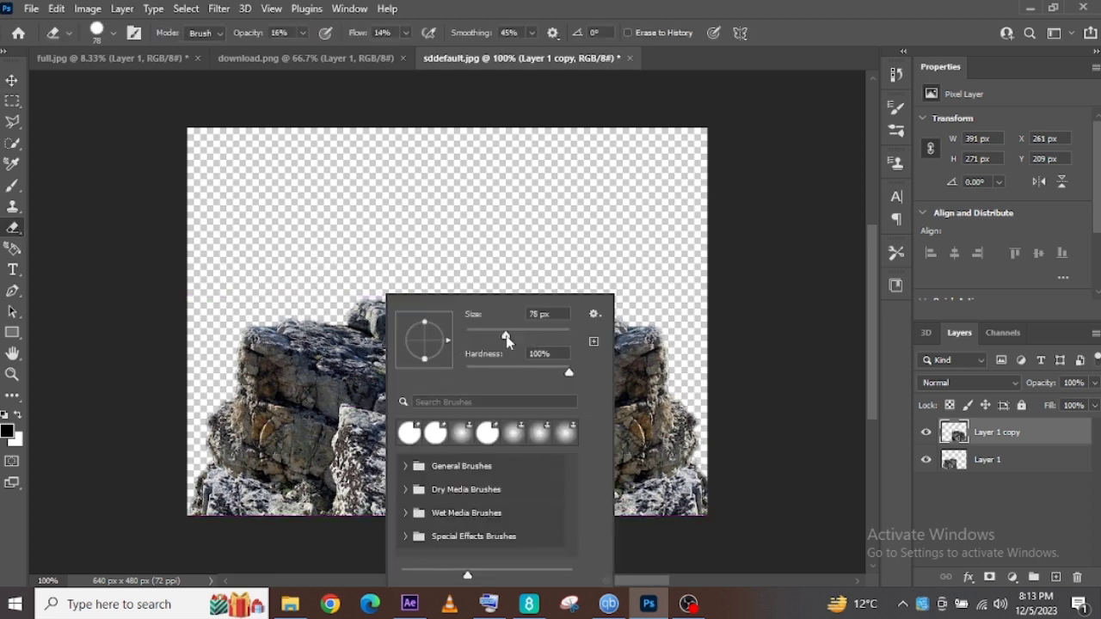
click(384, 348)
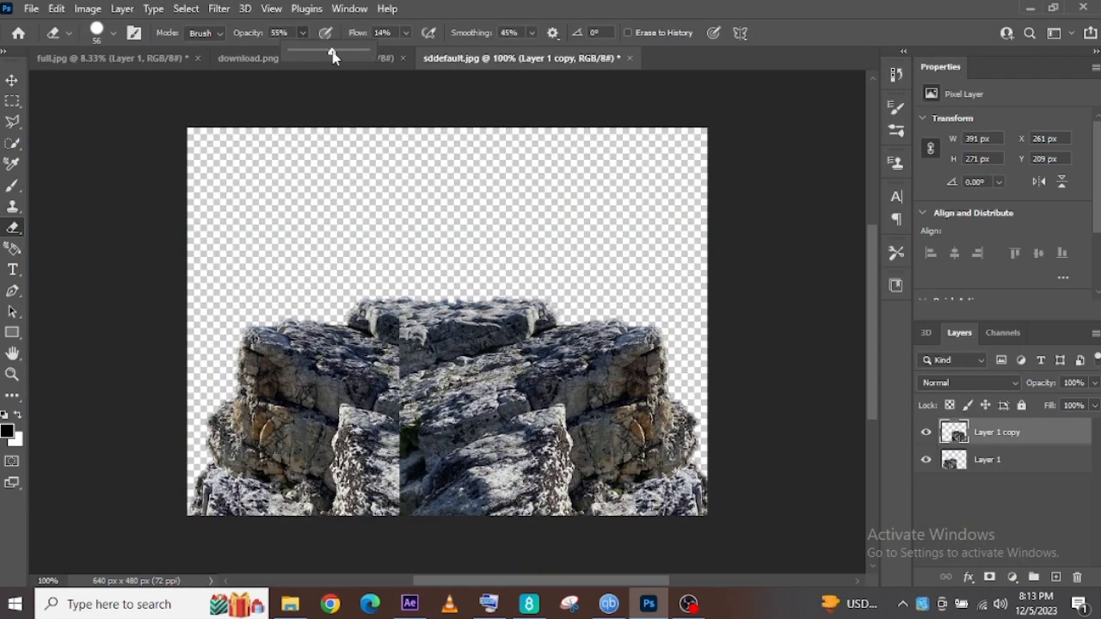
click(406, 34)
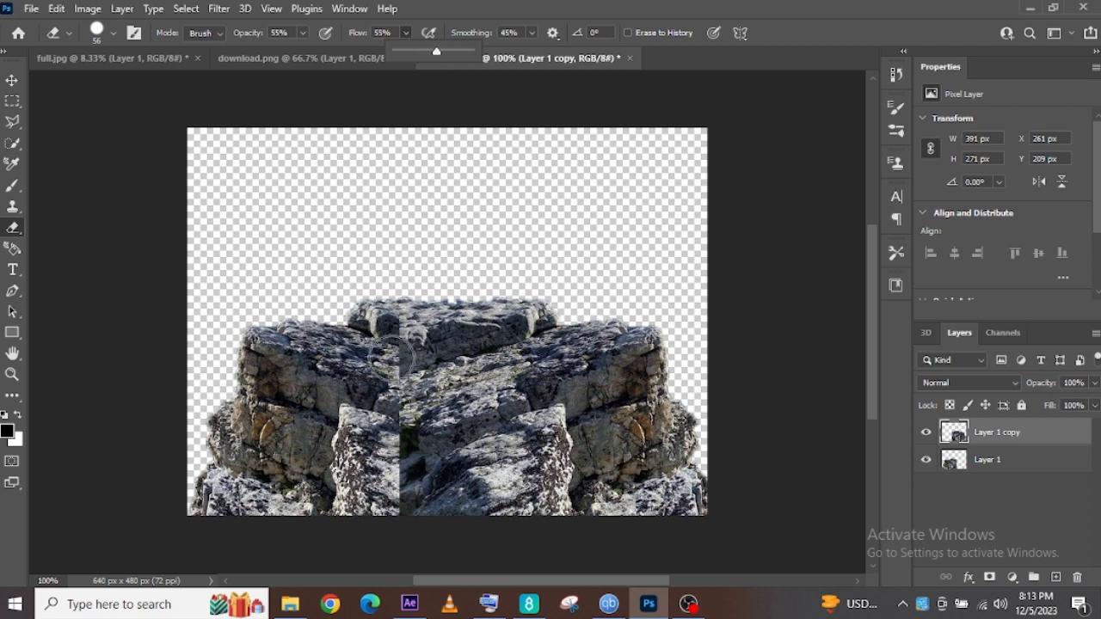
mouse_move(389, 352)
mouse_down()
mouse_move(384, 383)
mouse_move(401, 408)
mouse_move(394, 499)
mouse_up()
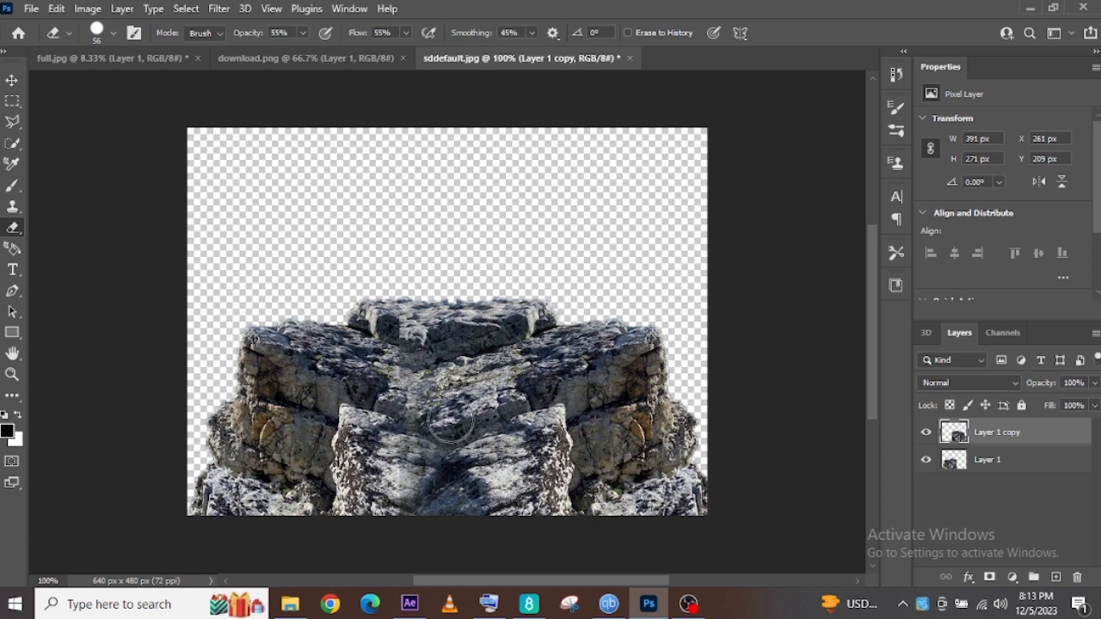
- Merge Layer 1 and Layer 1 copy into a single rock layer
shift+click(979, 462)
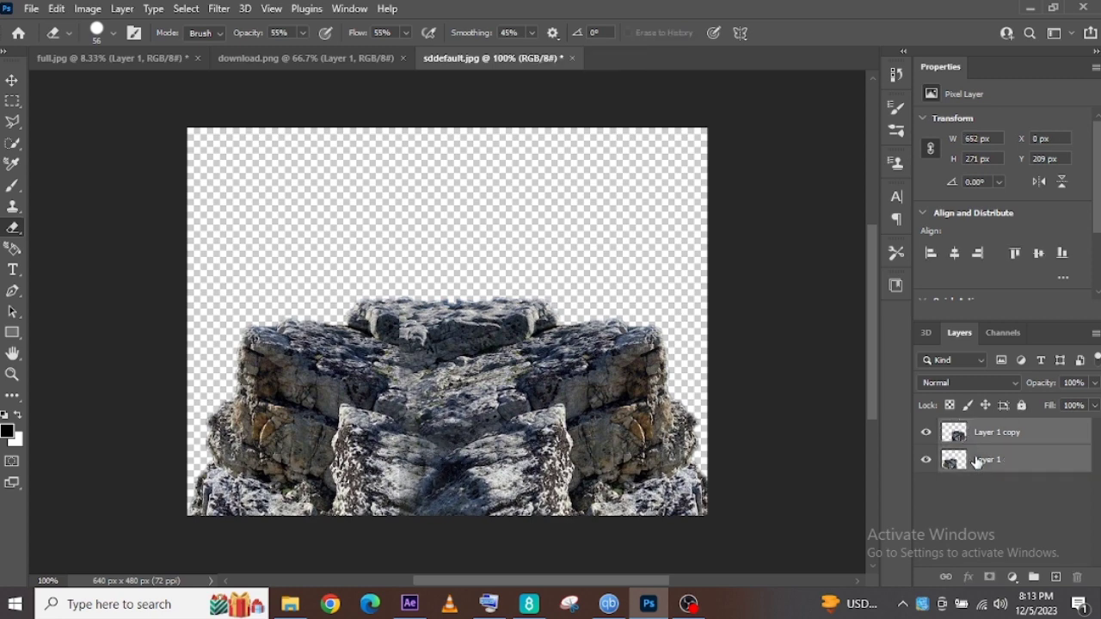
right_click(975, 457)
click(841, 499)
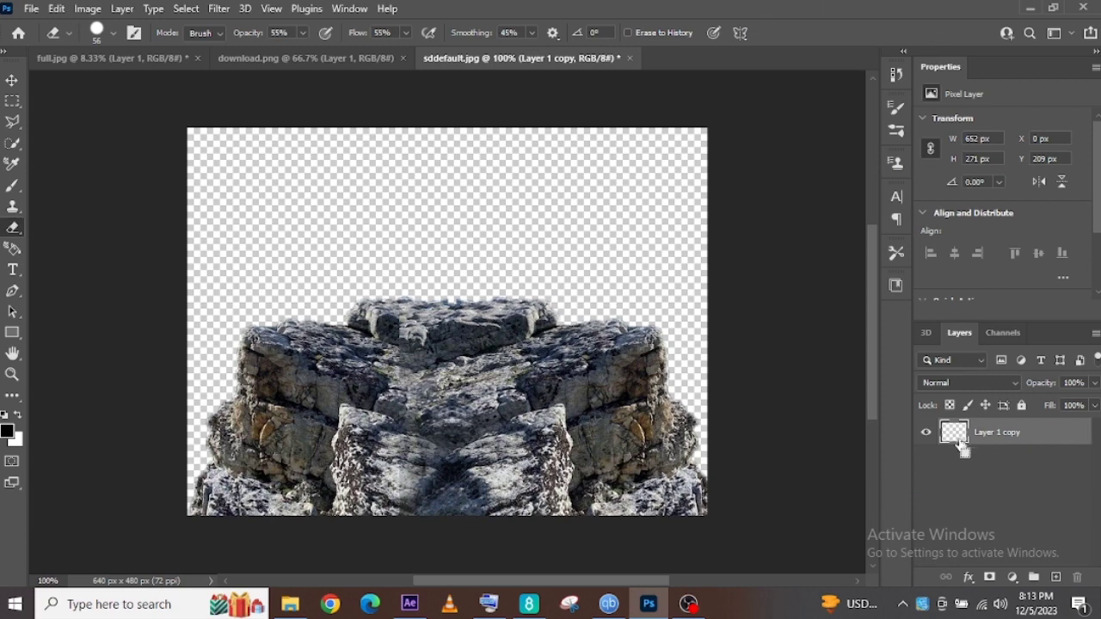
- Copy the merged rock's selected pixels, close download.png and paste the rock as a new layer in full.jpg
ctrl+click(955, 432)
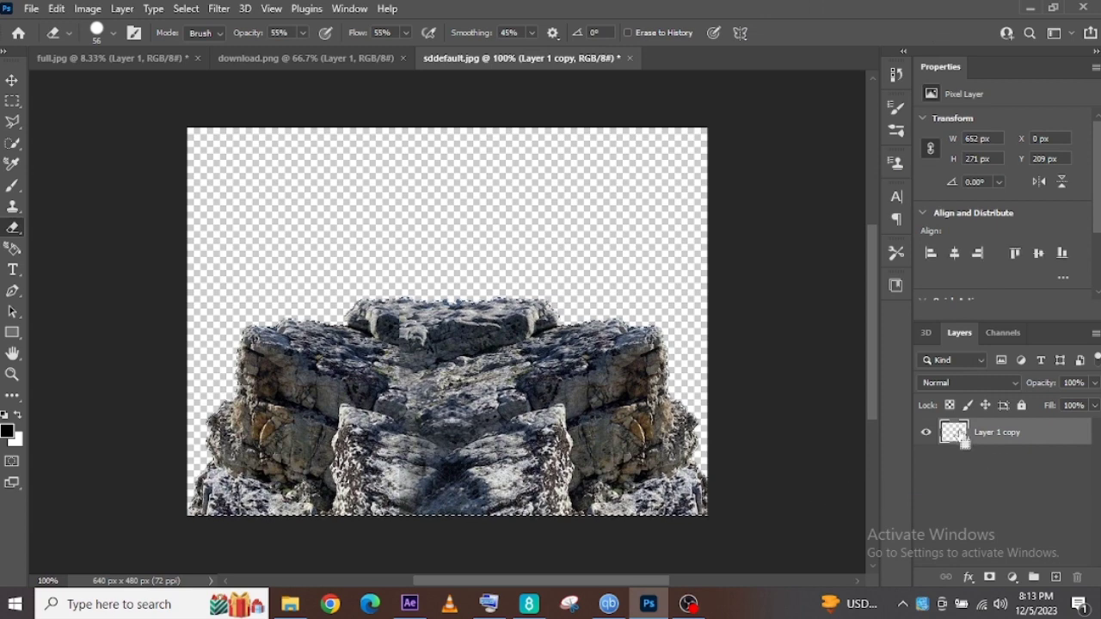
click(297, 58)
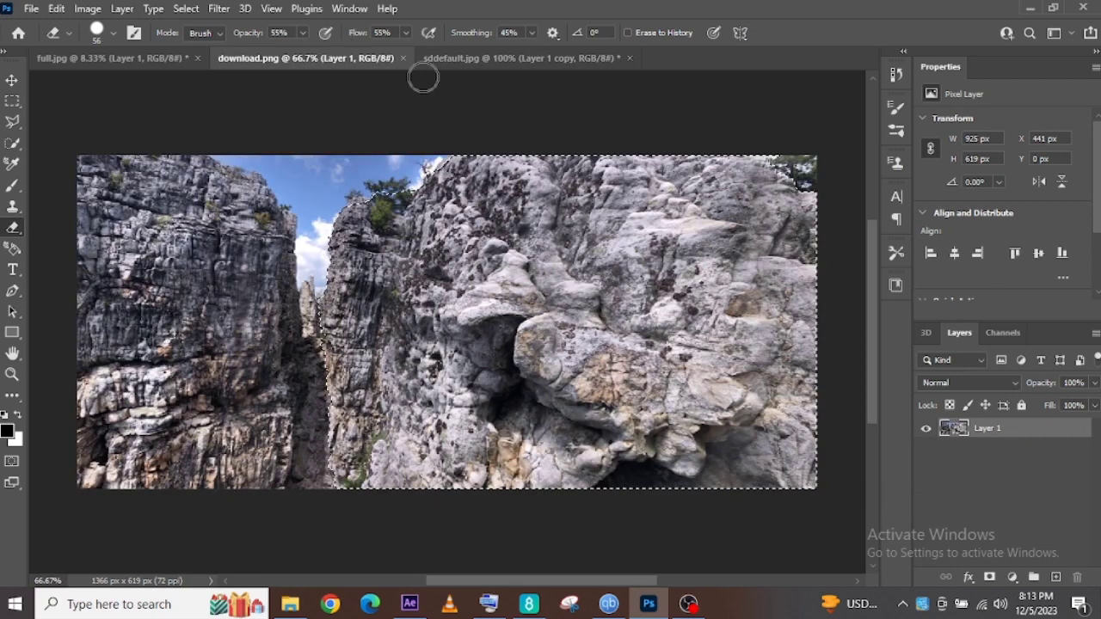
click(403, 58)
click(151, 57)
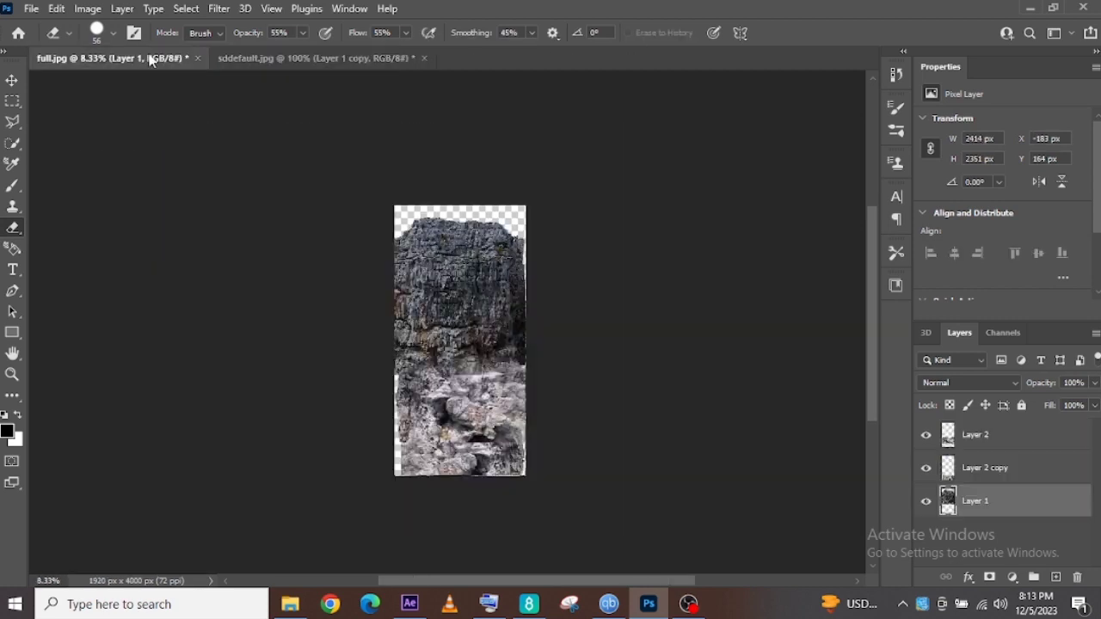
key(ctrl+v)
- Scale the pasted rock to about 342% and place it across the cliff's top at X -183, Y 88 px
key(ctrl+t)
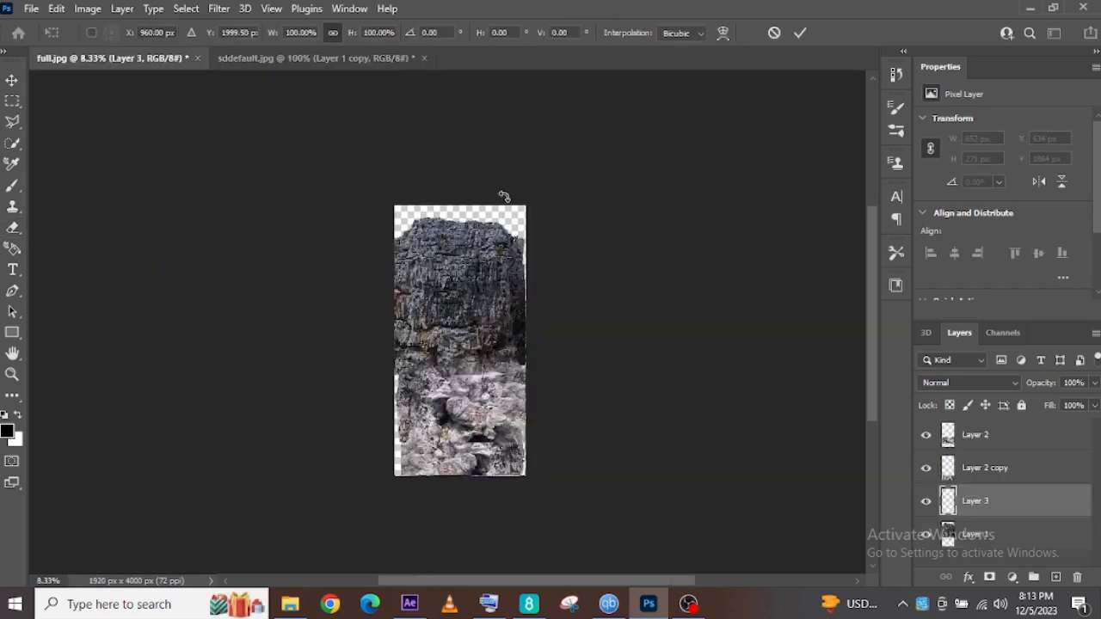
drag(478, 330, 566, 295)
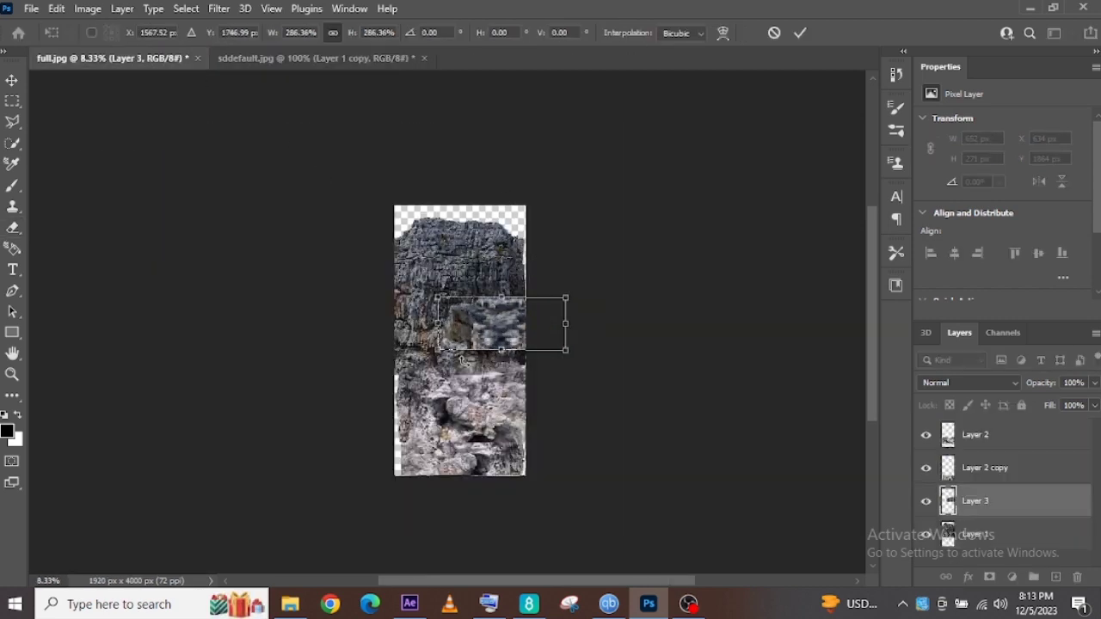
drag(512, 344, 445, 258)
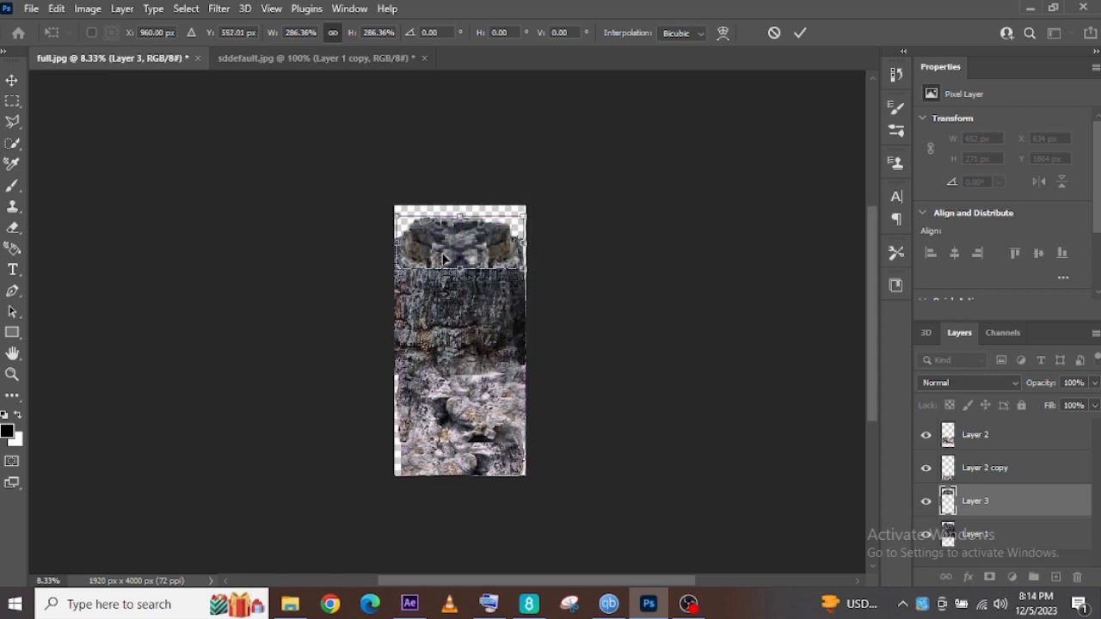
drag(522, 243, 534, 244)
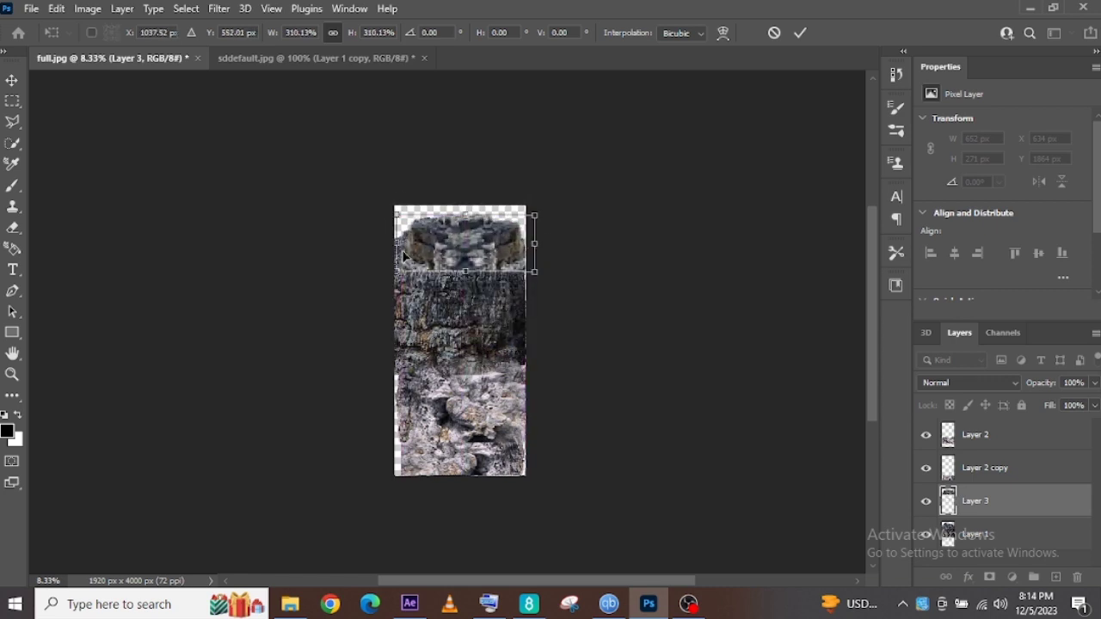
drag(394, 246, 388, 249)
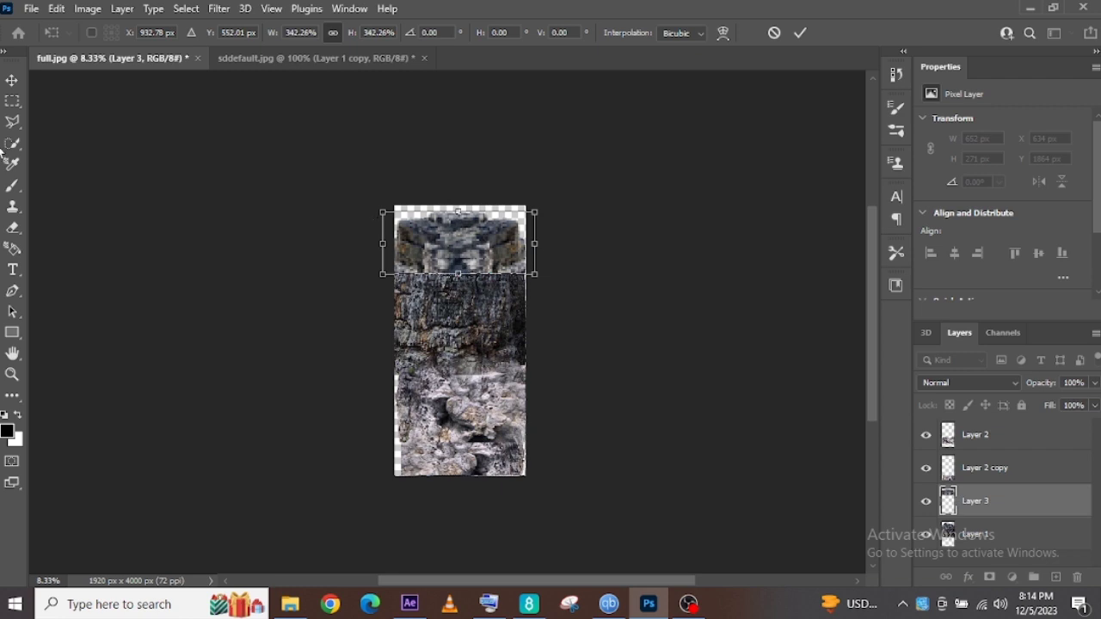
key(Return)
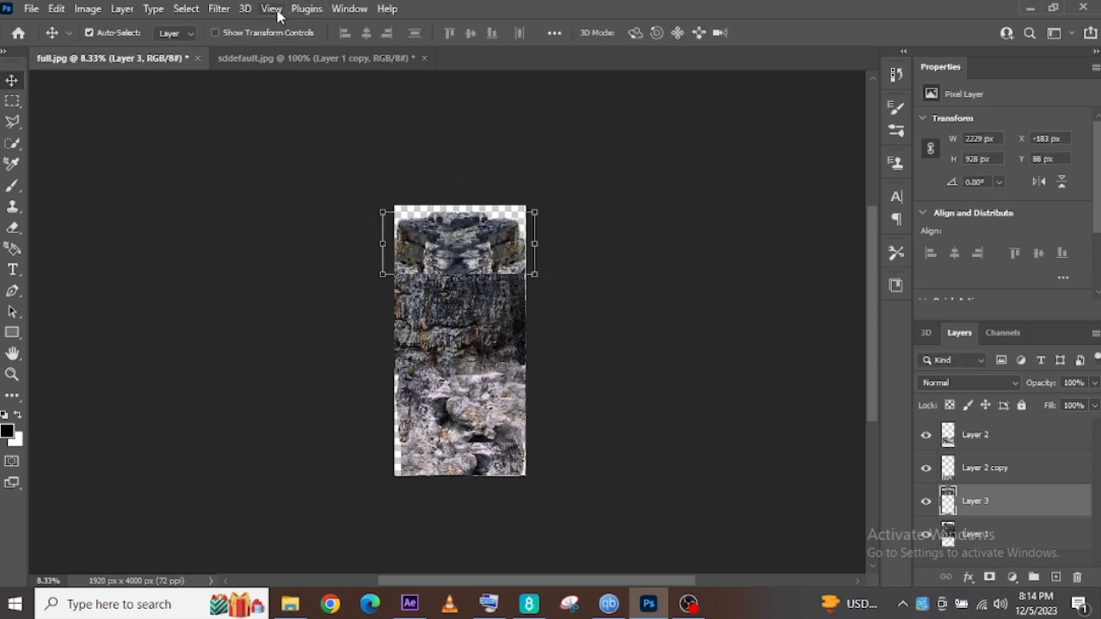
- Erase along the lower edge of the top rock on Layer 3 to blend it into the cliff below
click(271, 9)
click(320, 127)
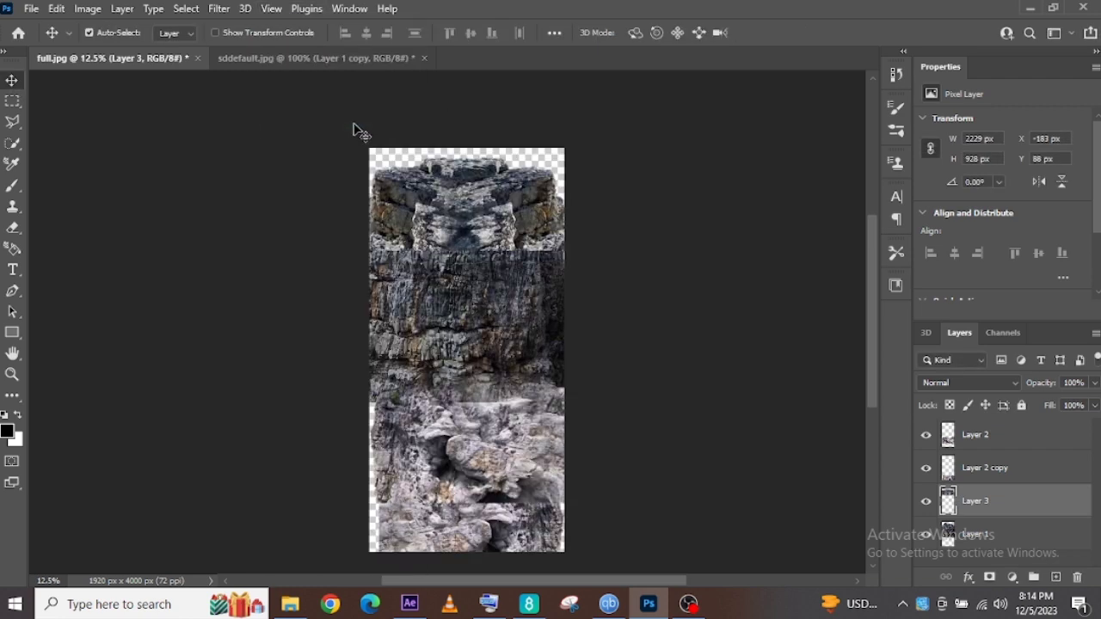
click(13, 229)
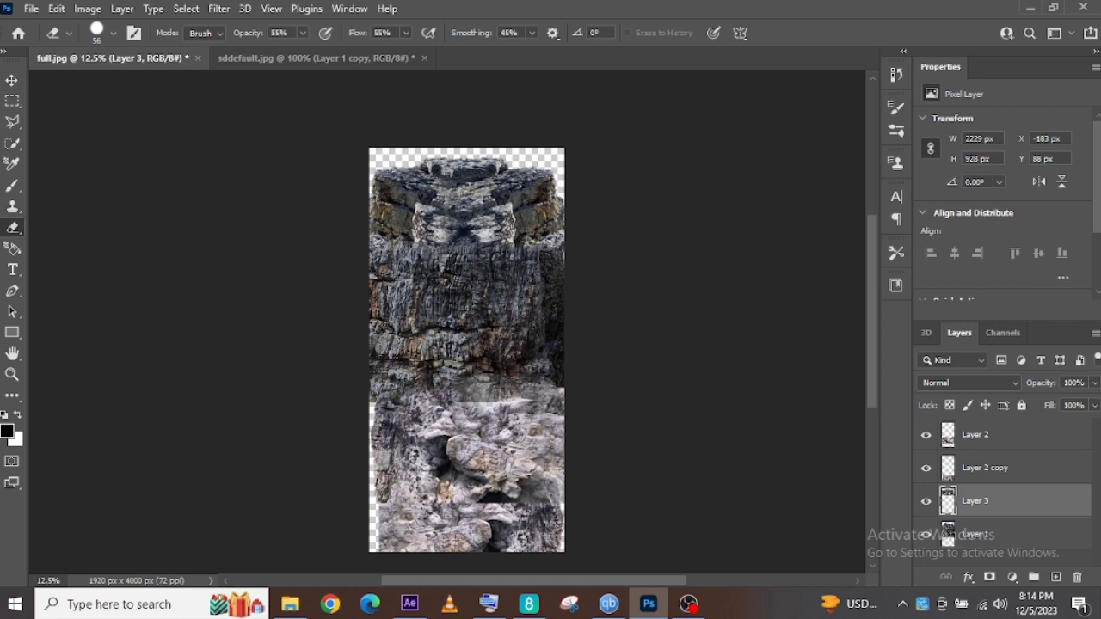
- Quick-export the cliff composite as a PNG named full into the new folder, overwriting the existing file
click(31, 9)
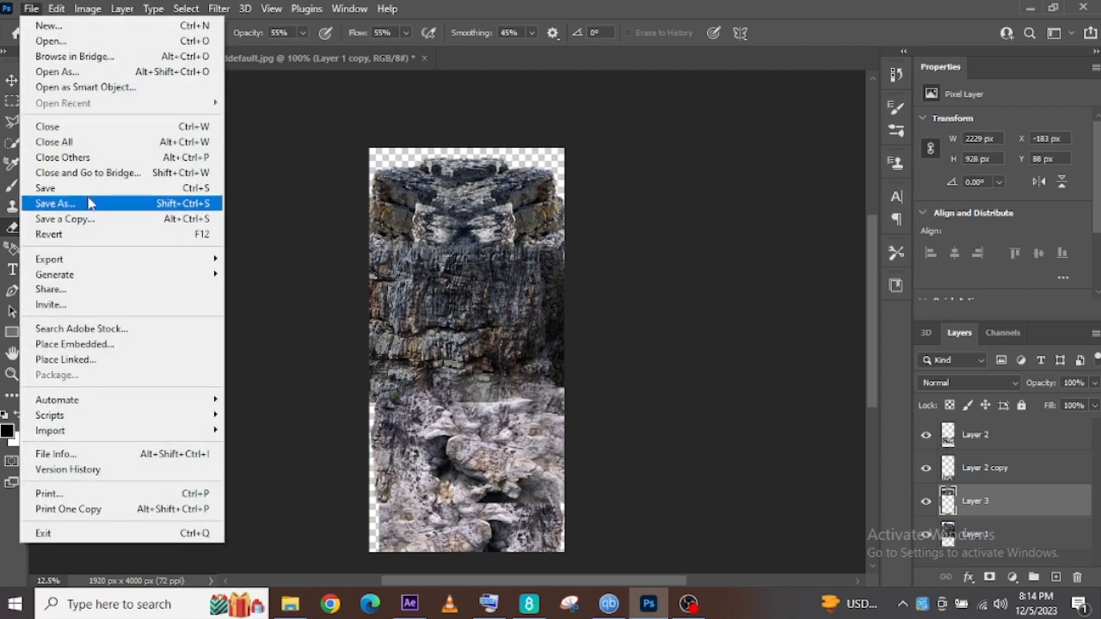
mouse_move(121, 259)
click(301, 273)
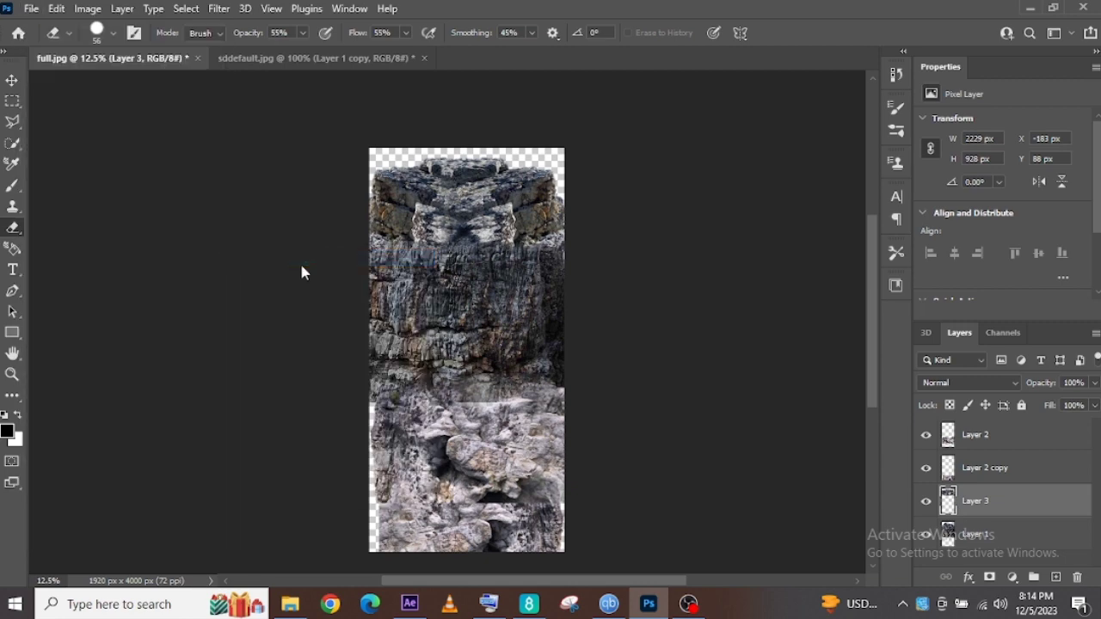
click(172, 40)
click(415, 361)
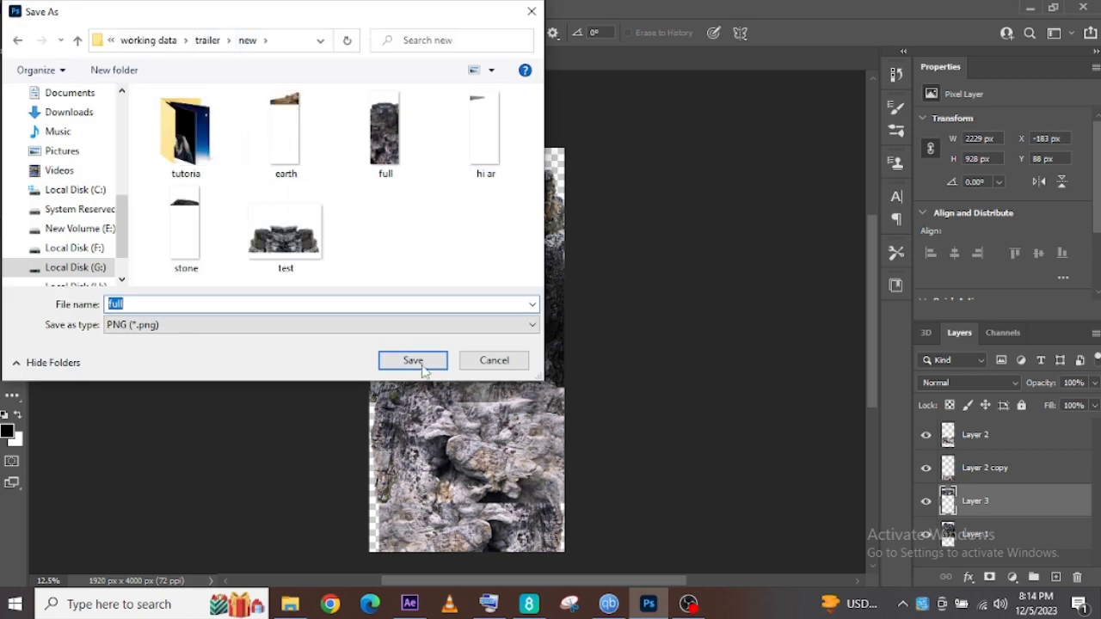
click(592, 305)
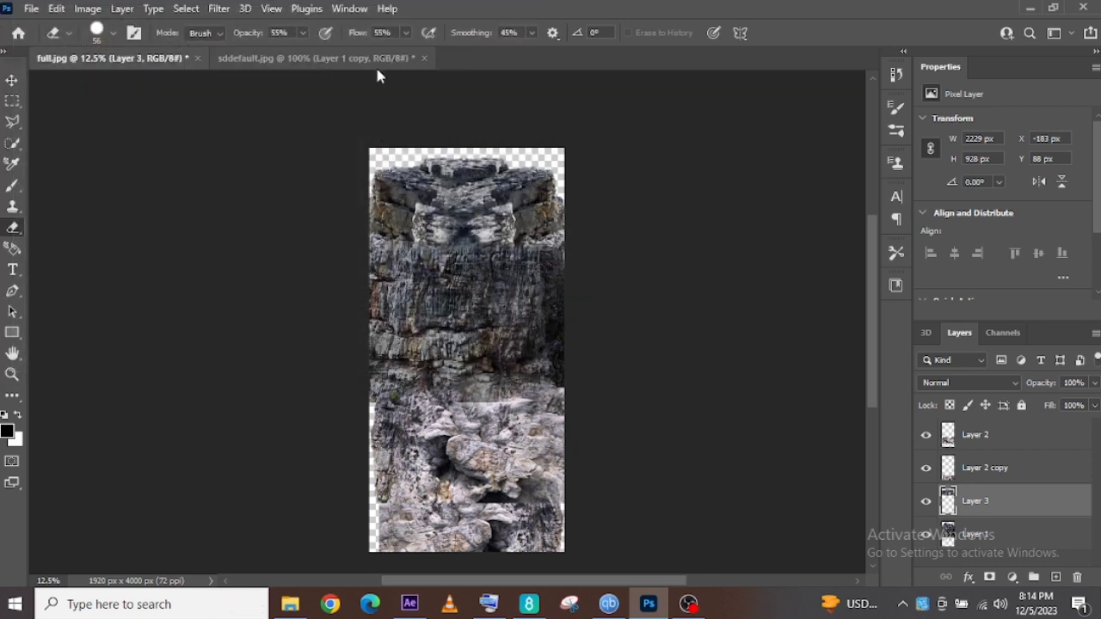
- Minimize Photoshop, switch to After Effects and import full.png from the new folder
click(1029, 8)
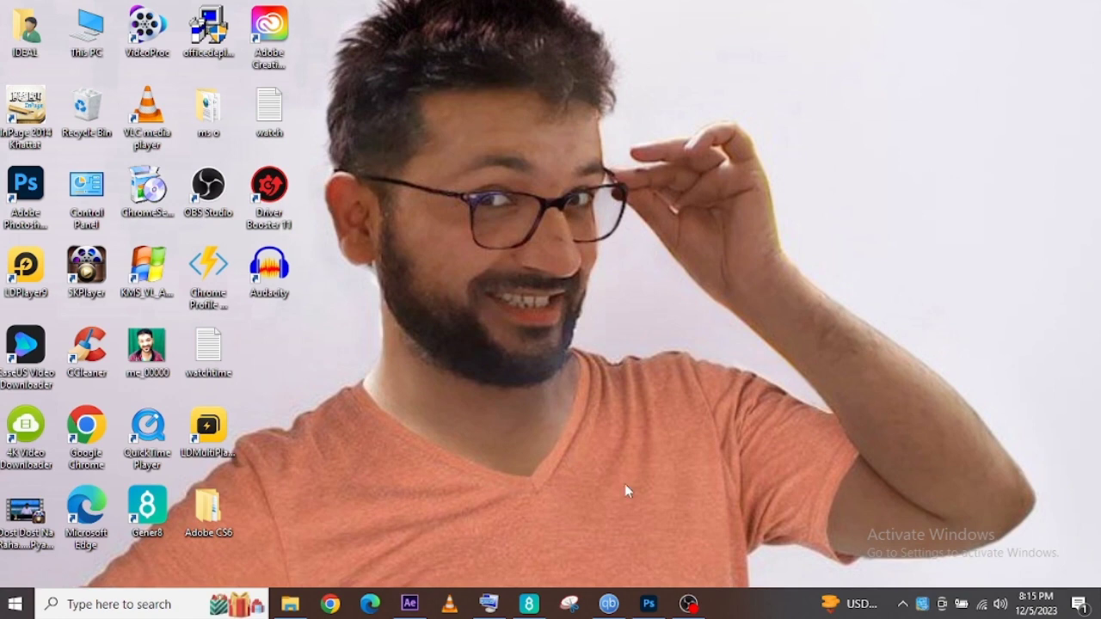
click(410, 604)
click(8, 25)
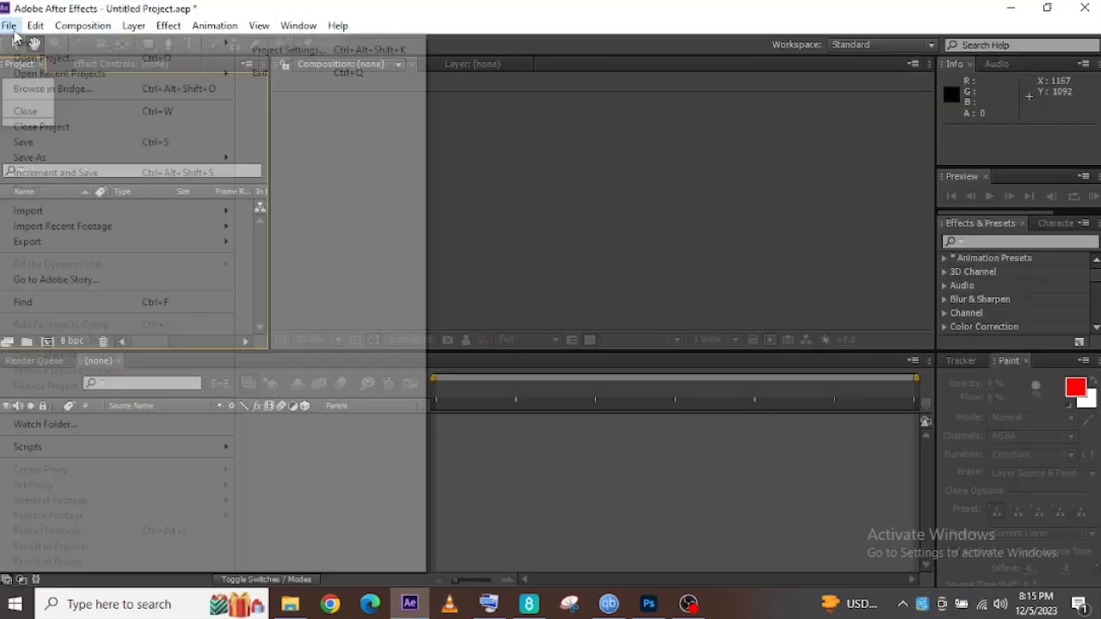
mouse_move(86, 209)
click(262, 211)
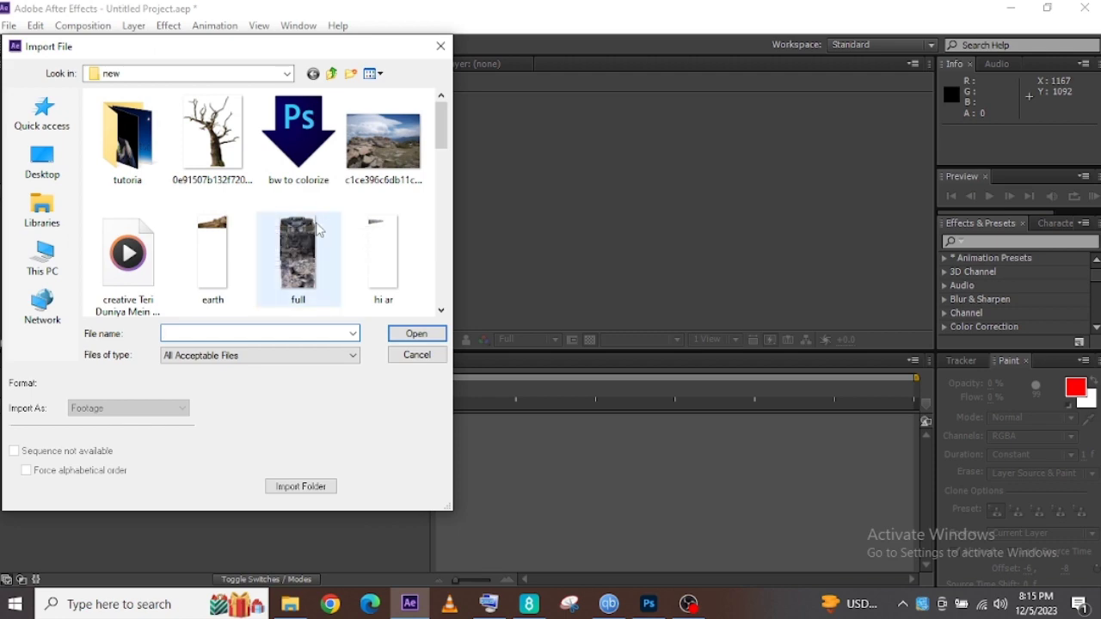
double_click(274, 226)
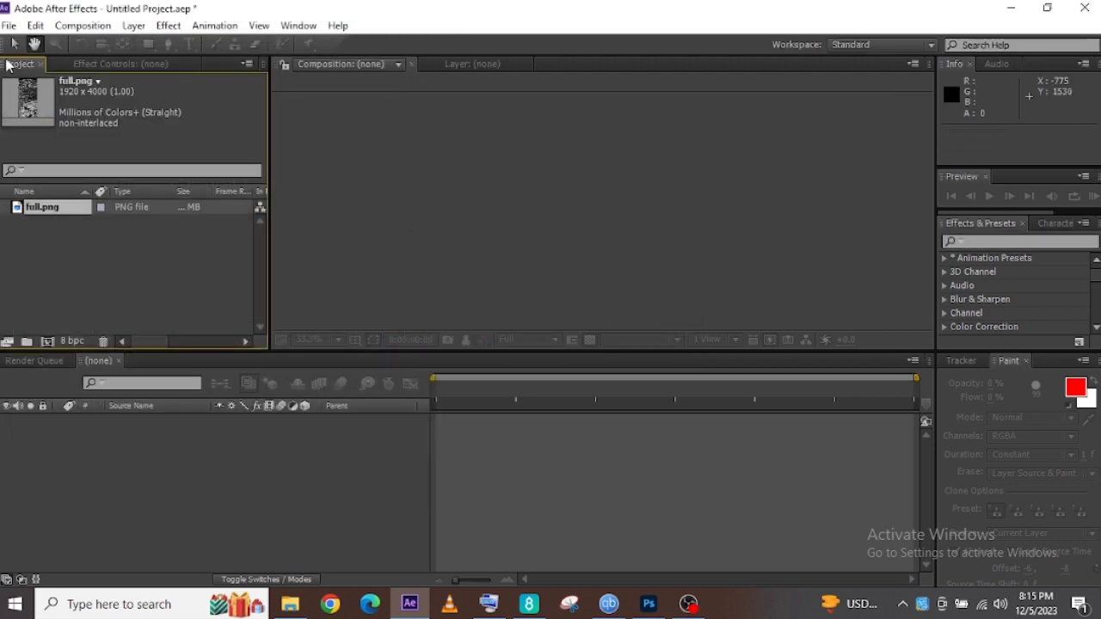
- Create a composition from the full.png footage
drag(68, 219, 47, 342)
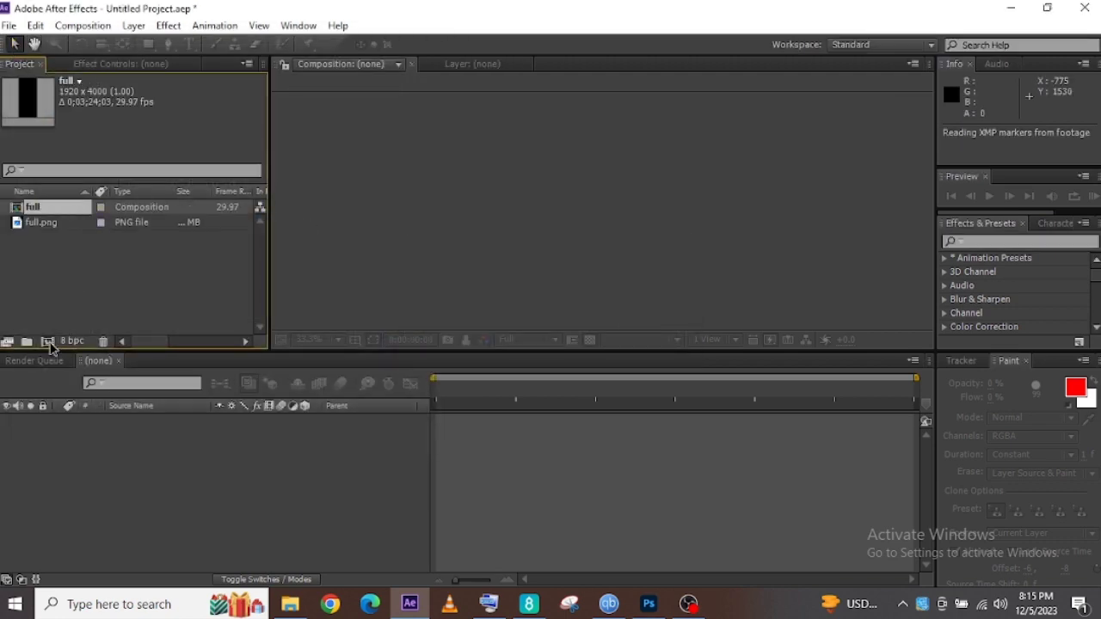
click(34, 44)
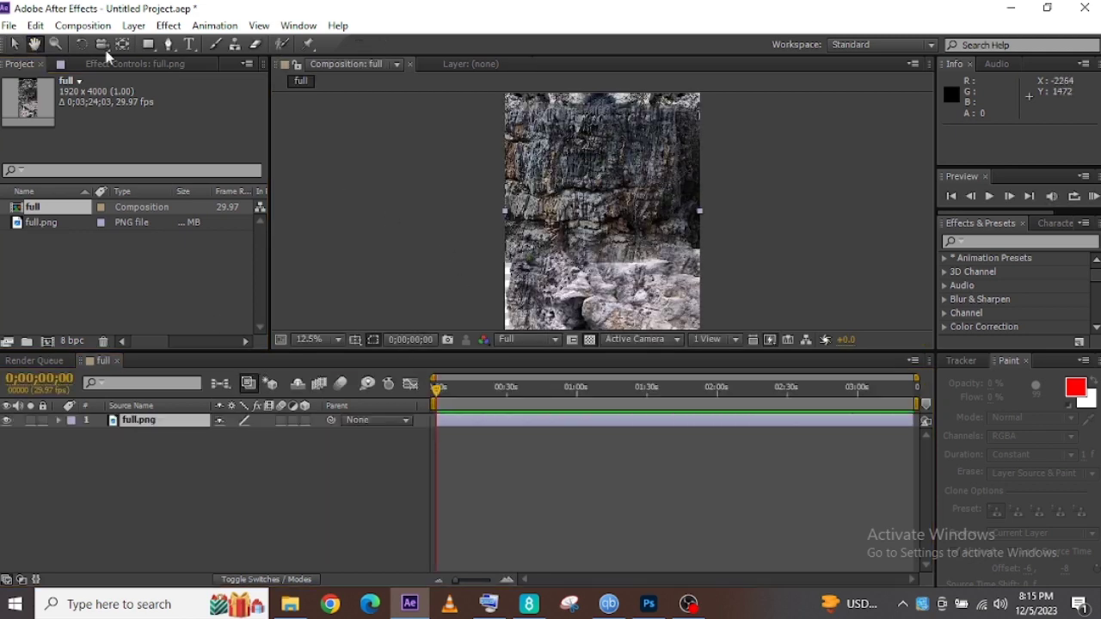
drag(602, 241, 575, 153)
- Import the close-up falling-water stock clip from the tutoria folder and place it above full.png at about 960, 2704 on the cliff
click(8, 25)
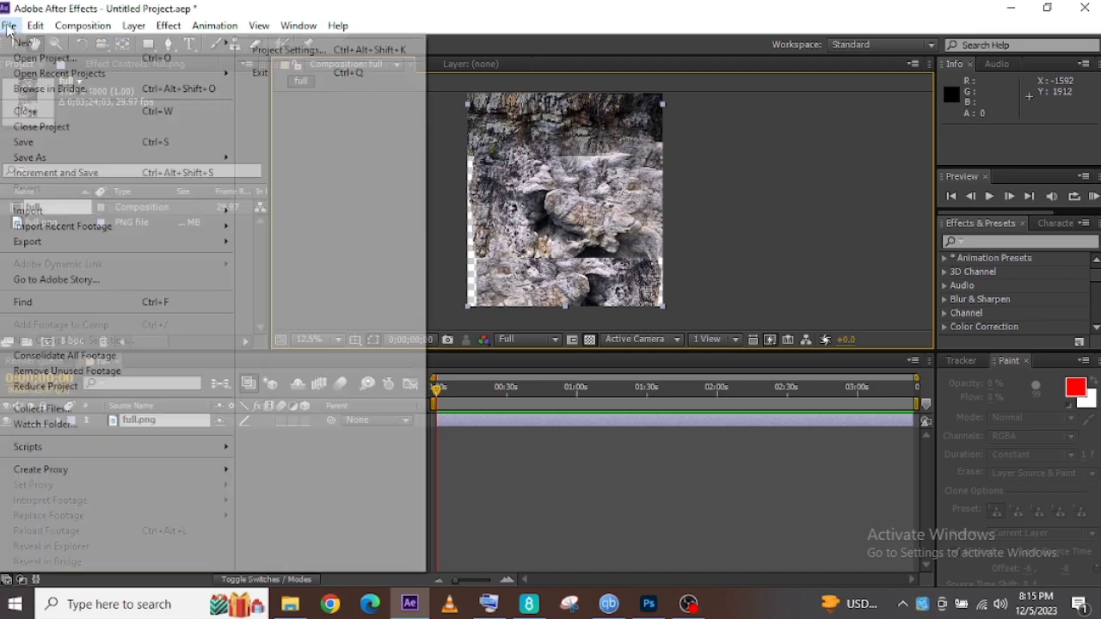
mouse_move(51, 211)
click(248, 215)
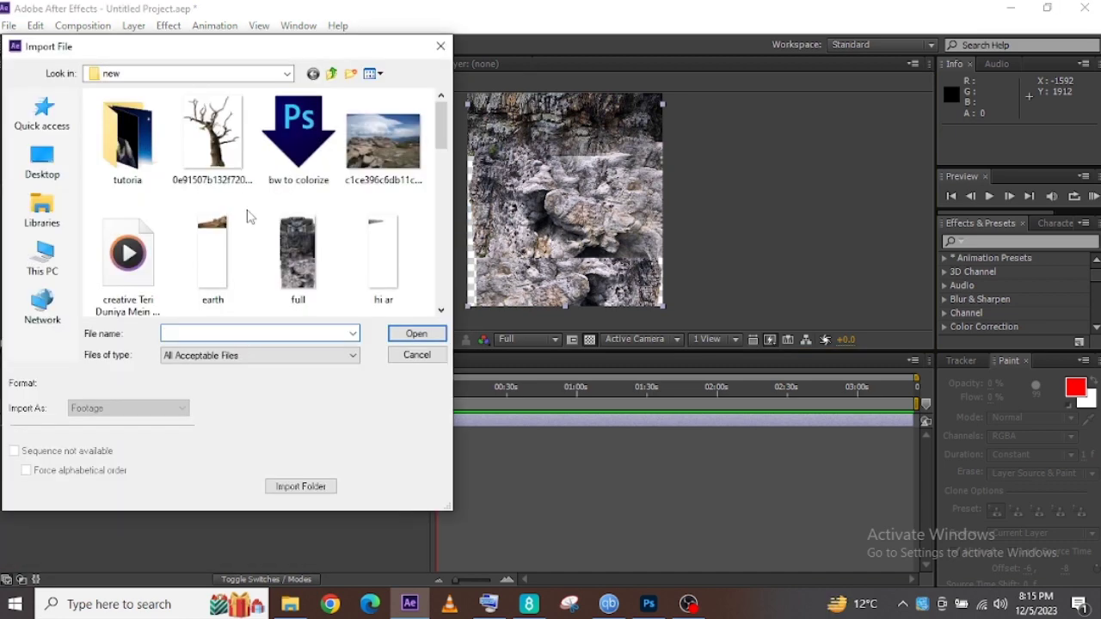
click(383, 142)
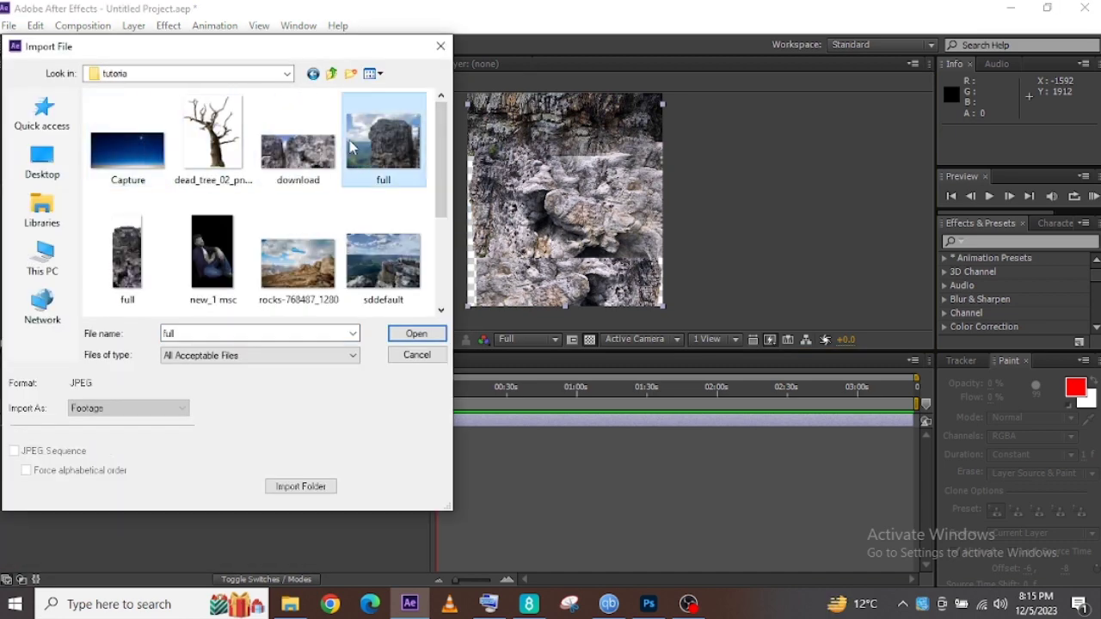
drag(442, 136, 444, 215)
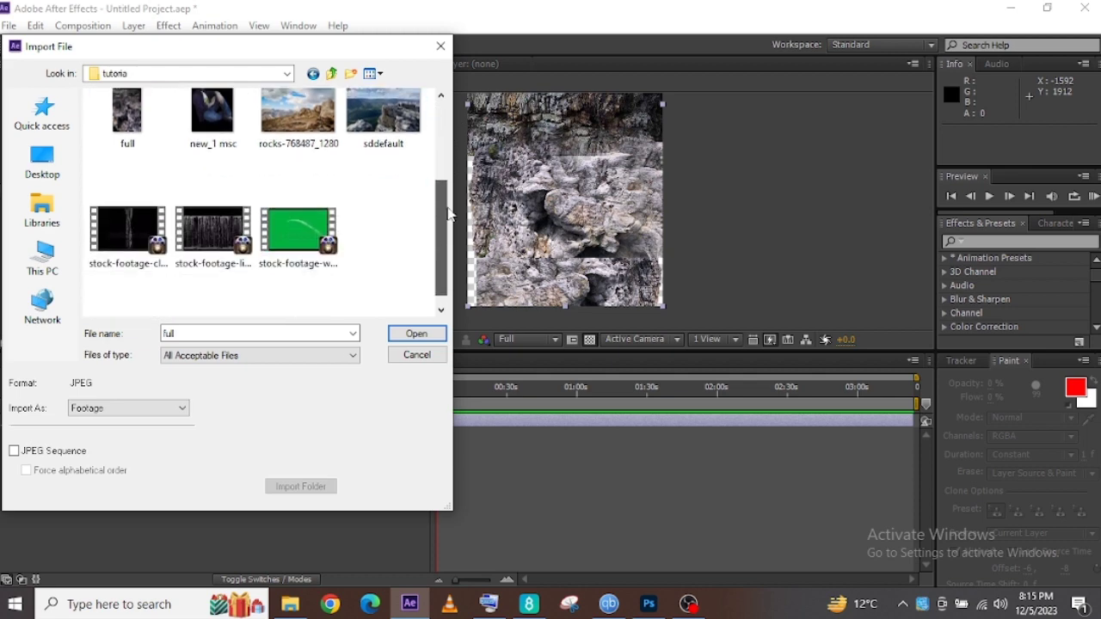
double_click(120, 222)
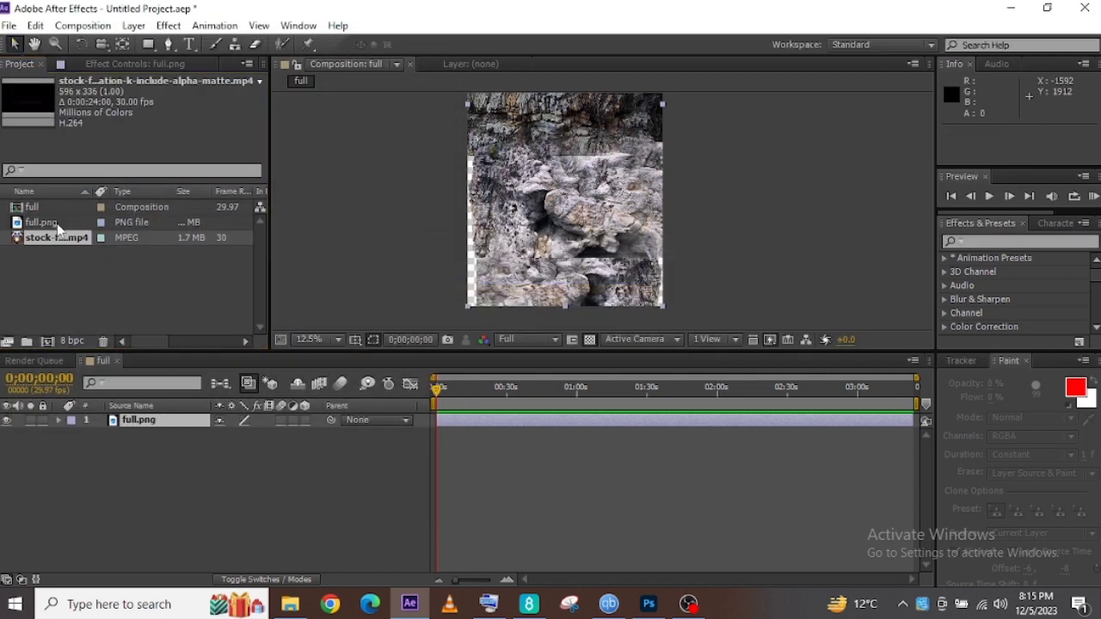
drag(54, 249, 67, 418)
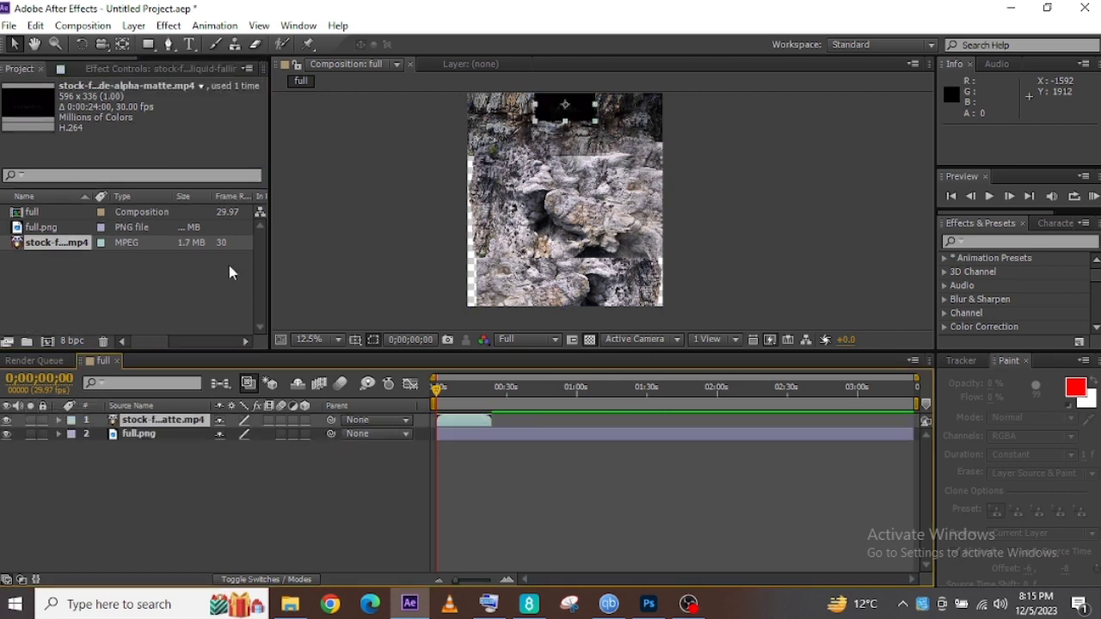
drag(551, 116, 551, 187)
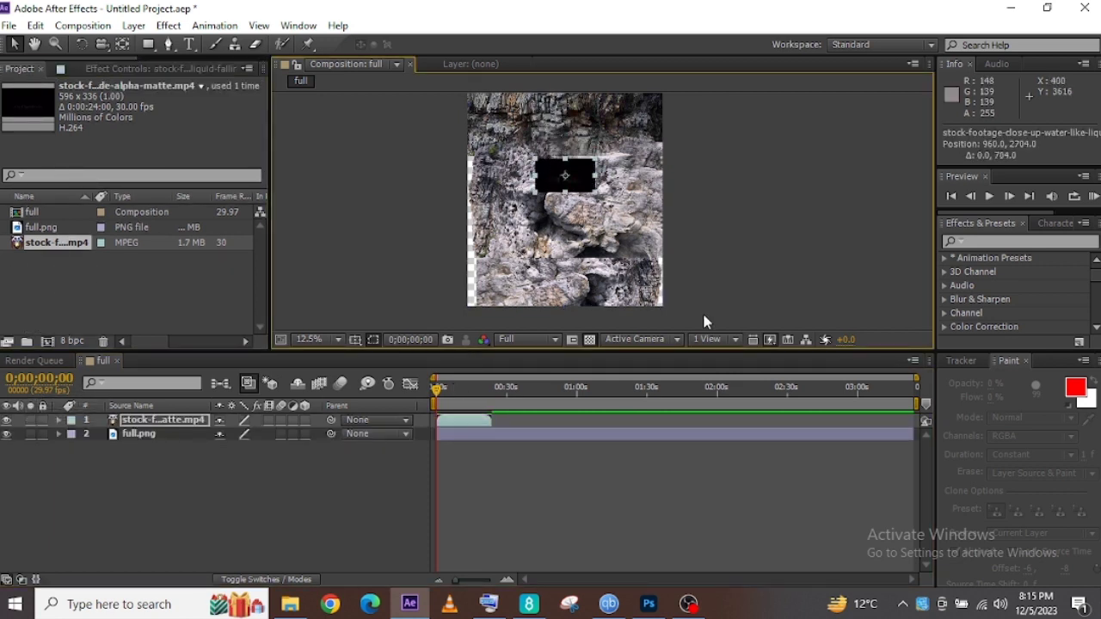
- Trim both ends of the water clip and shift it to run from 0;00;00;00 to about 0;00;09;27
drag(916, 380, 512, 380)
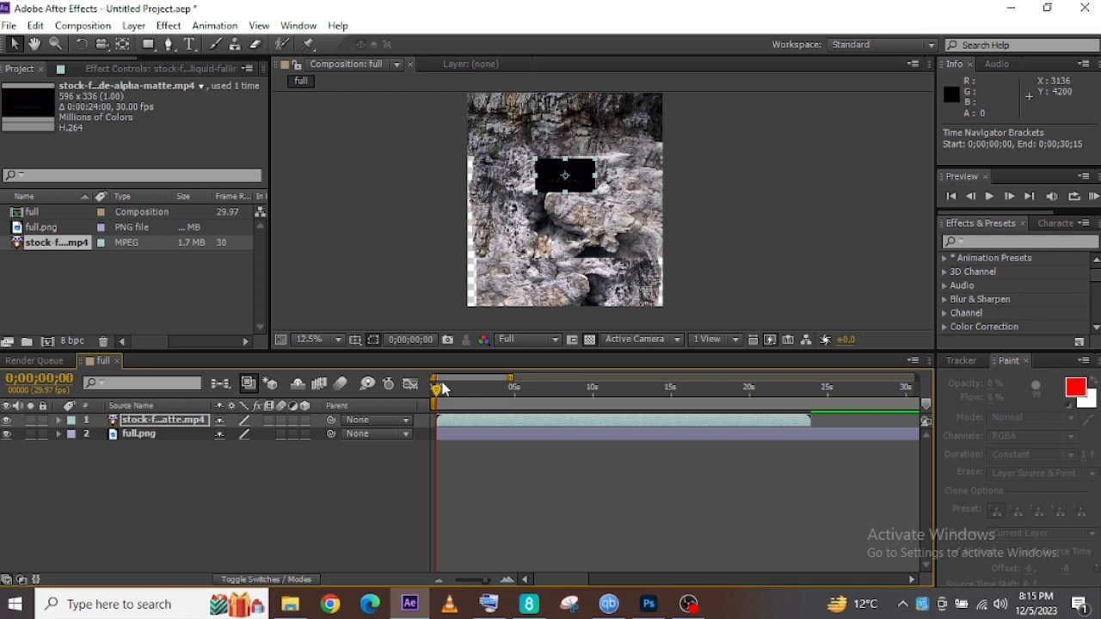
drag(441, 388, 617, 379)
key(alt+bracketright)
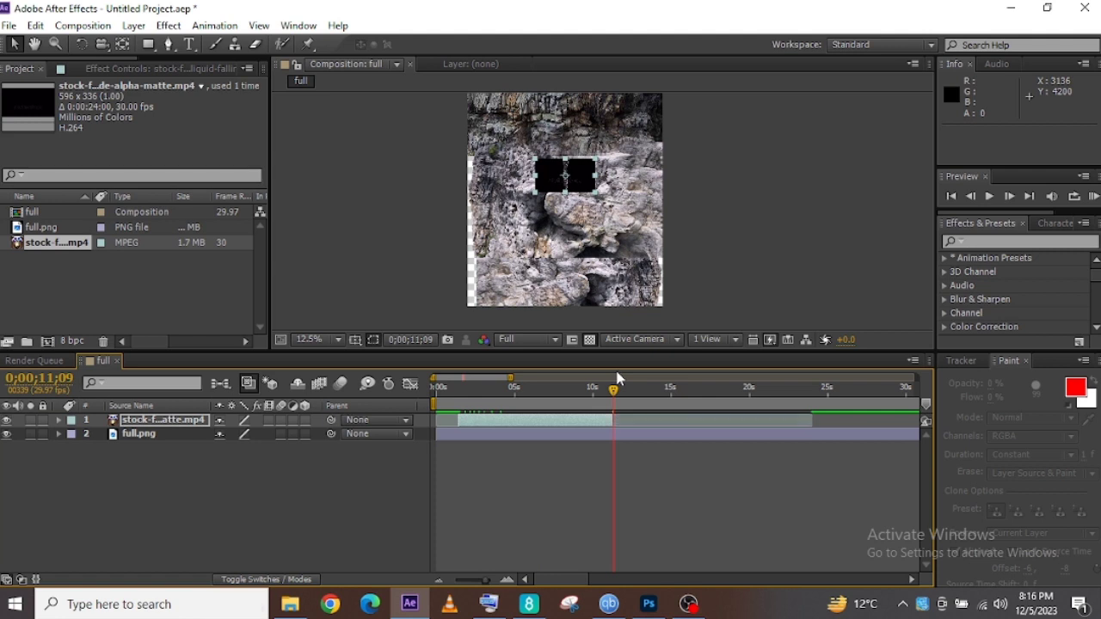
drag(566, 416, 535, 422)
click(437, 389)
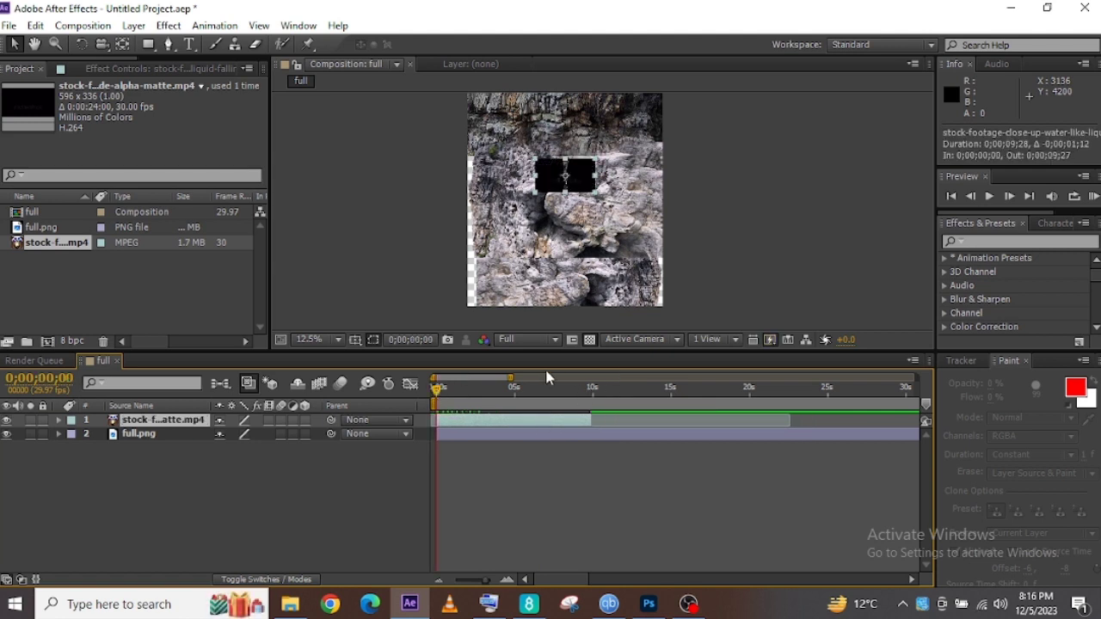
drag(511, 379, 496, 378)
- Move the water clip onto the protruding rock at about 1134, 3064
click(339, 340)
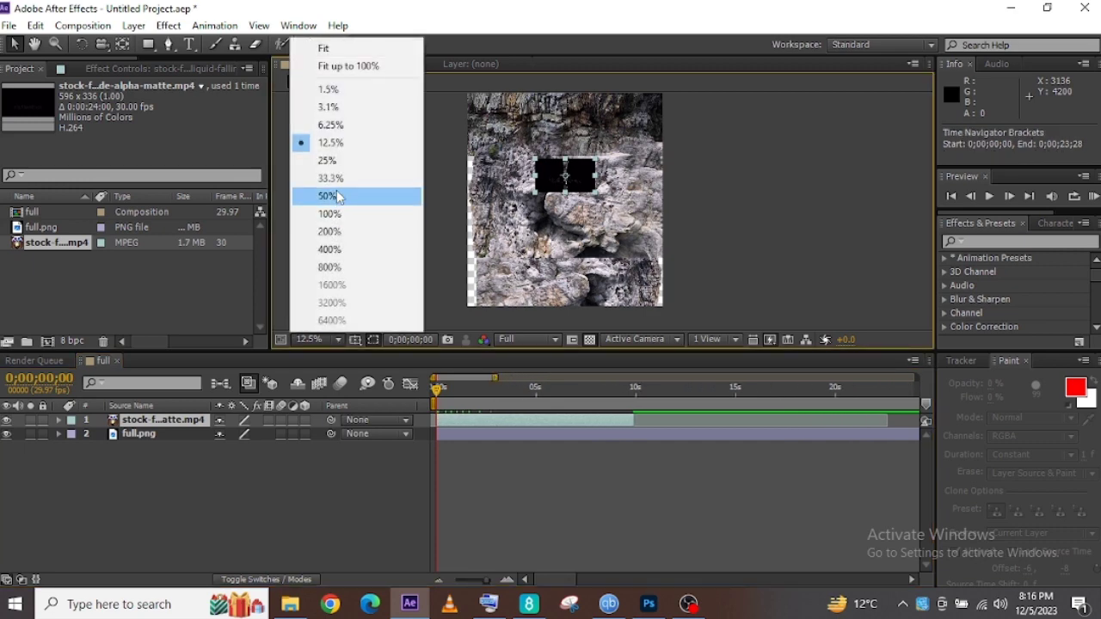
click(340, 176)
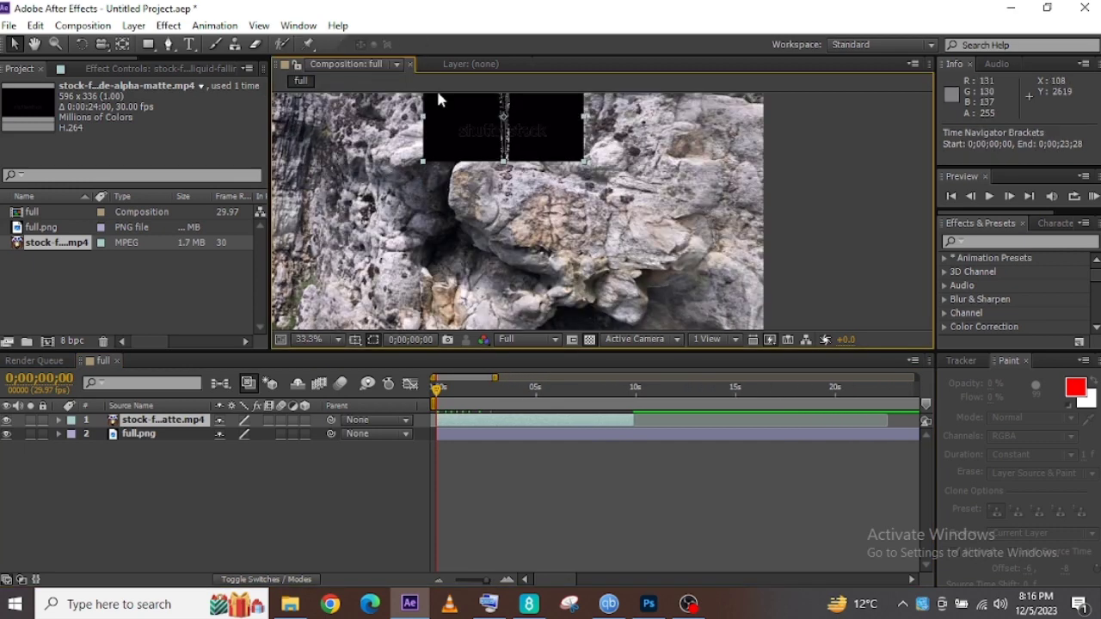
drag(439, 100, 499, 213)
- Apply Keylight (1.2) to the water clip and key out its black background as the screen colour
click(182, 30)
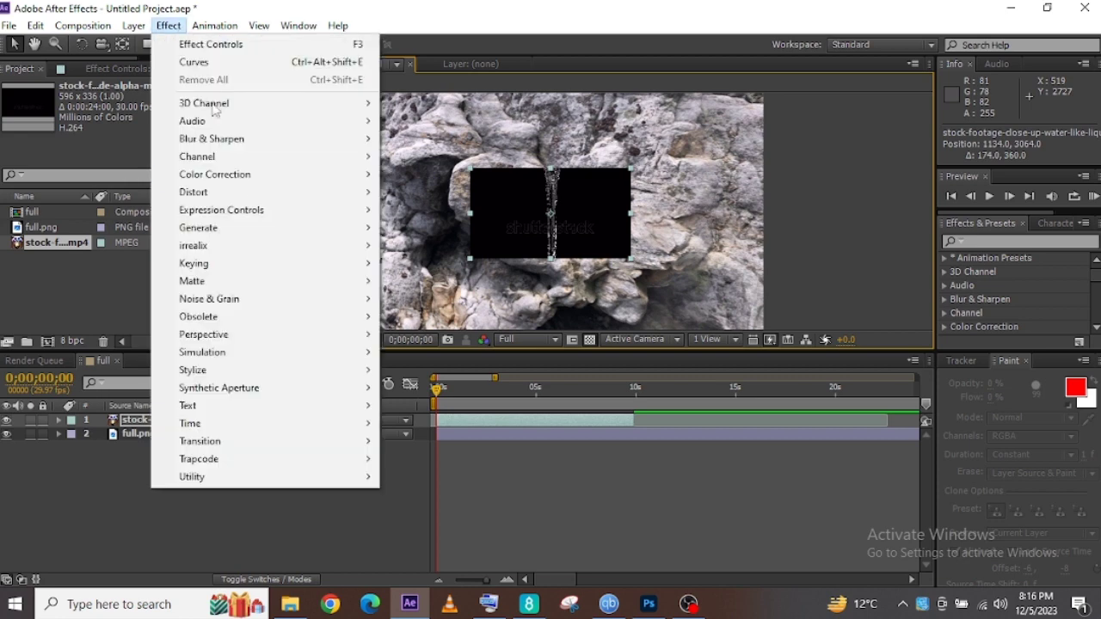
mouse_move(258, 262)
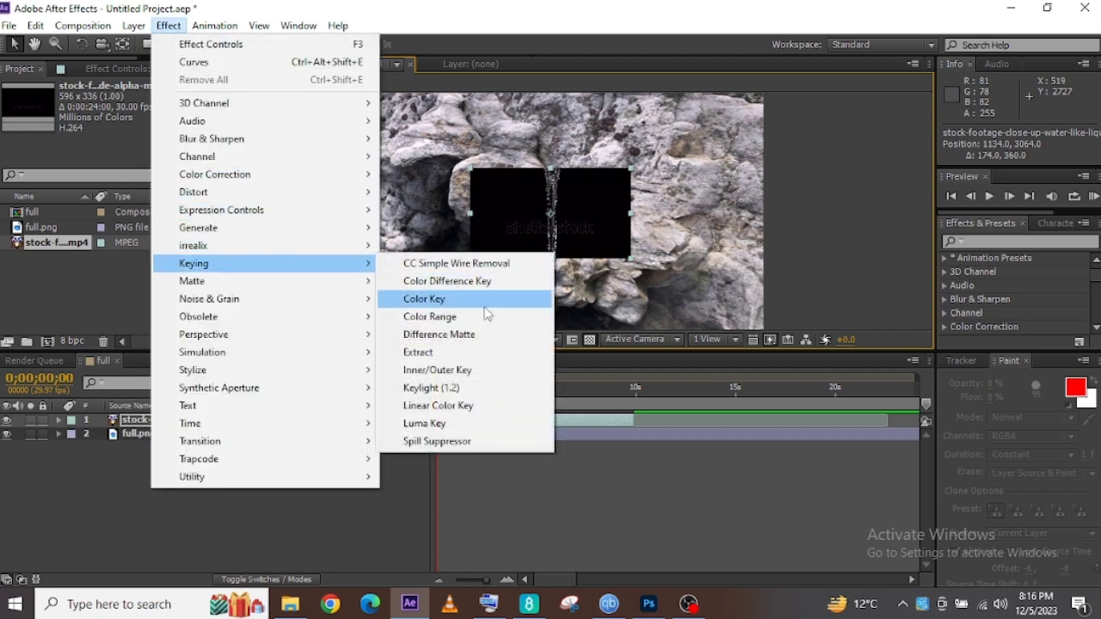
click(443, 388)
click(584, 203)
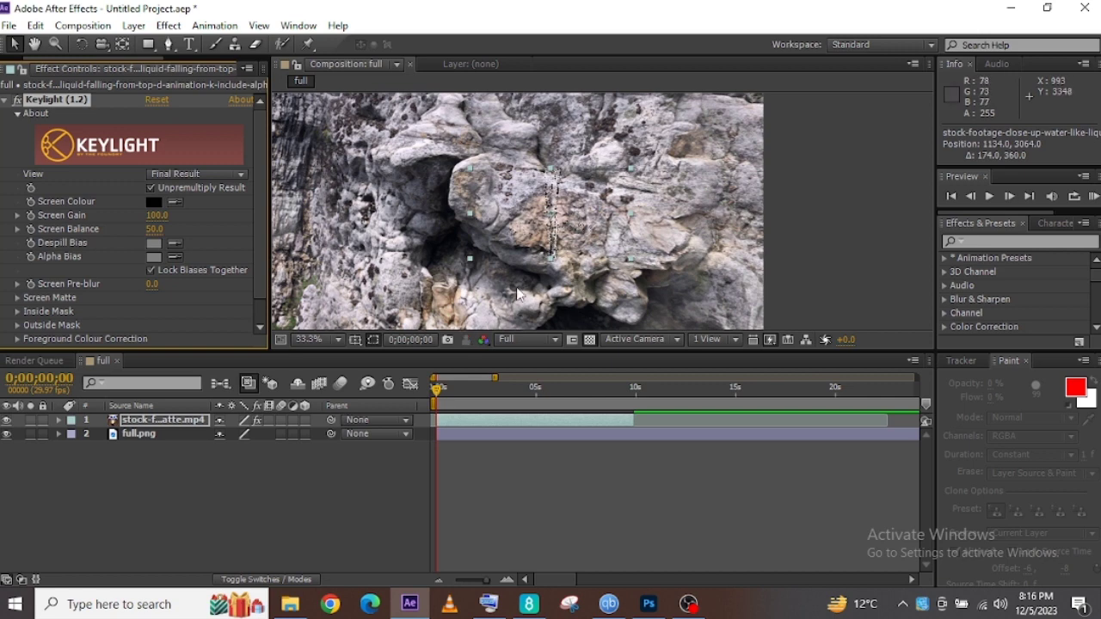
- Move the keyed water clip to about 1215, 3292 and enlarge it to about 257% by 348%
drag(551, 243, 575, 308)
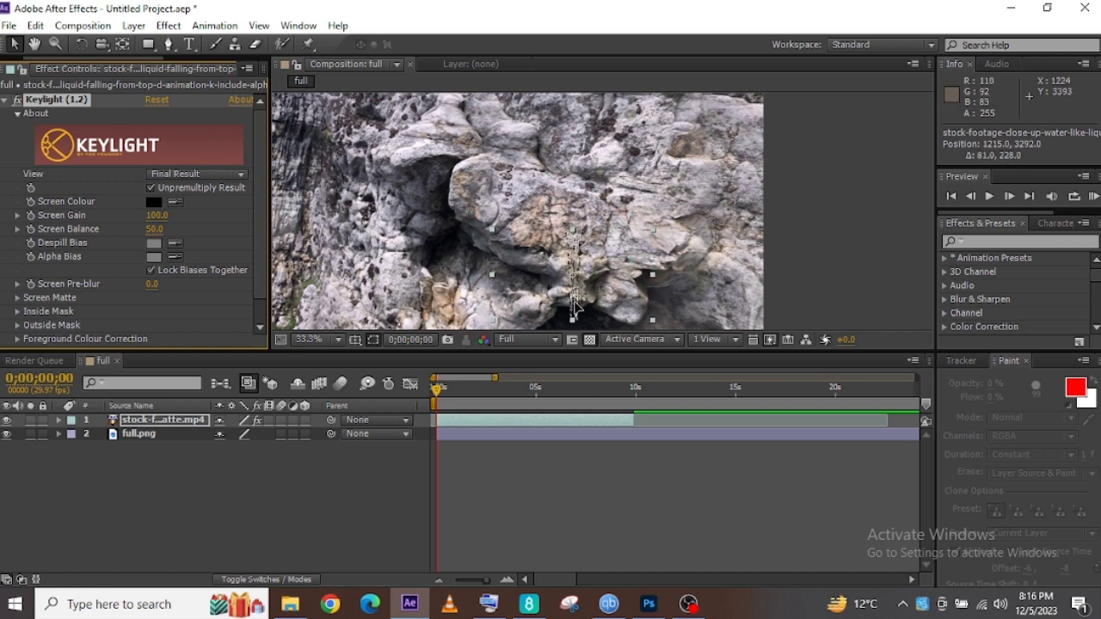
click(340, 340)
click(344, 163)
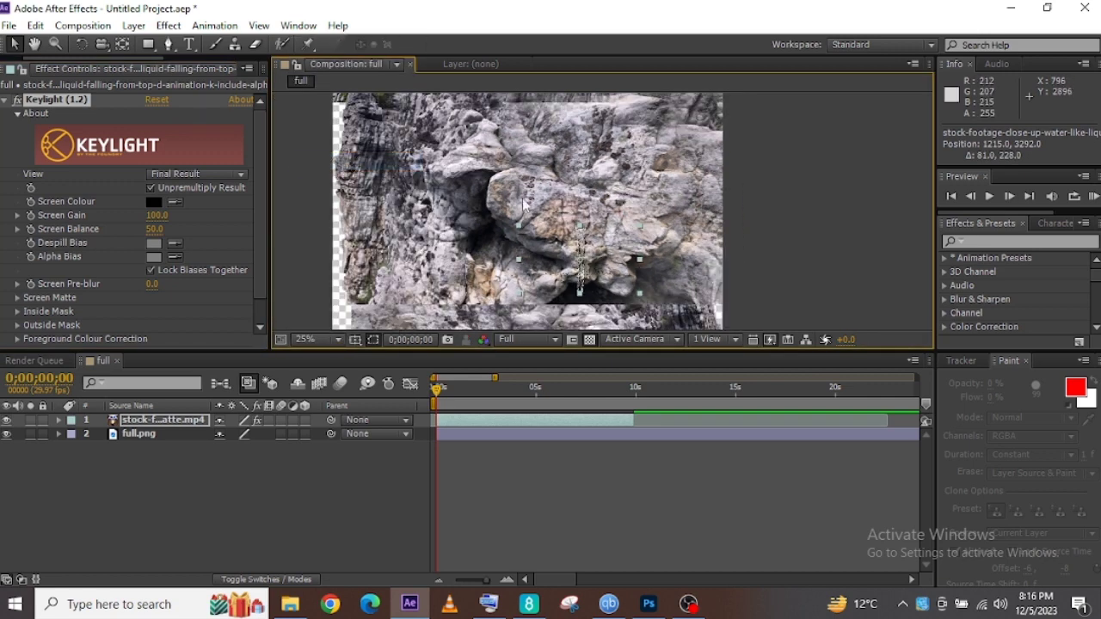
click(34, 44)
drag(585, 210, 601, 173)
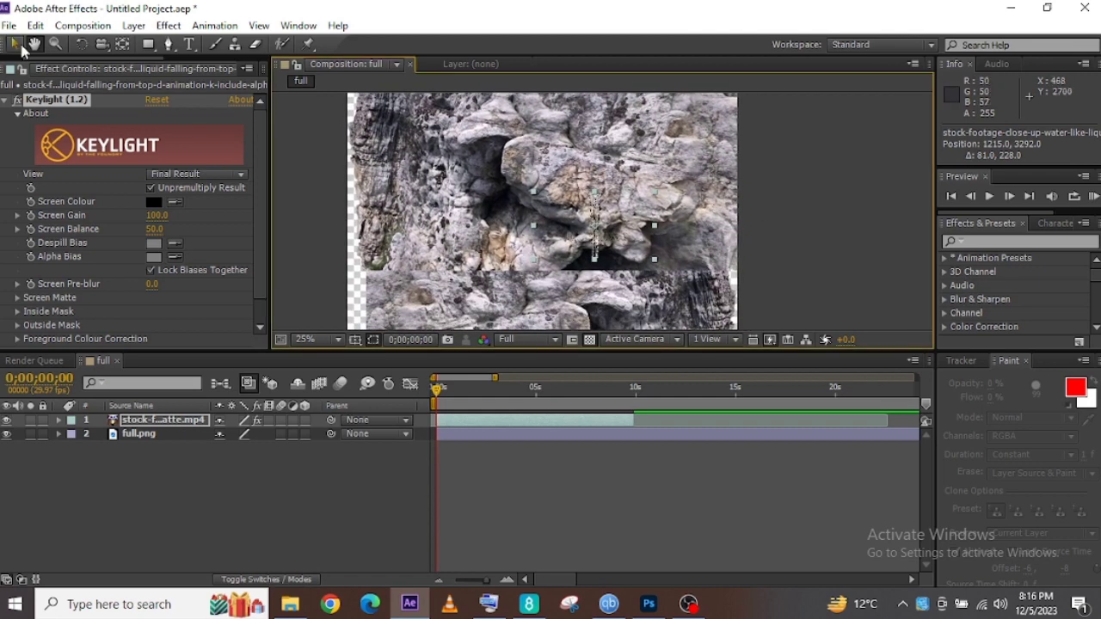
click(14, 44)
drag(654, 258, 748, 342)
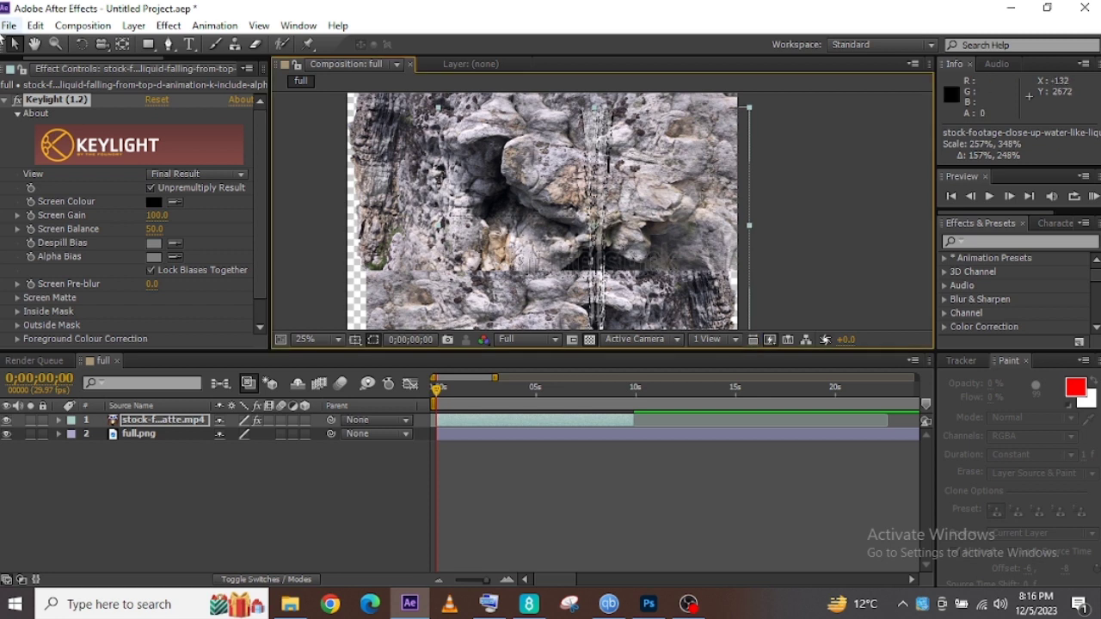
- Enlarge the water clip to about 313% by 431% past the cliff's lower edge and nudge it down to 1215, 3304
click(36, 45)
drag(570, 294, 550, 204)
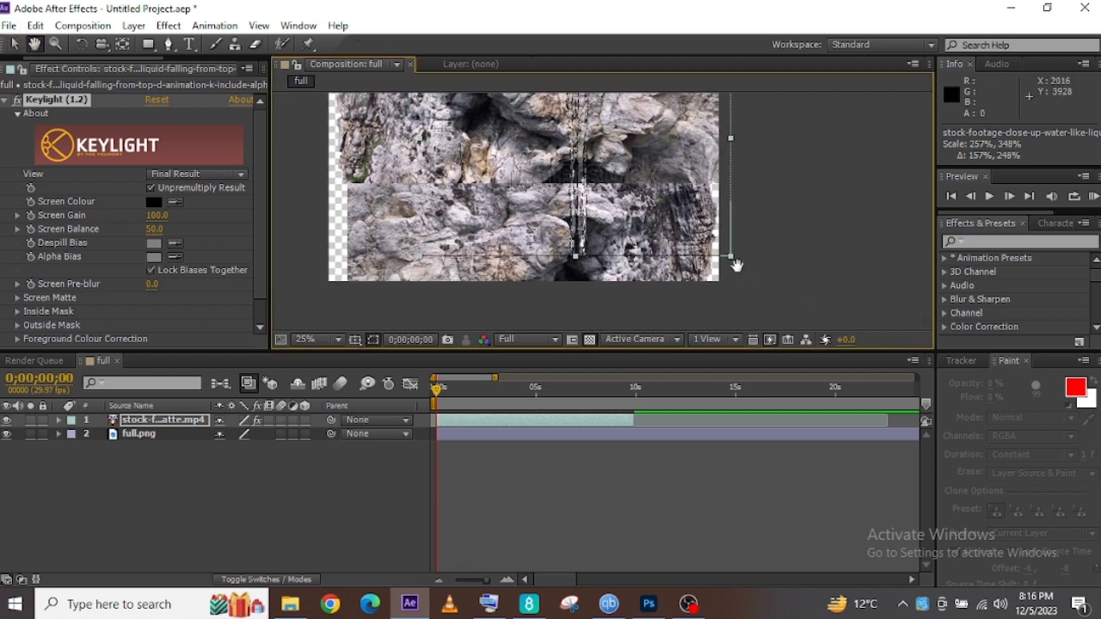
key(v)
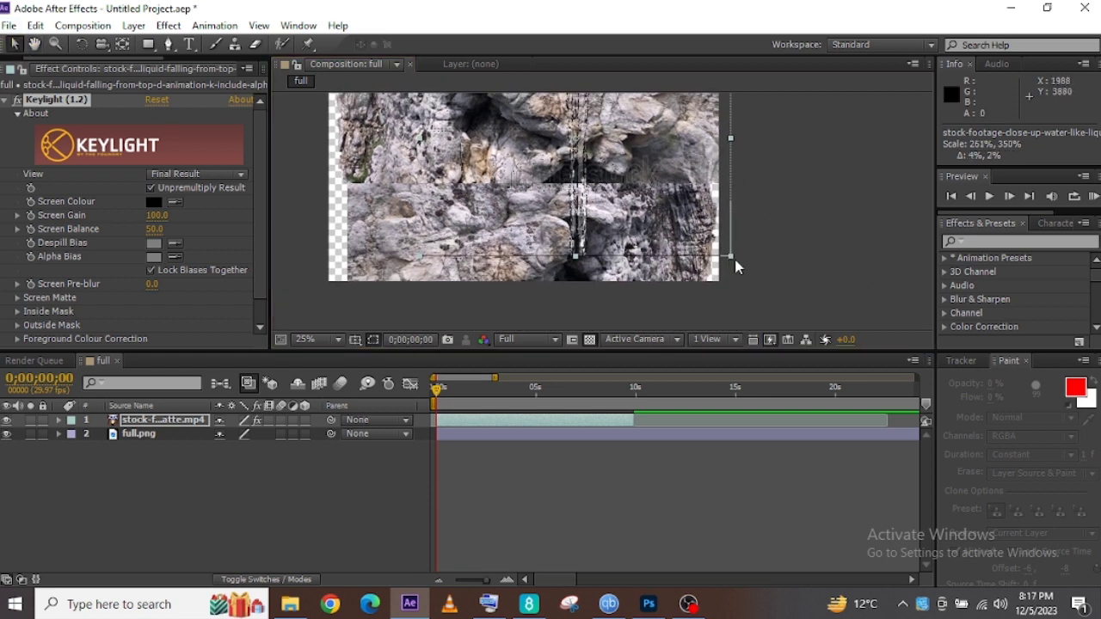
drag(736, 261, 768, 291)
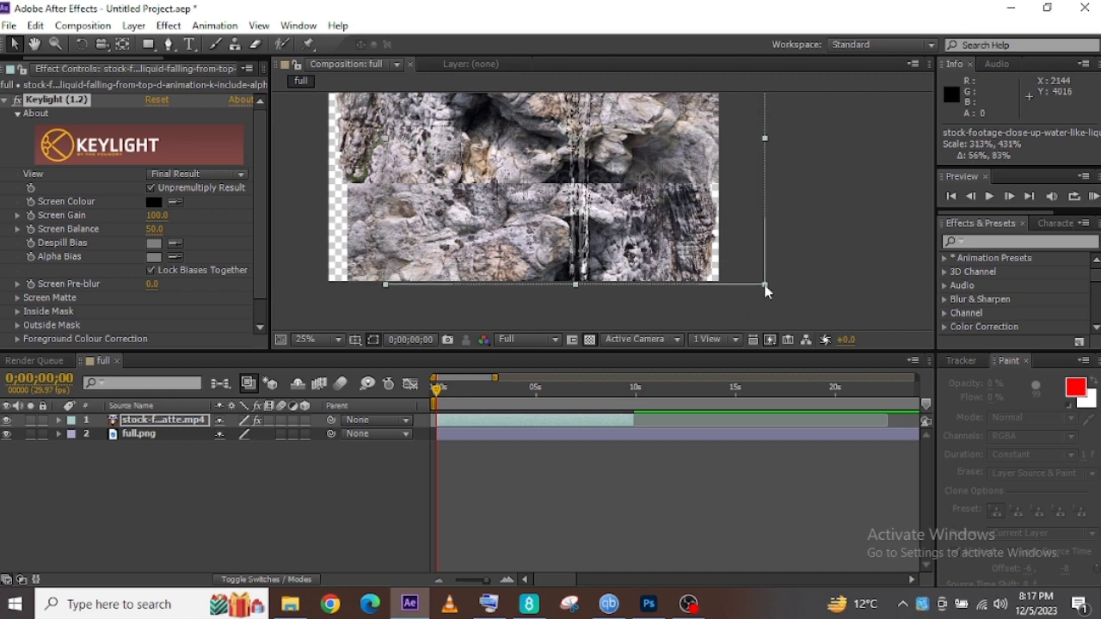
key(Down)
key(Down)
key(Down)
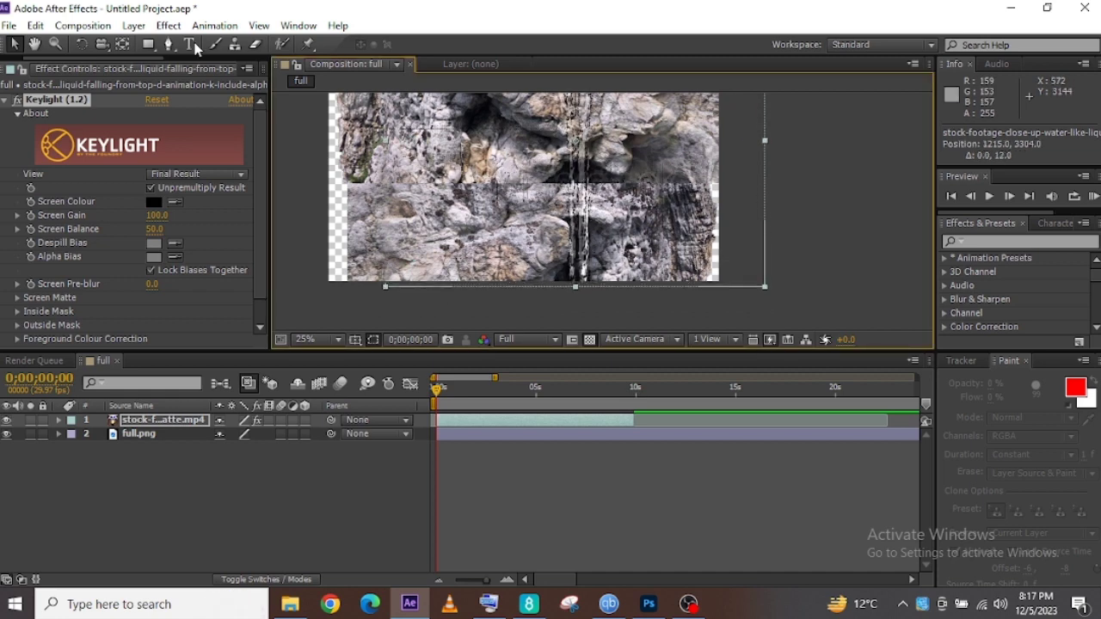
- Stretch the water clip upward to the dark rock ledge, scaling it to about 321% by 648%
click(35, 45)
drag(556, 253, 554, 356)
key(v)
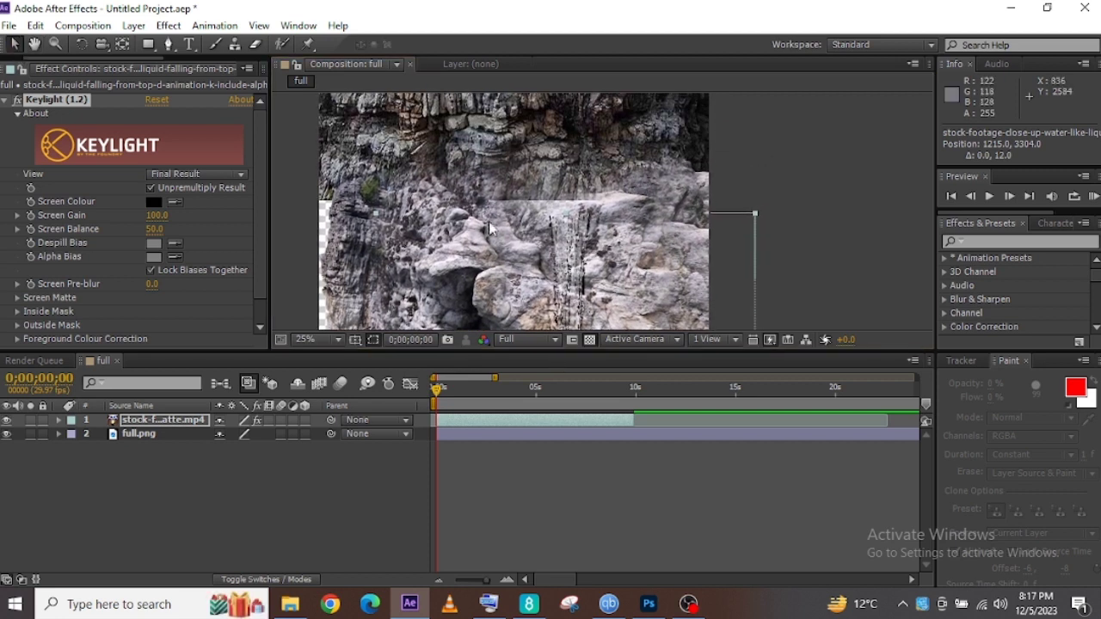
drag(753, 216, 761, 145)
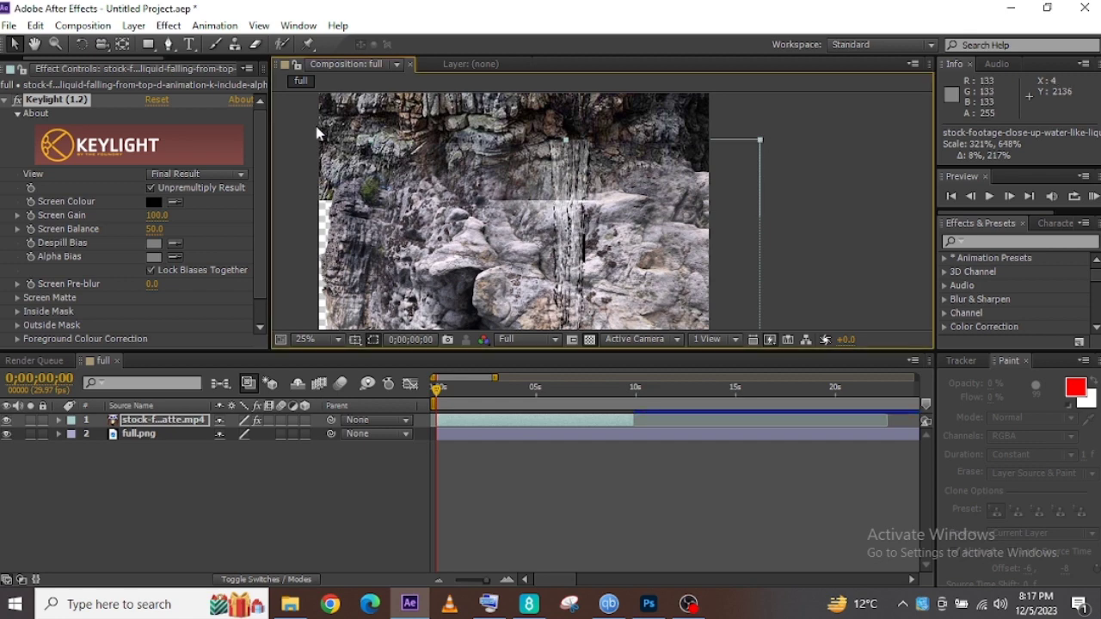
- Import the liquid waterfall stock clip from the tutoria folder and add it as the topmost layer of the composition
click(19, 23)
mouse_move(51, 211)
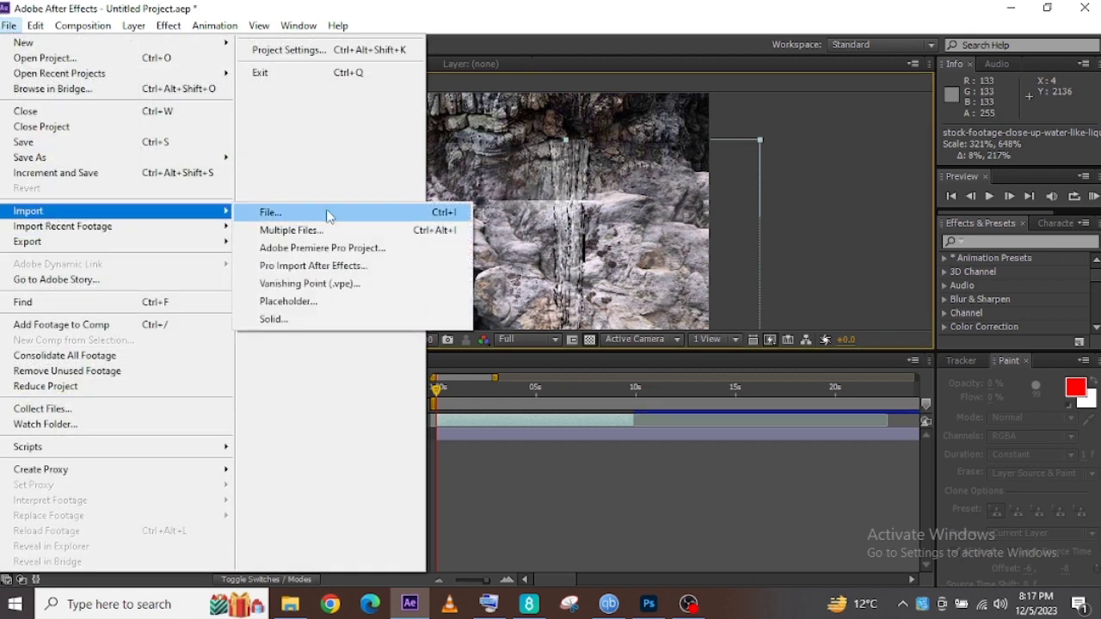
click(327, 215)
scroll(387, 228, down, 3)
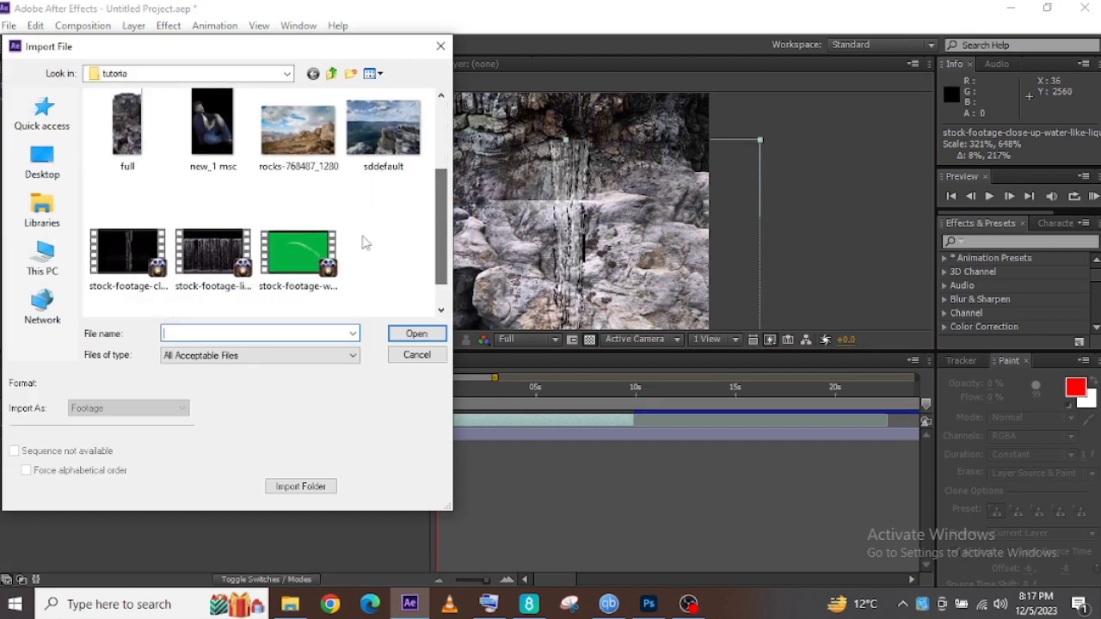
click(203, 247)
double_click(203, 246)
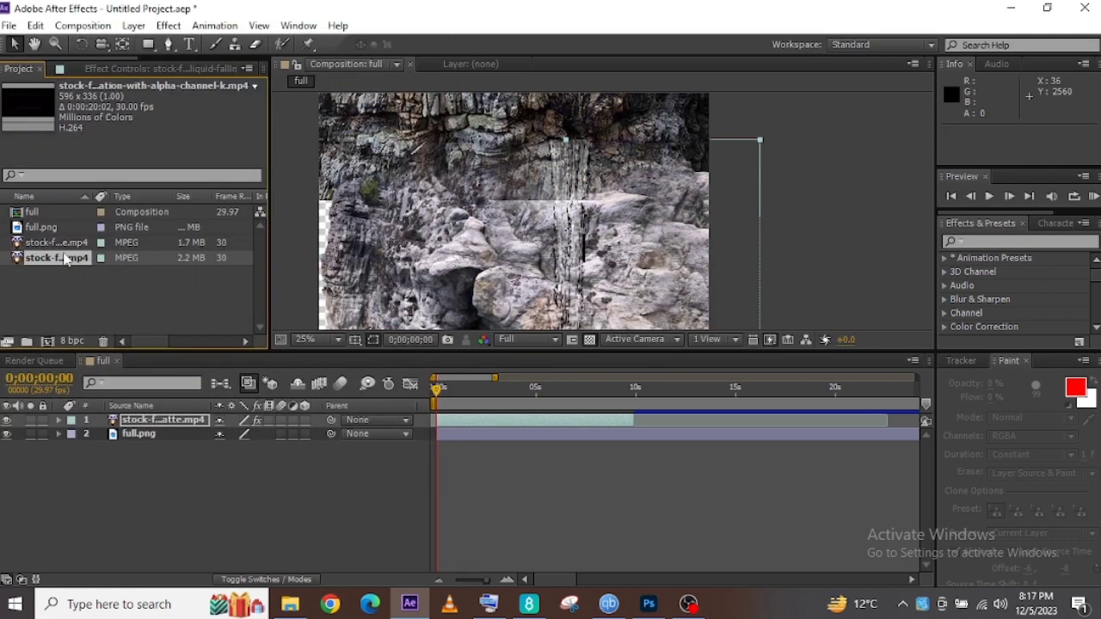
drag(63, 263, 96, 428)
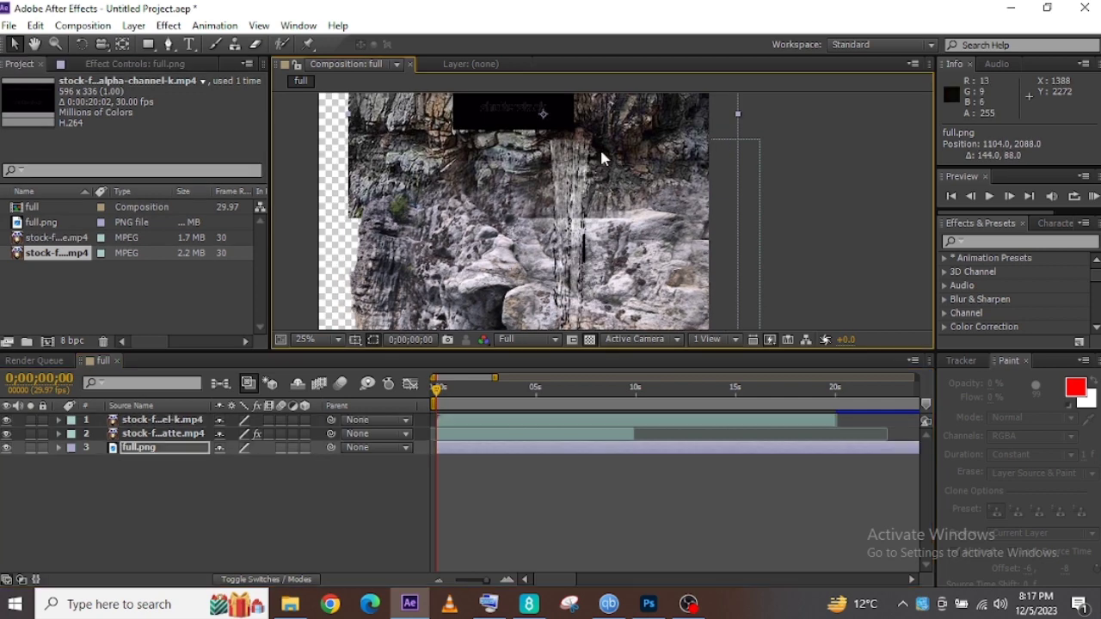
- Undo the move of full.png and place the liquid waterfall clip at about 948, 2292, starting about one second earlier
key(ctrl+z)
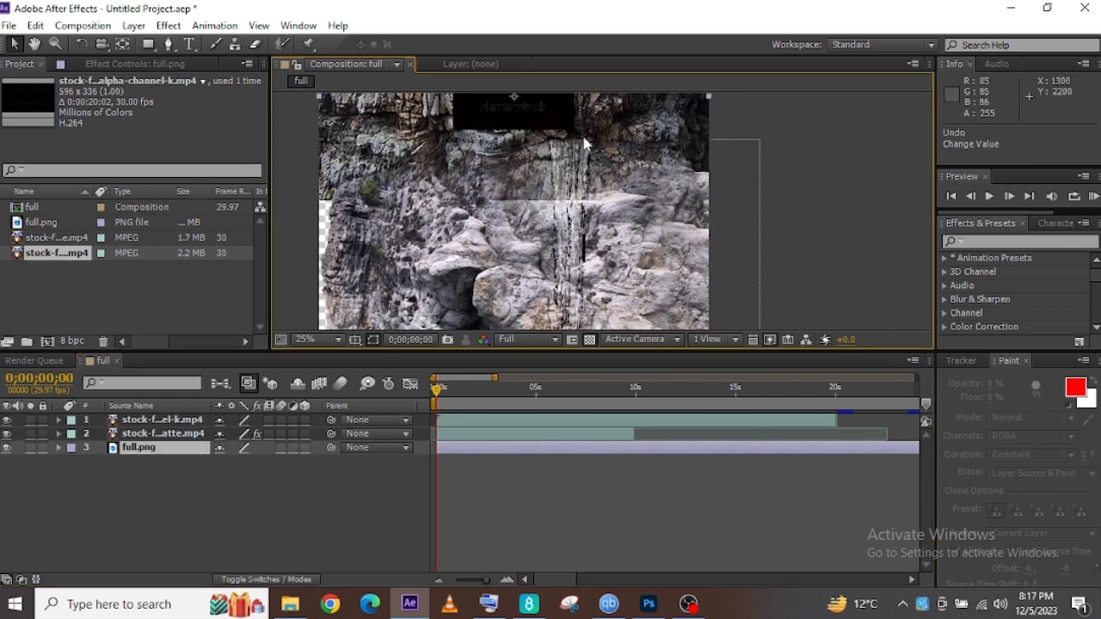
click(163, 421)
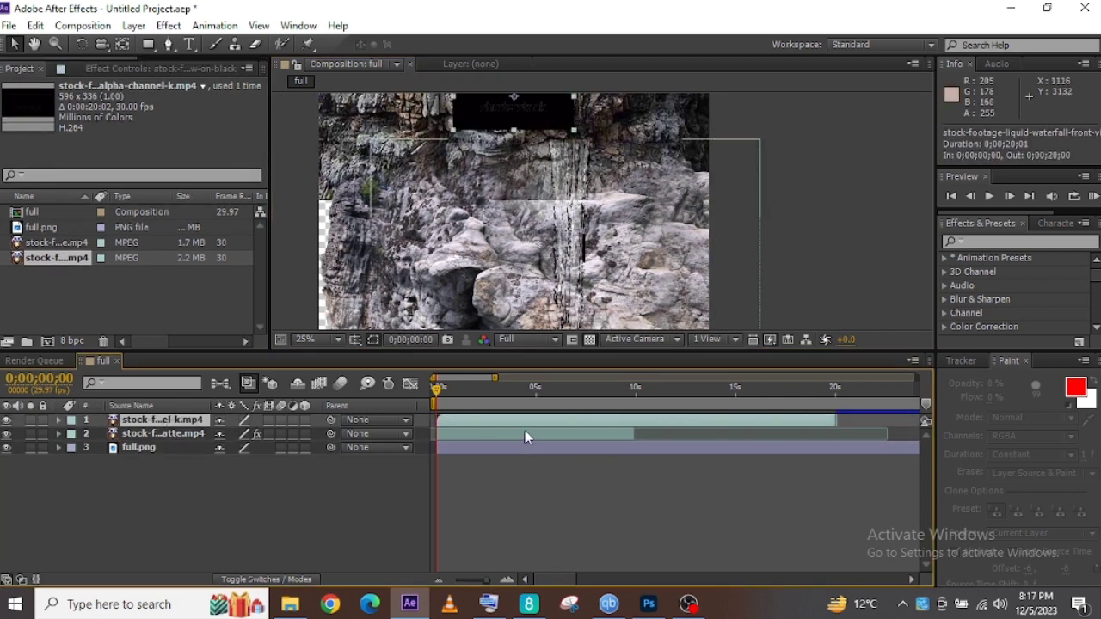
drag(549, 152, 575, 163)
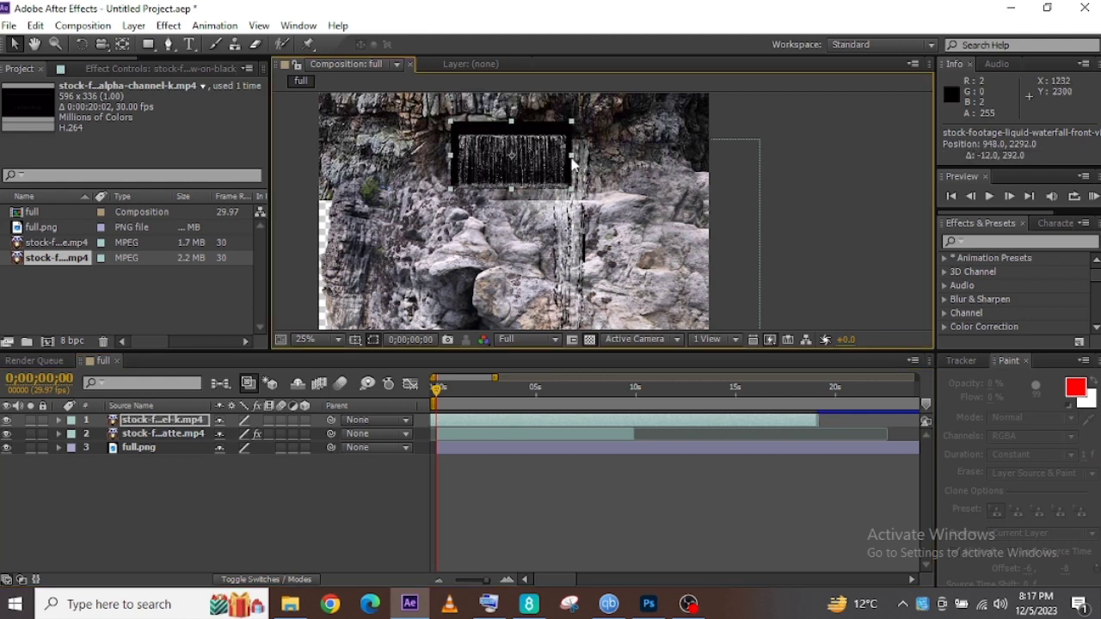
- Key out the liquid waterfall clip's black background with Color Range and reshape it into a tall, narrow fall at about 716, 2872
click(170, 25)
mouse_move(243, 263)
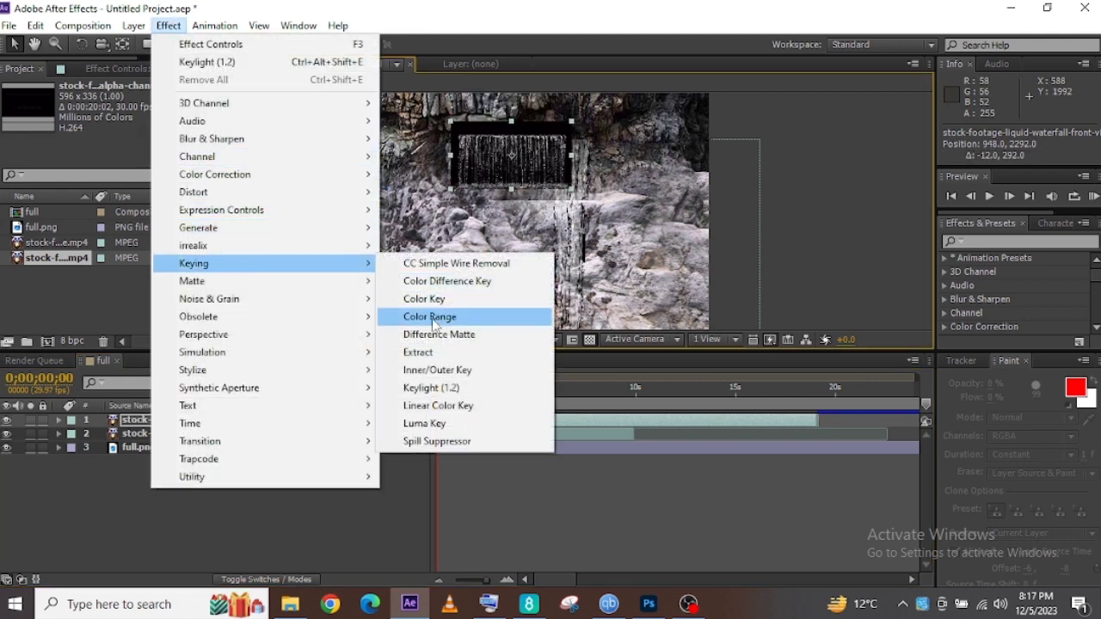
click(430, 316)
click(528, 129)
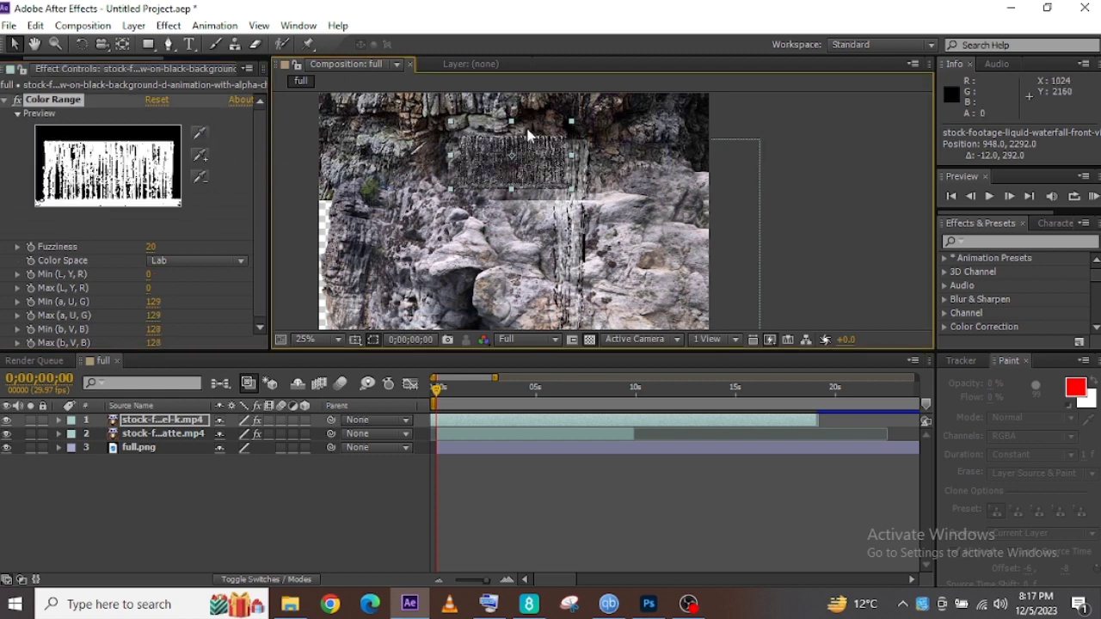
drag(575, 195, 460, 292)
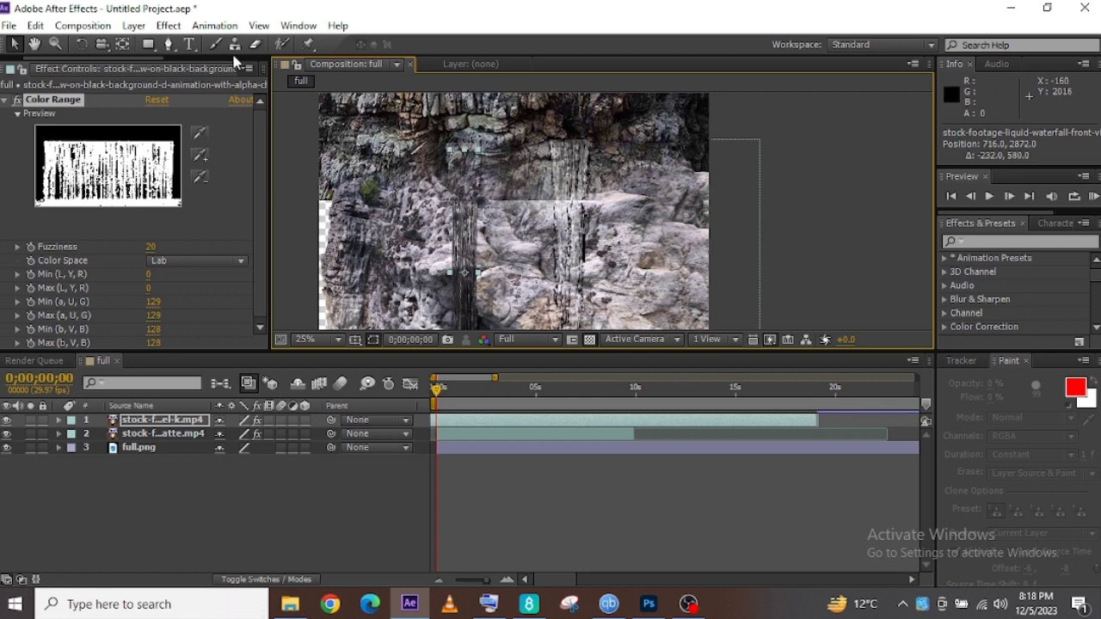
- Brighten the liquid waterfall clip by adding a Curves effect and bending its RGB curve upward
click(169, 25)
mouse_move(258, 173)
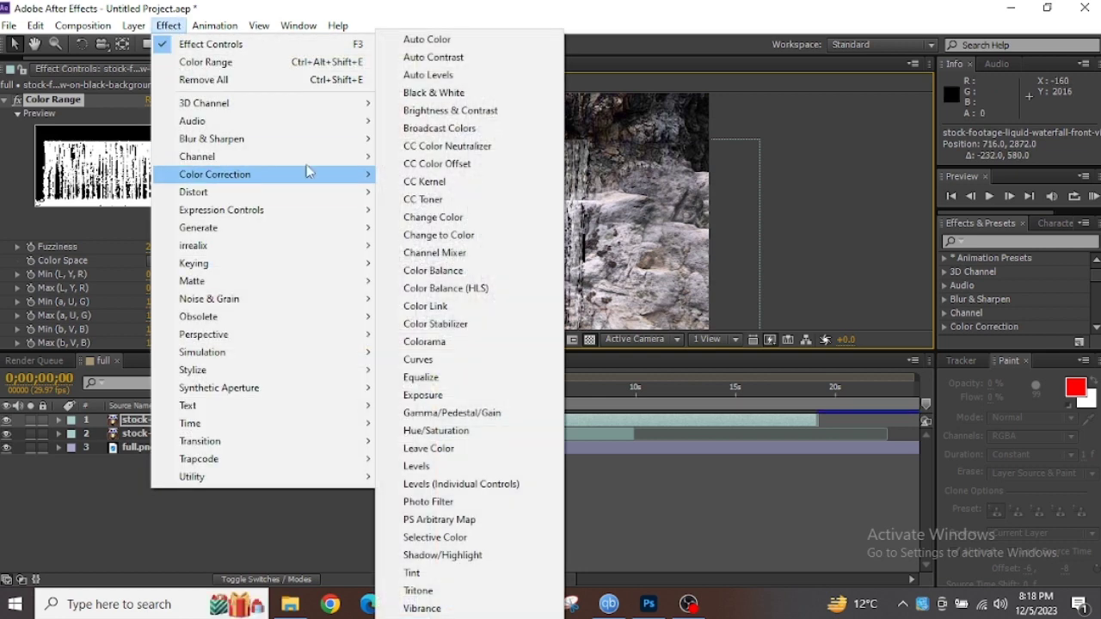
click(418, 359)
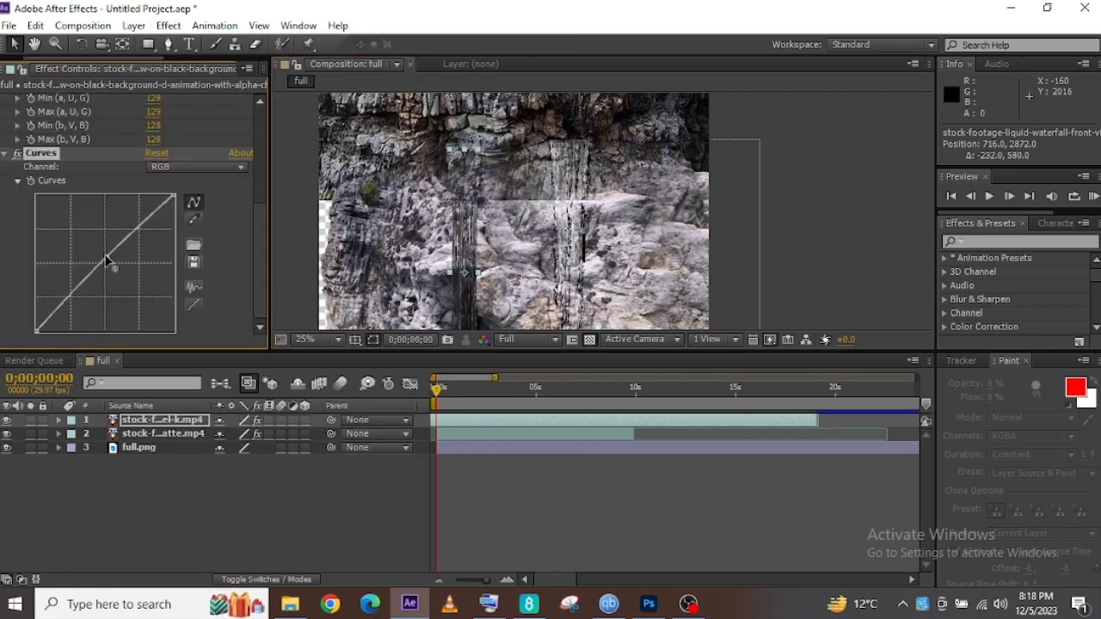
drag(107, 260, 75, 248)
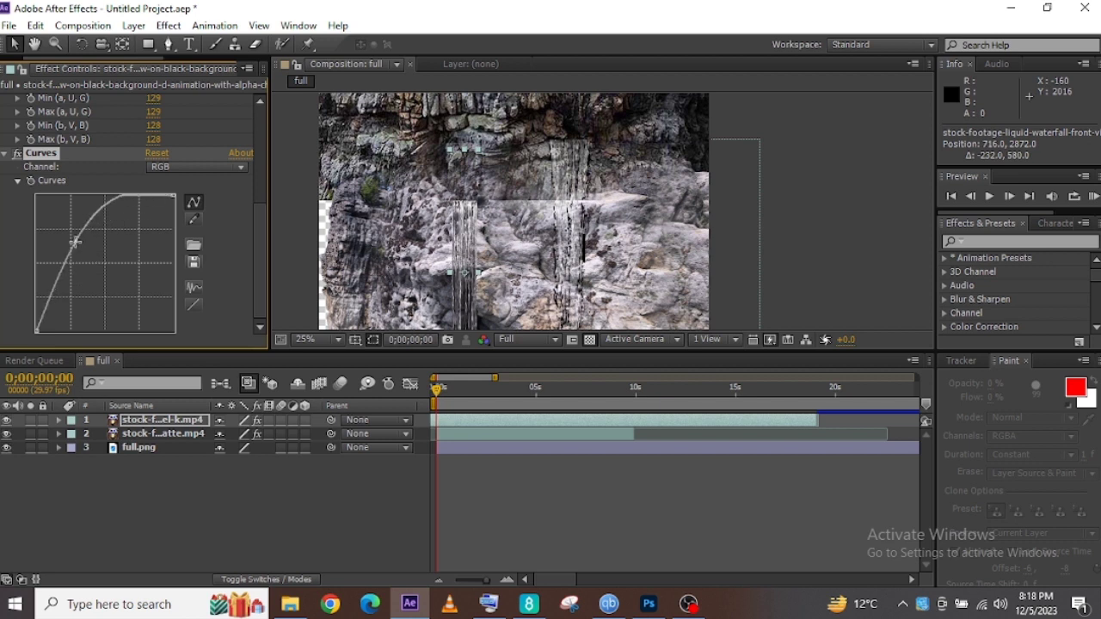
drag(497, 379, 506, 376)
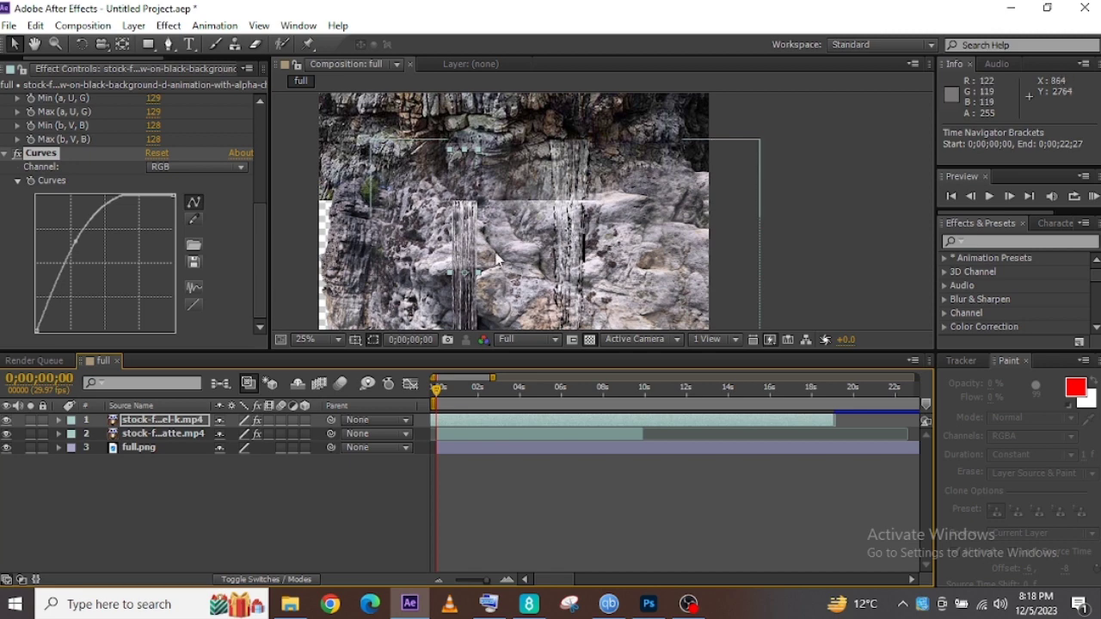
- Import the azalea plant clip from the tutoria folder and place it as the topmost layer at about 1000, 2812
click(34, 45)
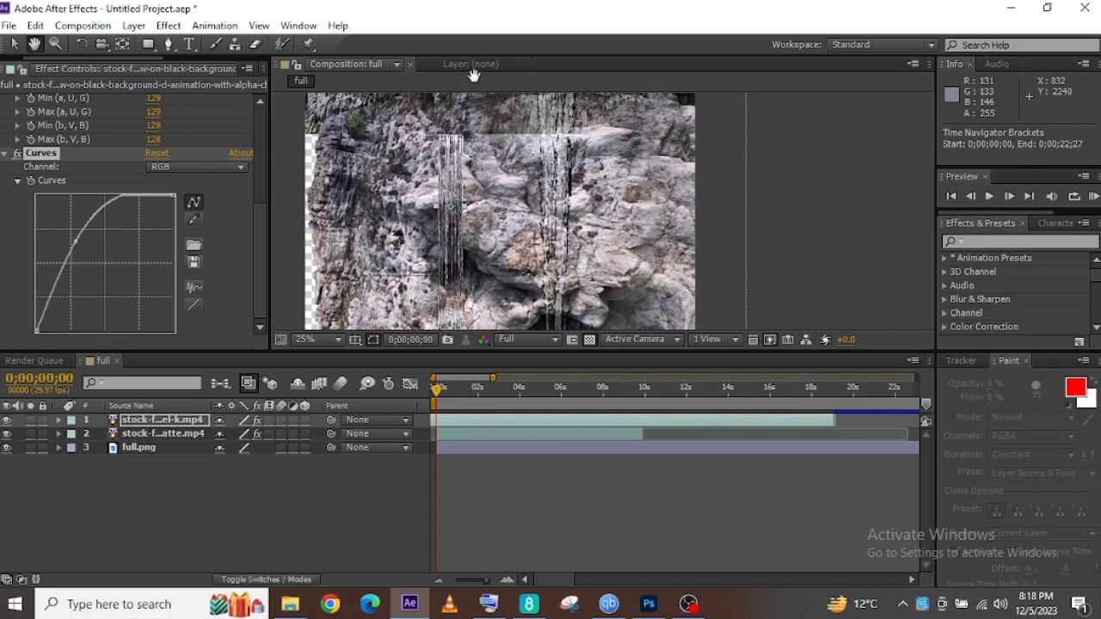
click(8, 23)
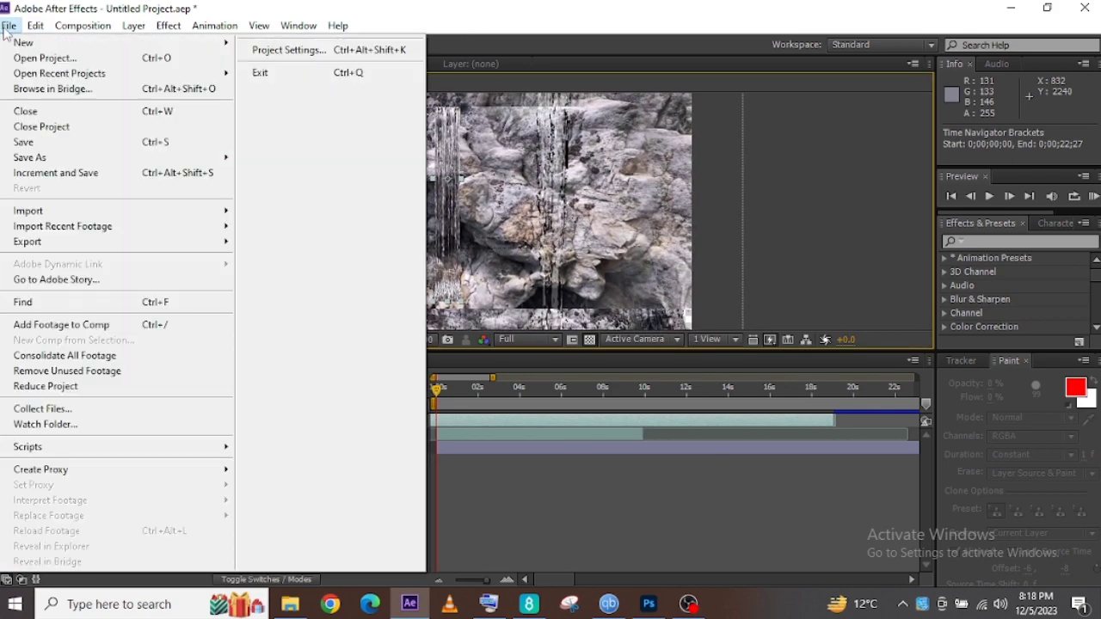
mouse_move(129, 211)
click(329, 217)
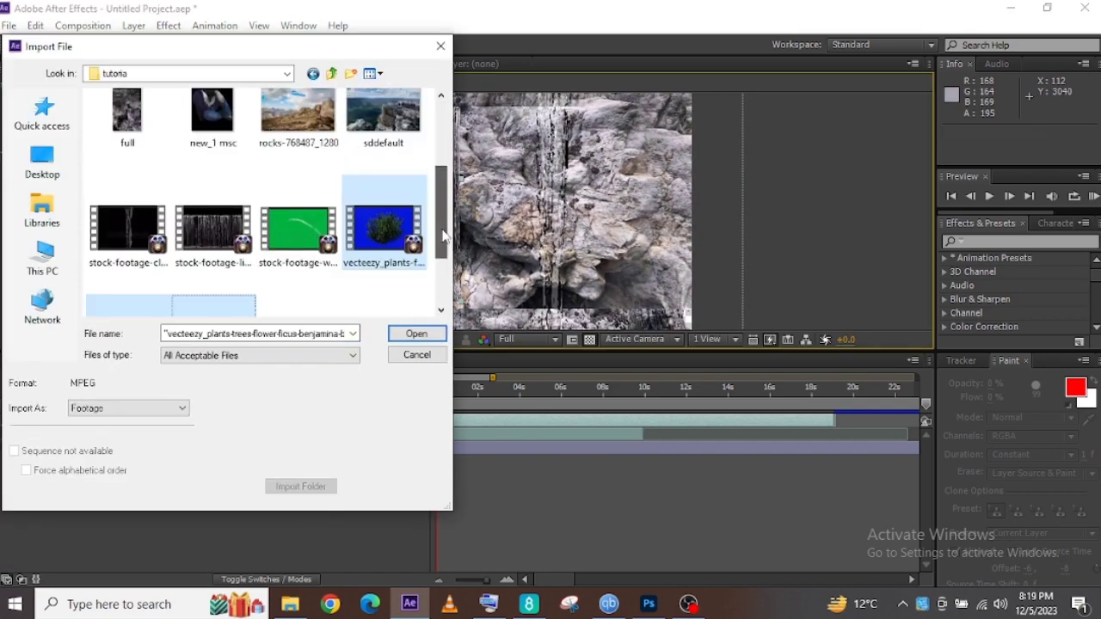
double_click(391, 226)
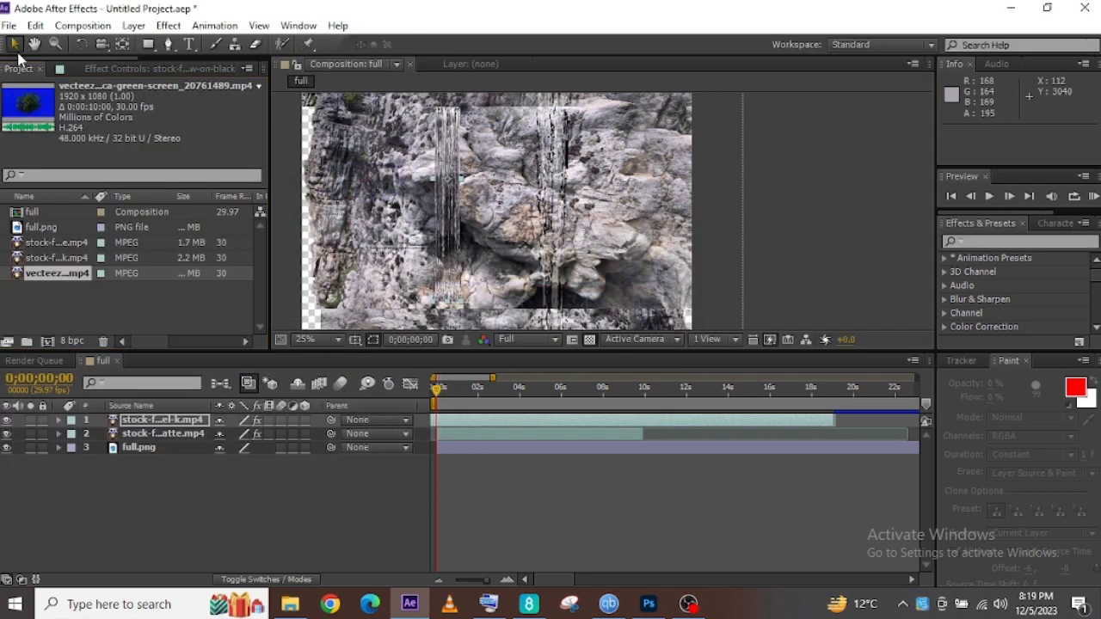
drag(66, 275, 87, 442)
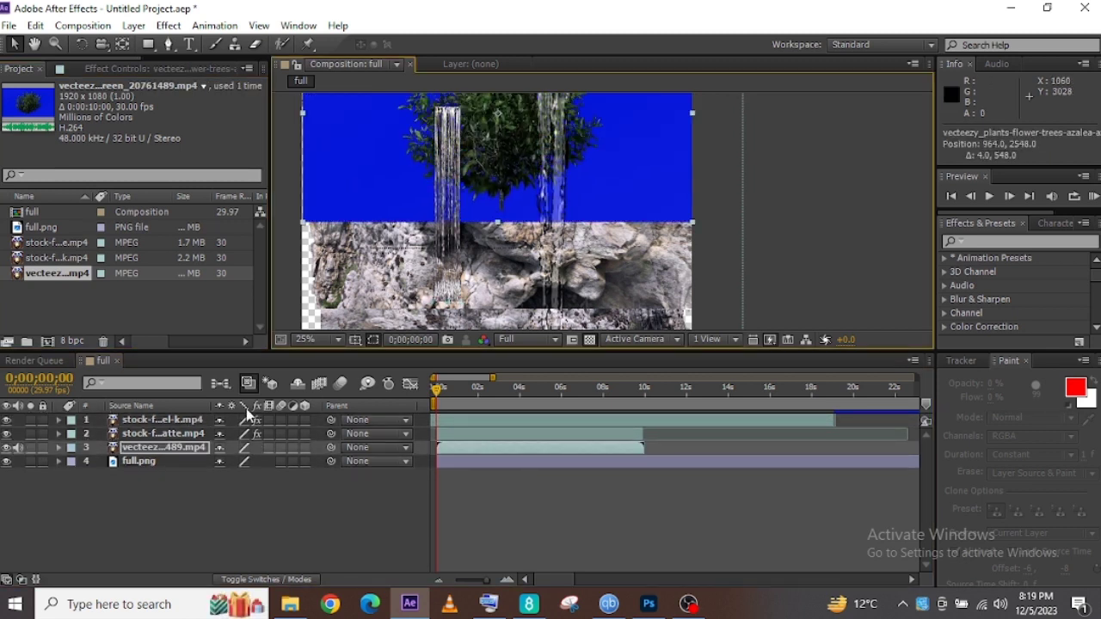
drag(194, 448, 190, 417)
drag(516, 163, 524, 220)
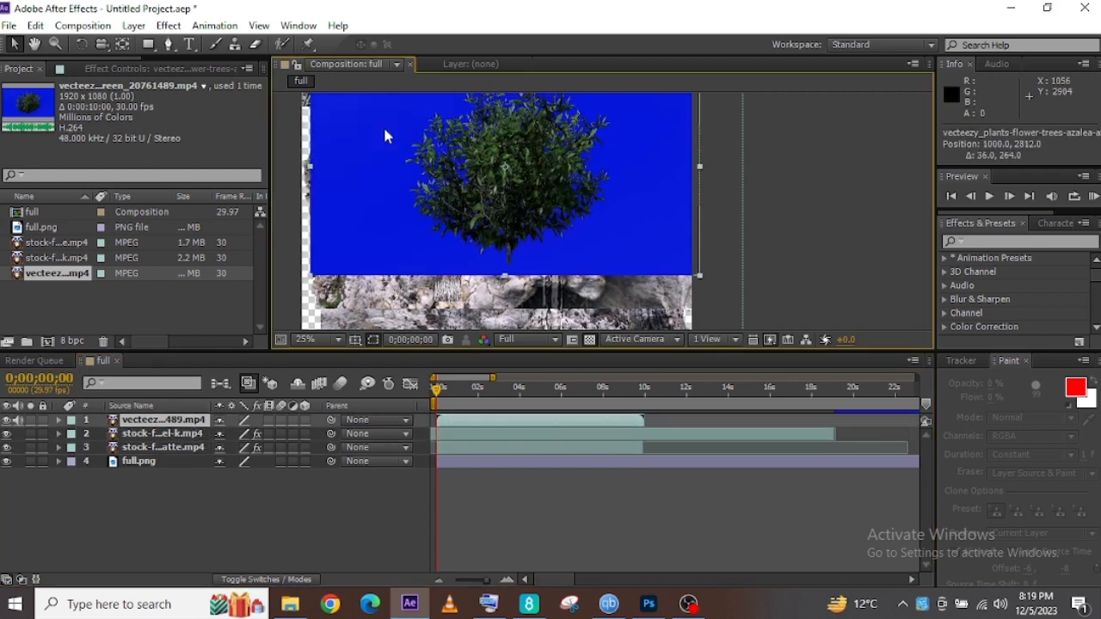
- Key out the azalea clip's blue background with Keylight (1.2), sampling the blue as Screen Colour
click(169, 24)
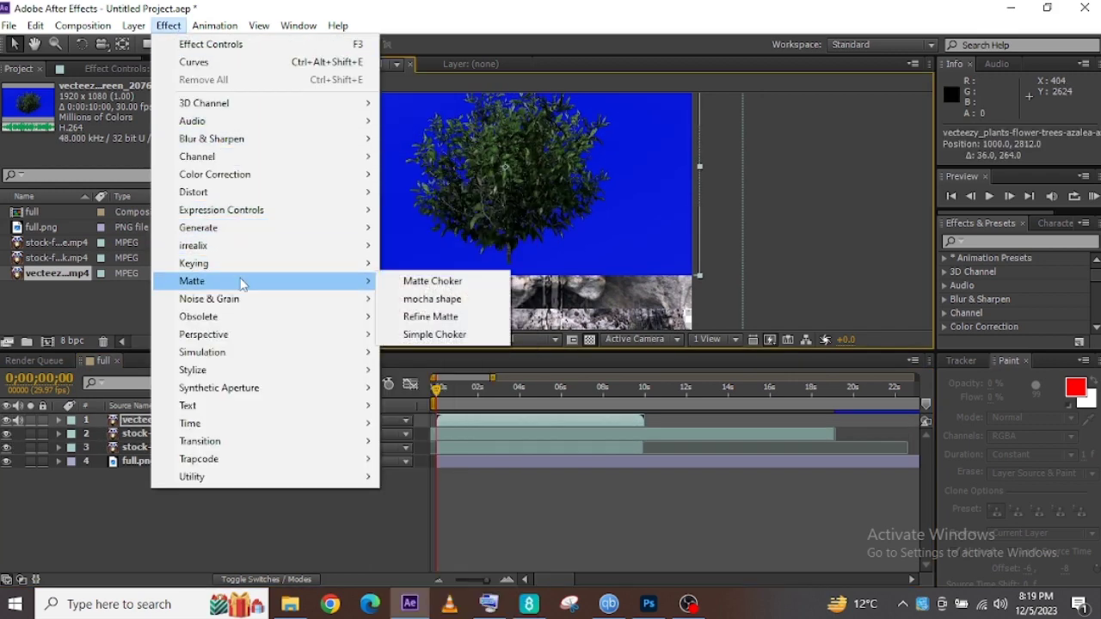
mouse_move(243, 264)
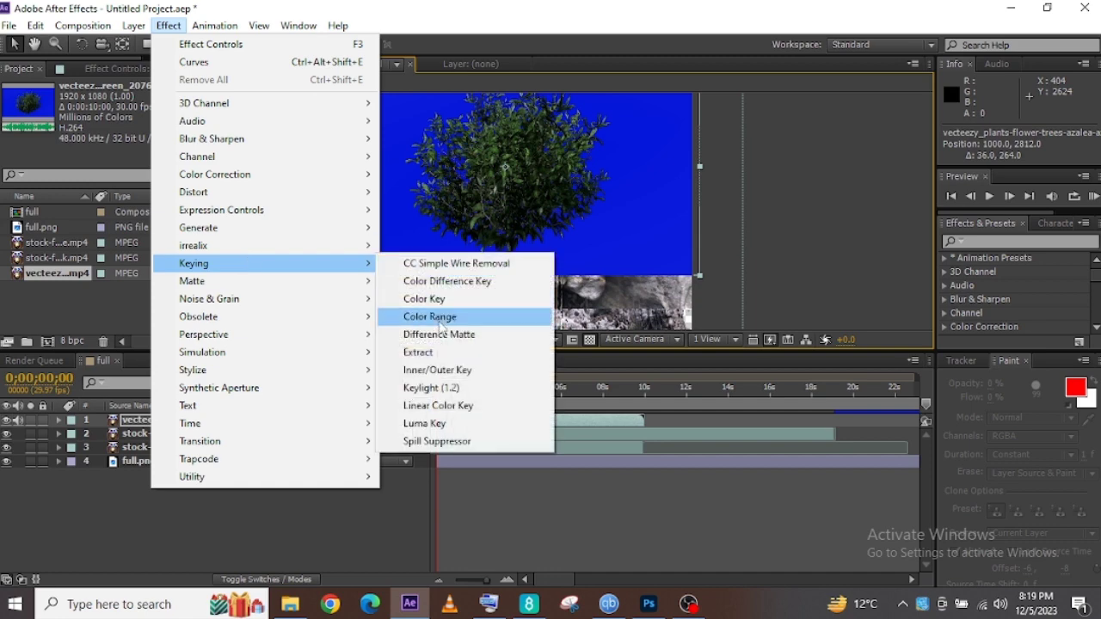
click(431, 388)
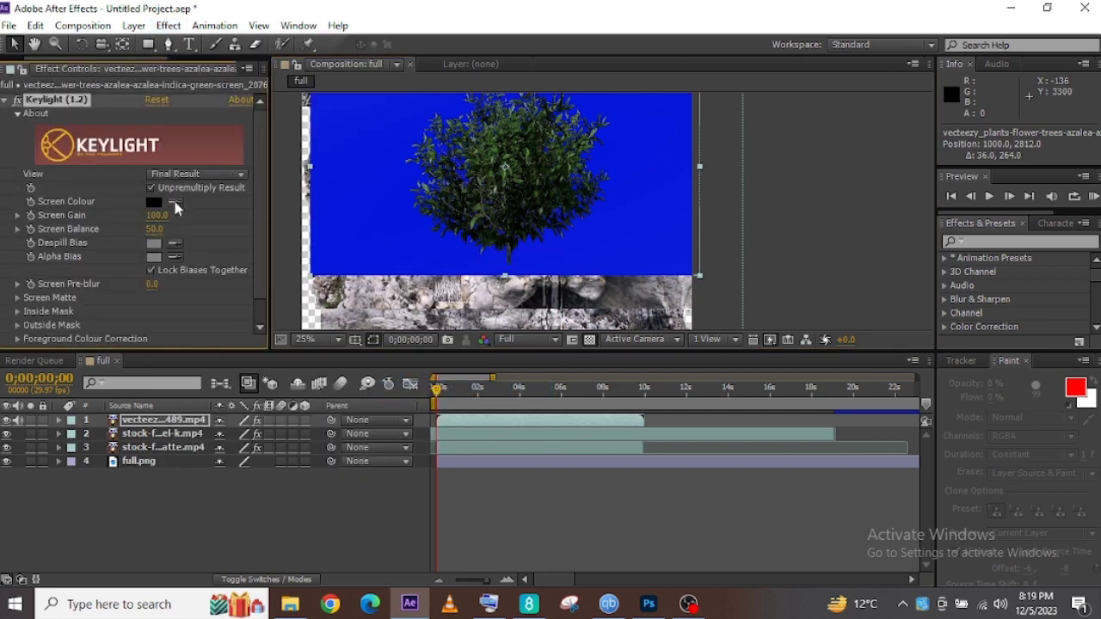
click(384, 191)
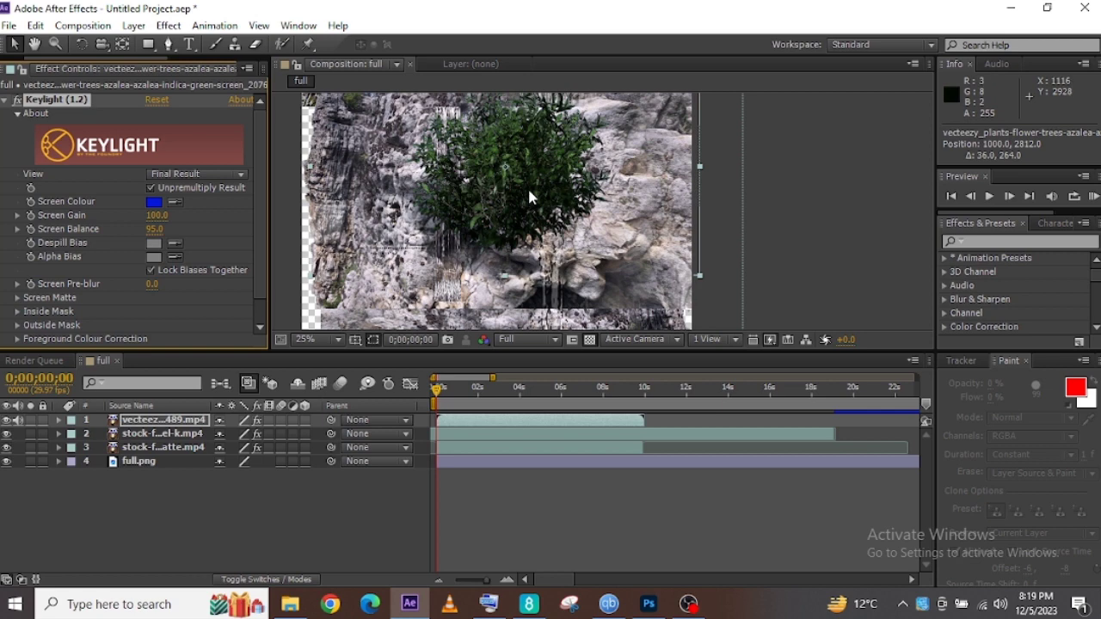
- Scale the azalea clip to 50% and place it on the lower rocks at about 1228, 3300
key(s)
drag(260, 440, 199, 437)
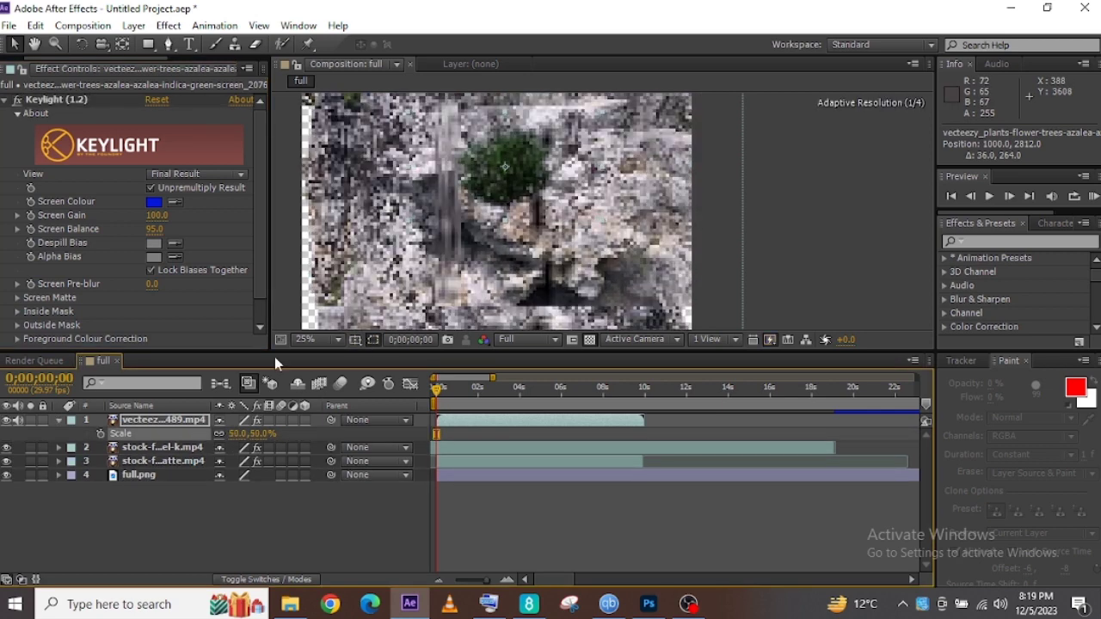
drag(524, 166, 582, 284)
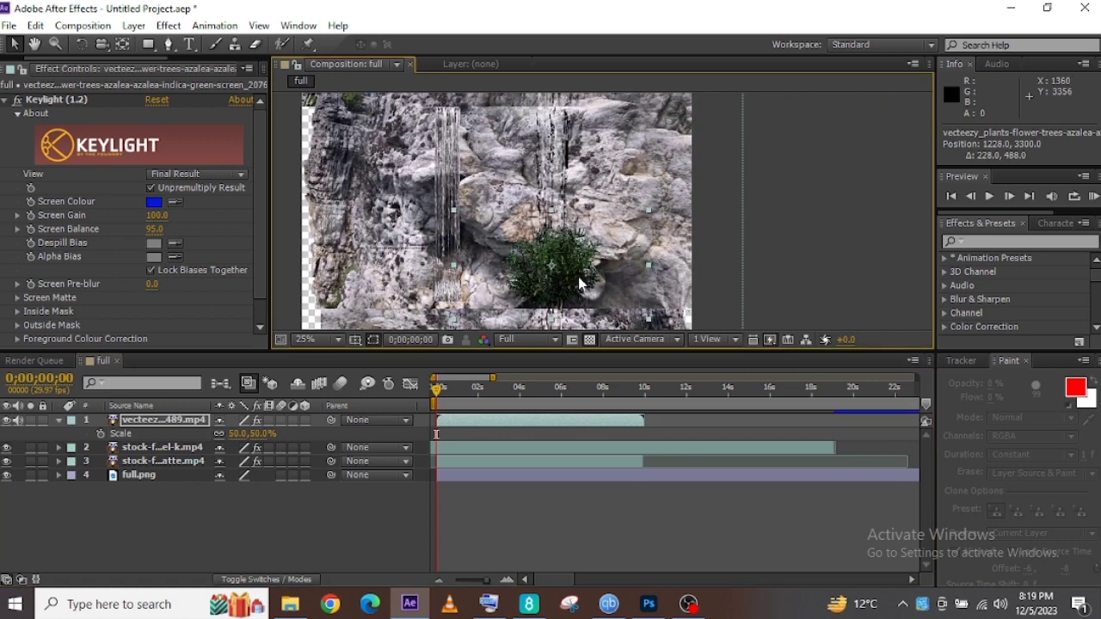
- Import the ficus bonsai tree clip from the tutoria folder and add it to the composition below the azalea layer
click(33, 44)
drag(550, 216, 552, 327)
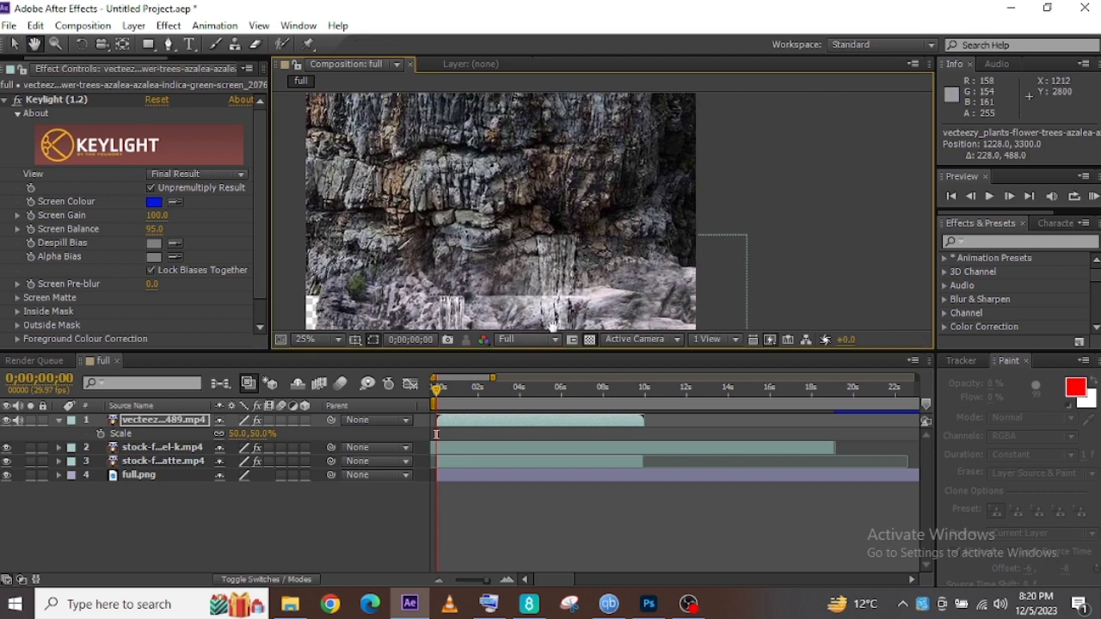
drag(491, 209, 493, 187)
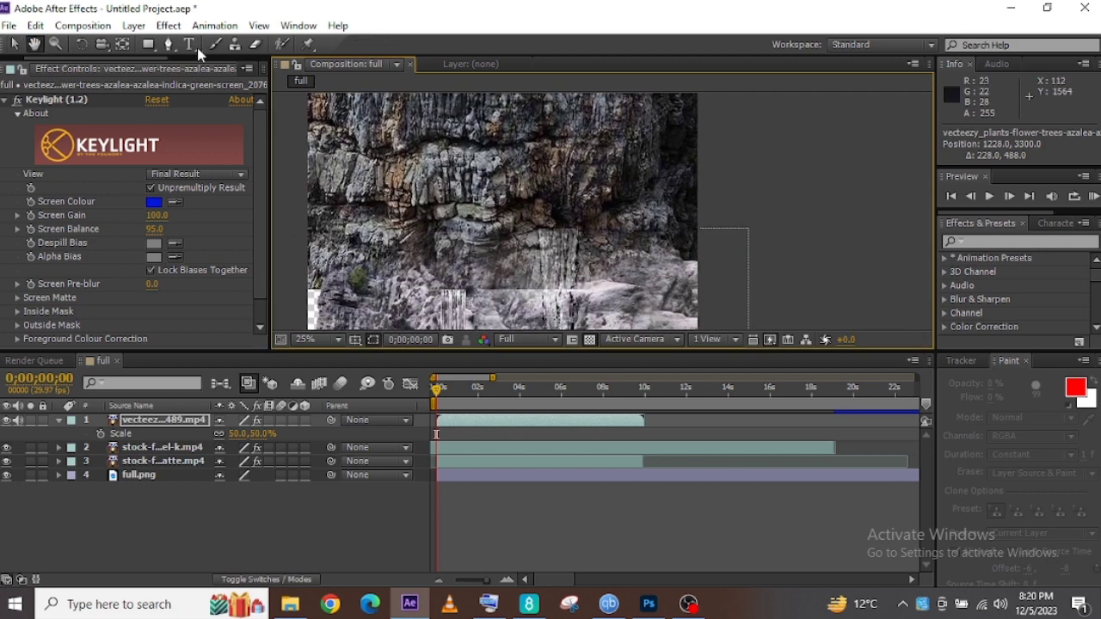
click(9, 26)
click(293, 213)
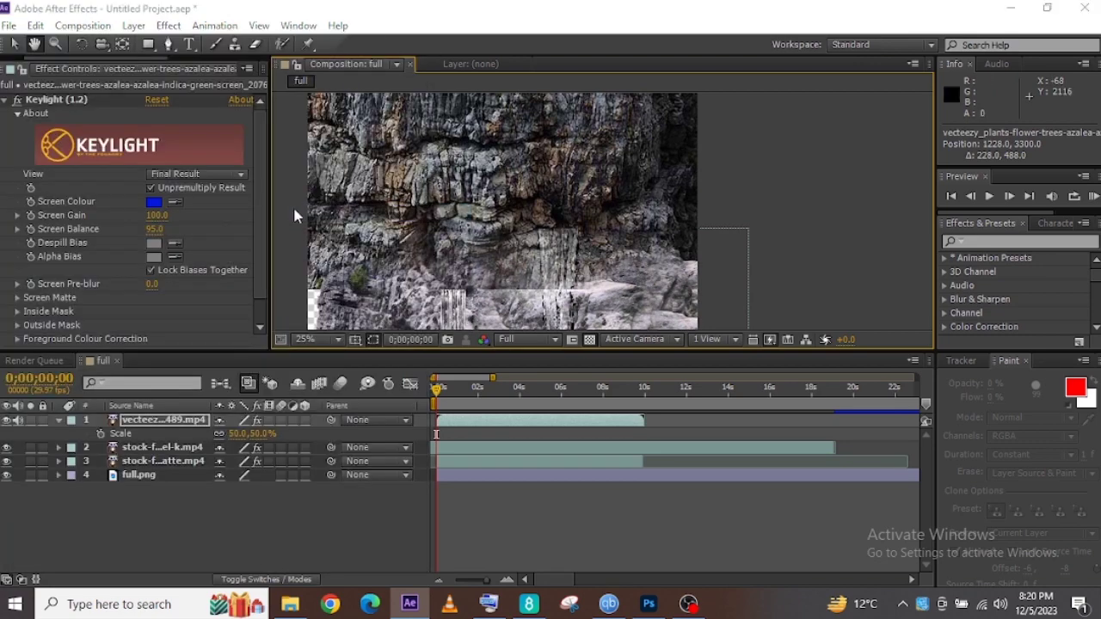
scroll(222, 269, down, 5)
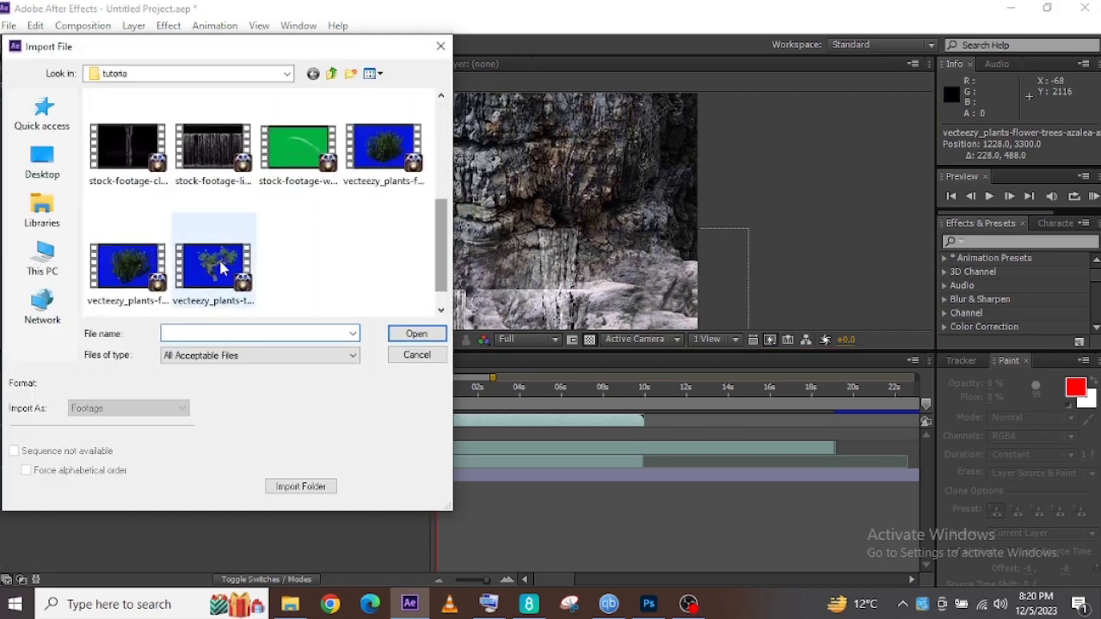
double_click(221, 269)
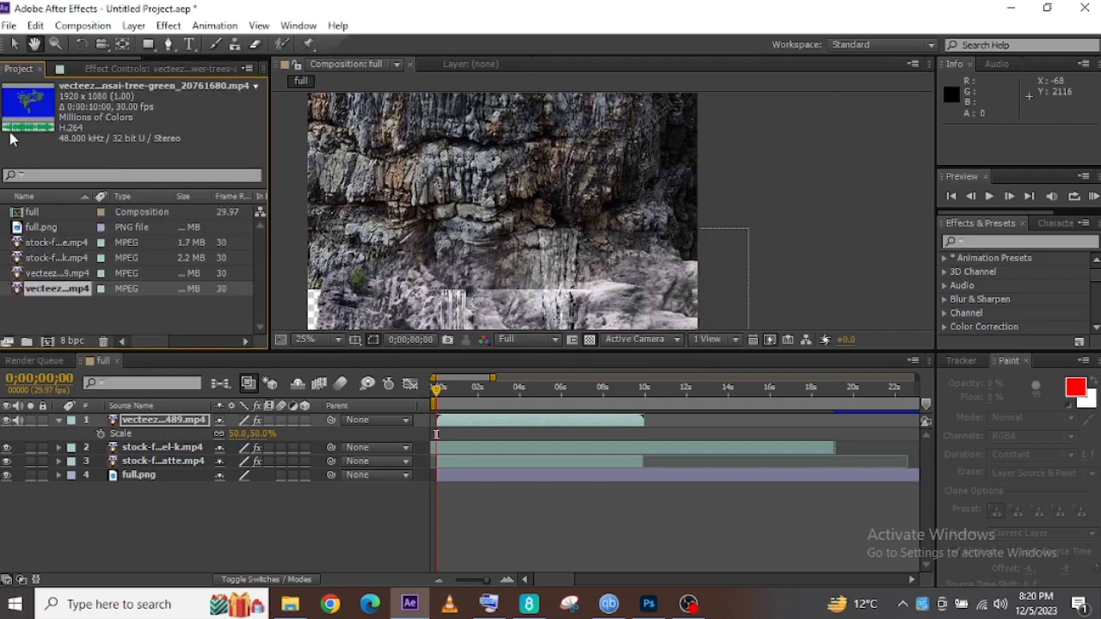
click(69, 437)
key(ctrl+/)
- Apply Keylight (1.2) to the ficus bonsai clip and sample its blue background as Screen Colour
click(168, 25)
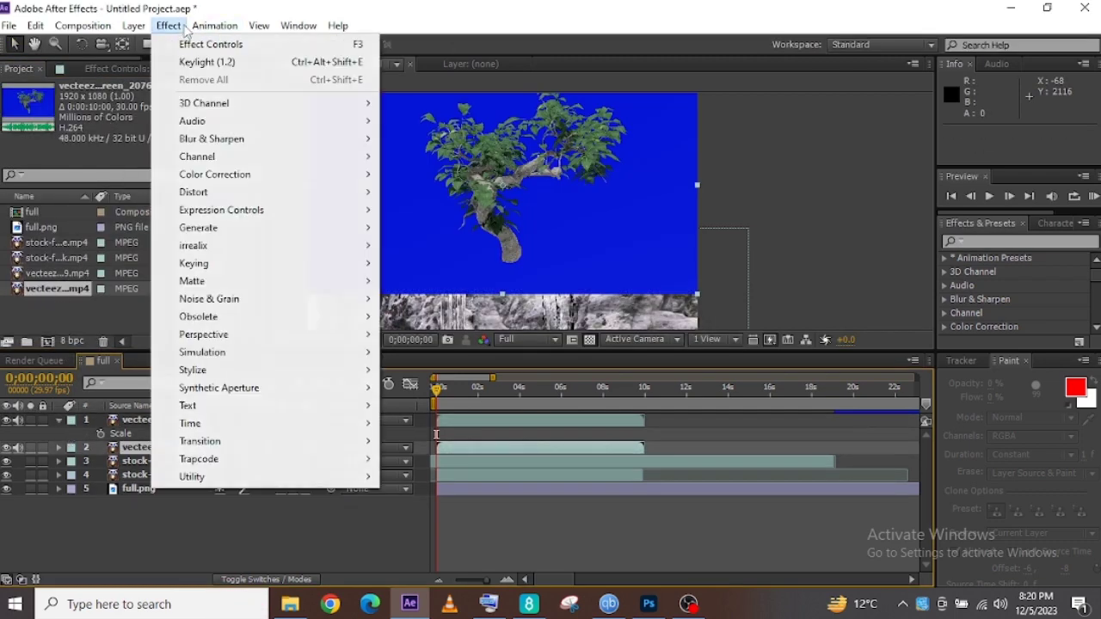
mouse_move(238, 179)
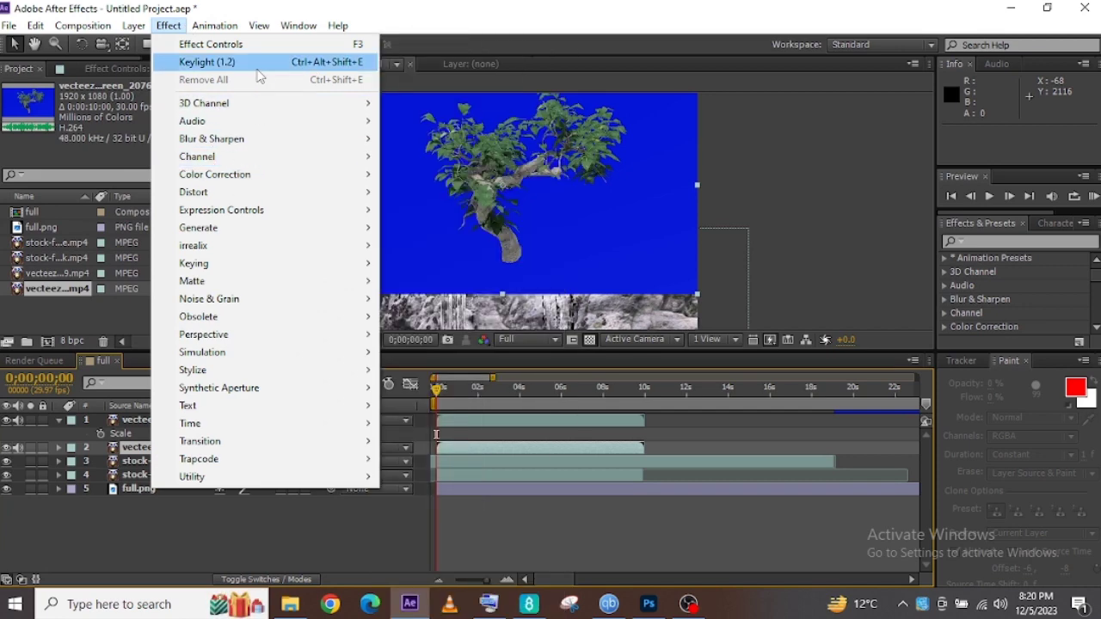
click(215, 62)
click(432, 193)
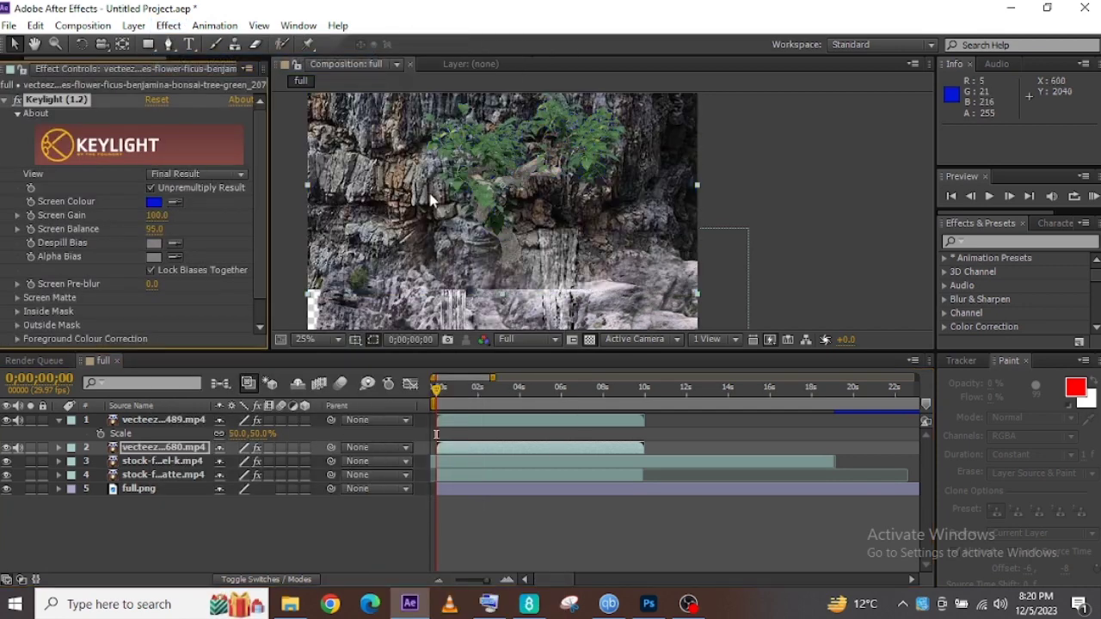
- Scale the ficus bonsai clip to 69% and place it above the waterfall ledge at about 1232, 1960
drag(493, 197, 544, 162)
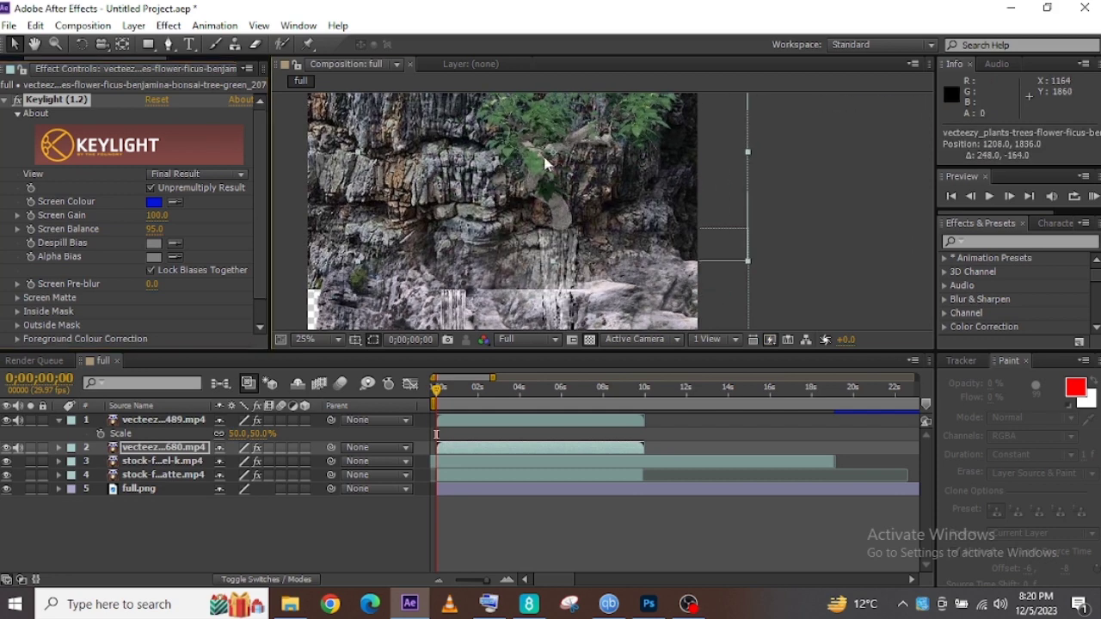
key(s)
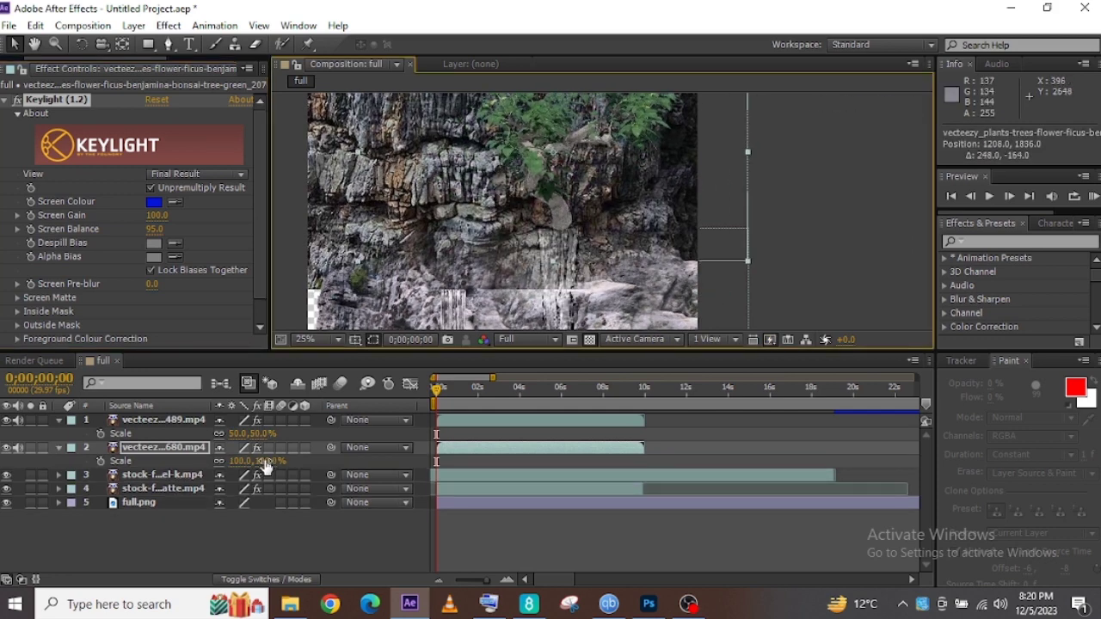
drag(265, 463, 238, 463)
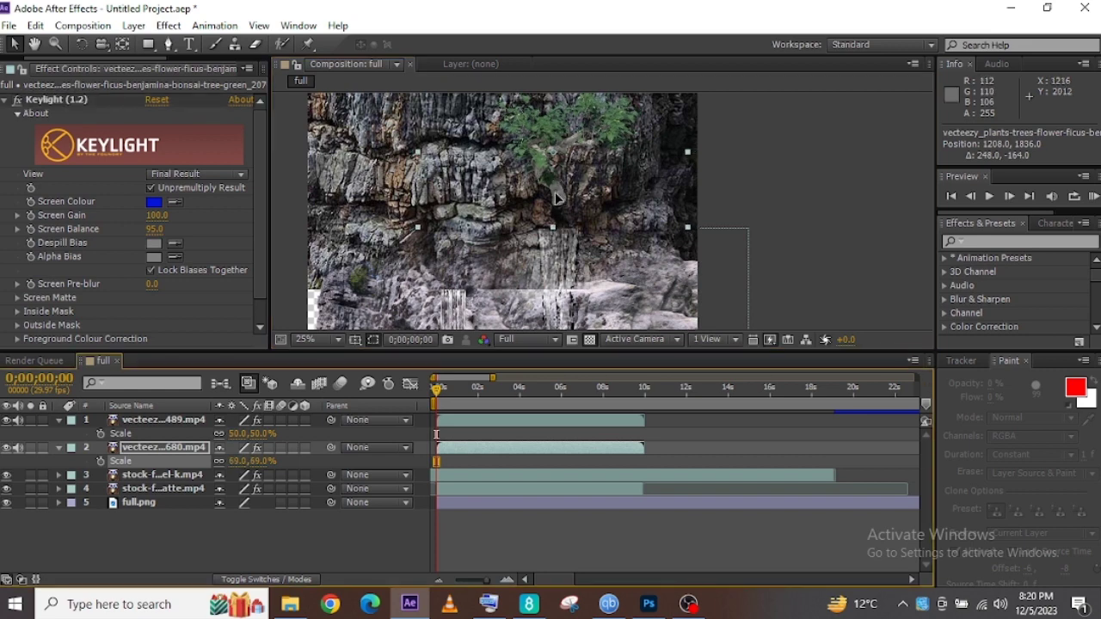
drag(555, 197, 564, 211)
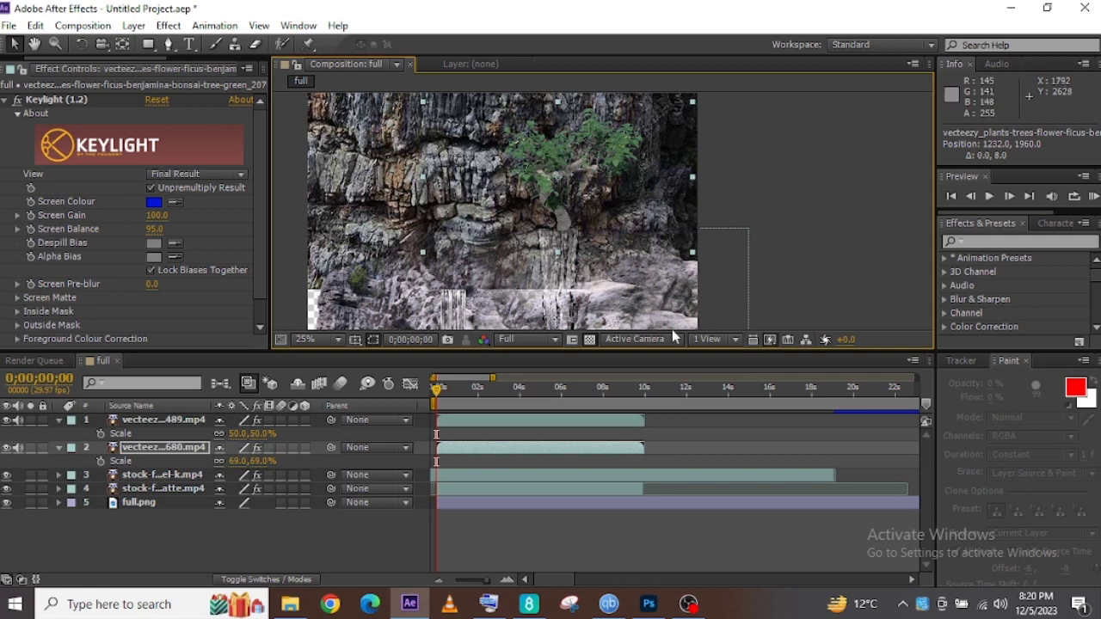
- Duplicate the ficus bonsai layer and move the copy up the cliff to about 1284, 868
click(197, 447)
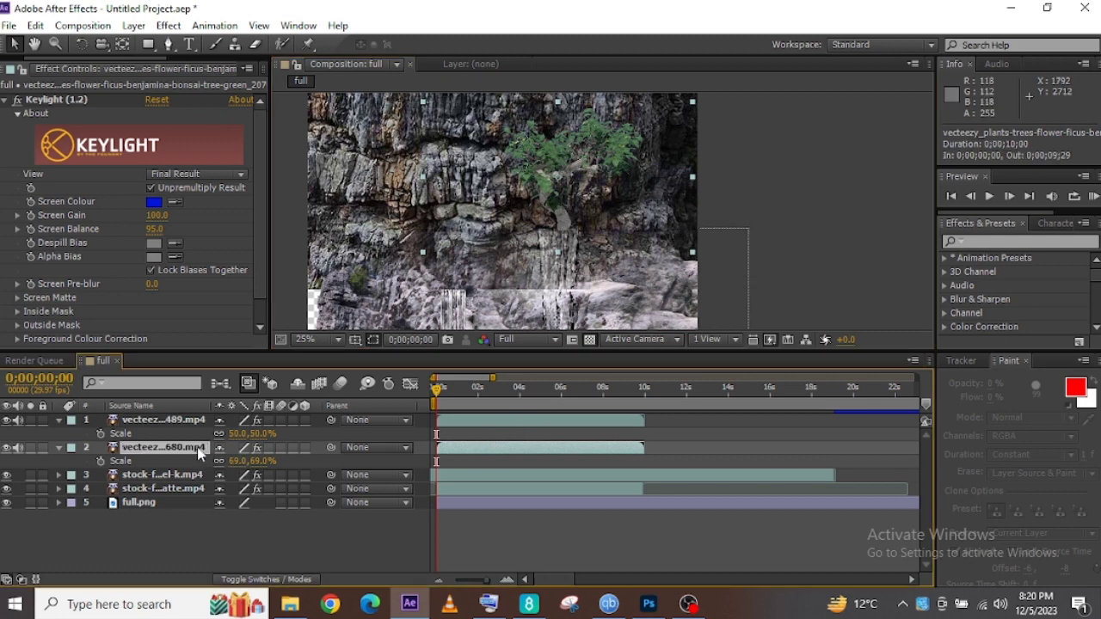
click(34, 25)
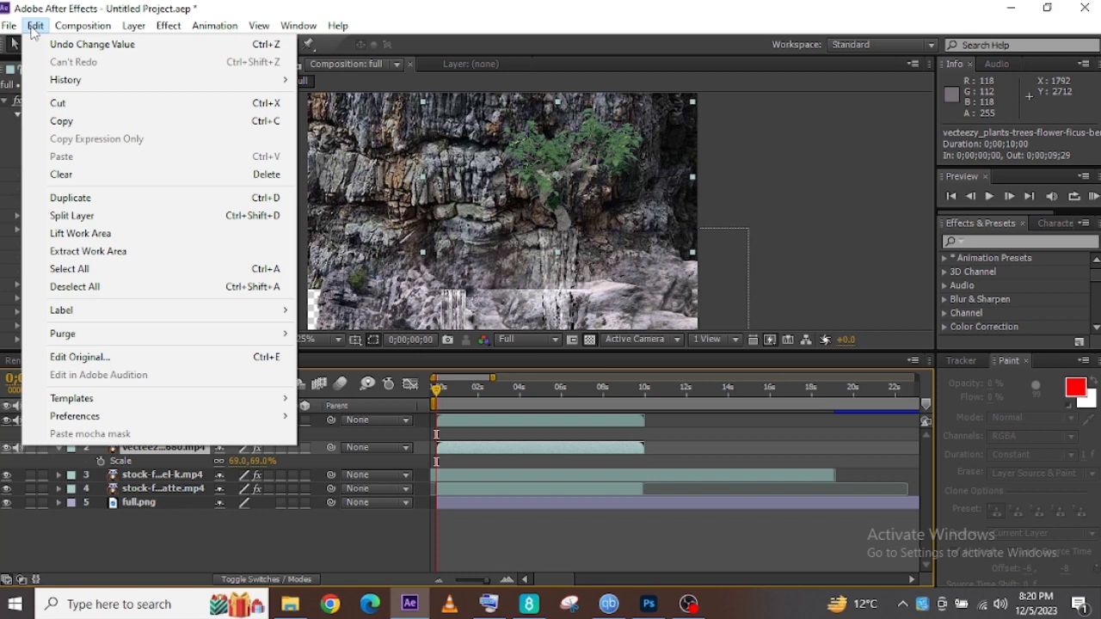
click(103, 200)
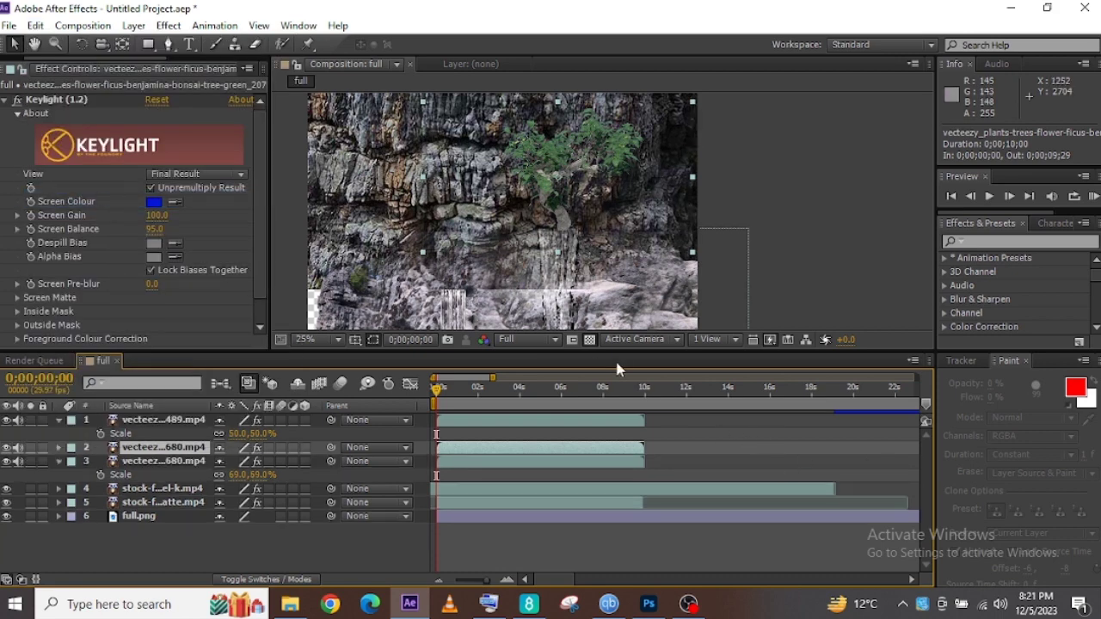
drag(605, 185, 535, 219)
click(34, 44)
drag(293, 147, 423, 259)
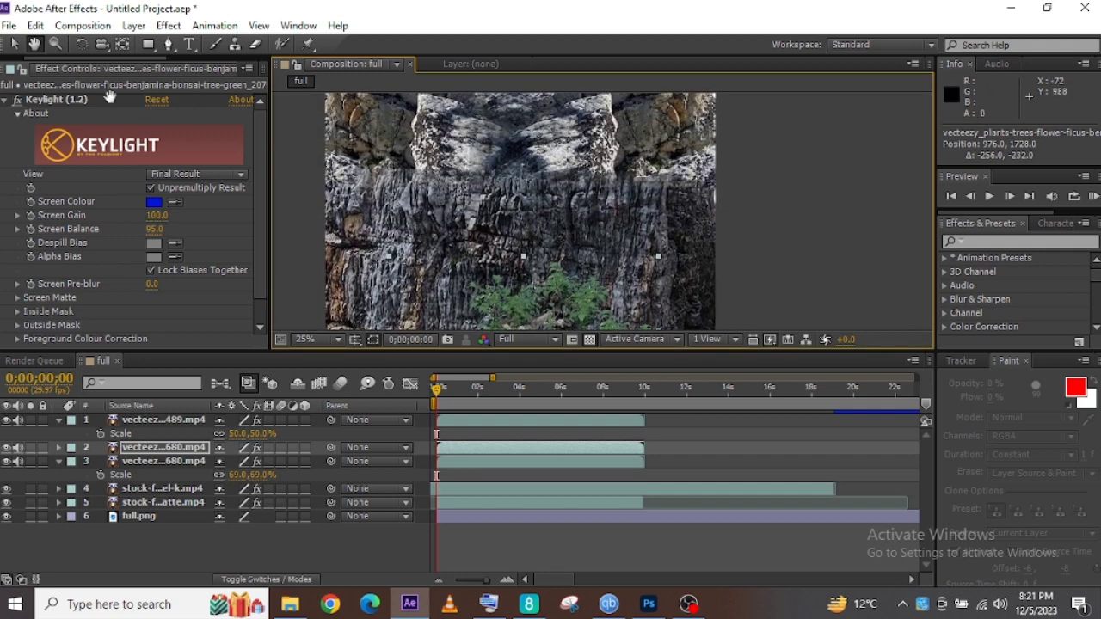
click(15, 43)
drag(552, 297, 603, 129)
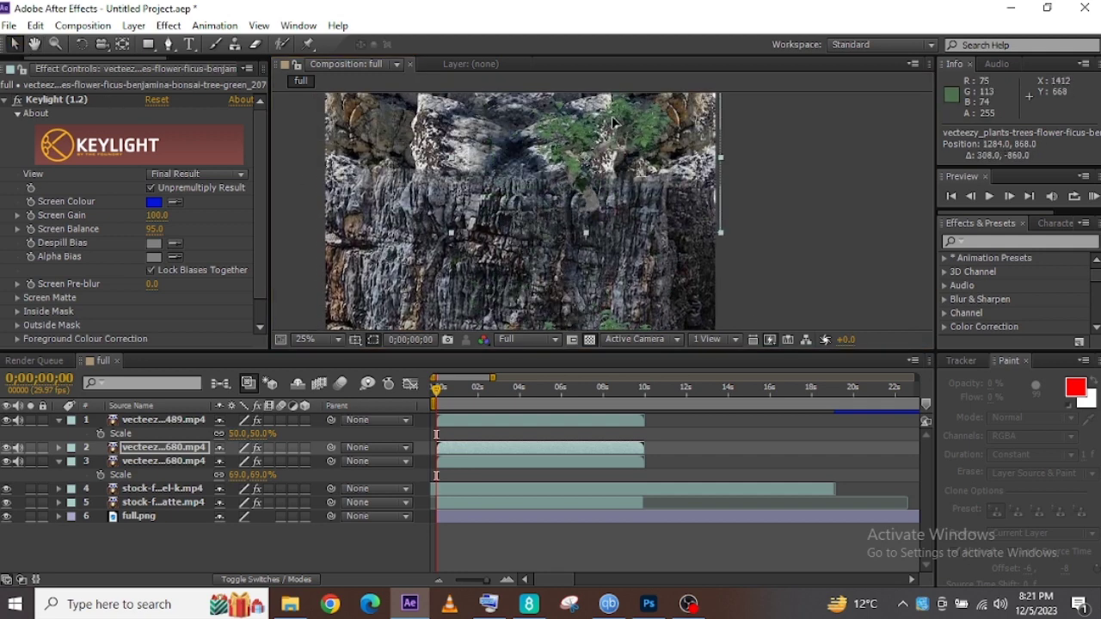
- Move the duplicated bonsai tree onto the right side of the cliff's summit and scale it to about 58% by 69%
key(h)
scroll(496, 273, up, 5)
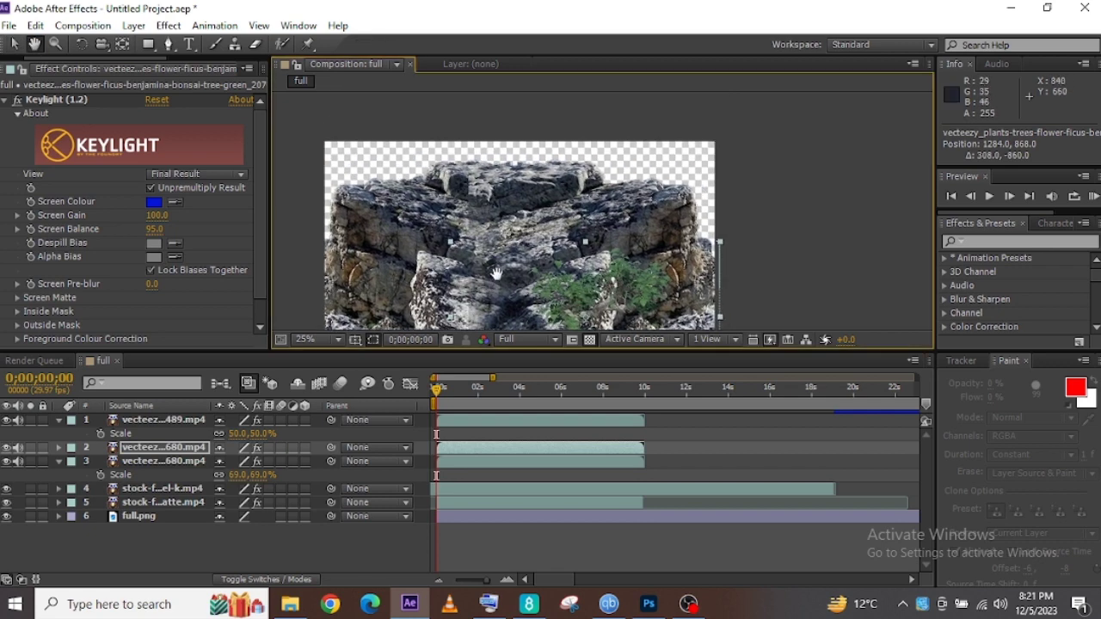
click(15, 44)
drag(579, 295, 635, 175)
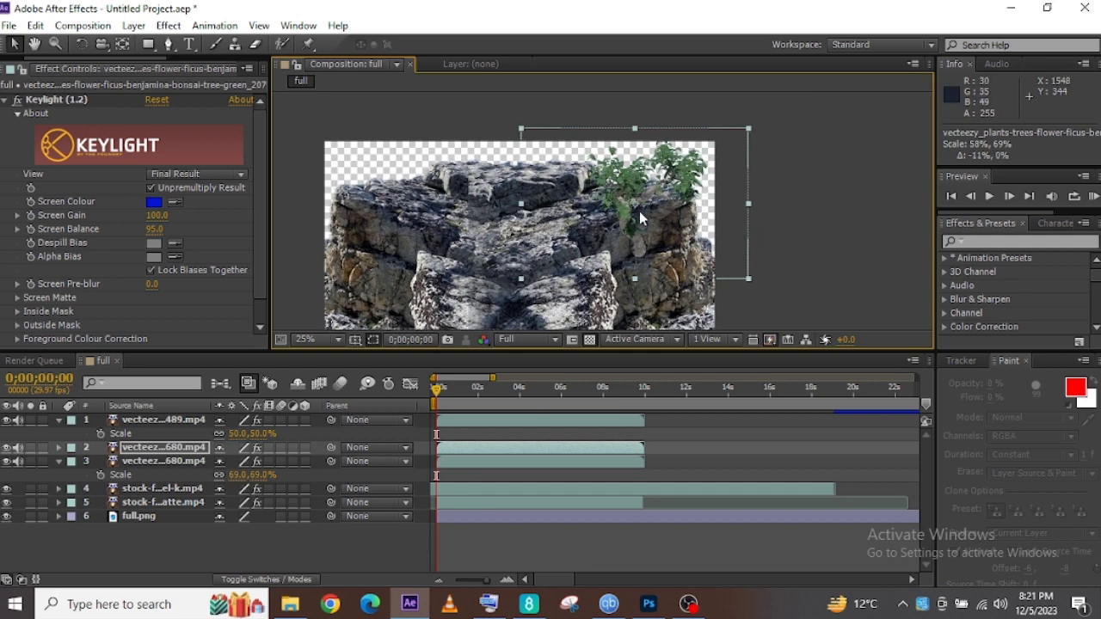
- Widen the summit bonsai layer slightly and move it to the cliff's right edge at about 1660, 312
drag(639, 211, 652, 217)
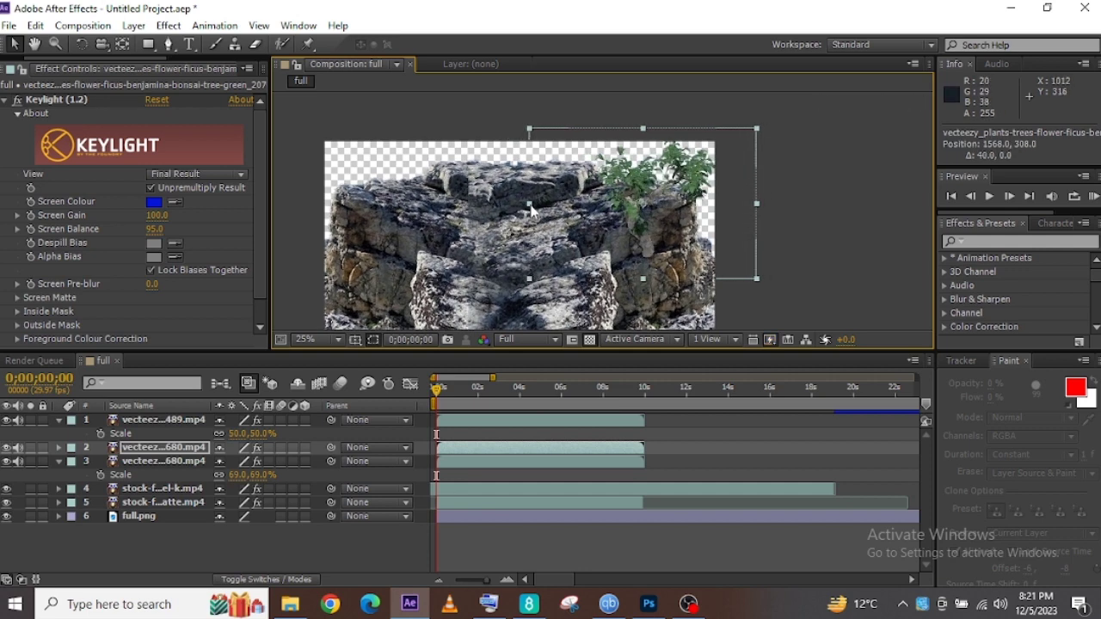
drag(530, 203, 769, 182)
drag(621, 225, 642, 226)
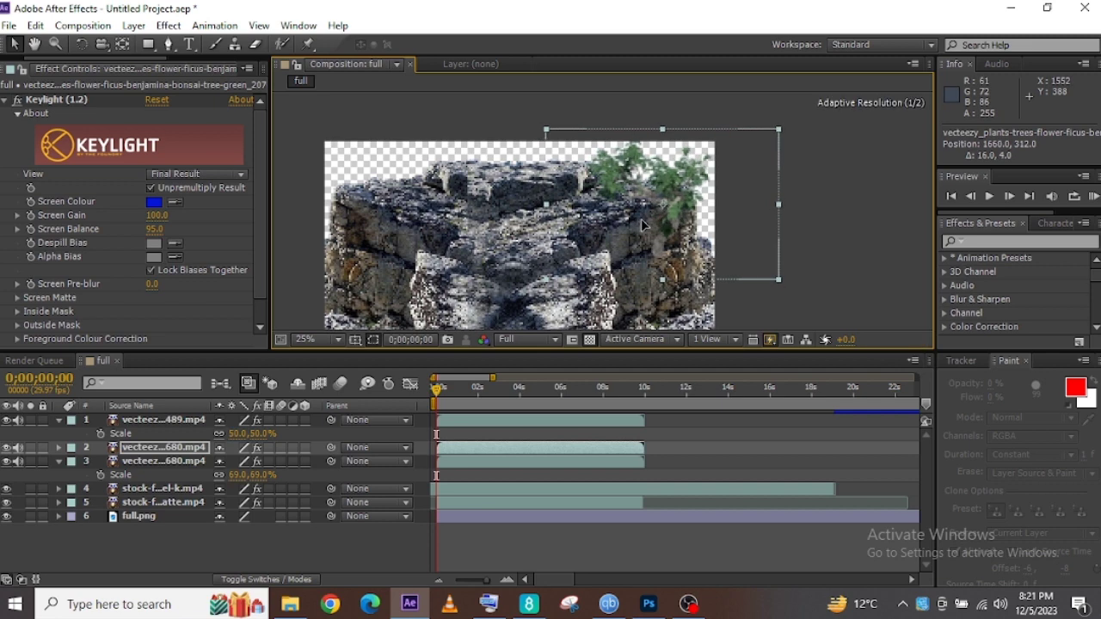
- Duplicate the full.png layer and move the copy to the top of the layer stack
click(506, 516)
right_click(506, 517)
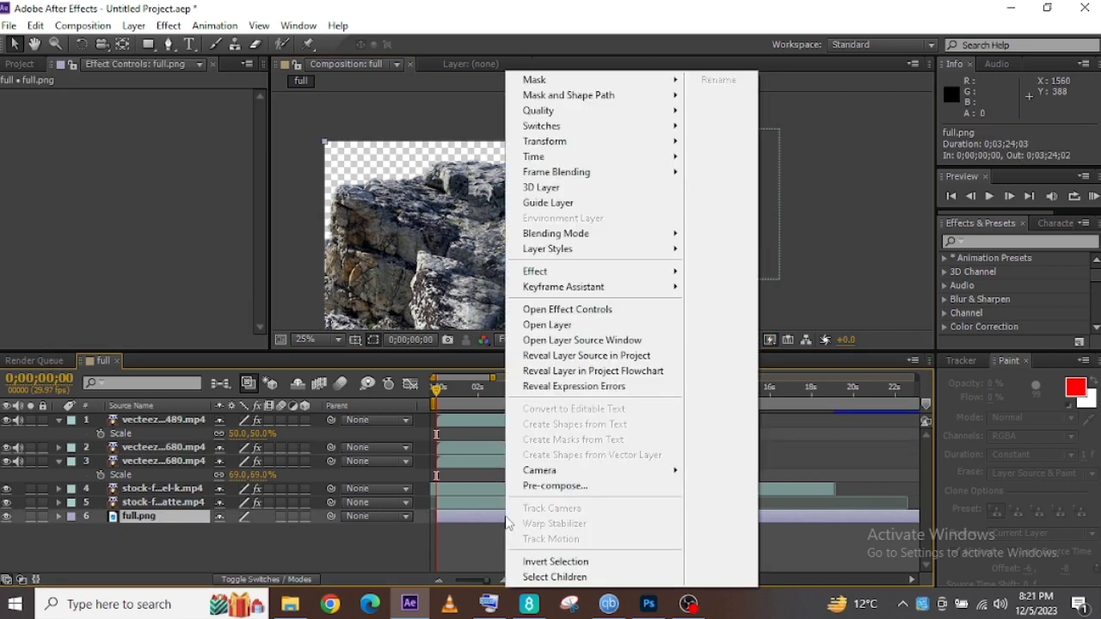
click(430, 506)
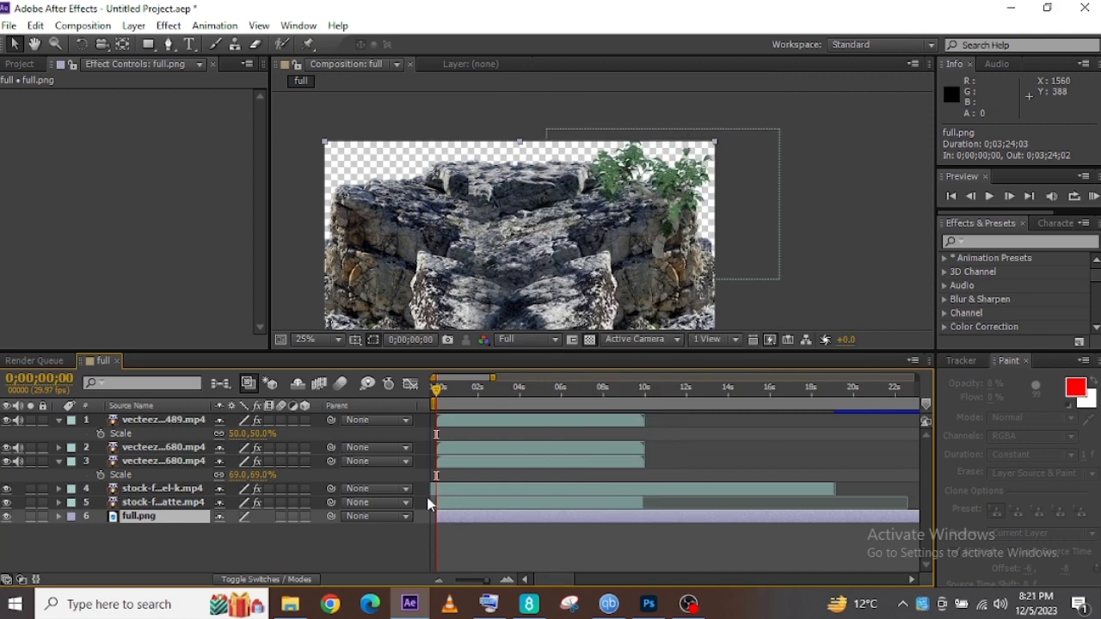
click(37, 26)
click(93, 200)
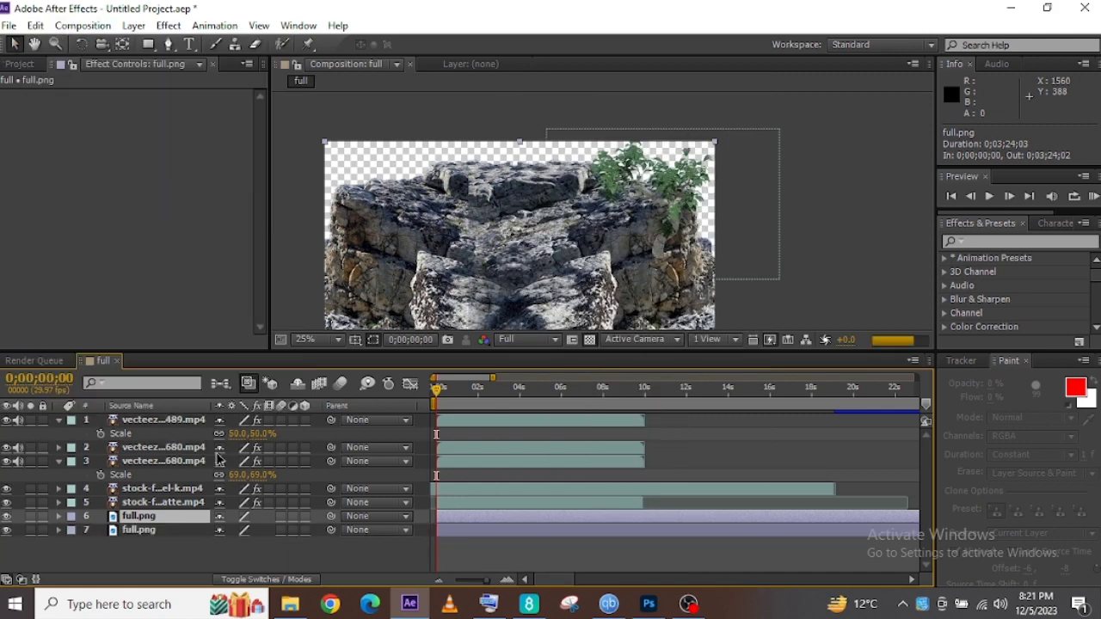
drag(156, 522, 156, 421)
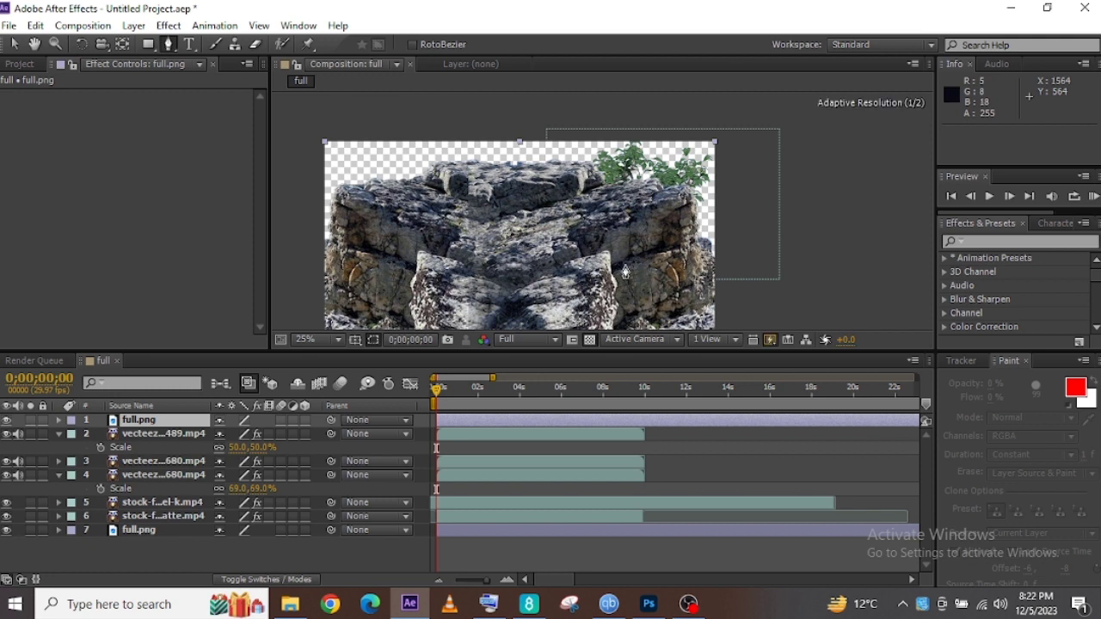
- Draw a six-point Pen mask on the top full.png layer around the brown rock below the summit bonsai
click(622, 263)
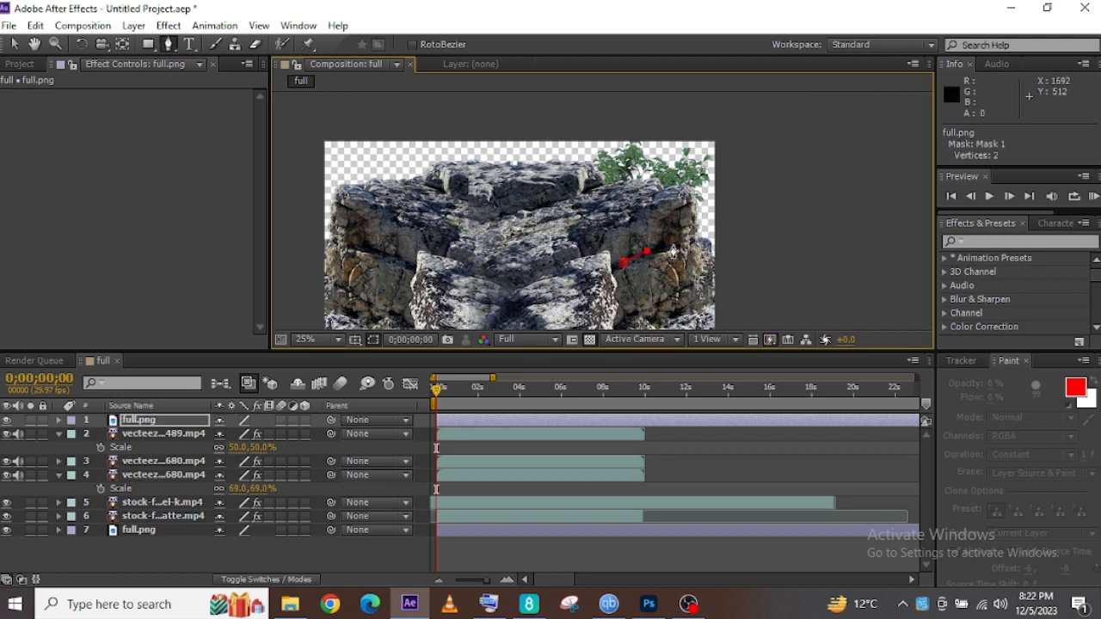
click(677, 310)
click(630, 310)
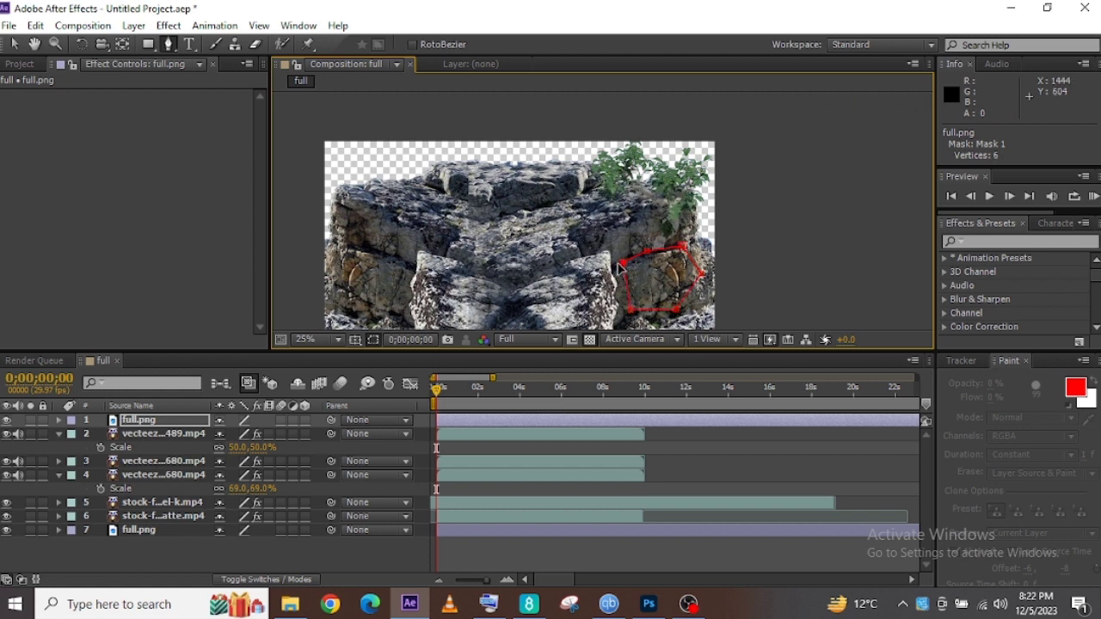
- Set the rock mask's feather to 19 pixels and nudge the masked rock slightly downward
click(58, 421)
click(73, 435)
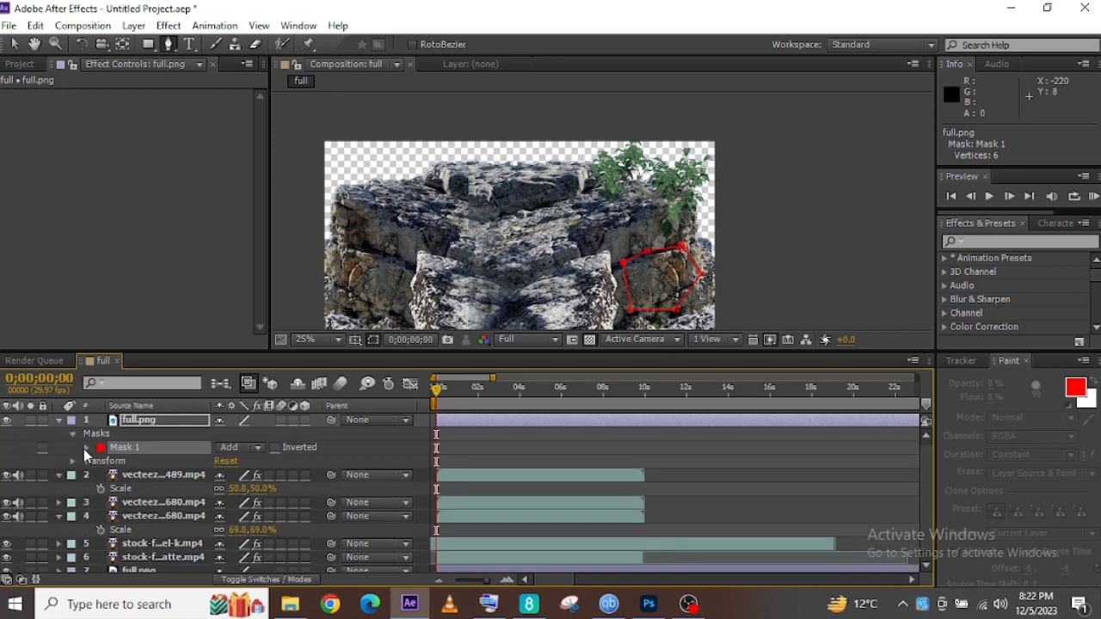
click(86, 448)
click(262, 477)
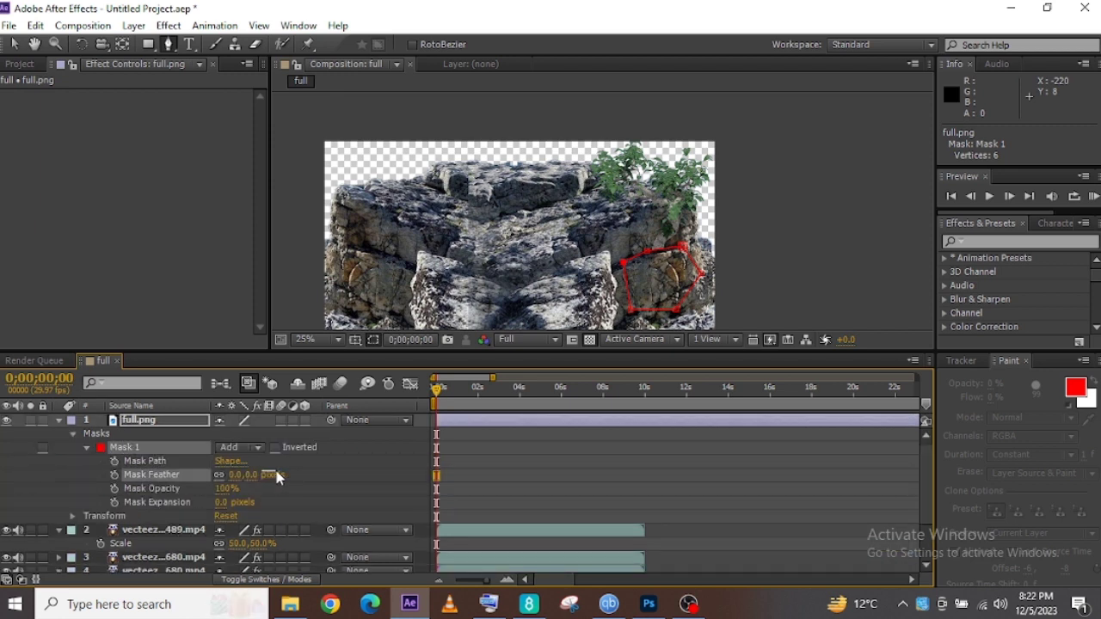
mouse_move(275, 468)
mouse_down()
mouse_move(291, 470)
mouse_move(268, 482)
mouse_up()
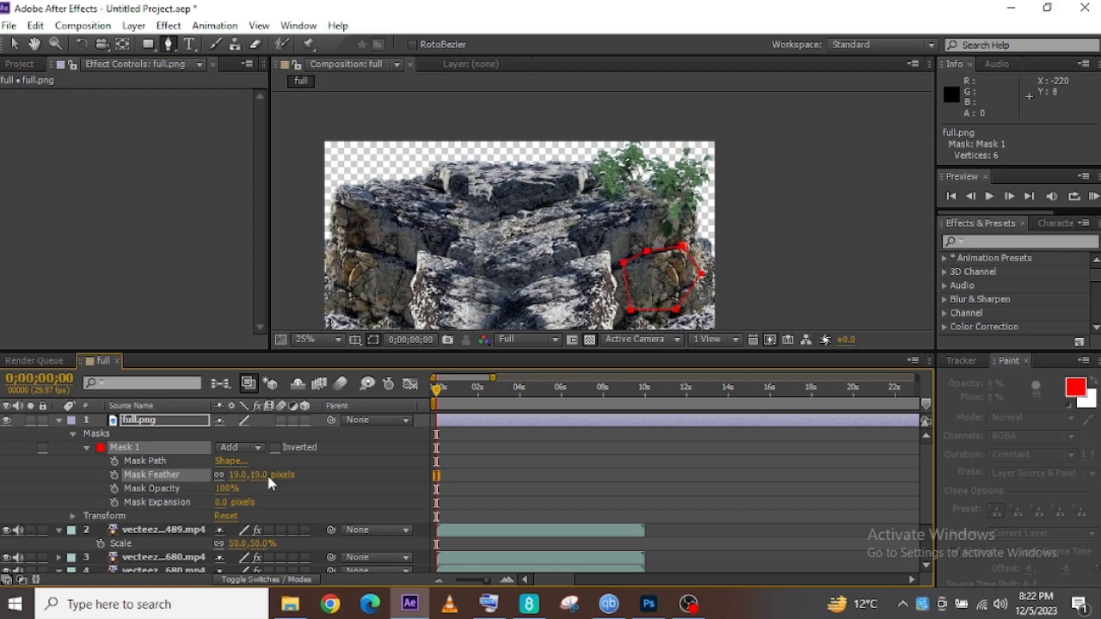
click(652, 258)
click(16, 44)
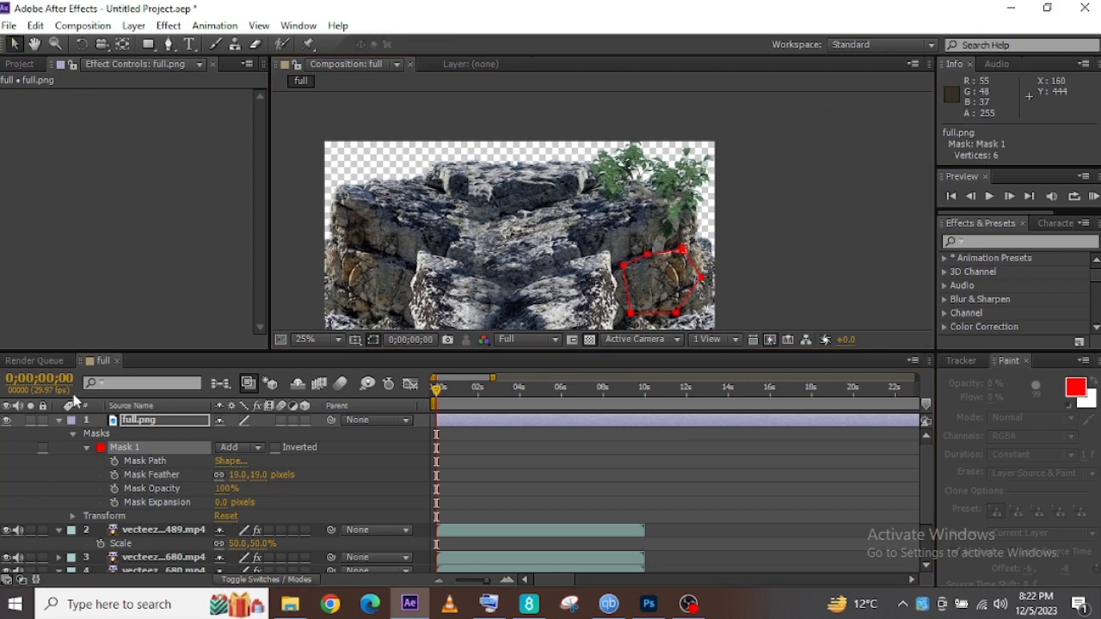
- Deselect the masked layer and collapse the expanded layer properties in the timeline
click(67, 427)
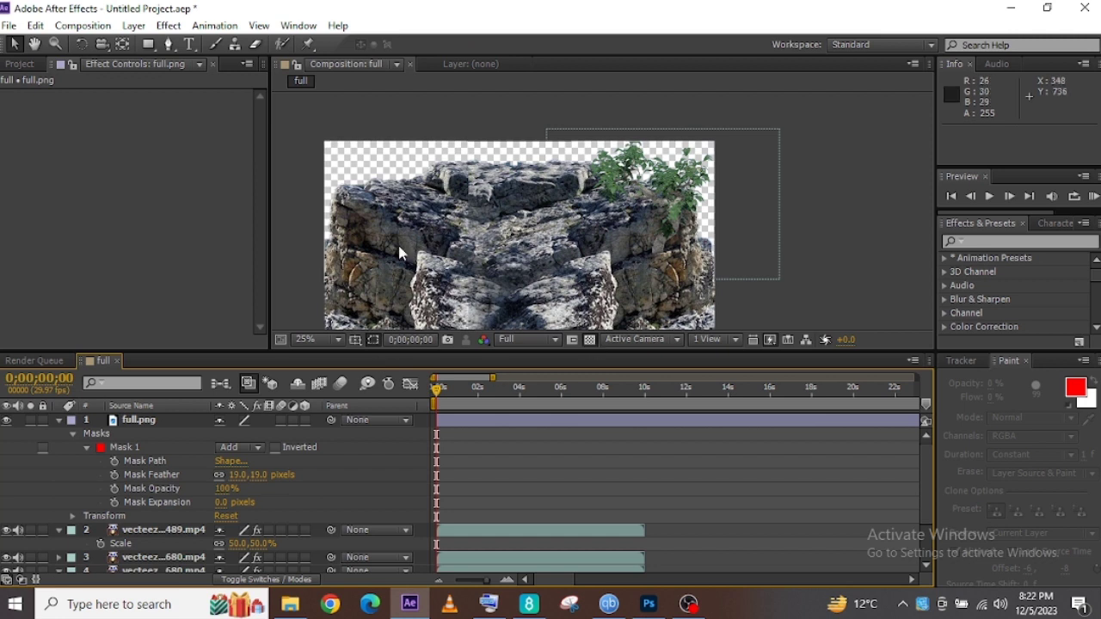
click(59, 420)
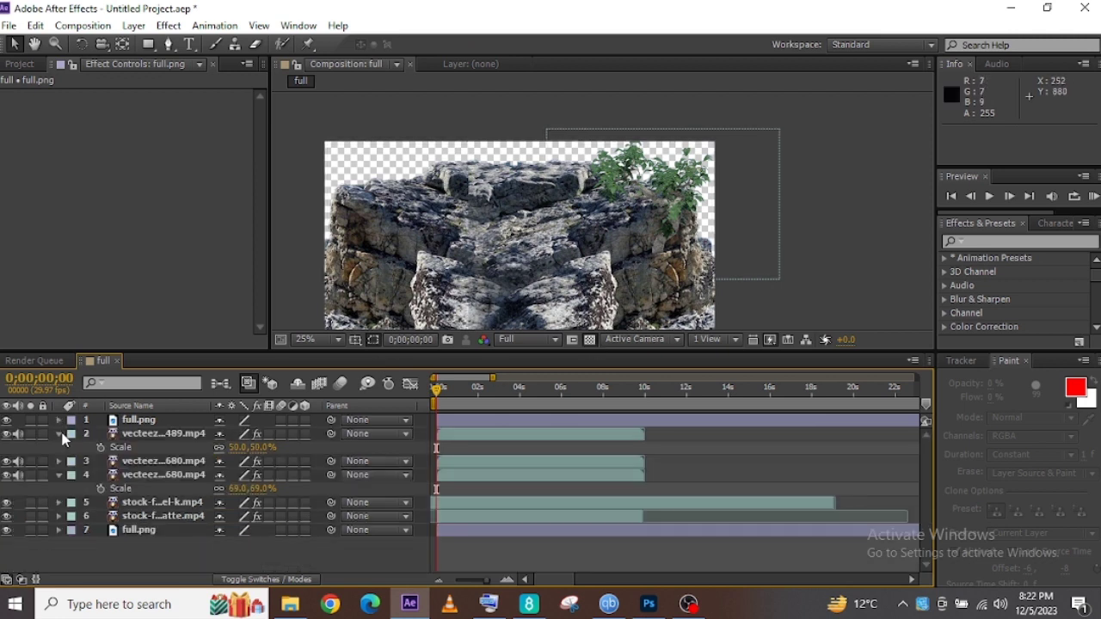
click(59, 434)
click(59, 461)
click(59, 461)
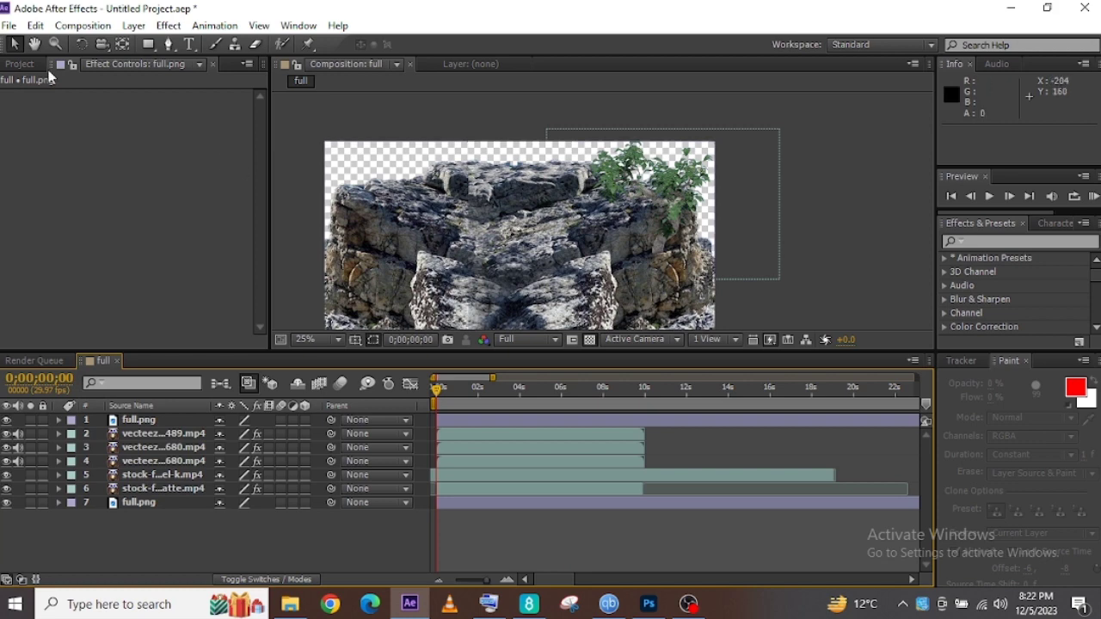
- Switch to Photoshop and close full.jpg and sddefault.jpg without saving
click(649, 604)
click(198, 58)
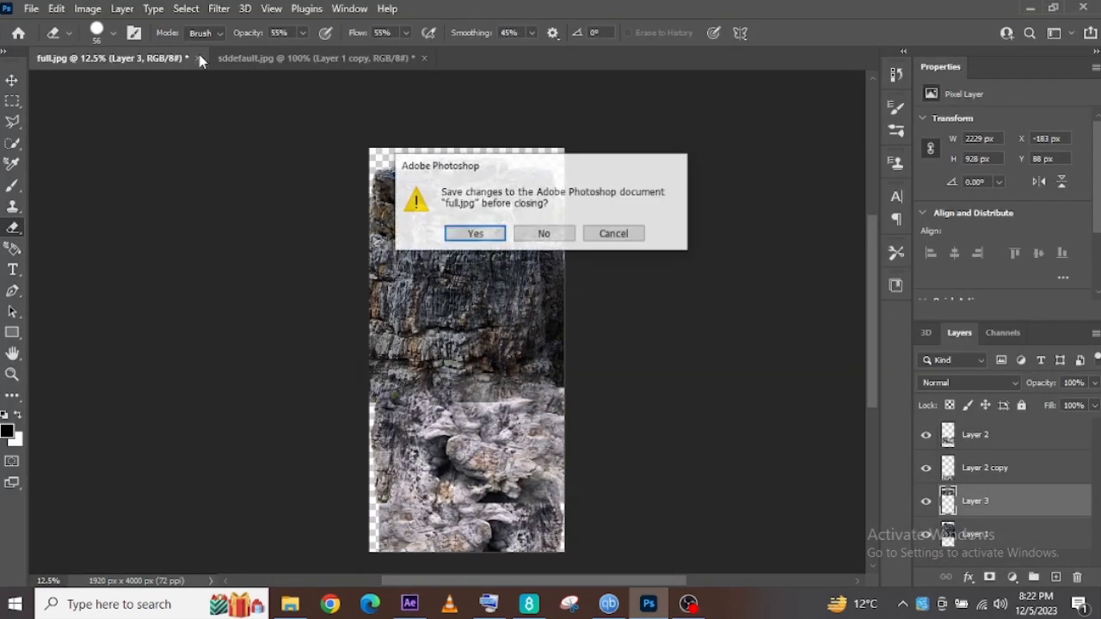
click(542, 235)
click(244, 59)
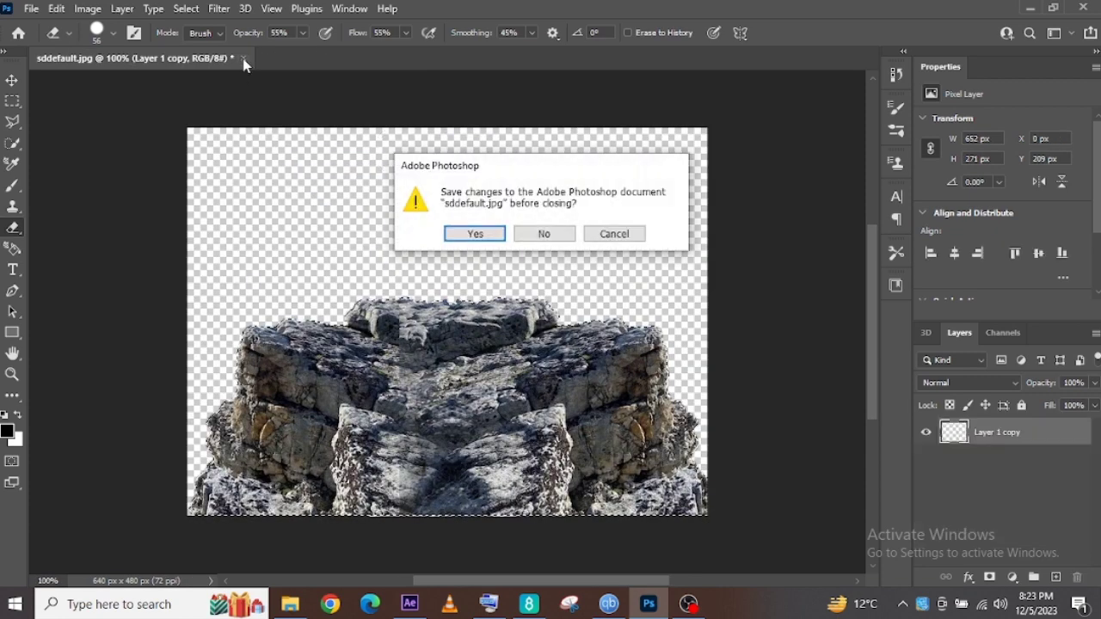
click(542, 234)
- Open the image rocks-768487_1280.jpg
click(31, 8)
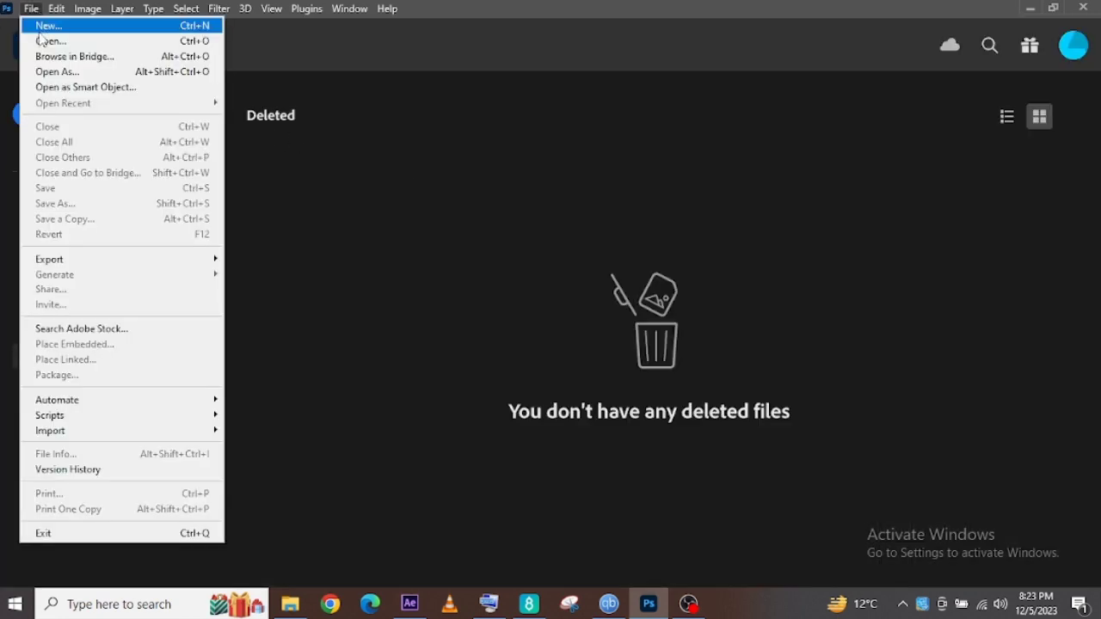
click(102, 38)
double_click(376, 241)
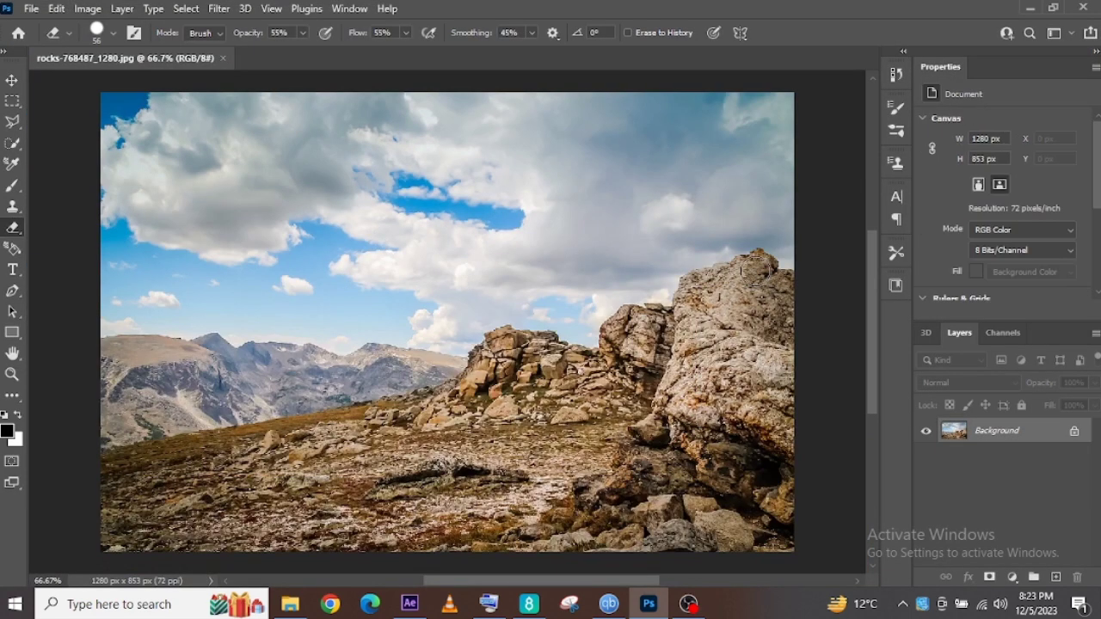
- Select the foreground rocks and ground with the Quick Selection tool, excluding the sky and distant mountains
key(ctrl+z)
click(12, 145)
drag(756, 271, 743, 329)
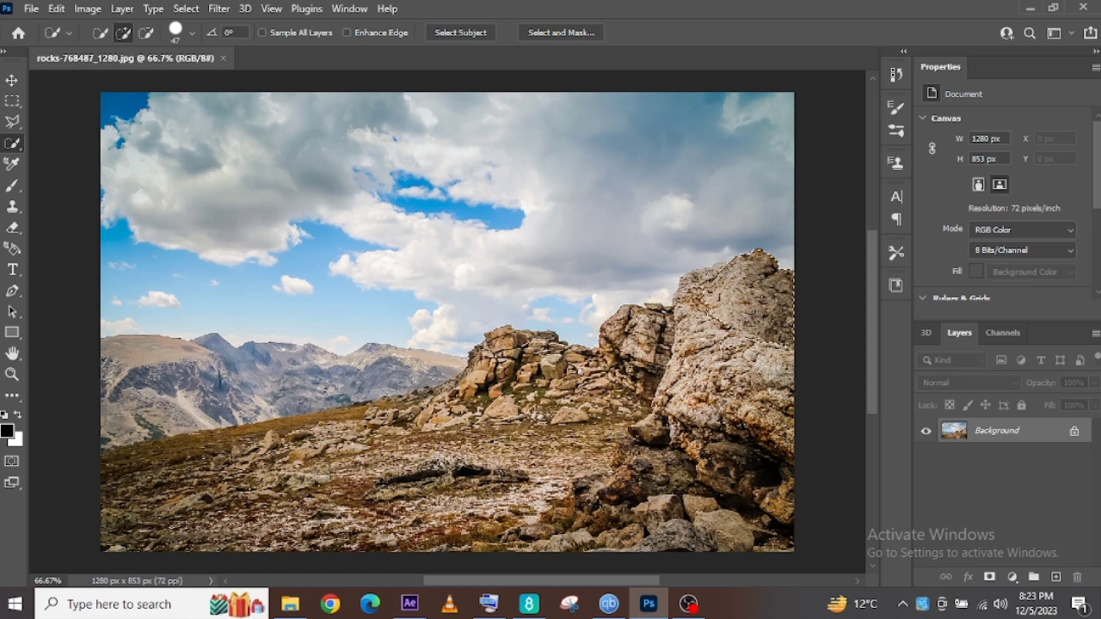
mouse_move(708, 387)
mouse_down()
mouse_move(749, 517)
mouse_move(697, 534)
mouse_up()
drag(663, 361, 645, 320)
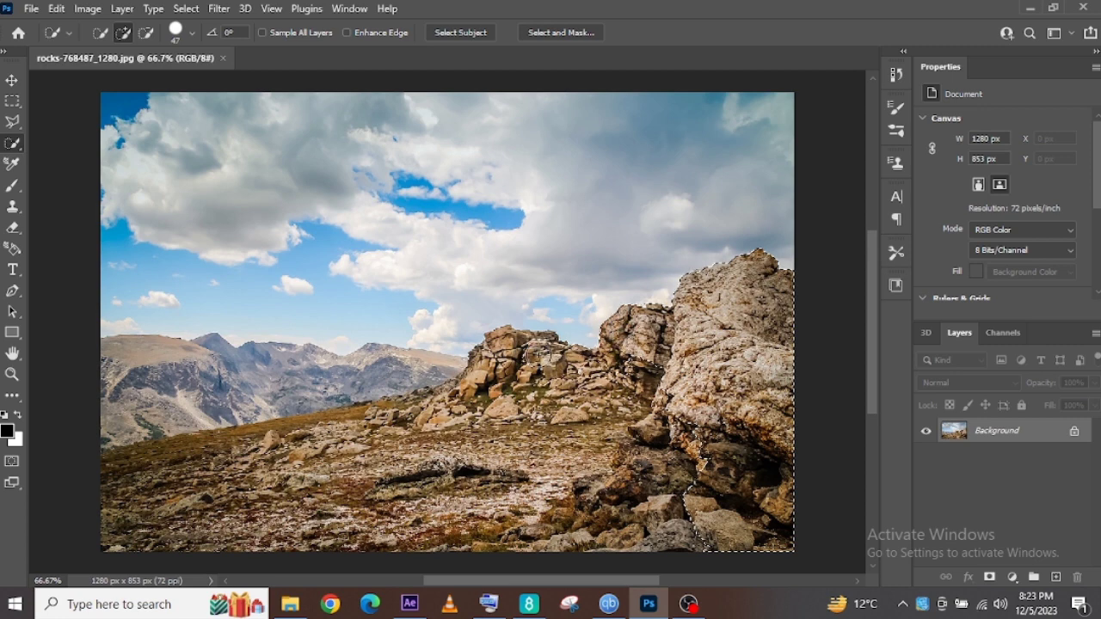
mouse_move(510, 344)
mouse_down()
mouse_move(488, 353)
mouse_move(473, 395)
mouse_move(456, 389)
mouse_move(118, 470)
mouse_move(123, 536)
mouse_move(292, 545)
mouse_move(694, 528)
mouse_up()
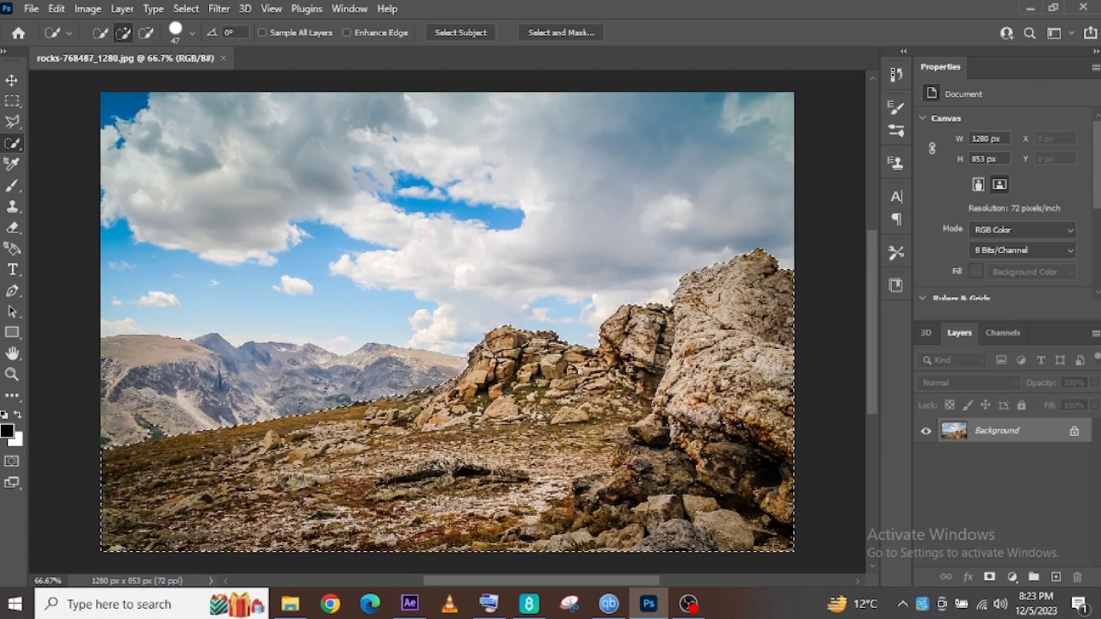
key(alt)
- Copy the selected rocks and ground onto a new layer and hide the Background layer
click(56, 7)
click(118, 110)
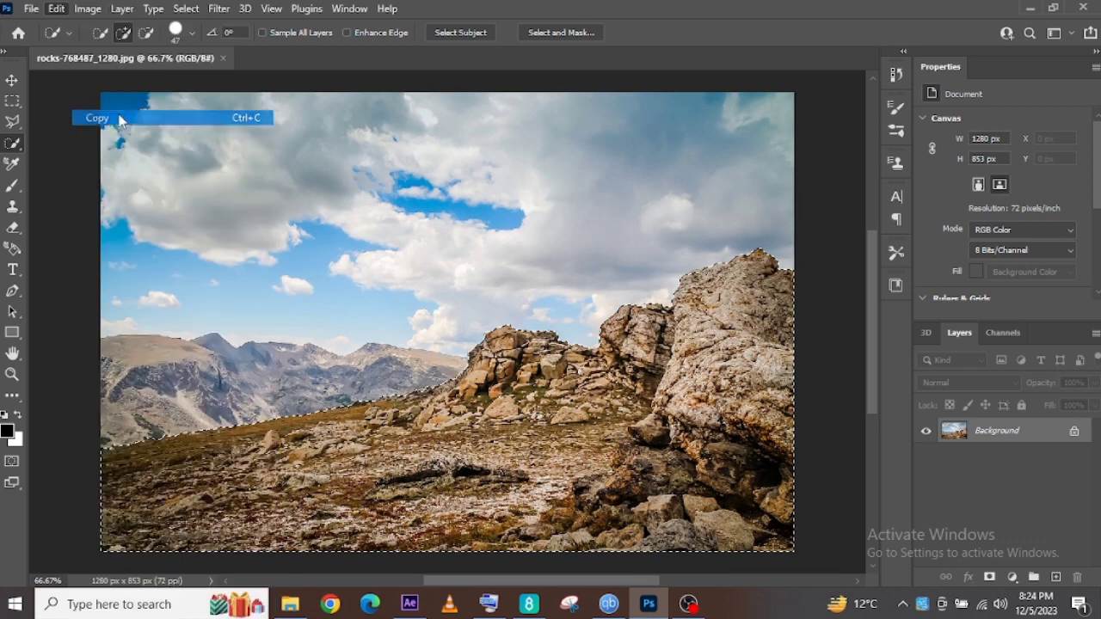
key(ctrl+v)
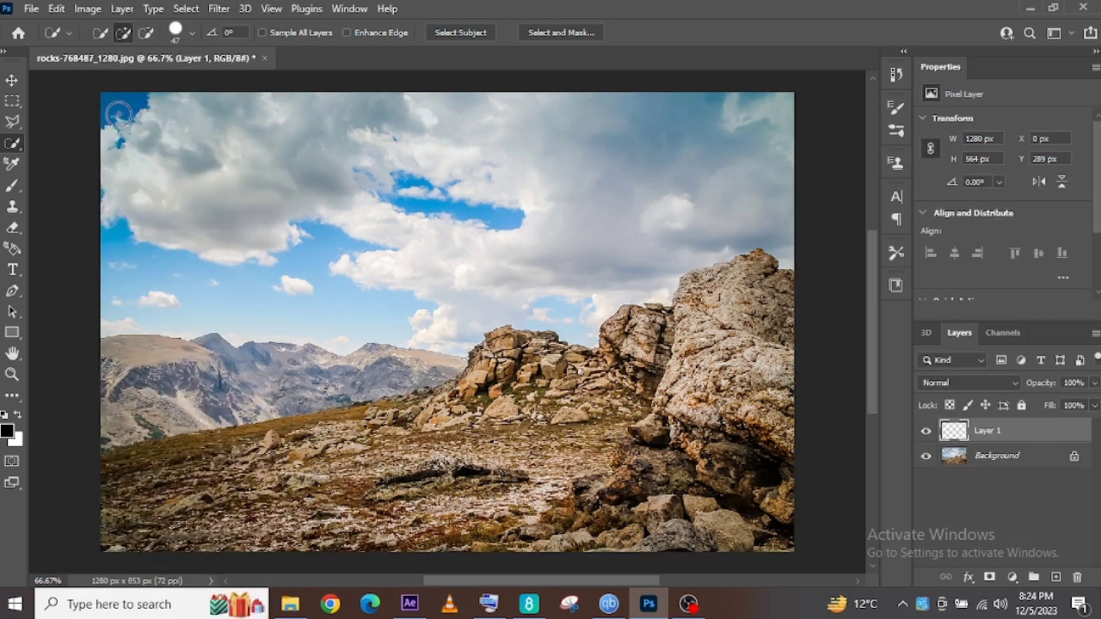
click(926, 457)
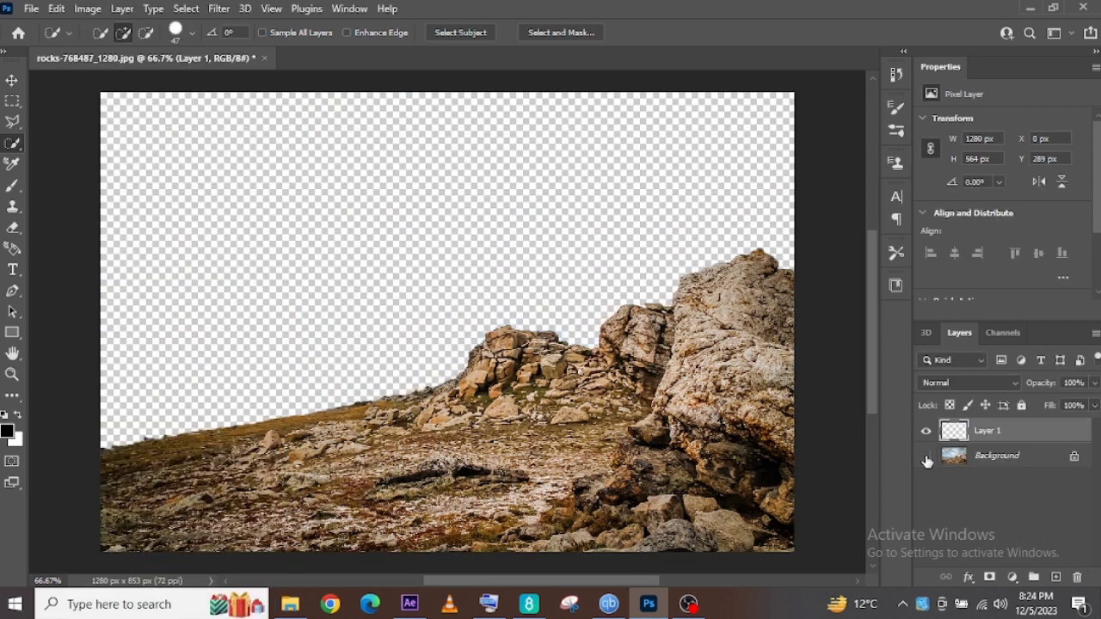
- Export the cut-out ground as a PNG named earth in the tutoria folder
click(57, 8)
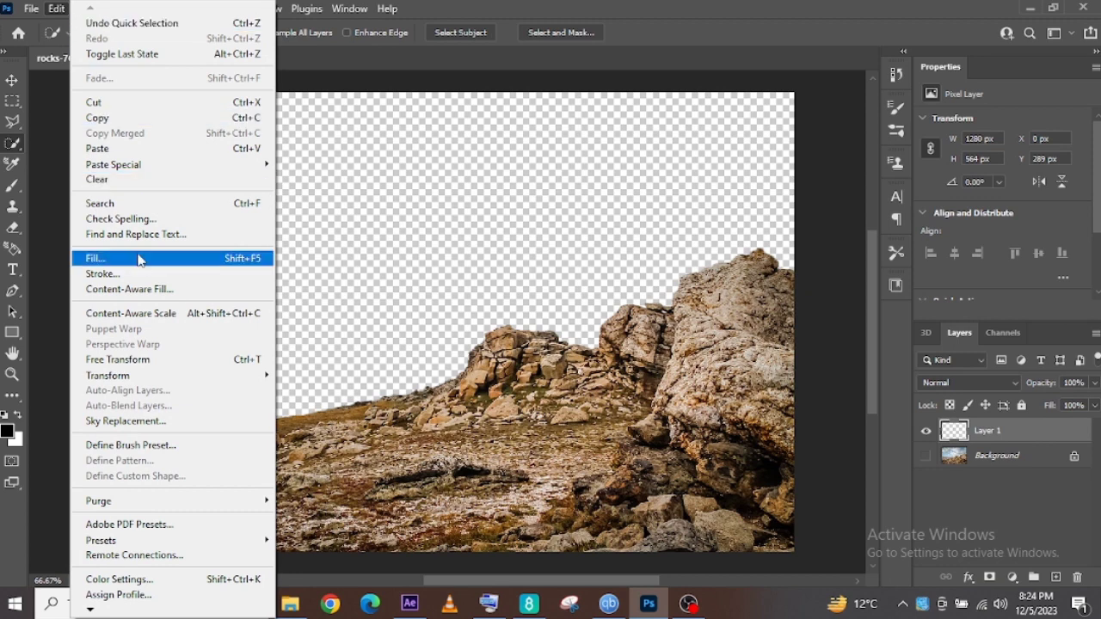
mouse_move(32, 11)
mouse_move(116, 259)
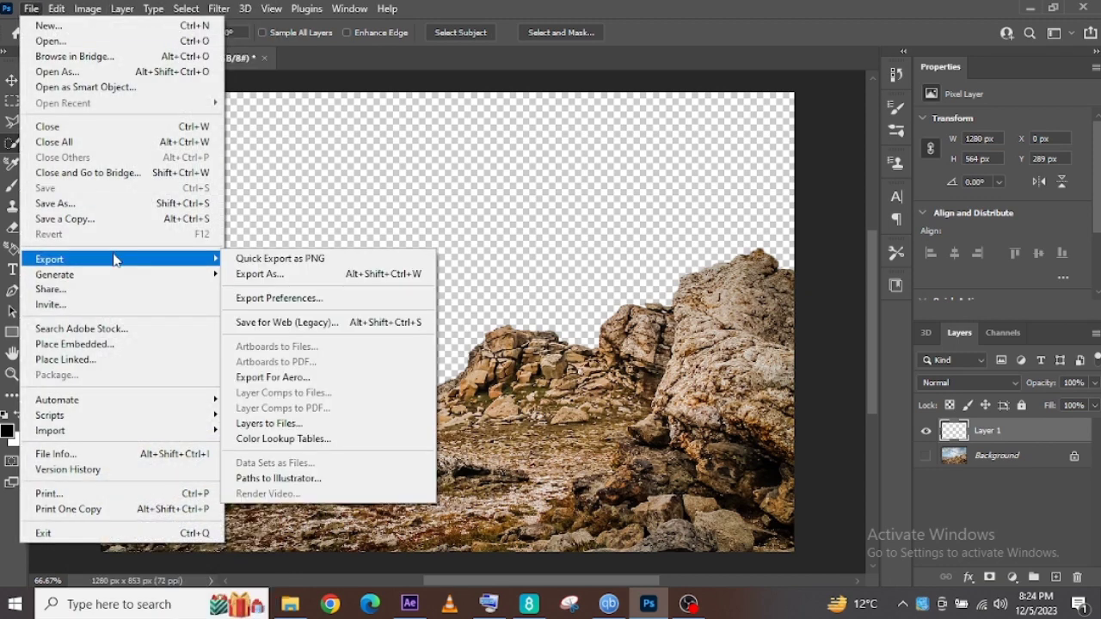
click(293, 257)
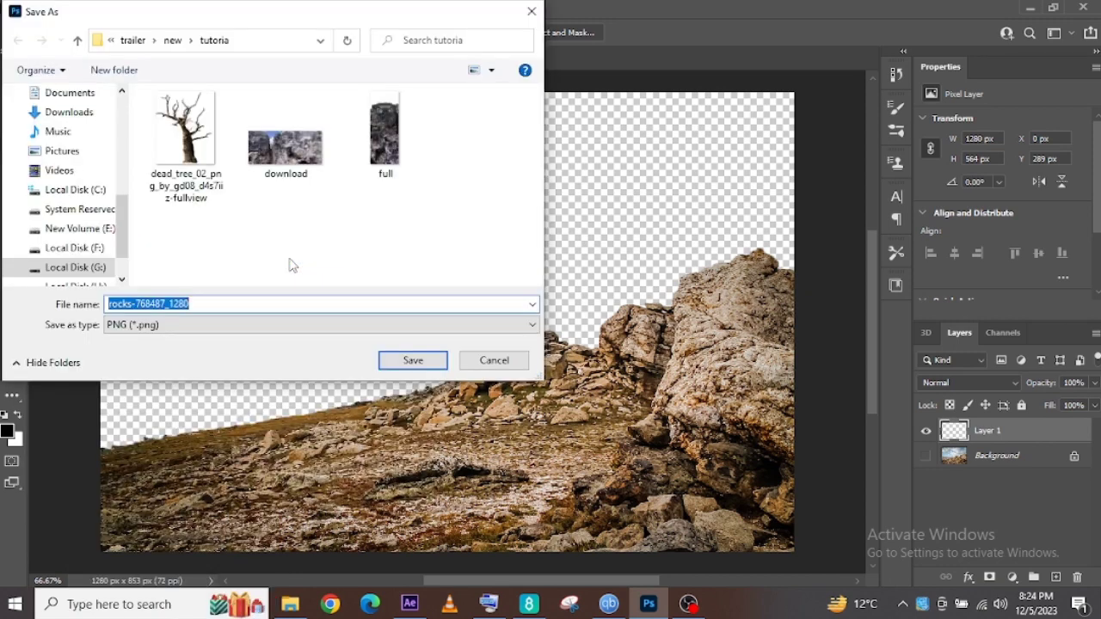
text(earth)
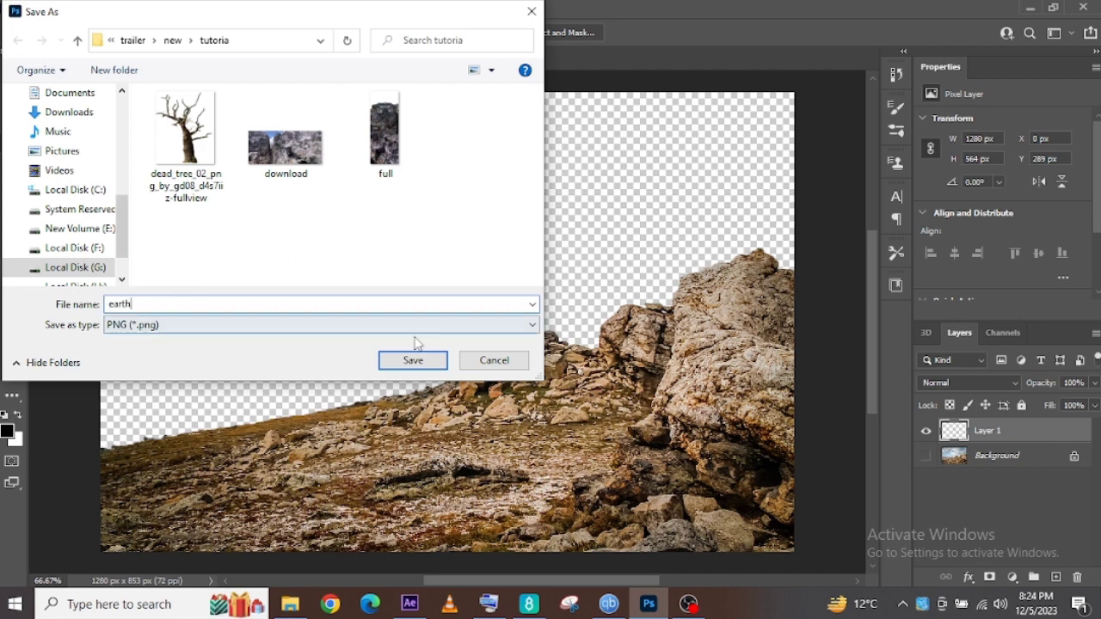
click(413, 357)
- Hide Layer 1, show the Background layer and clear the stray selection
click(927, 433)
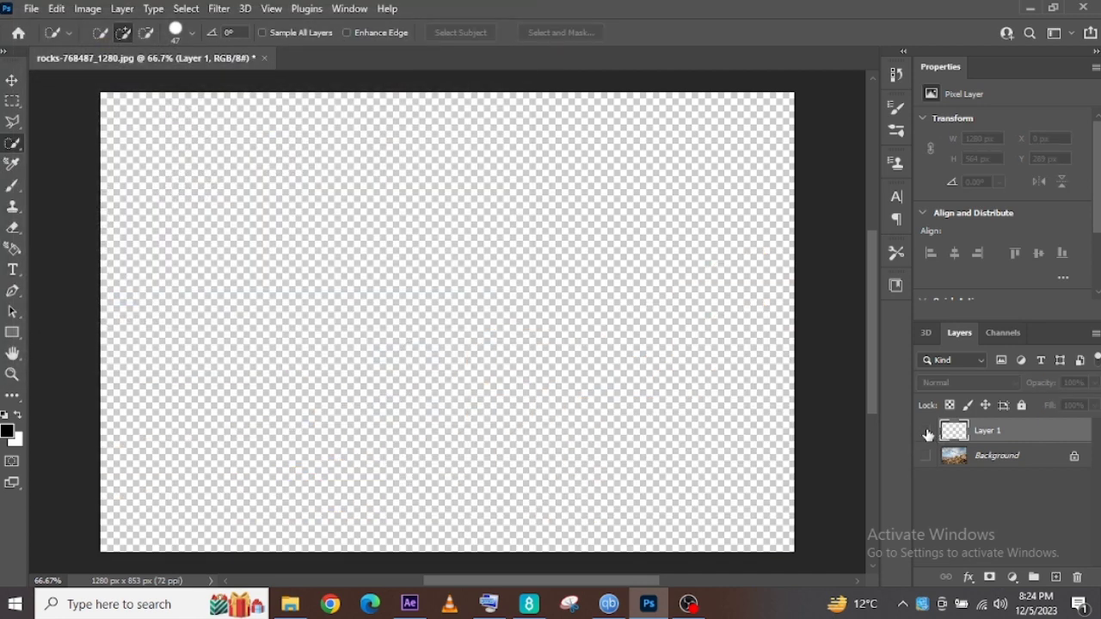
click(927, 456)
mouse_move(383, 370)
mouse_down()
mouse_move(443, 383)
mouse_move(275, 361)
mouse_move(235, 374)
mouse_move(207, 365)
mouse_up()
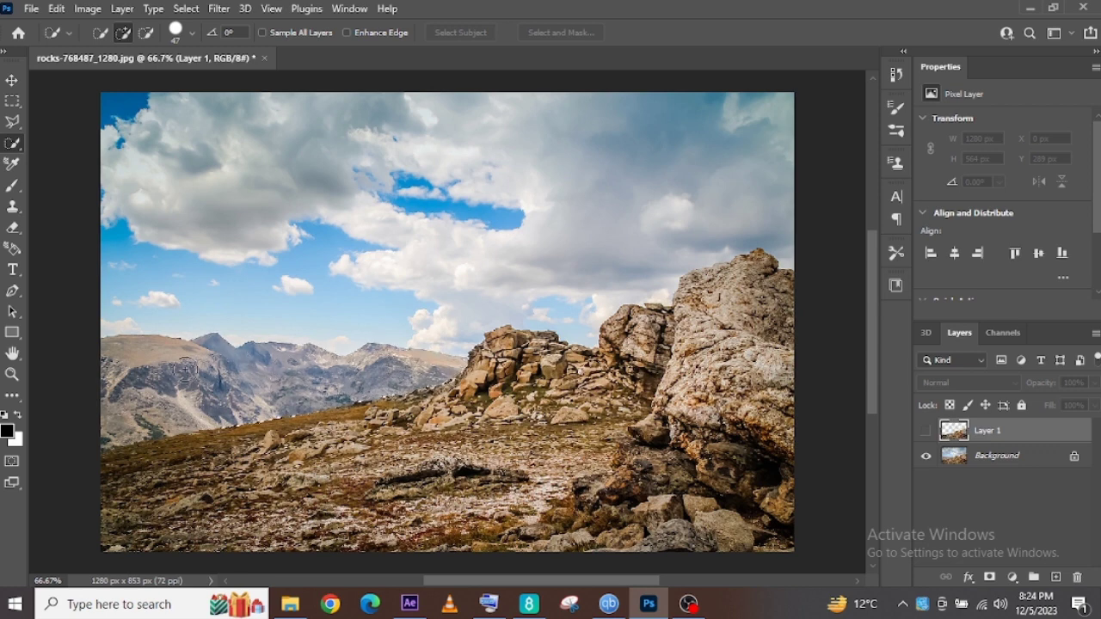
key(ctrl+d)
- Try to select the distant mountains with Layer 1 active and copy them onto a new layer
drag(126, 376, 181, 373)
mouse_move(171, 370)
mouse_down()
mouse_move(142, 368)
mouse_move(169, 365)
mouse_up()
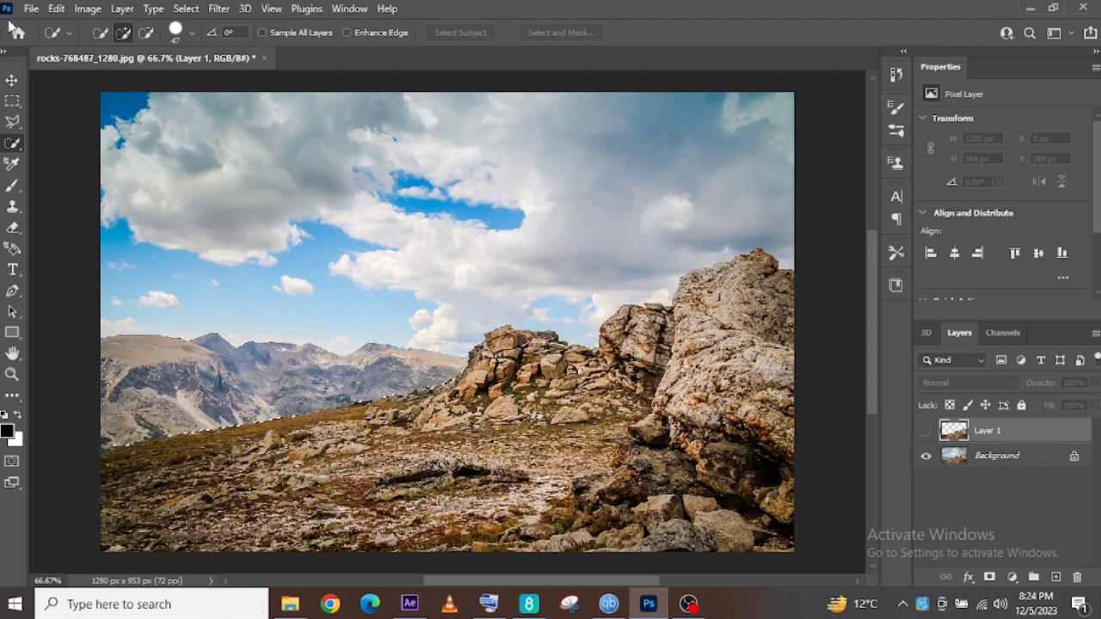
click(56, 11)
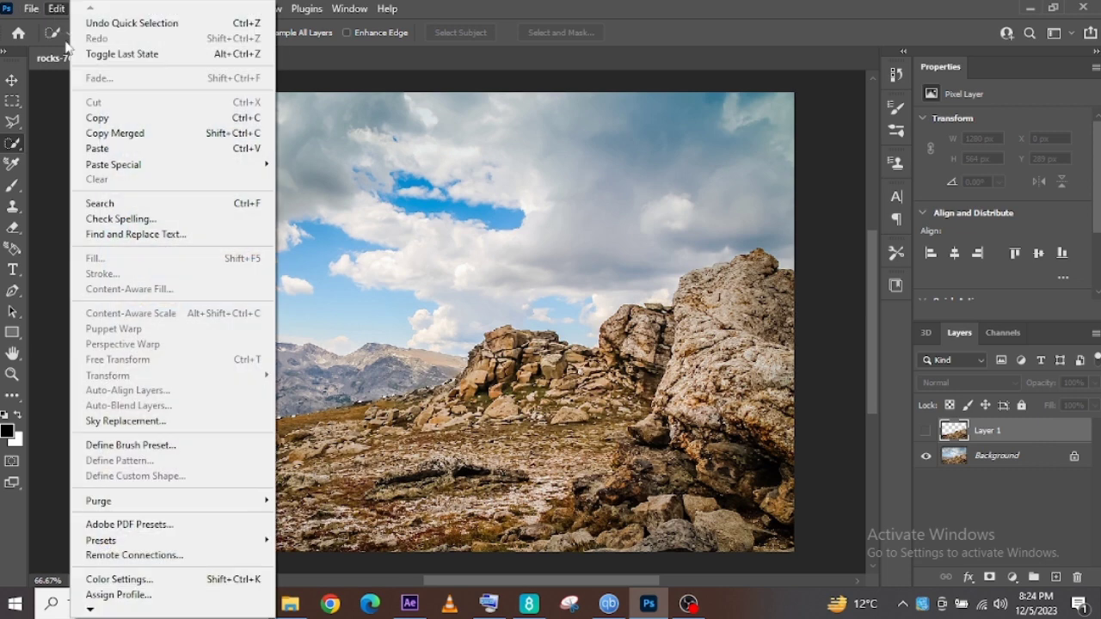
click(104, 122)
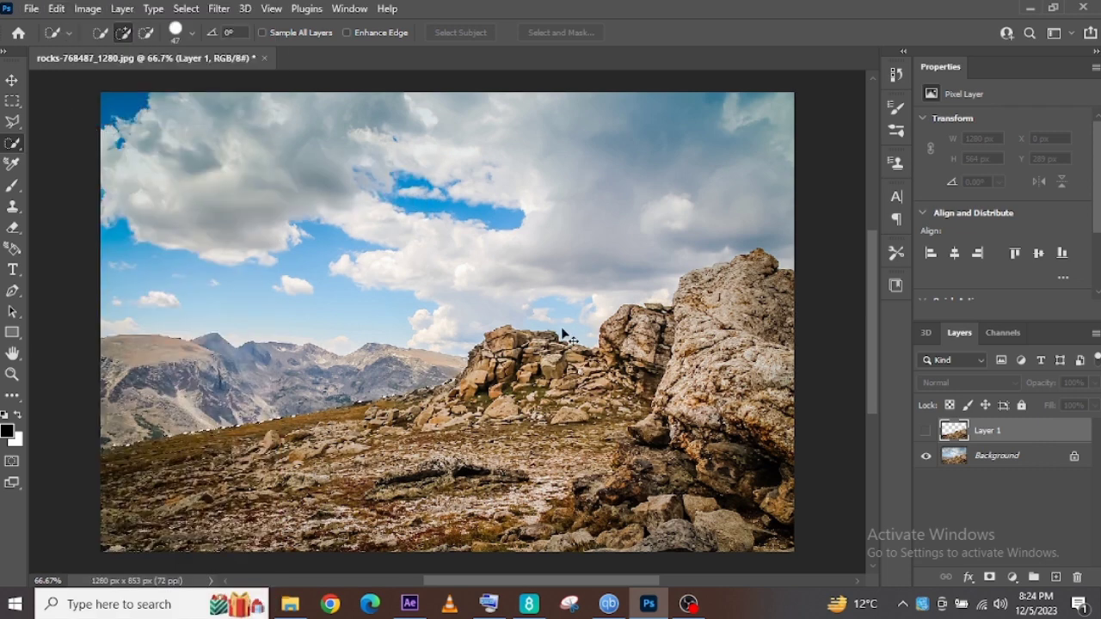
key(ctrl+v)
key(Delete)
- Make the Background layer active and select the distant mountain range with the Quick Selection tool
click(998, 464)
click(219, 383)
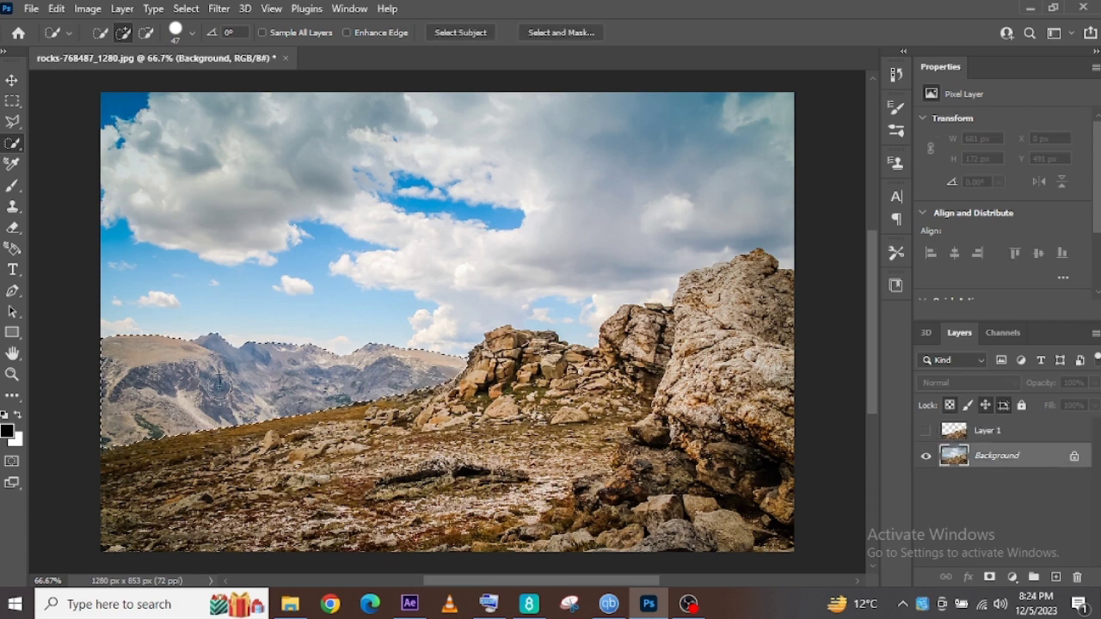
- Copy the selected mountain range onto a new layer and hide the Background layer
key(ctrl+j)
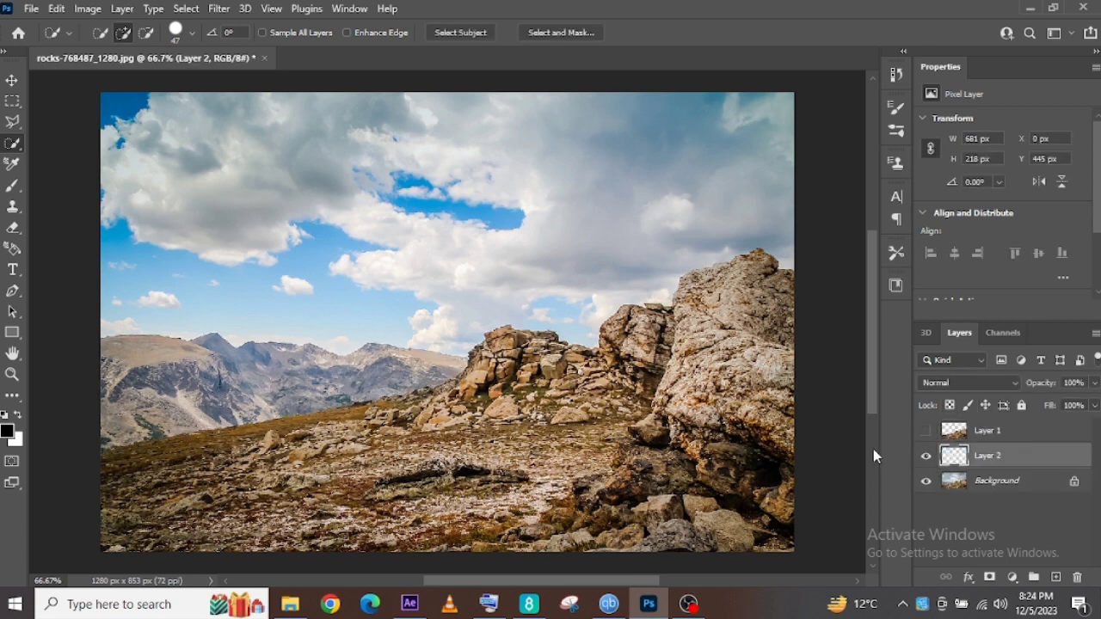
click(926, 482)
- Export the cut-out mountains as a PNG named mount in the tutoria folder and switch to After Effects
click(56, 9)
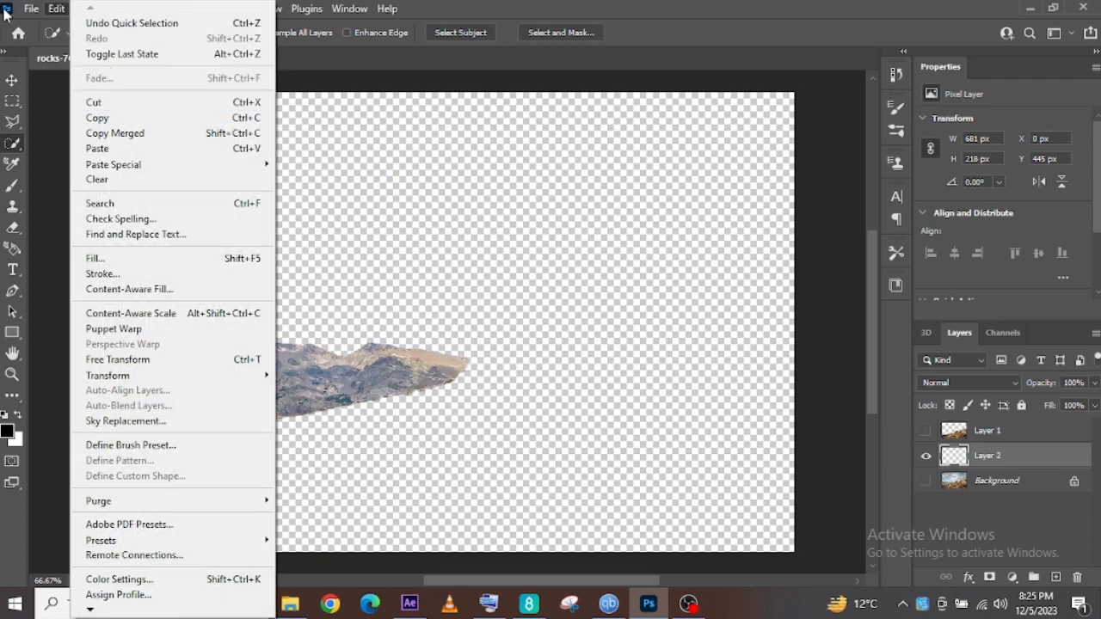
mouse_move(45, 10)
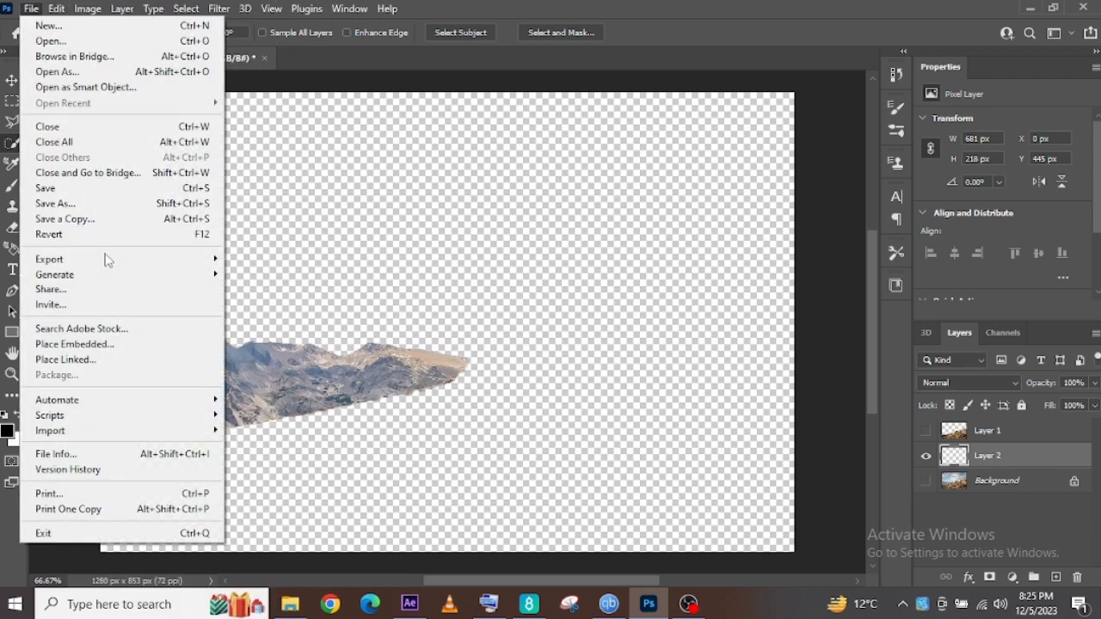
mouse_move(109, 260)
click(330, 260)
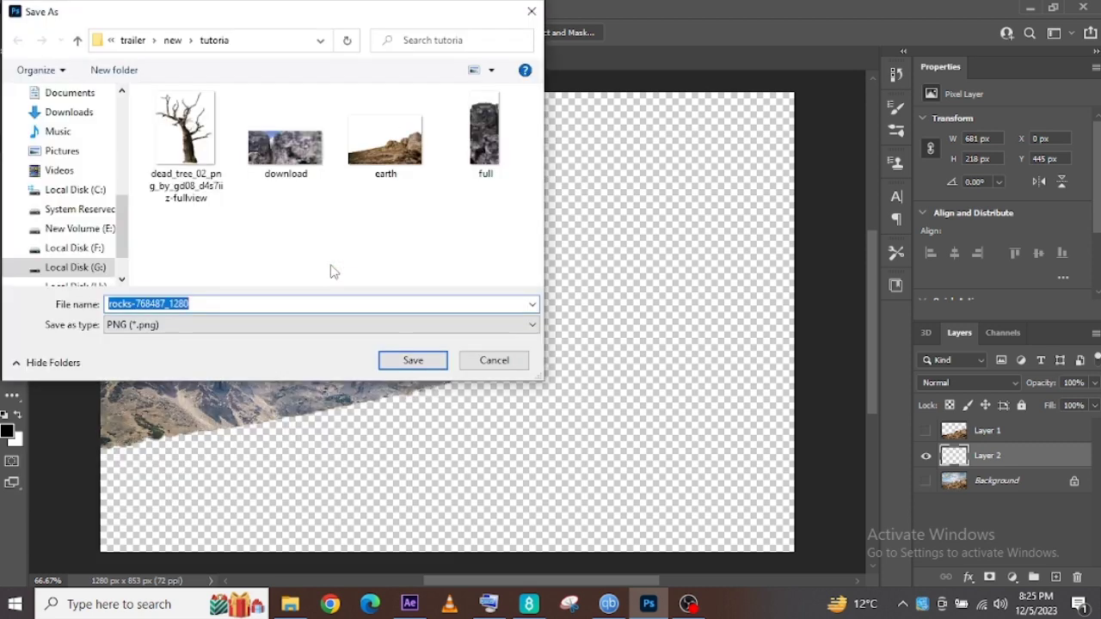
text(mount)
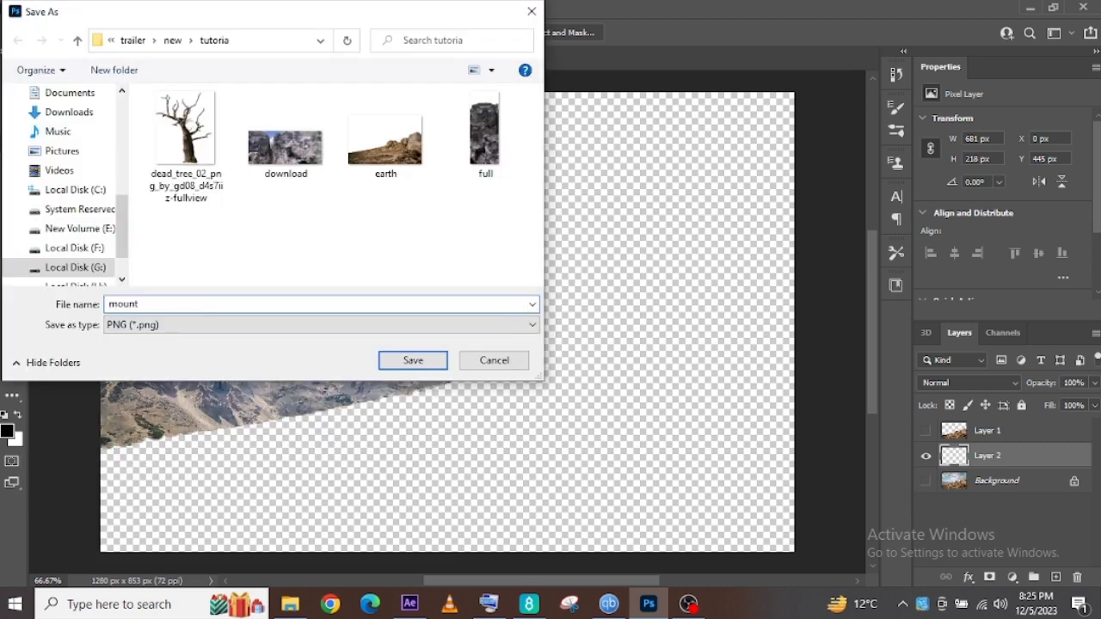
click(413, 360)
click(1035, 12)
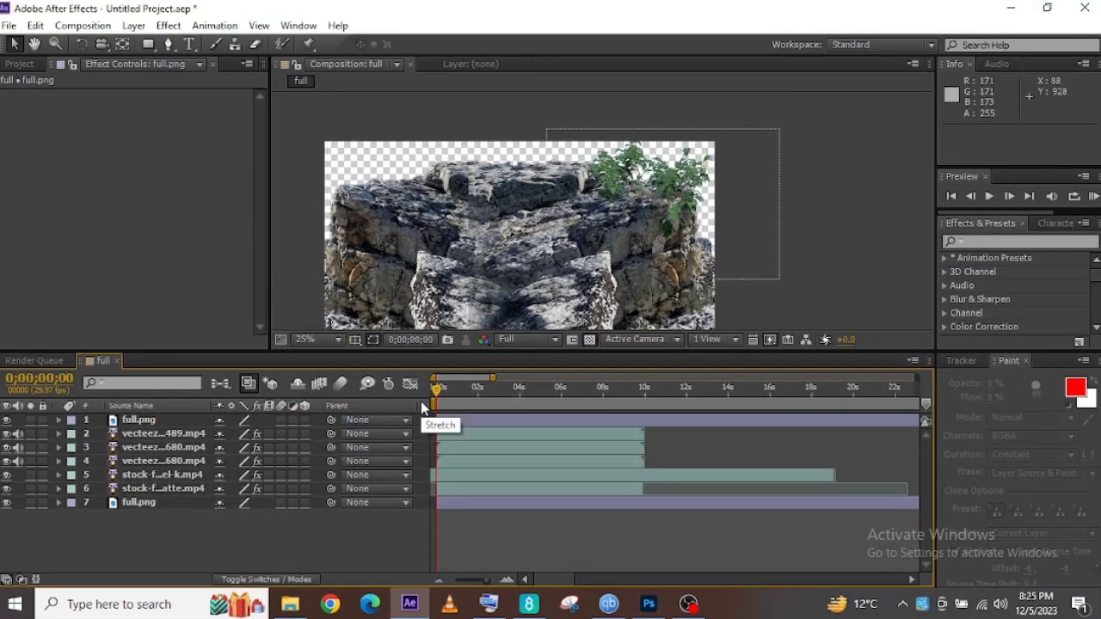
click(483, 422)
ctrl+click(490, 433)
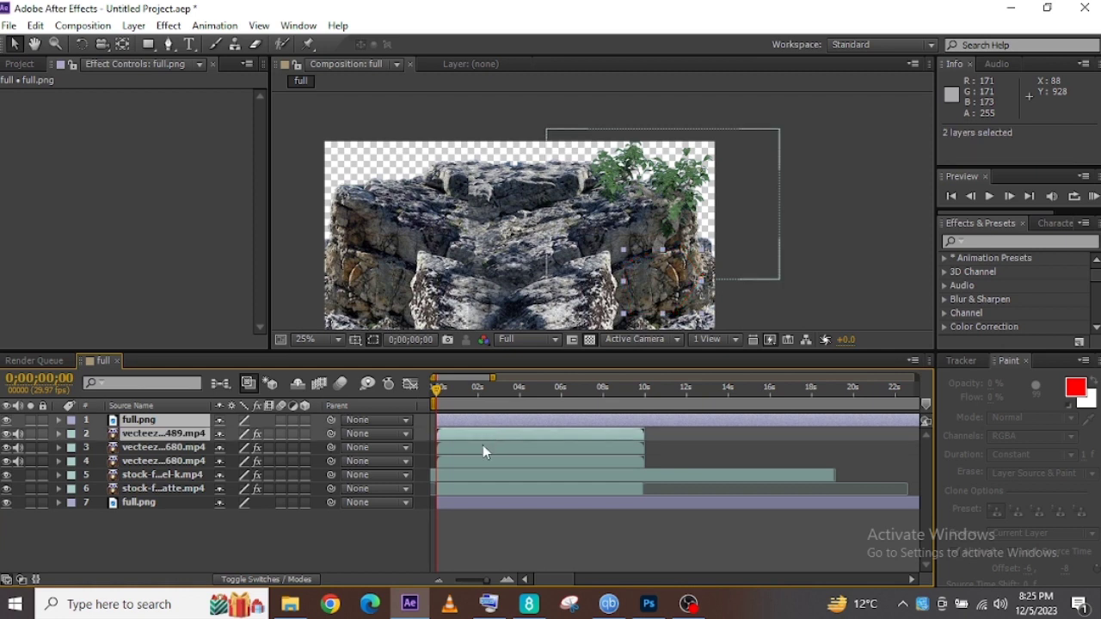
ctrl+click(482, 446)
ctrl+click(476, 461)
ctrl+click(471, 475)
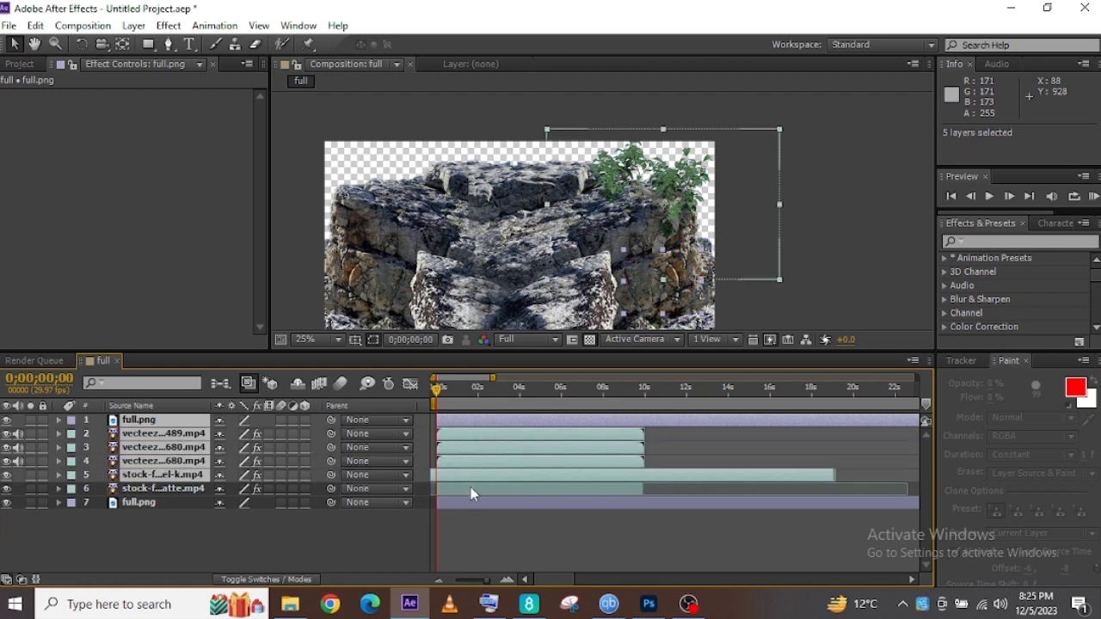
ctrl+click(471, 487)
ctrl+click(469, 505)
click(491, 526)
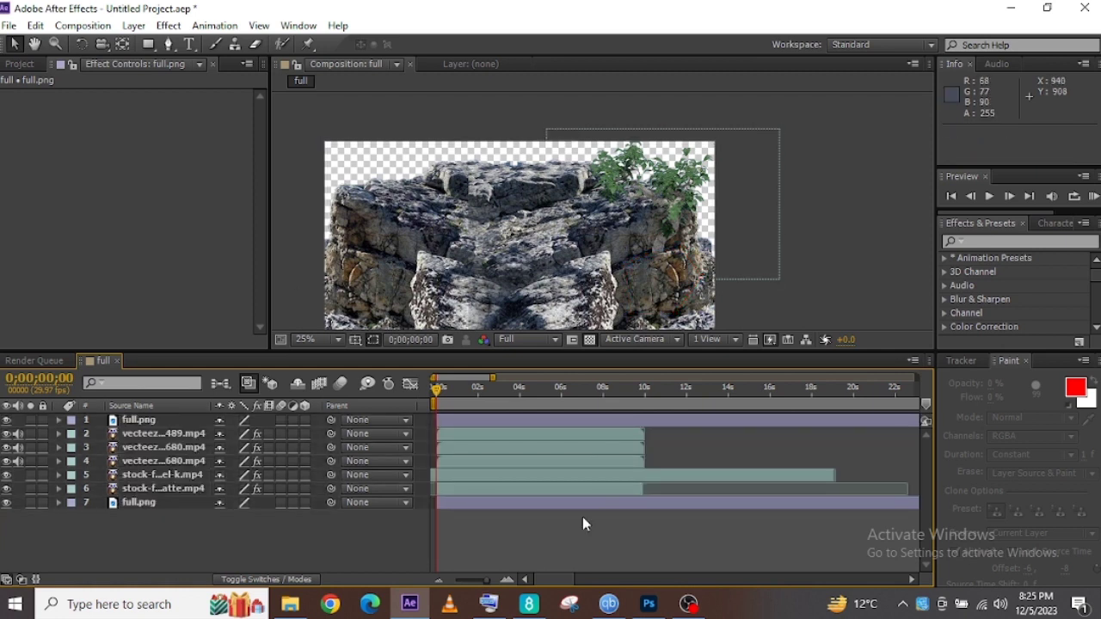
click(10, 27)
click(445, 395)
- Apply the Curves colour correction effect to the bottom full.png layer
click(337, 339)
click(344, 120)
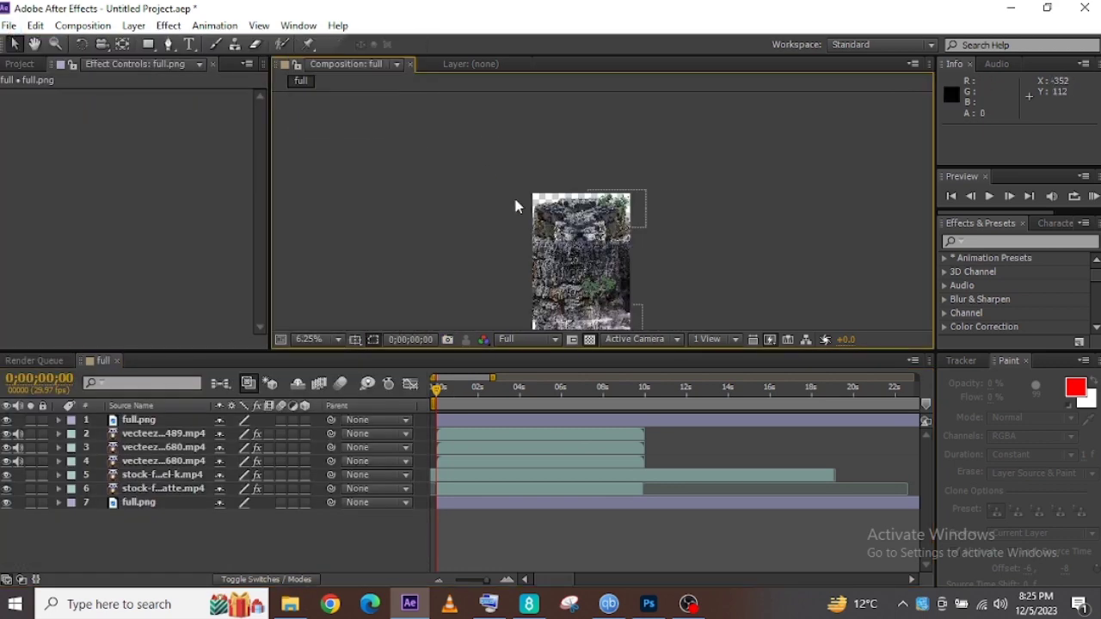
click(34, 44)
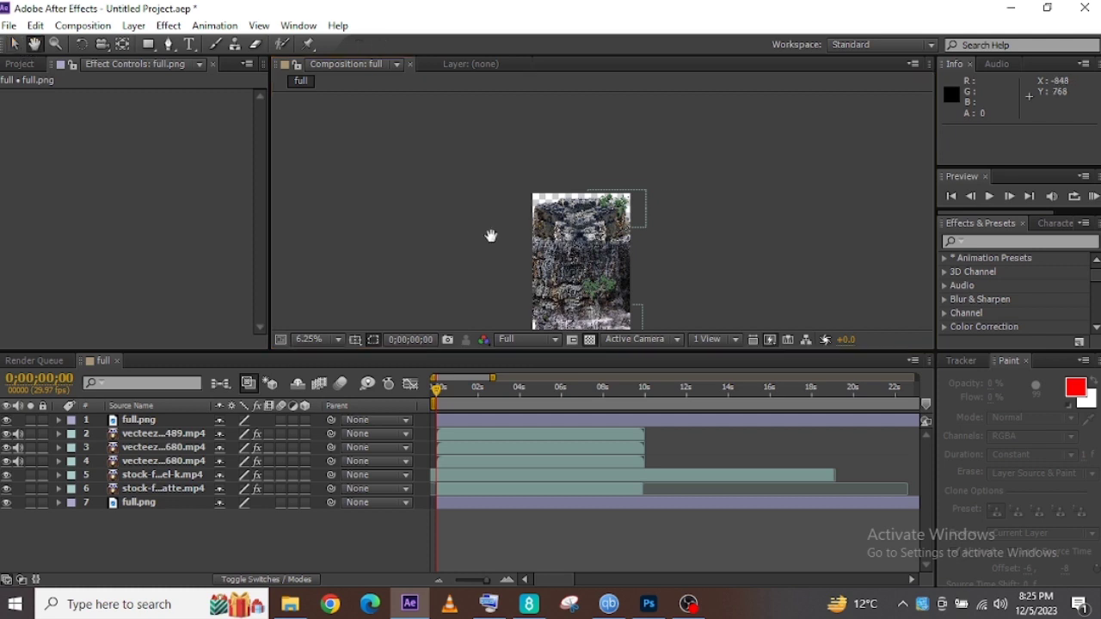
drag(599, 249, 590, 208)
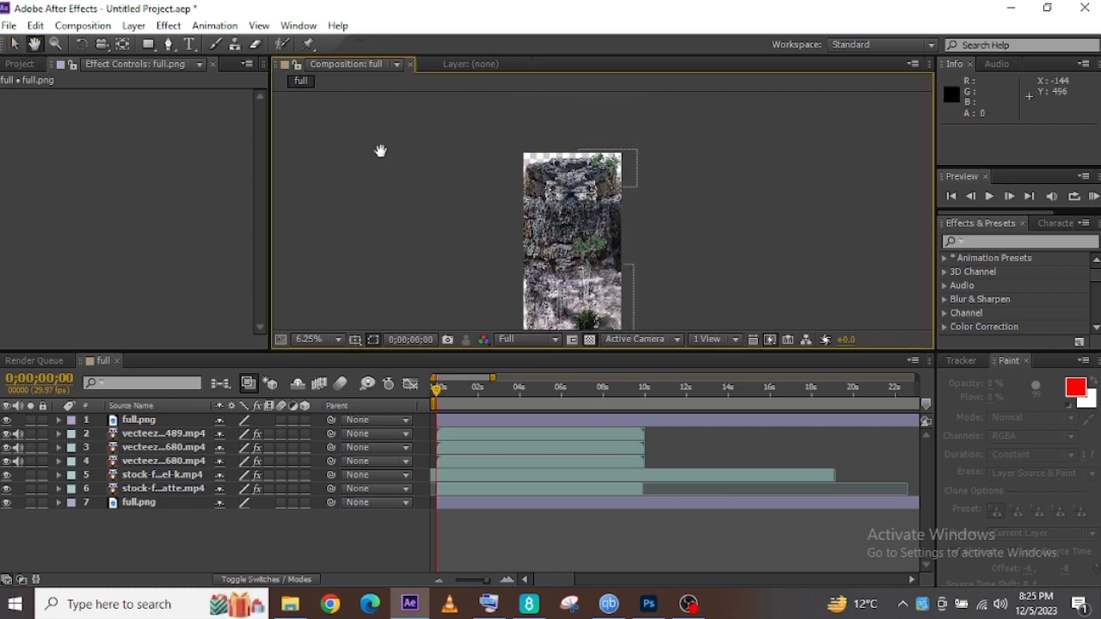
click(14, 45)
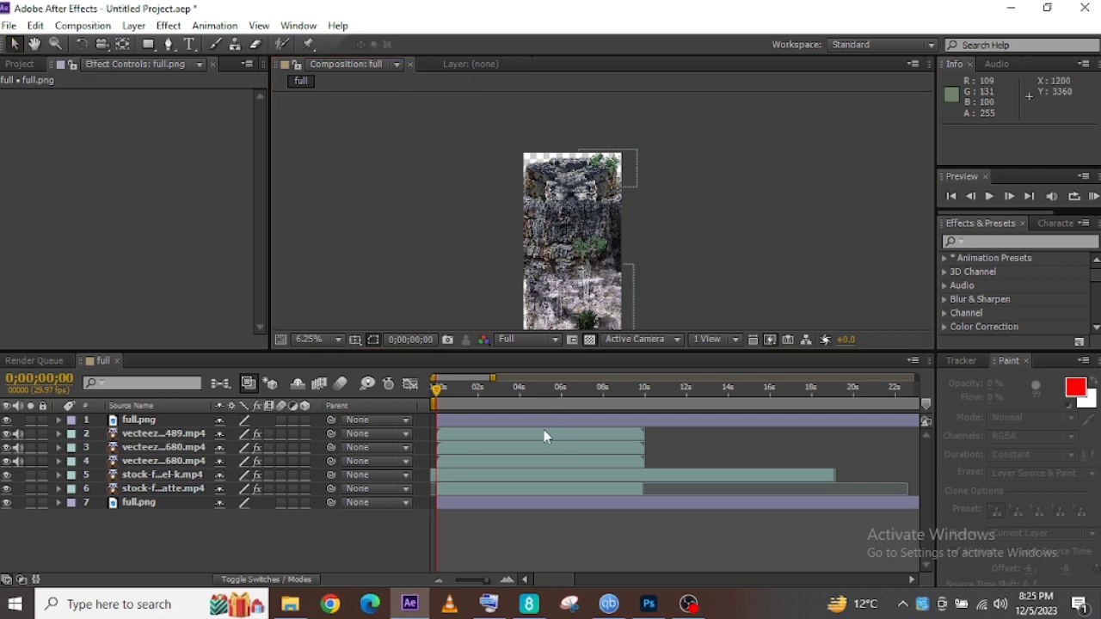
click(527, 503)
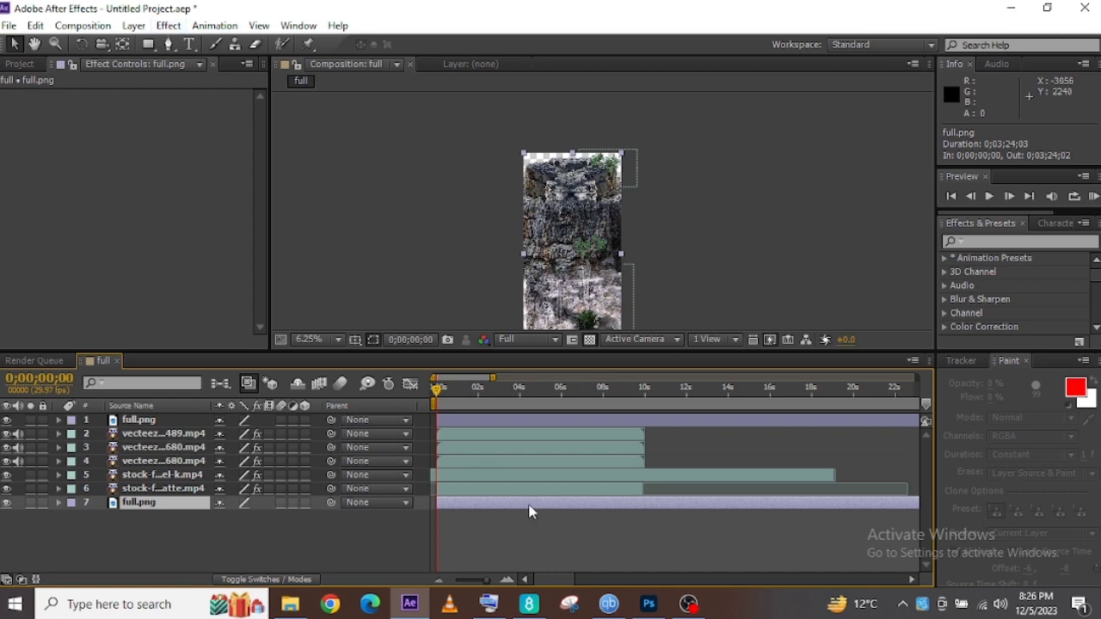
click(168, 25)
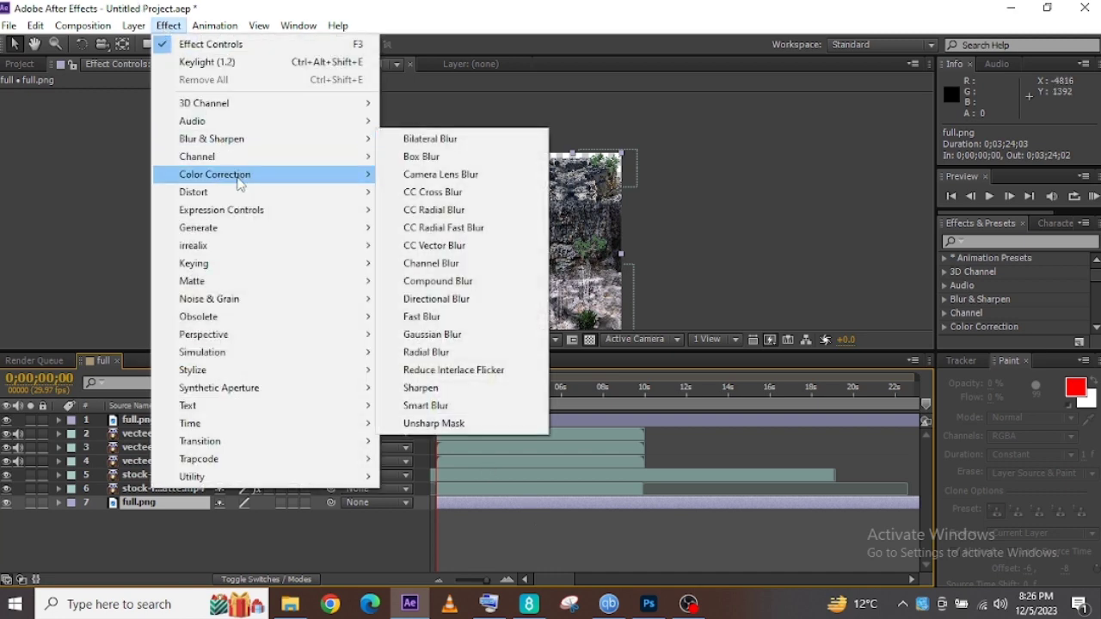
mouse_move(215, 174)
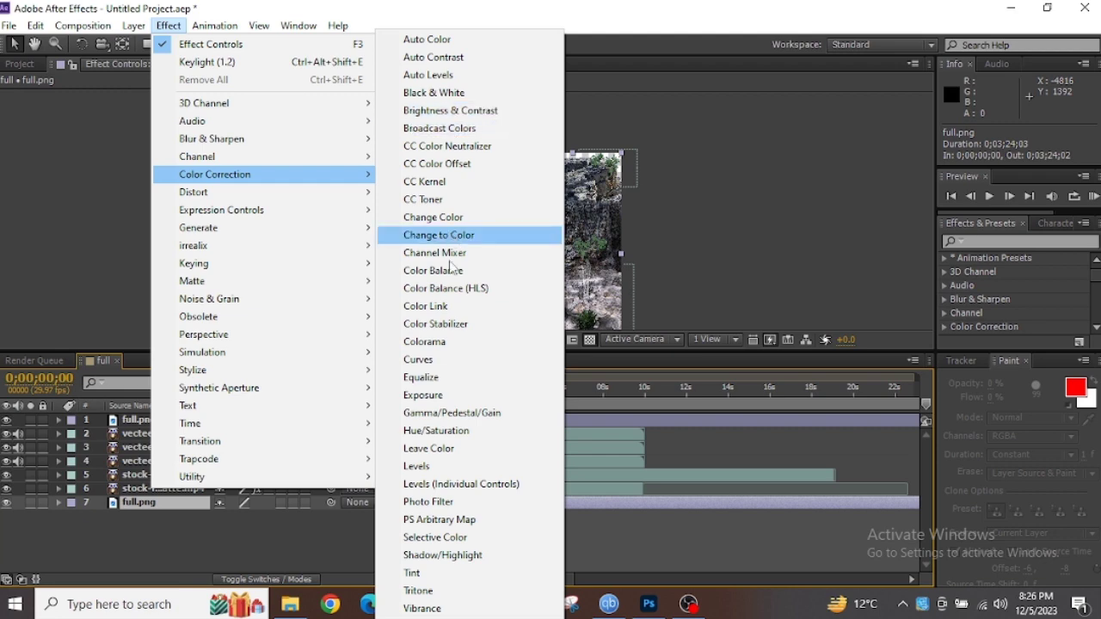
click(430, 360)
- Raise the midpoint of the Red curve and lower the midpoint of the Blue curve to warm the cliff
click(197, 112)
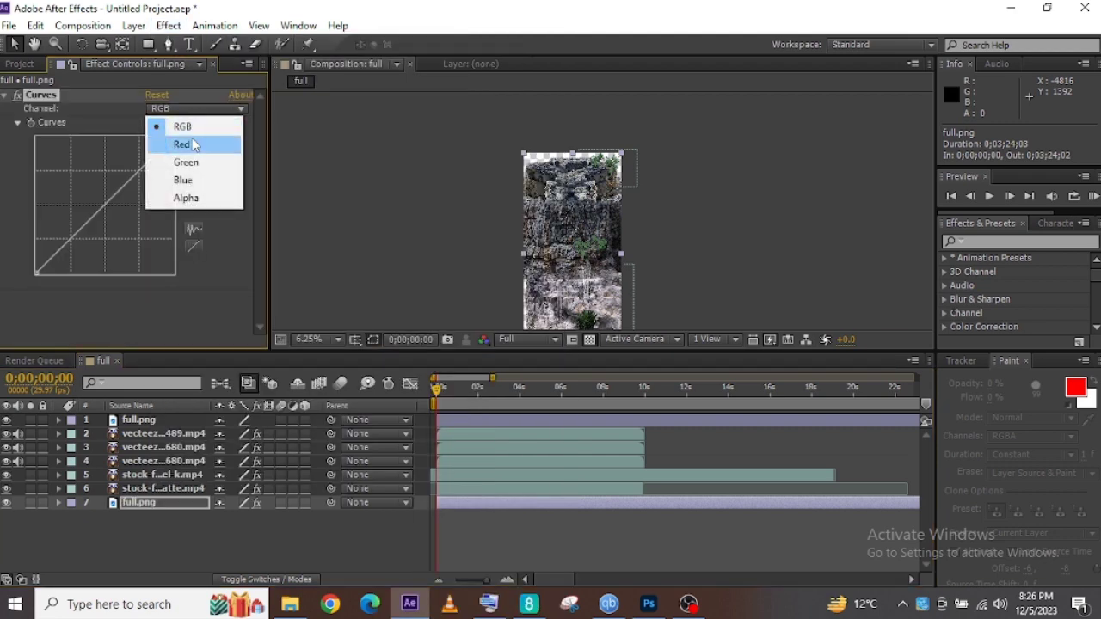
click(183, 144)
drag(103, 207, 104, 196)
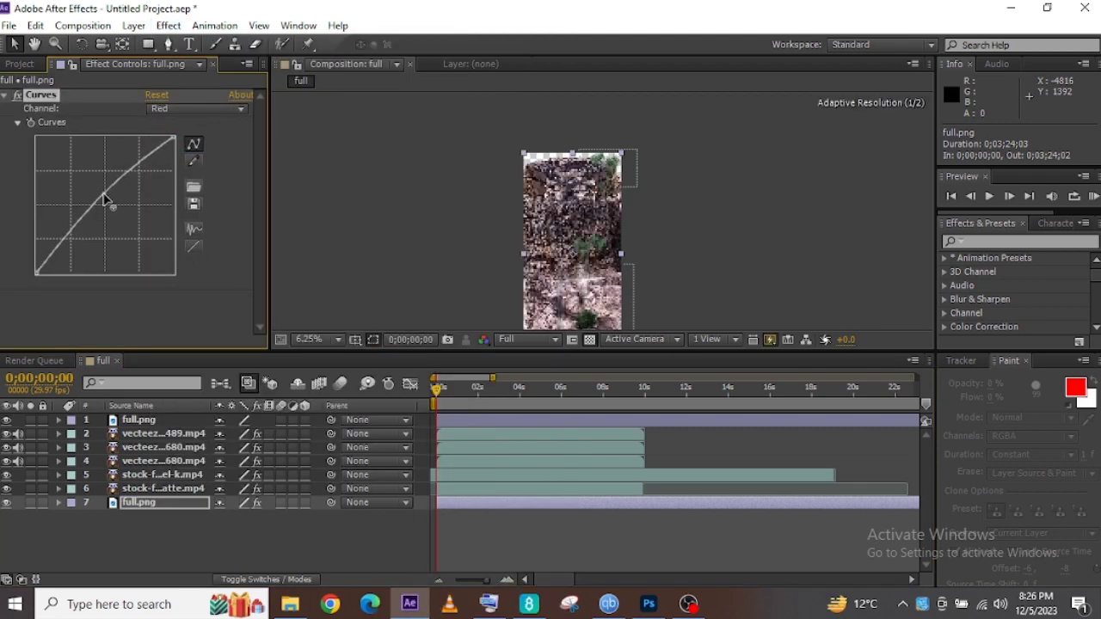
click(338, 339)
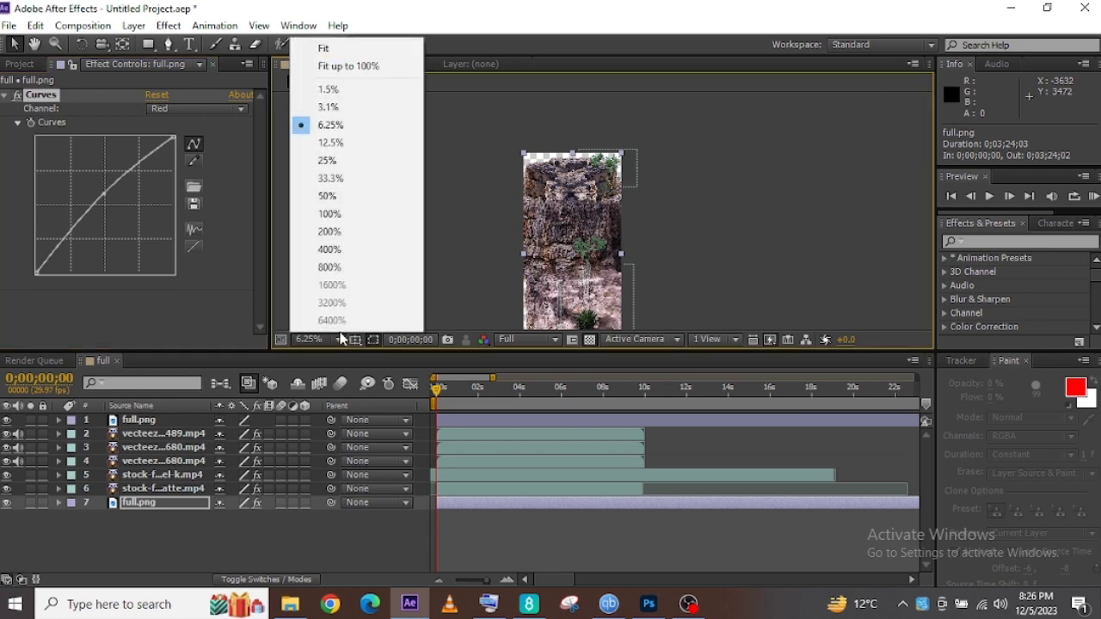
click(337, 143)
click(211, 109)
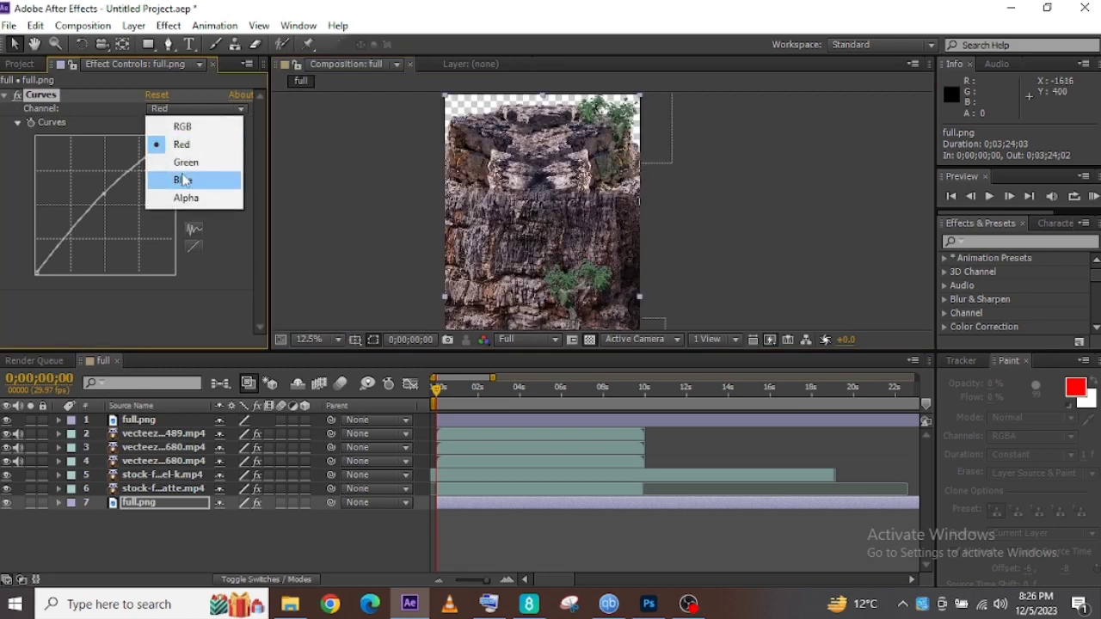
click(180, 177)
drag(111, 201, 120, 204)
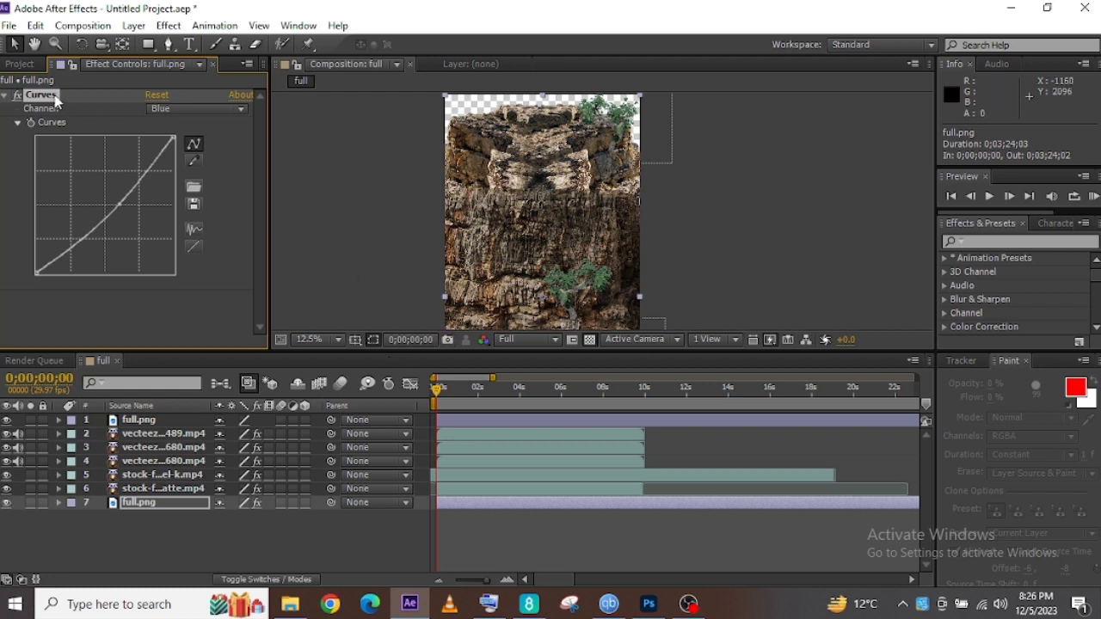
- Copy the Curves effect from the bottom full.png layer onto the top full.png layer
key(ctrl+z)
click(136, 425)
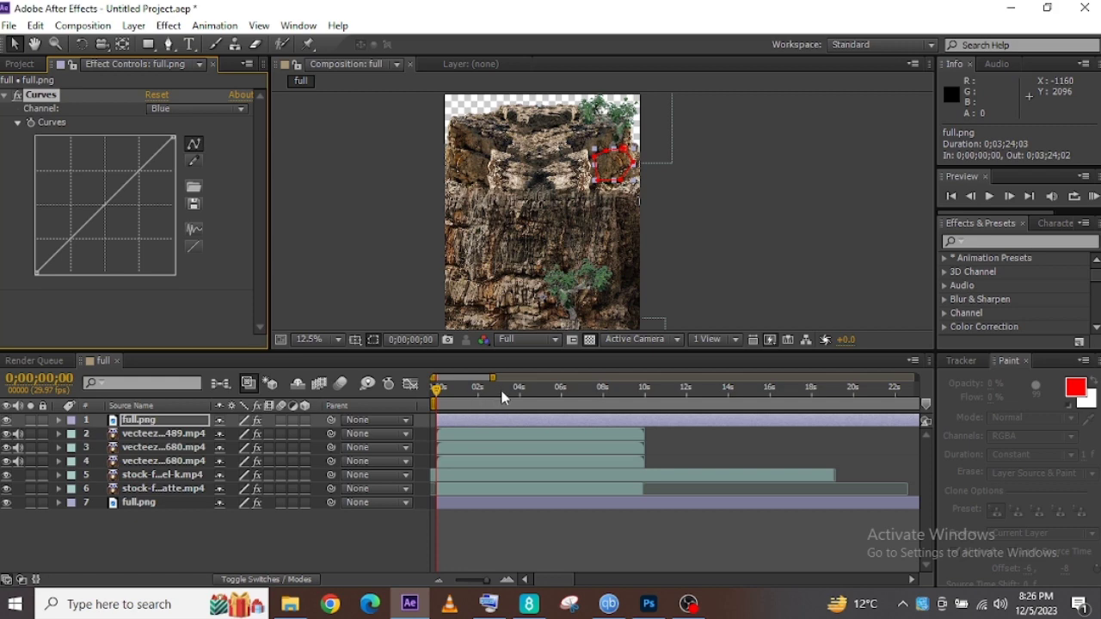
- Pre-compose all seven layers into a composition named mount and move it straight down to position 960, 2560
ctrl+click(497, 436)
ctrl+click(496, 447)
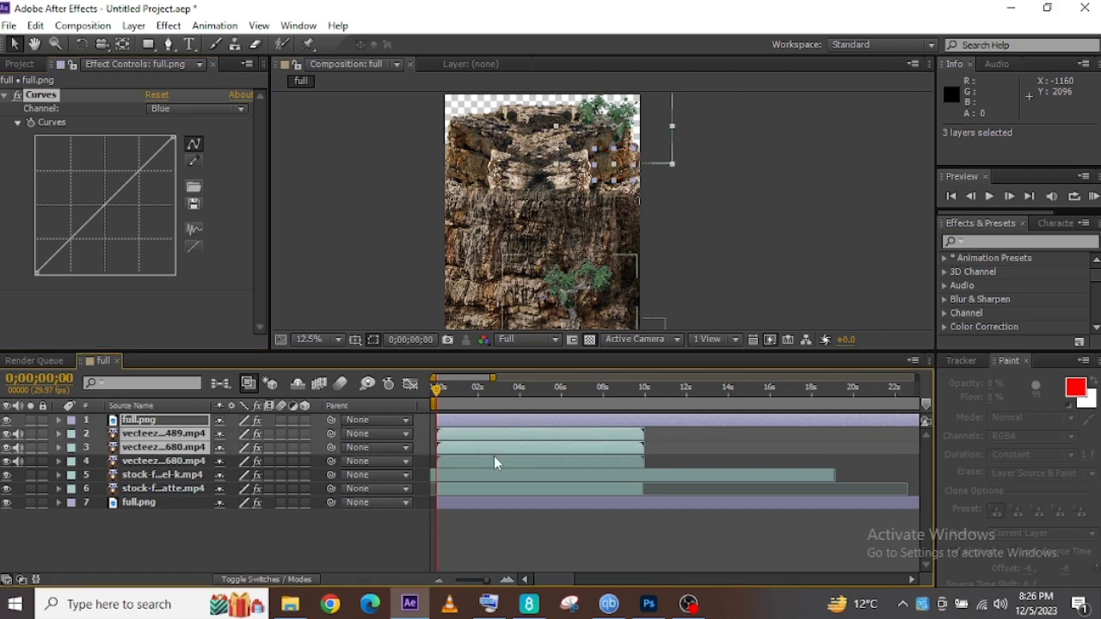
ctrl+click(494, 461)
ctrl+click(486, 475)
ctrl+click(485, 490)
ctrl+click(482, 502)
right_click(482, 503)
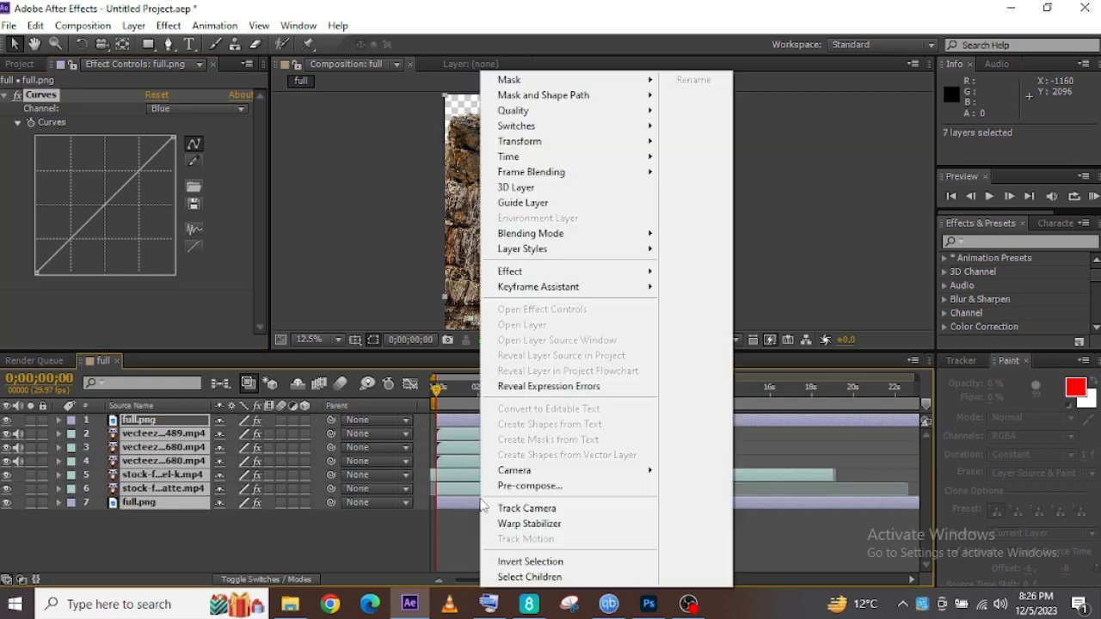
click(499, 487)
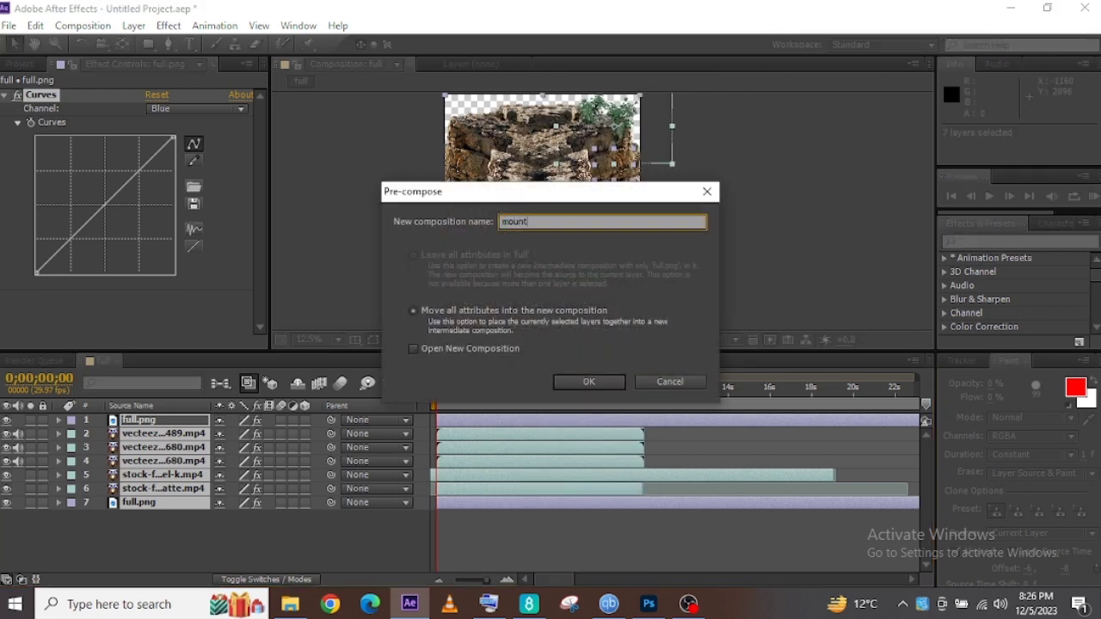
click(581, 381)
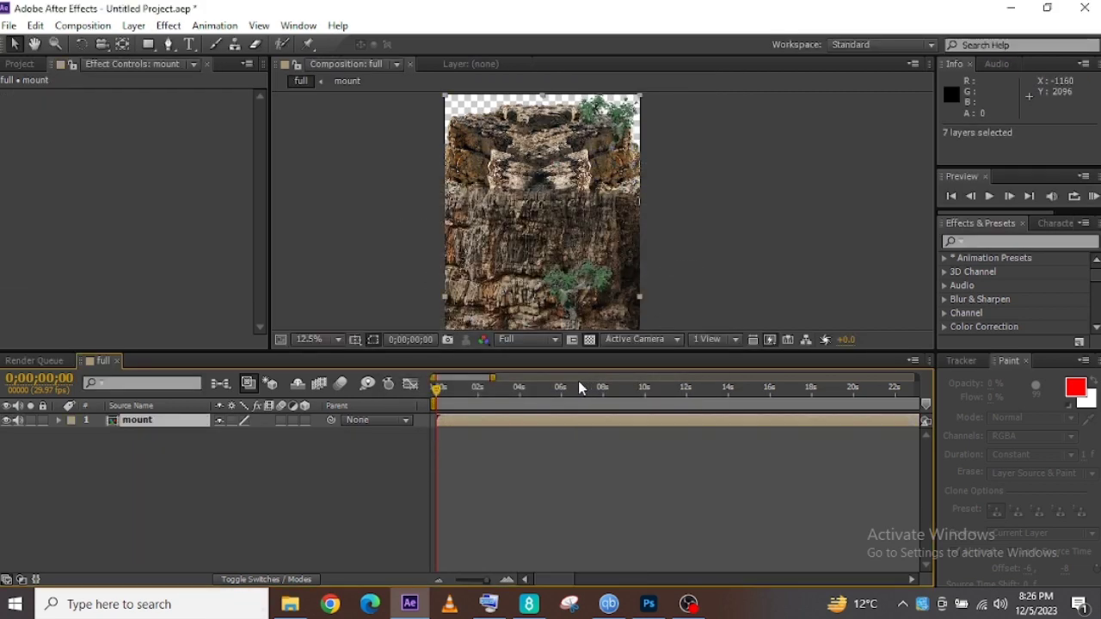
drag(494, 379, 493, 379)
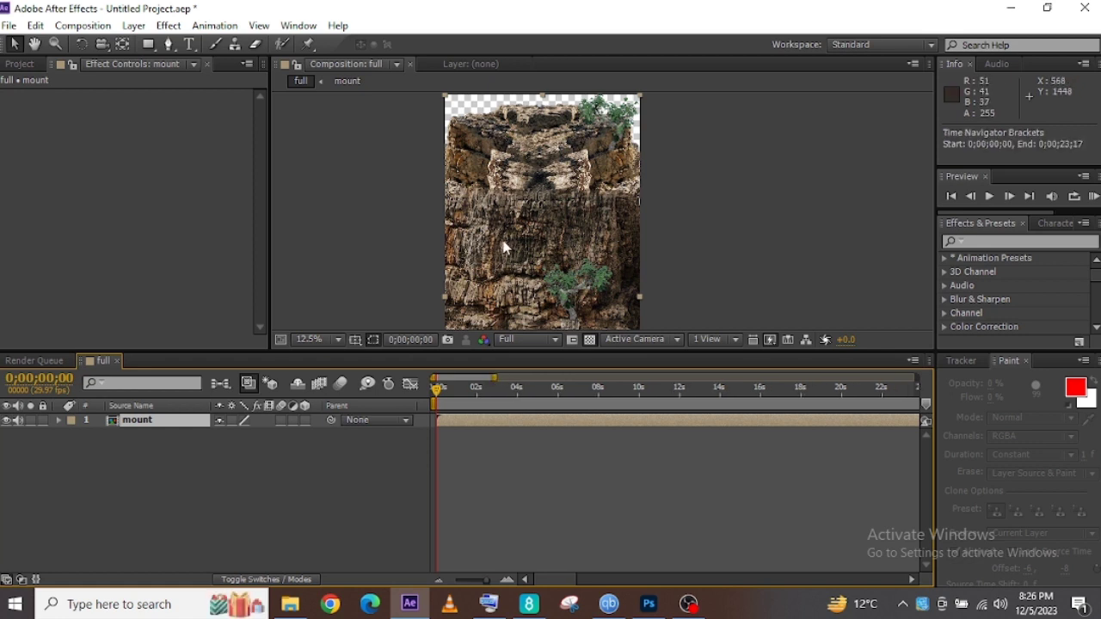
drag(505, 242, 507, 302)
- Import earth.png from the tutoria folder and add it to the full composition beneath the mount layer
click(8, 25)
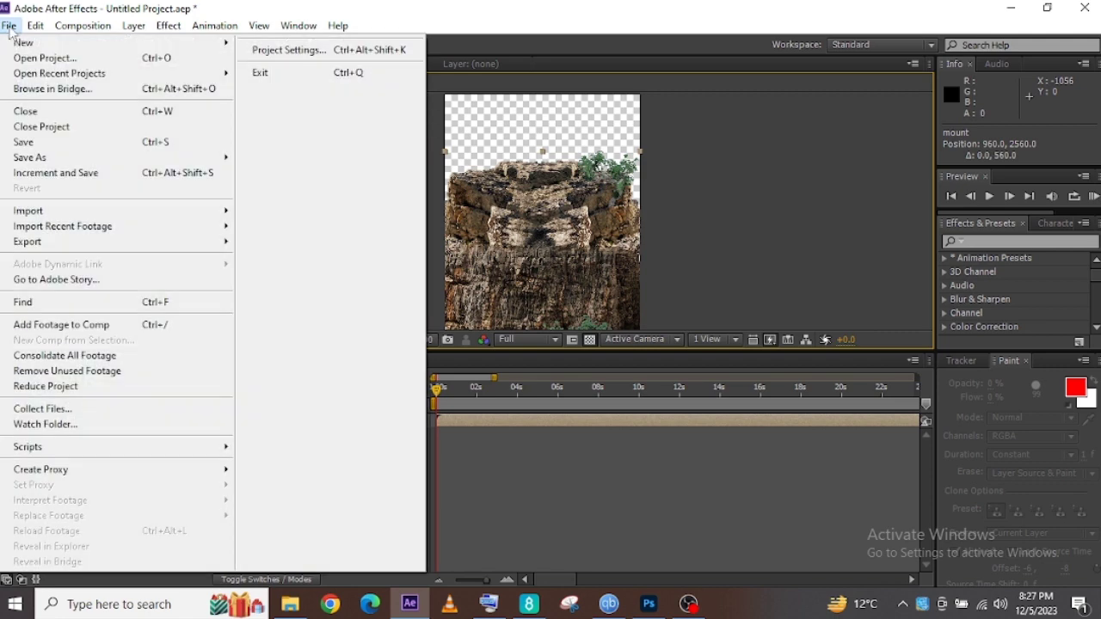
mouse_move(74, 211)
click(261, 213)
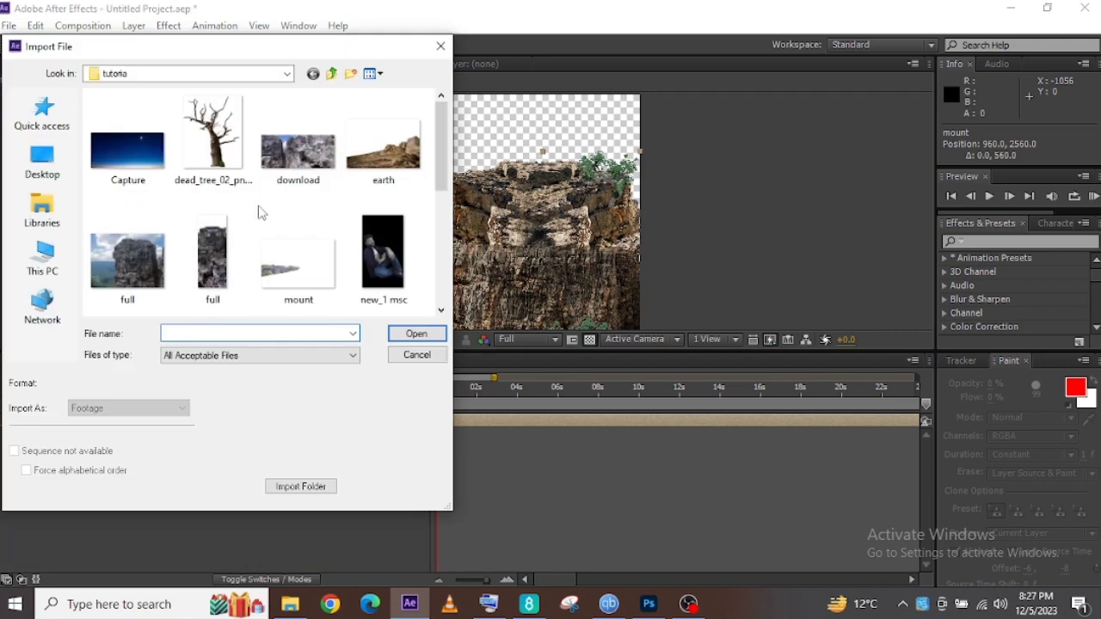
double_click(381, 142)
drag(47, 207, 68, 432)
- Enlarge the earth.png layer to the composition's width and place it behind the cliff top at position 968, 224
drag(547, 279, 550, 105)
drag(626, 163, 644, 192)
drag(561, 136, 563, 133)
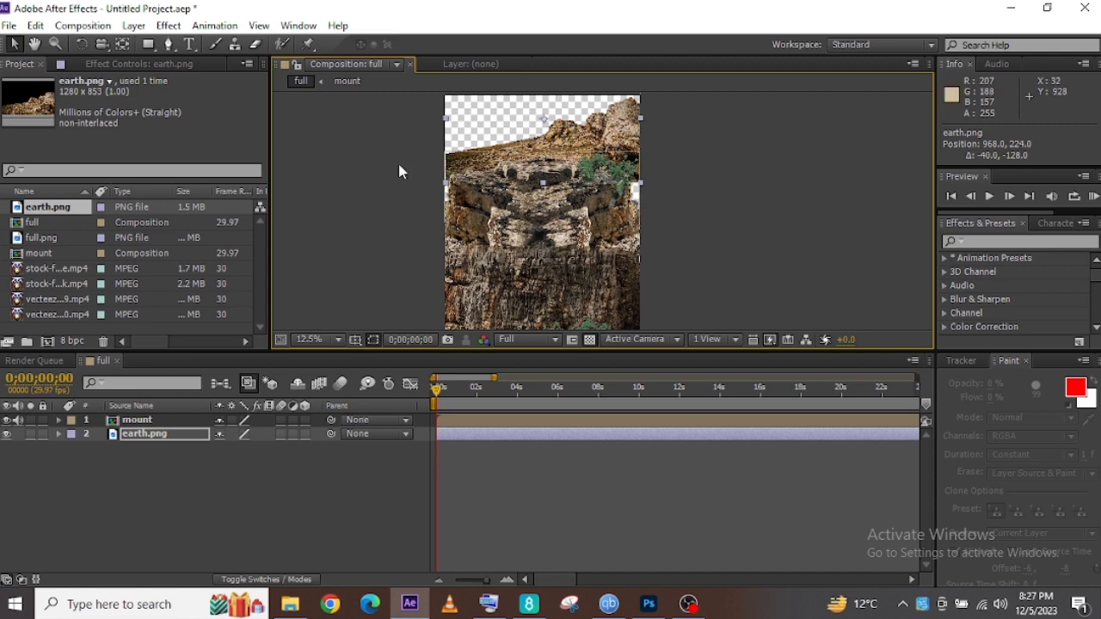
- Import mount.png from the tutoria folder and add it to the full composition beneath the earth.png layer
click(10, 25)
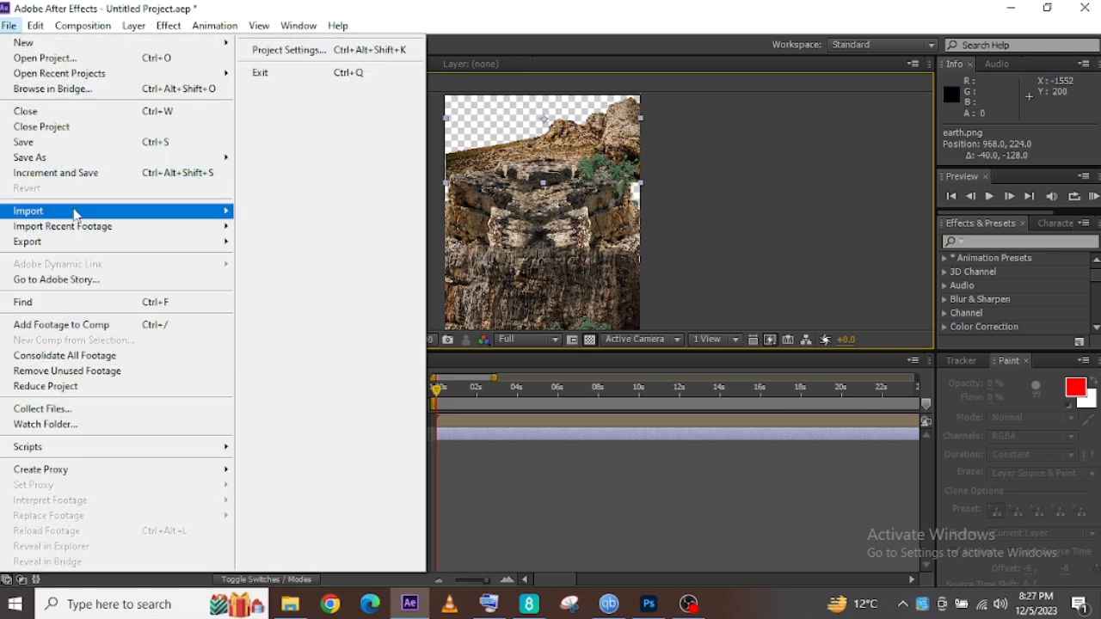
mouse_move(77, 211)
click(262, 213)
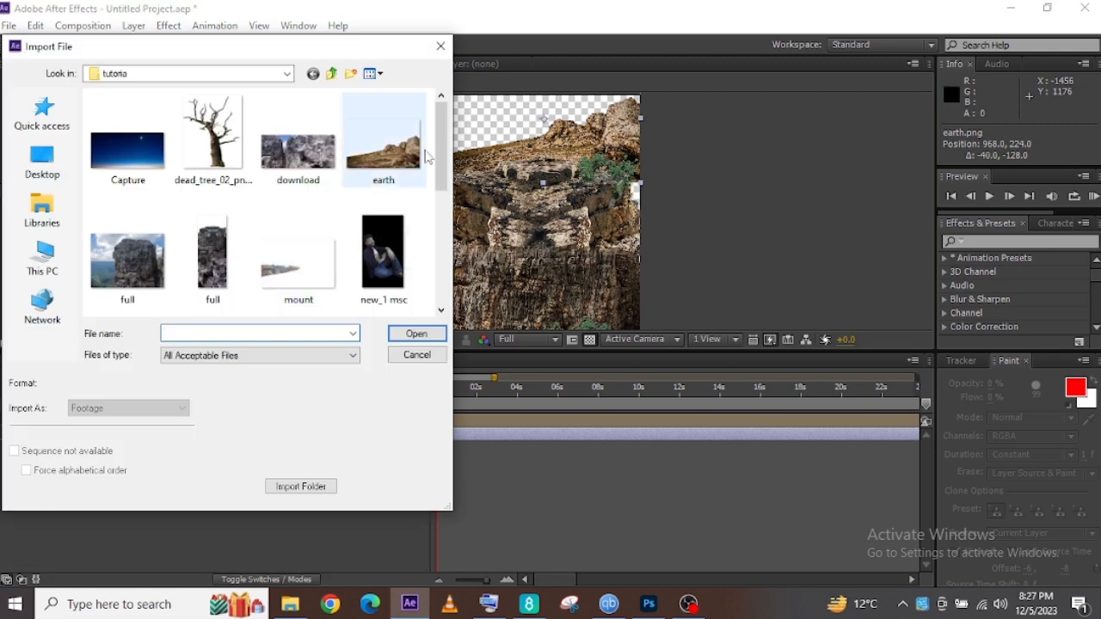
scroll(305, 207, down, 1)
double_click(307, 197)
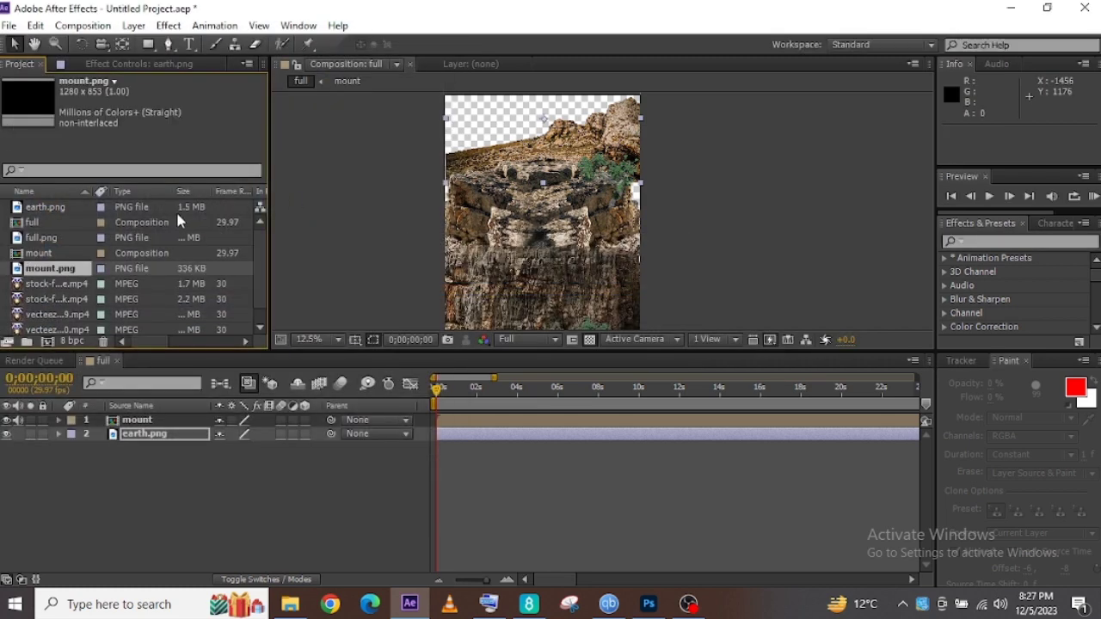
click(54, 254)
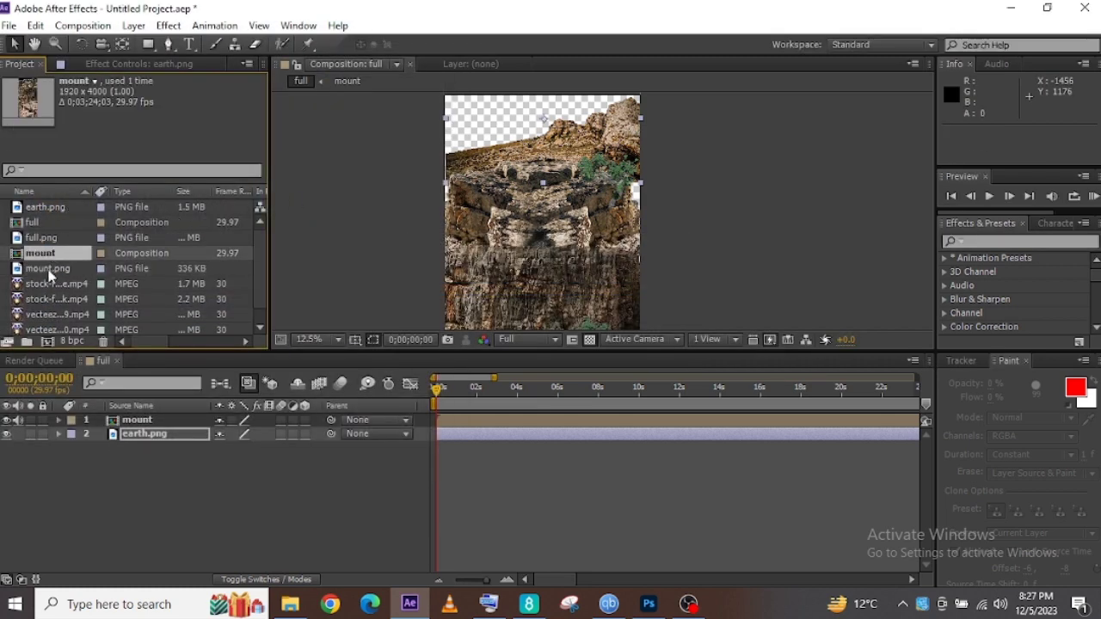
drag(50, 268, 80, 447)
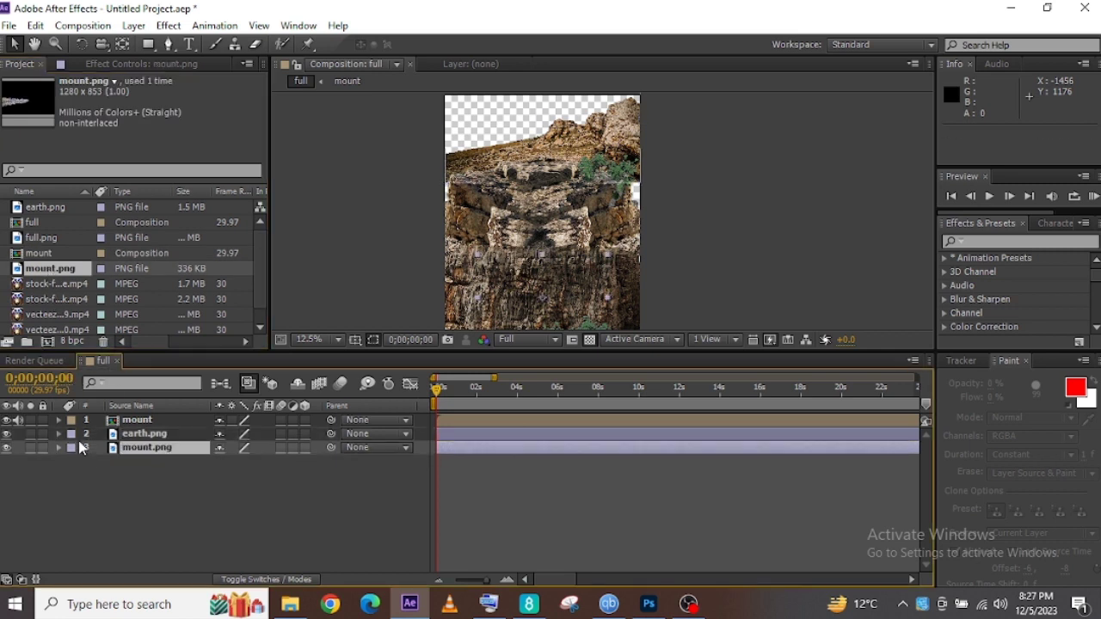
- Enlarge the mount.png layer and place it behind the earth.png hills at position 1056, 208
drag(516, 277, 482, 108)
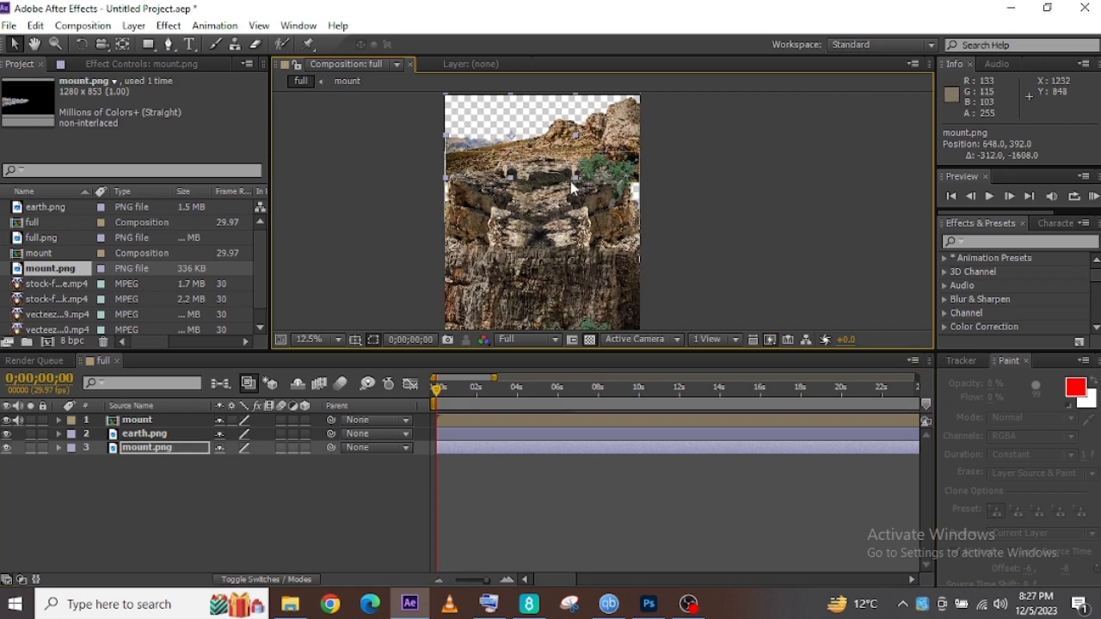
drag(517, 151, 546, 168)
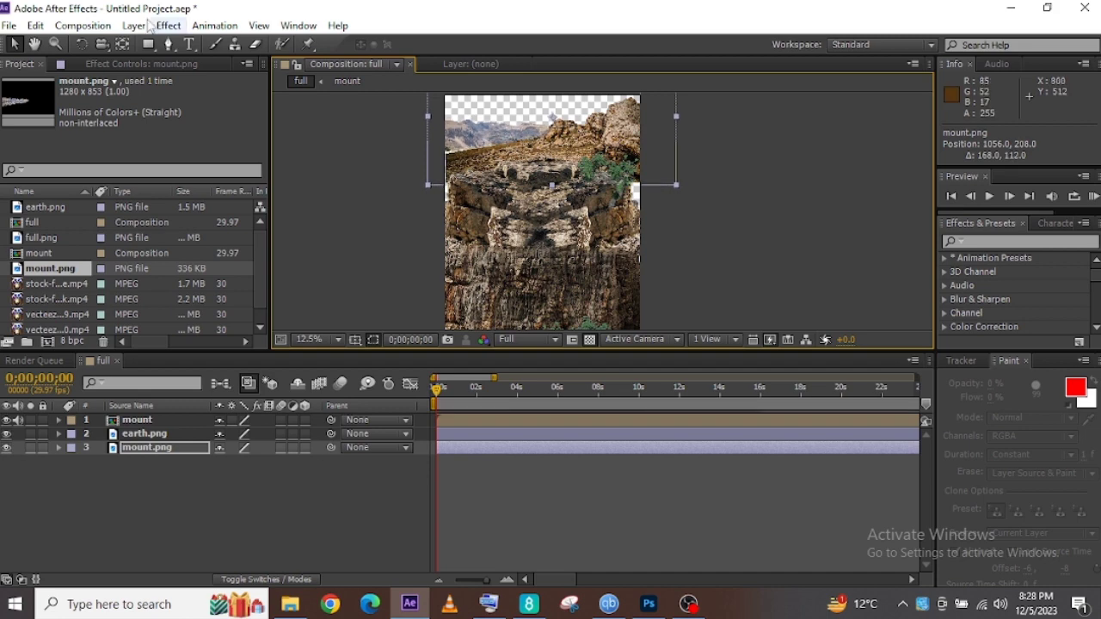
- Resize the full composition to 1280 px wide and 720 px high
click(101, 28)
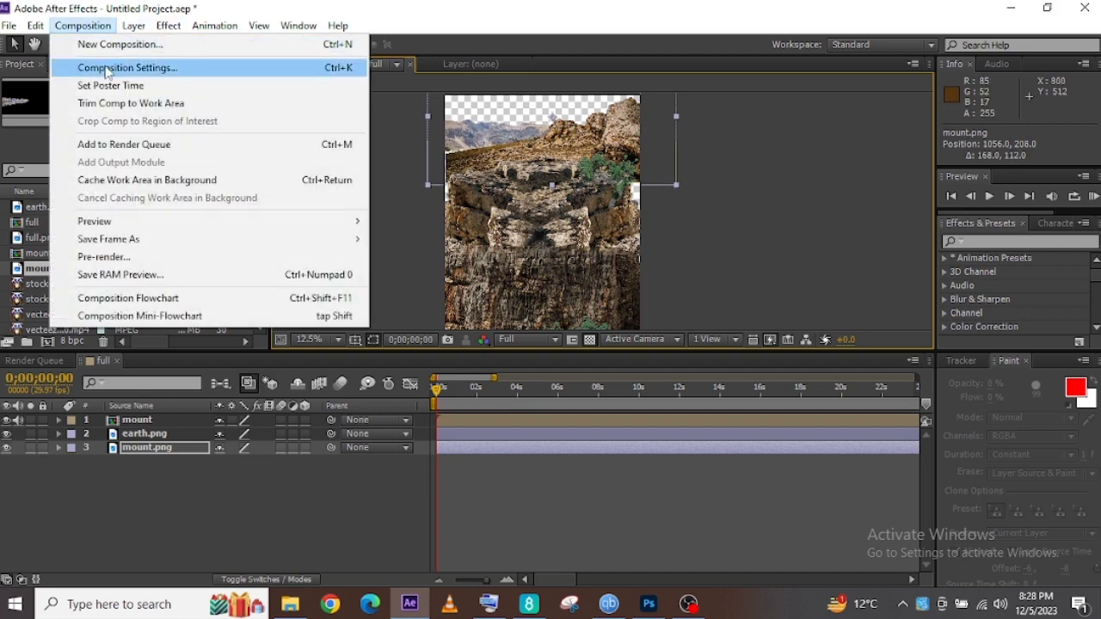
click(106, 69)
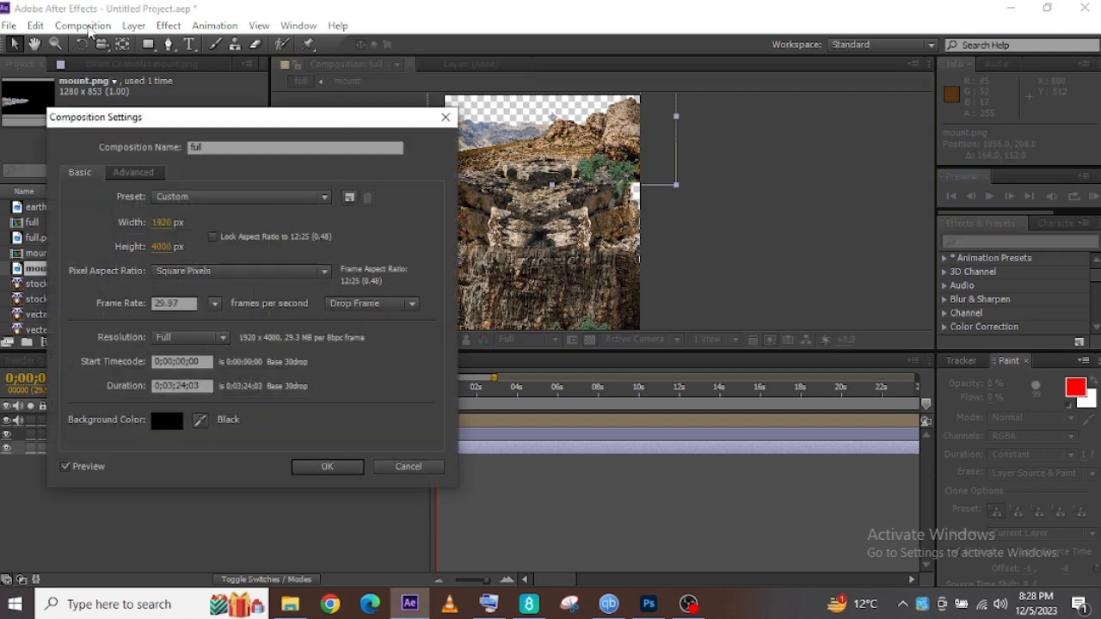
click(161, 222)
text(12)
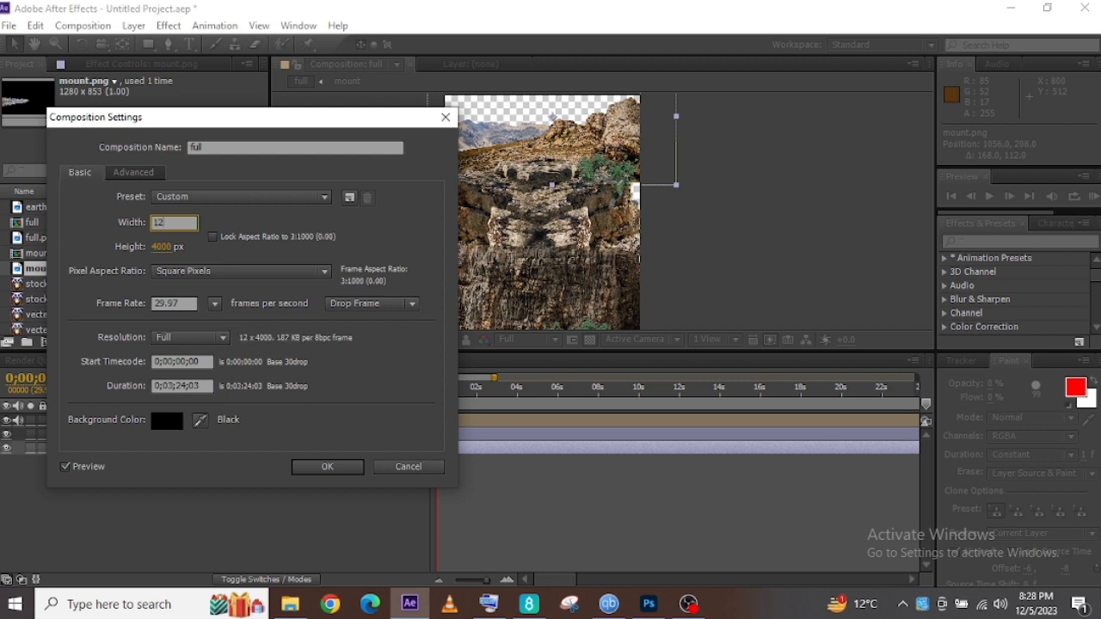
text(80)
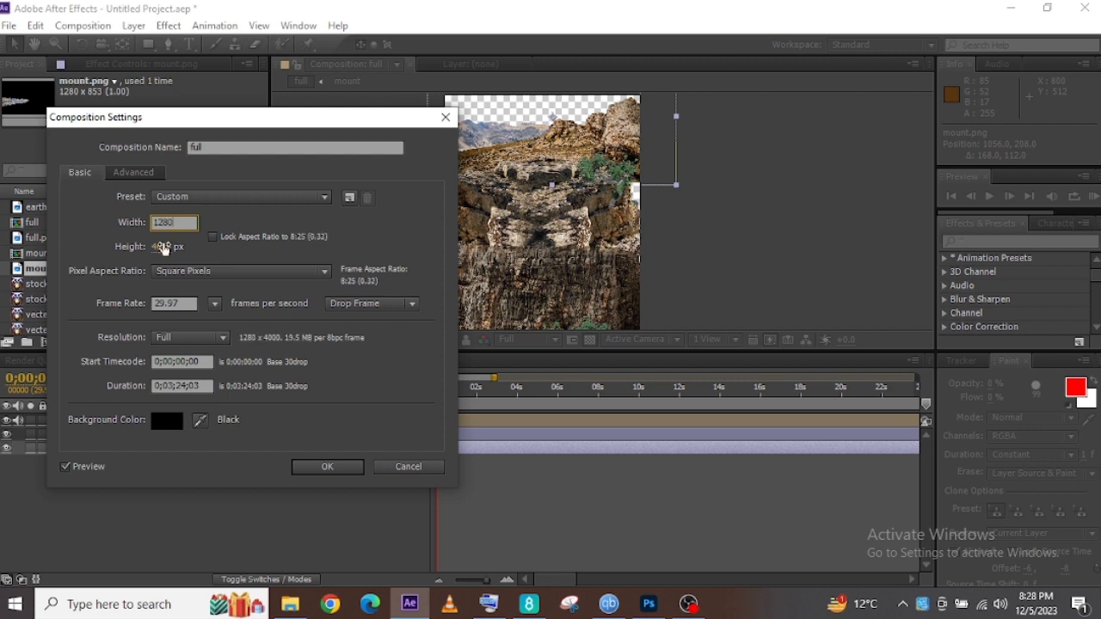
click(164, 248)
text(720)
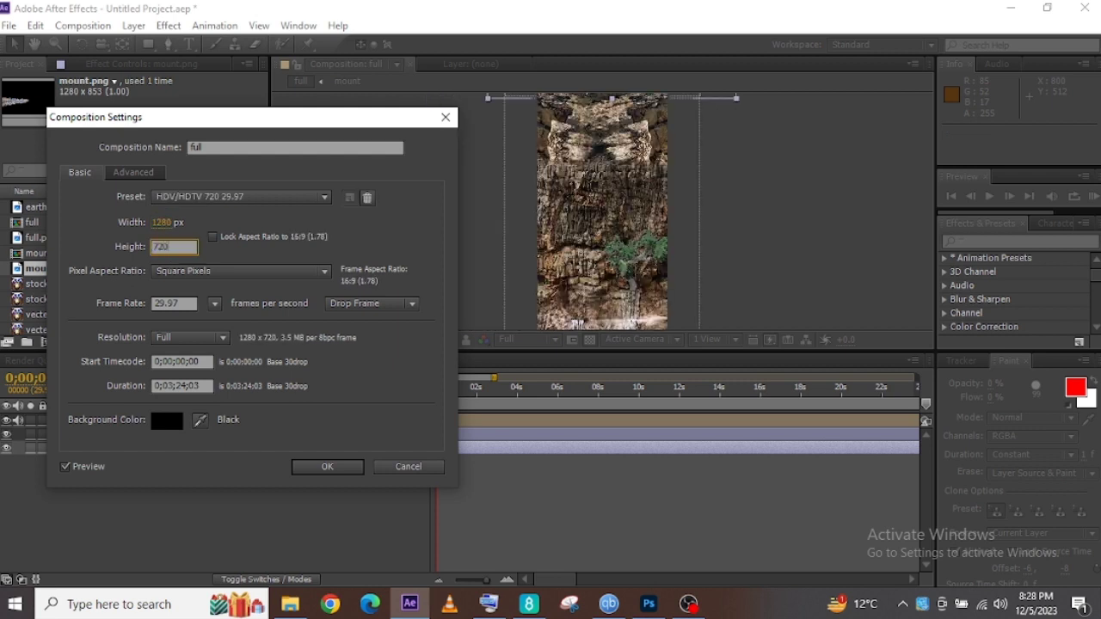
click(311, 470)
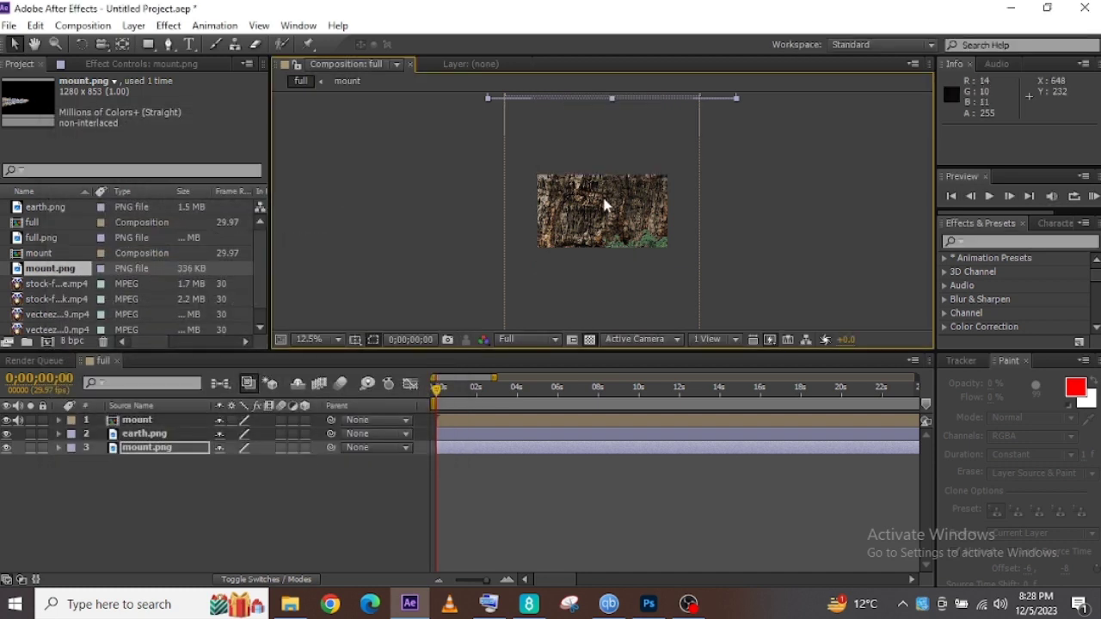
- Lower the mount composition layer to the base of the frame and move earth.png and mount.png together down into view behind it
drag(604, 199, 607, 360)
key(ctrl+Down)
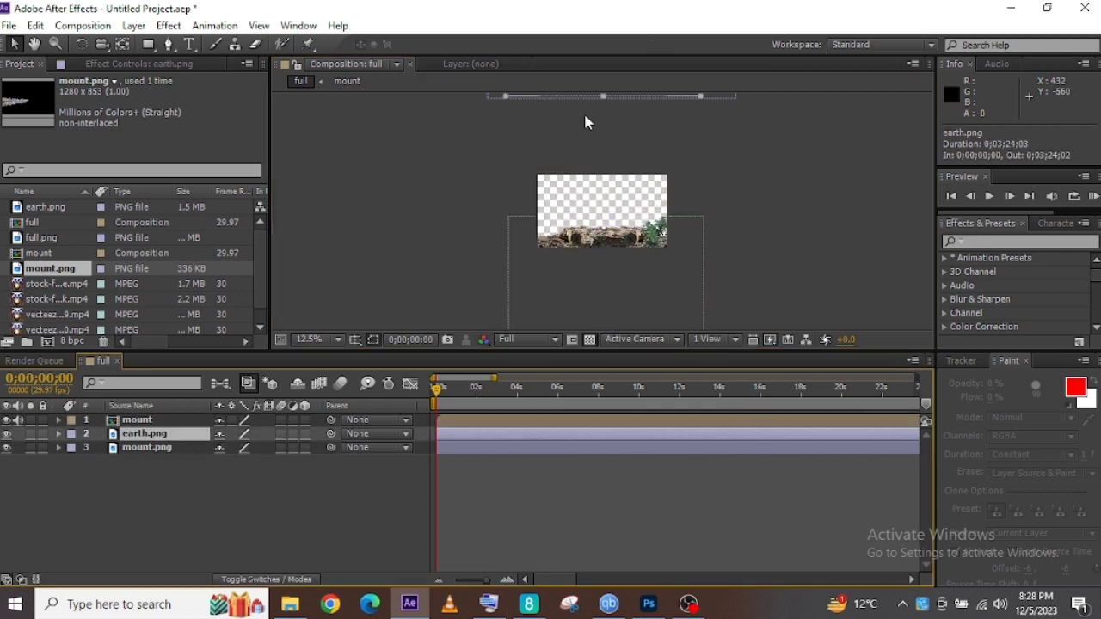
shift+click(536, 447)
drag(593, 101, 588, 244)
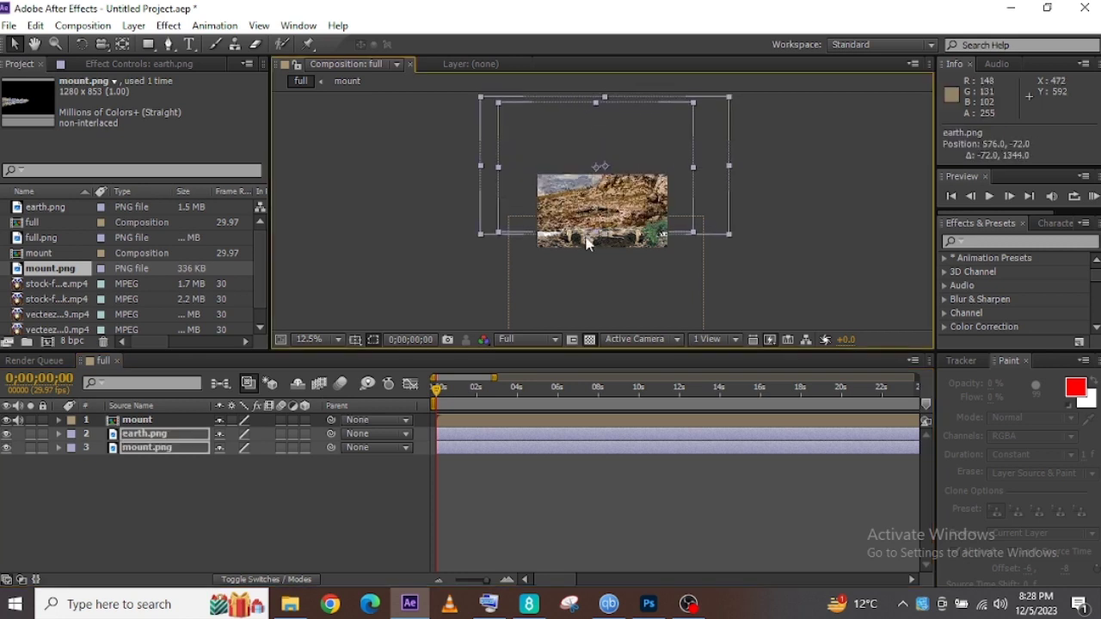
- Shrink the earth.png layer to about 101.6, 99.6% scale and place it across the frame just behind the cliff top
click(315, 339)
click(362, 180)
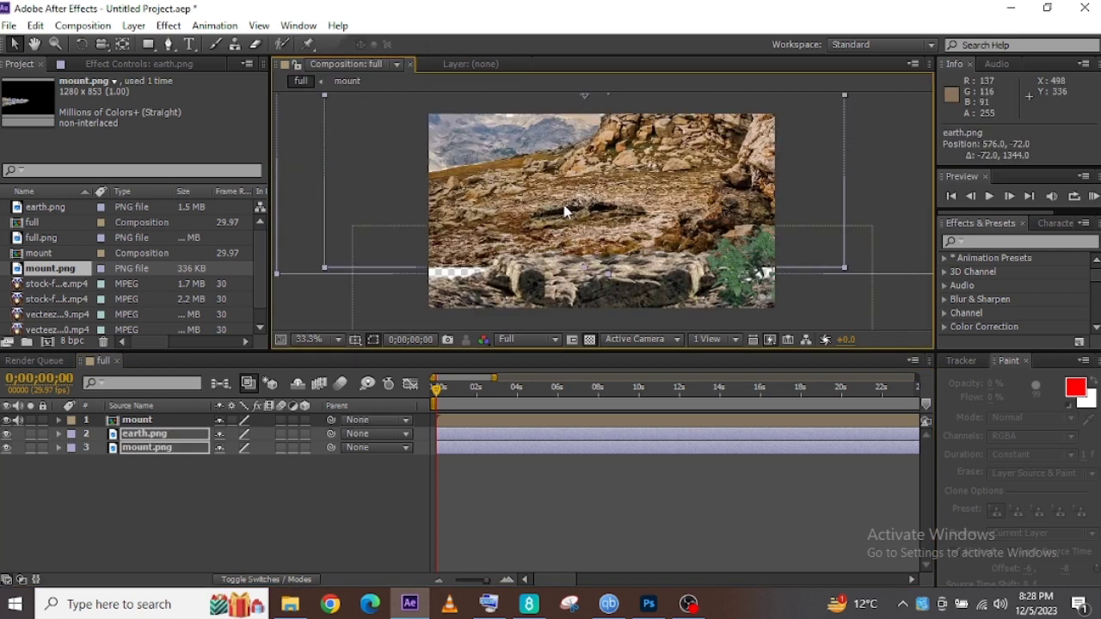
click(541, 435)
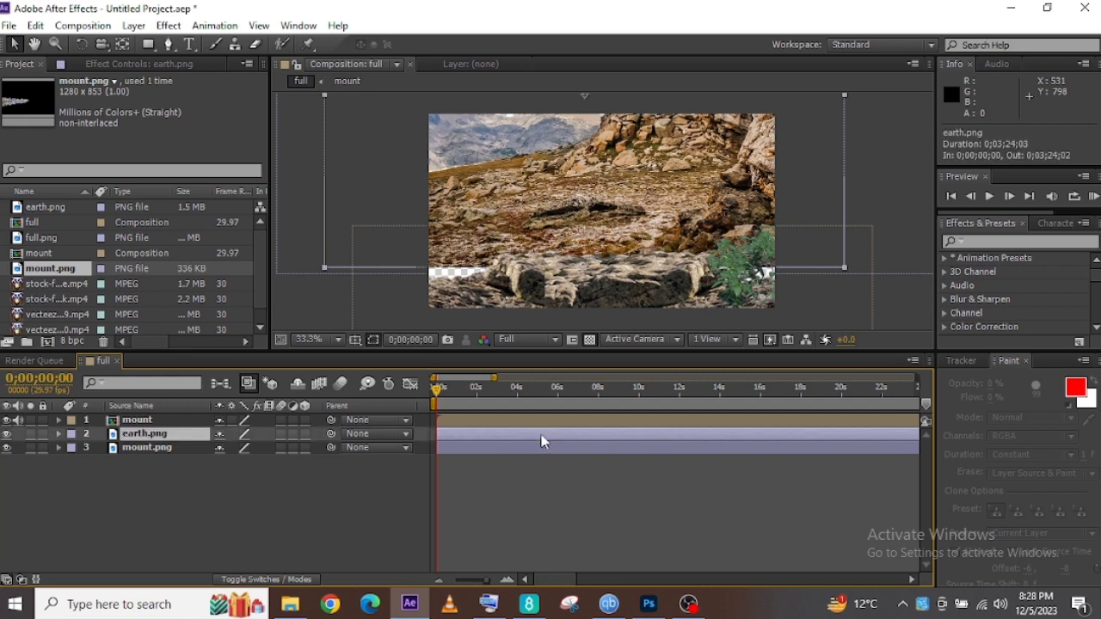
key(s)
drag(273, 456, 233, 456)
drag(549, 169, 582, 230)
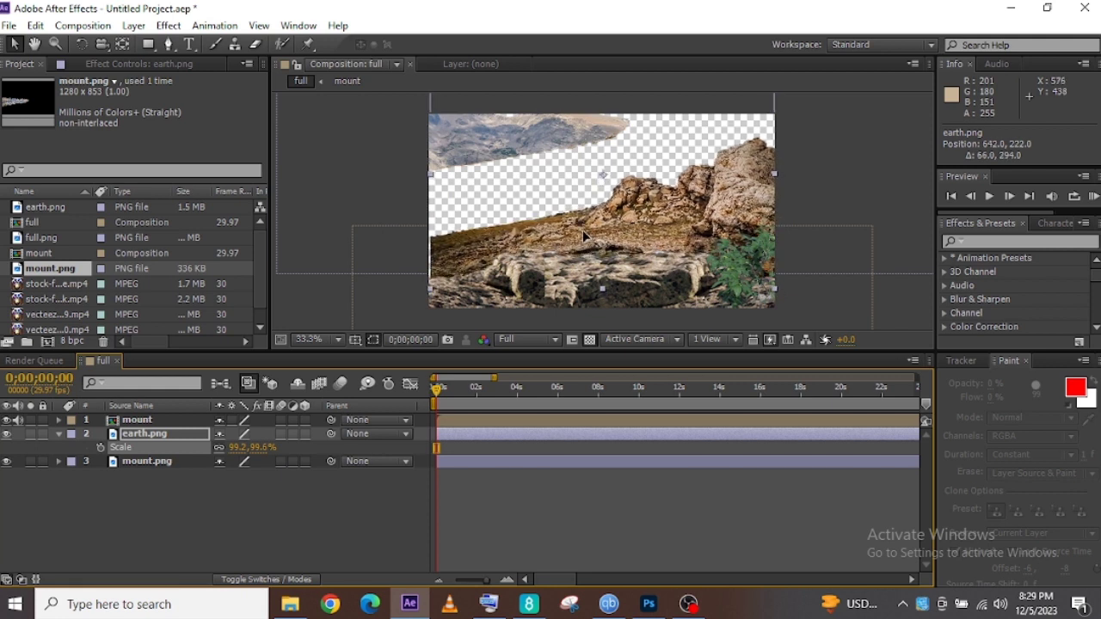
drag(778, 176, 779, 172)
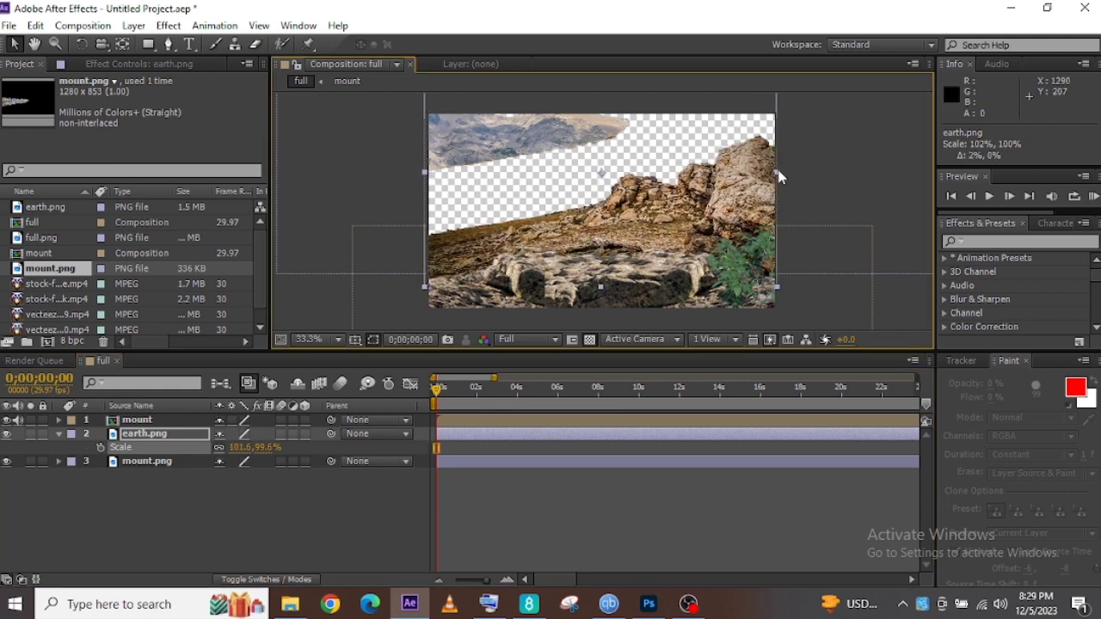
- Move the mount.png layer to position 853, 152 so its mountains sit directly behind the earth.png slope
click(623, 465)
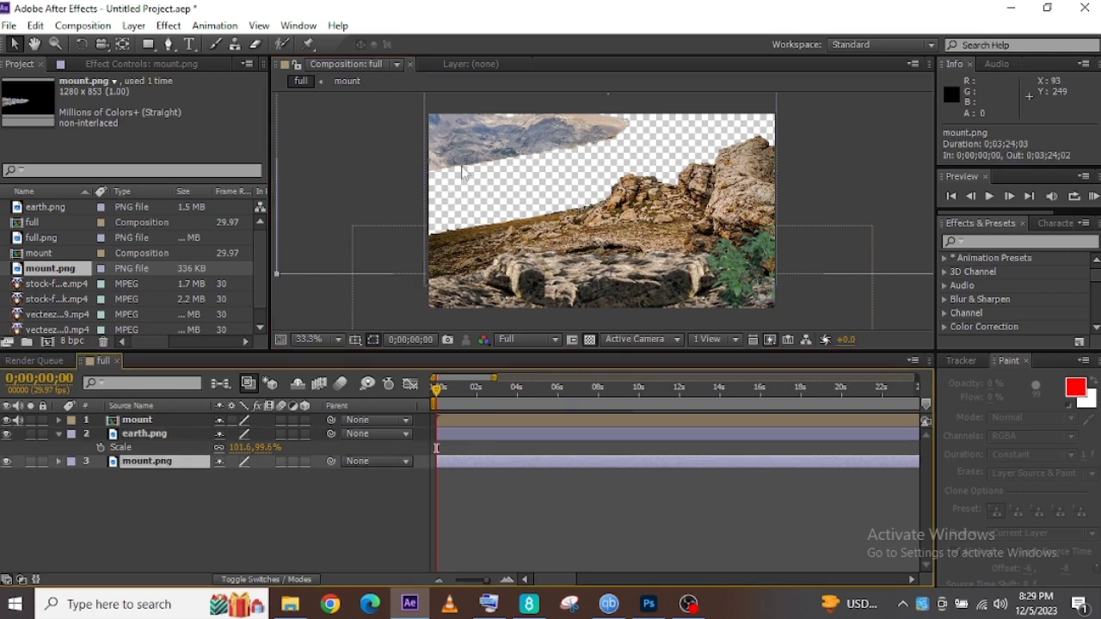
drag(470, 144, 520, 222)
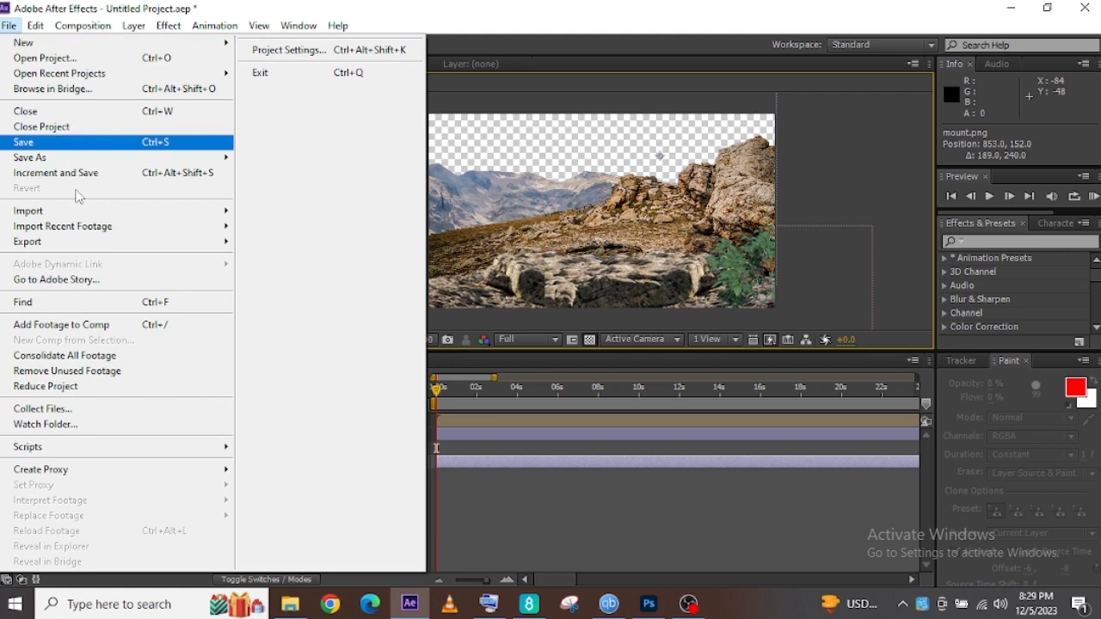
- Import Capture.JPG from the tutoria folder, add it beneath mount.png, and enlarge it as the sky at position 655, 168
click(8, 25)
mouse_move(83, 214)
click(268, 211)
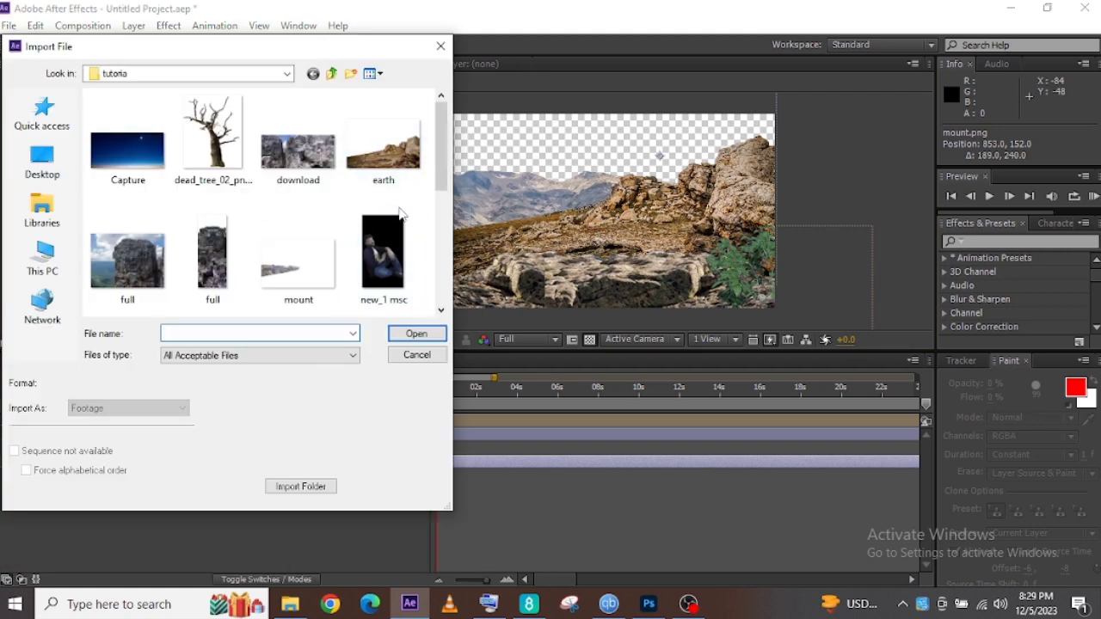
double_click(145, 159)
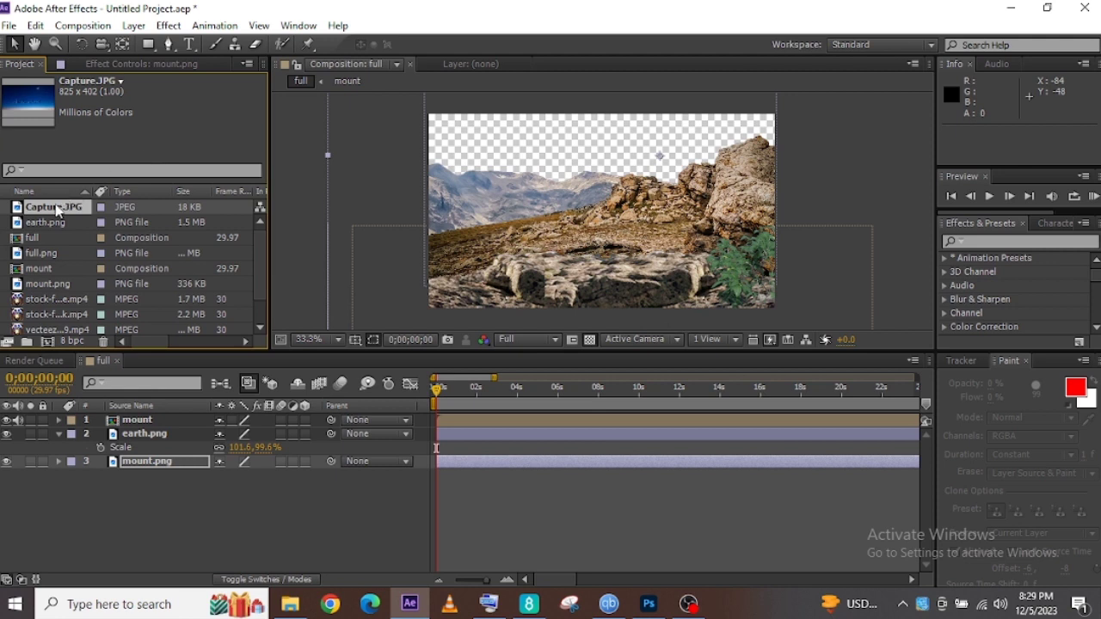
drag(113, 383, 112, 470)
drag(714, 164, 714, 120)
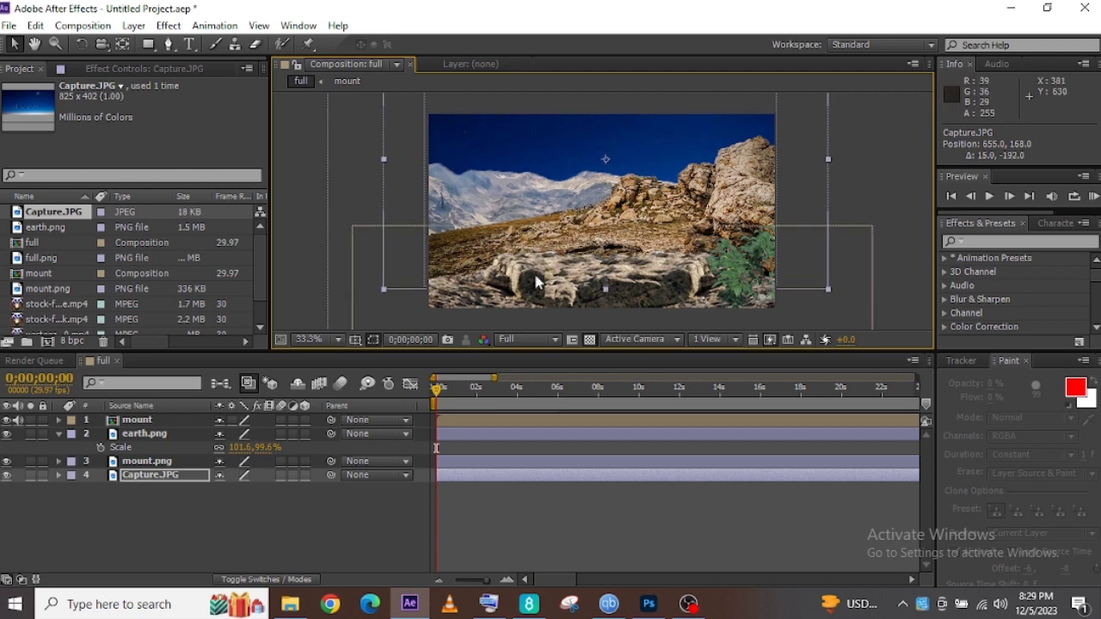
- Move the mount composition layer slightly down to position 677, 2452
click(577, 428)
drag(600, 272, 599, 279)
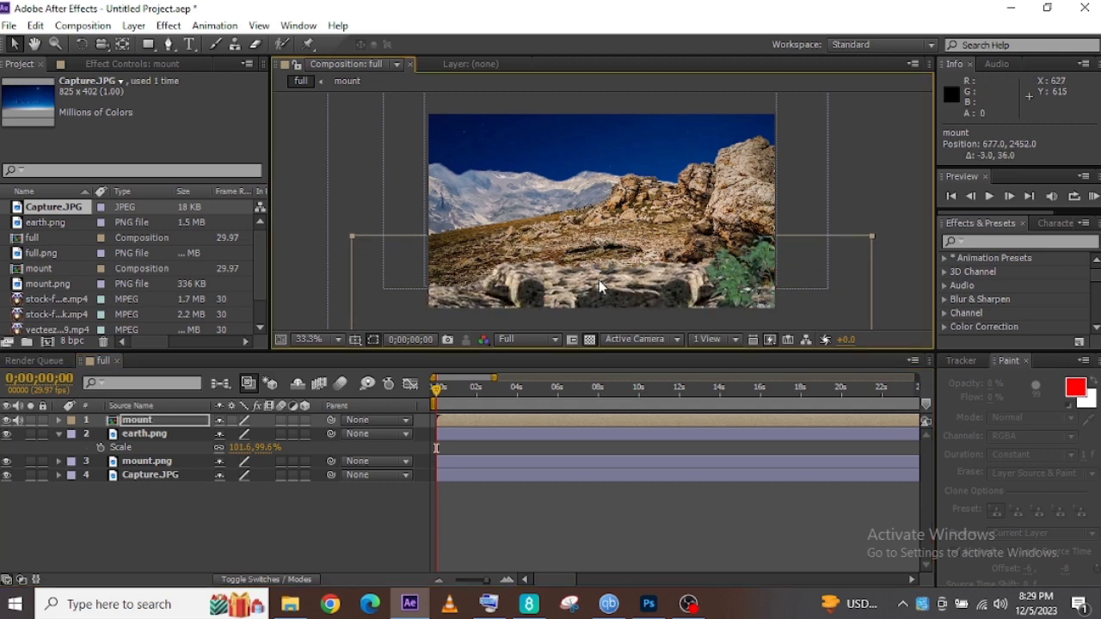
- Import new_1 msc.avi from the tutoria folder and add it to the full composition beneath the mount layer
click(11, 26)
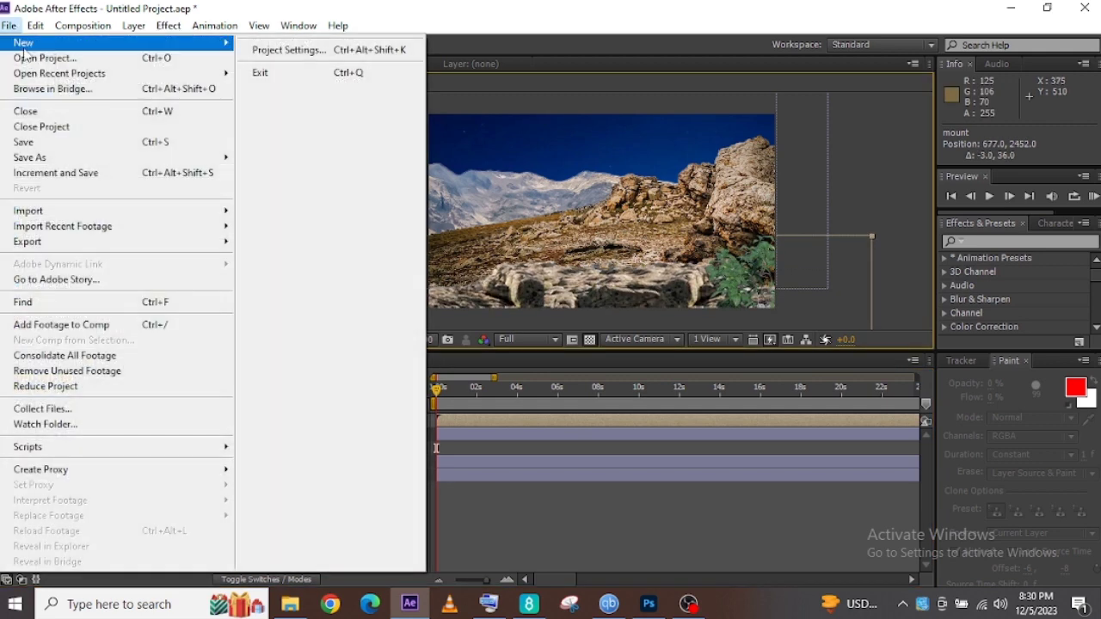
mouse_move(175, 211)
click(270, 212)
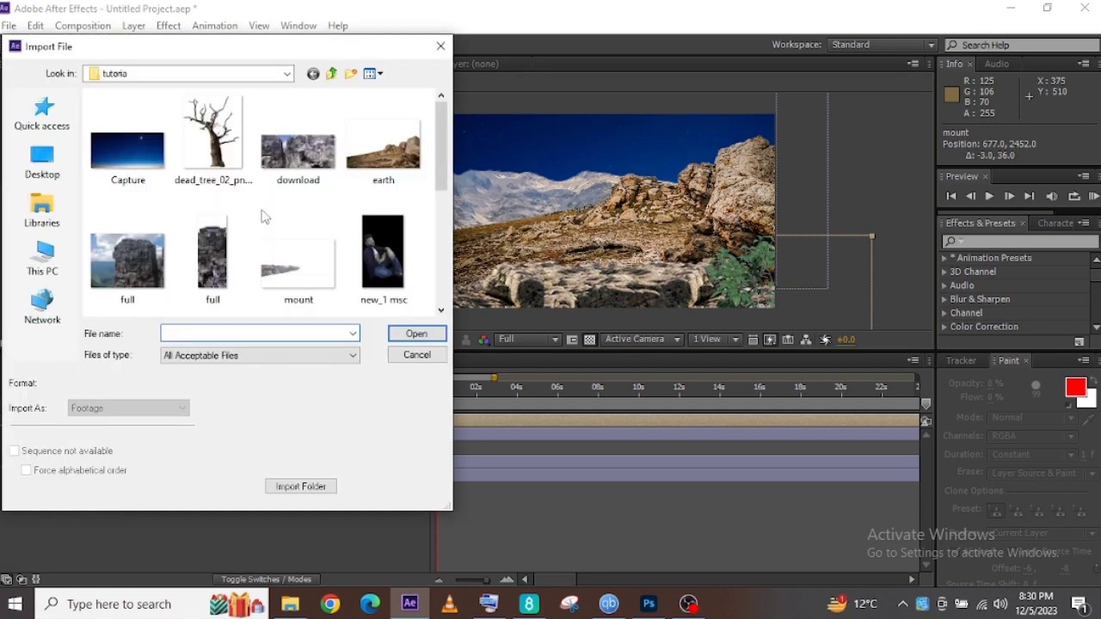
double_click(382, 249)
drag(54, 298, 89, 418)
- Scale the new_1 msc.avi layer to 21% and seat the man on the slope at position 267, 423
key(s)
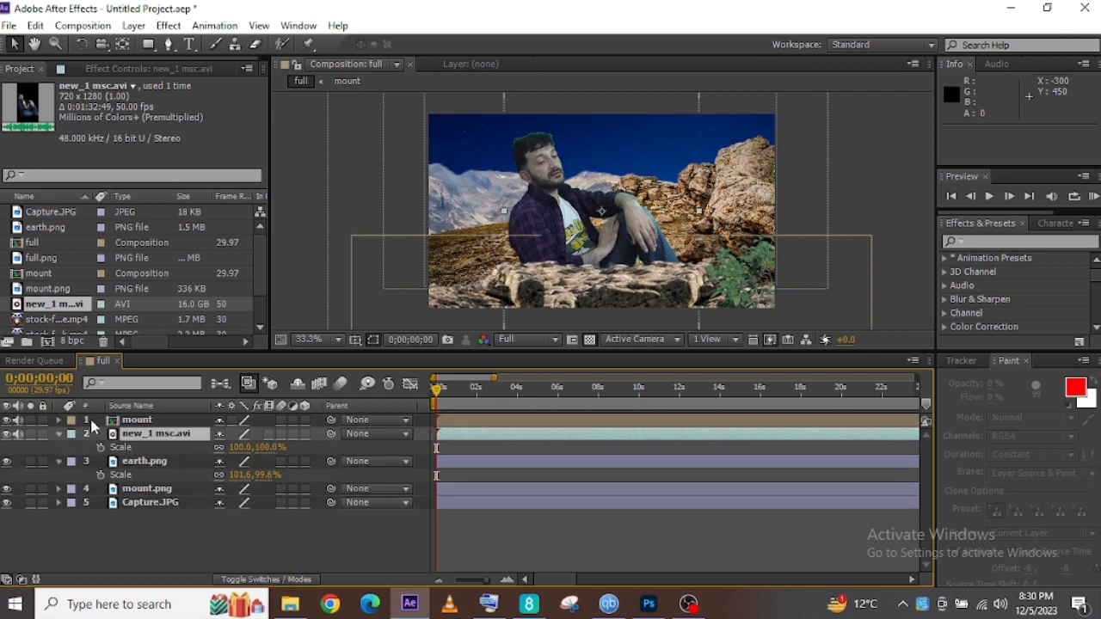
drag(275, 449, 215, 448)
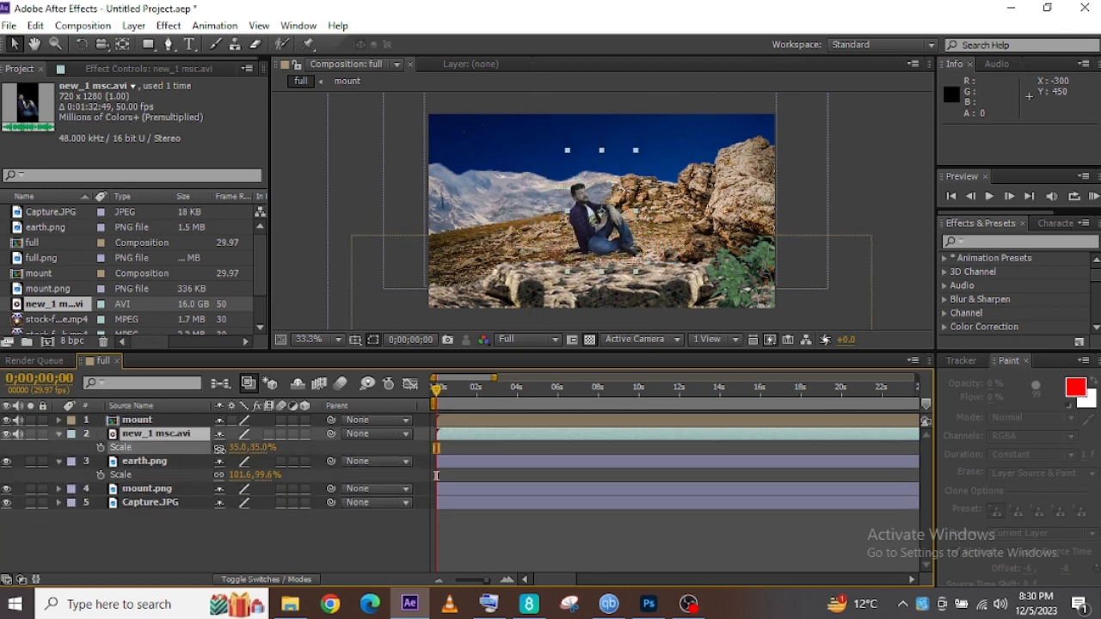
drag(587, 216, 477, 224)
click(340, 345)
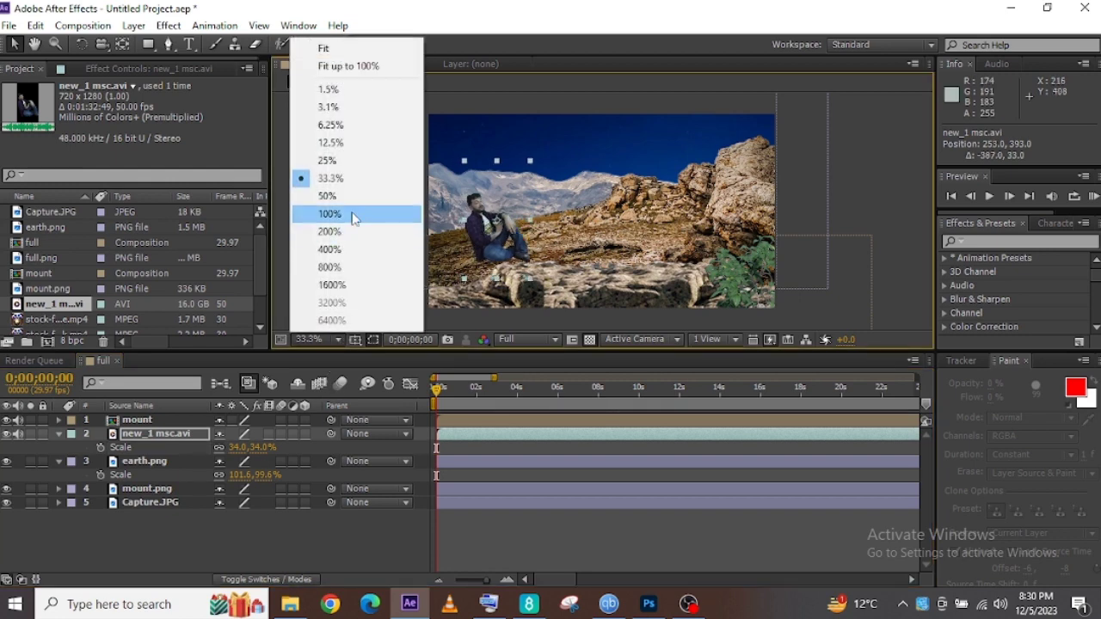
click(351, 198)
drag(427, 232, 428, 232)
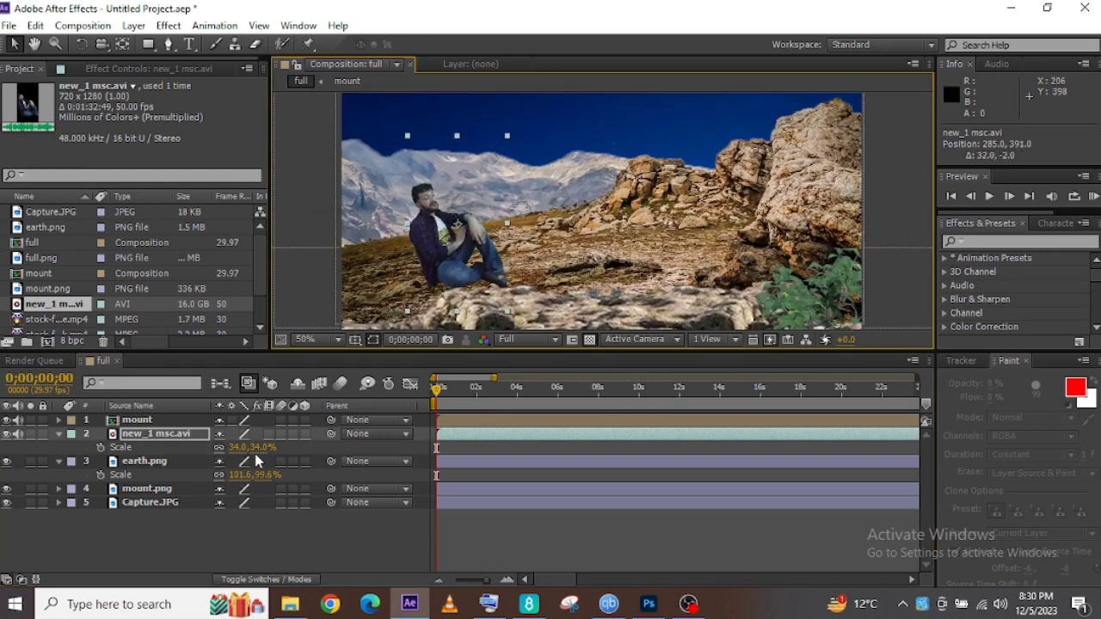
drag(256, 454, 228, 453)
drag(471, 277, 463, 291)
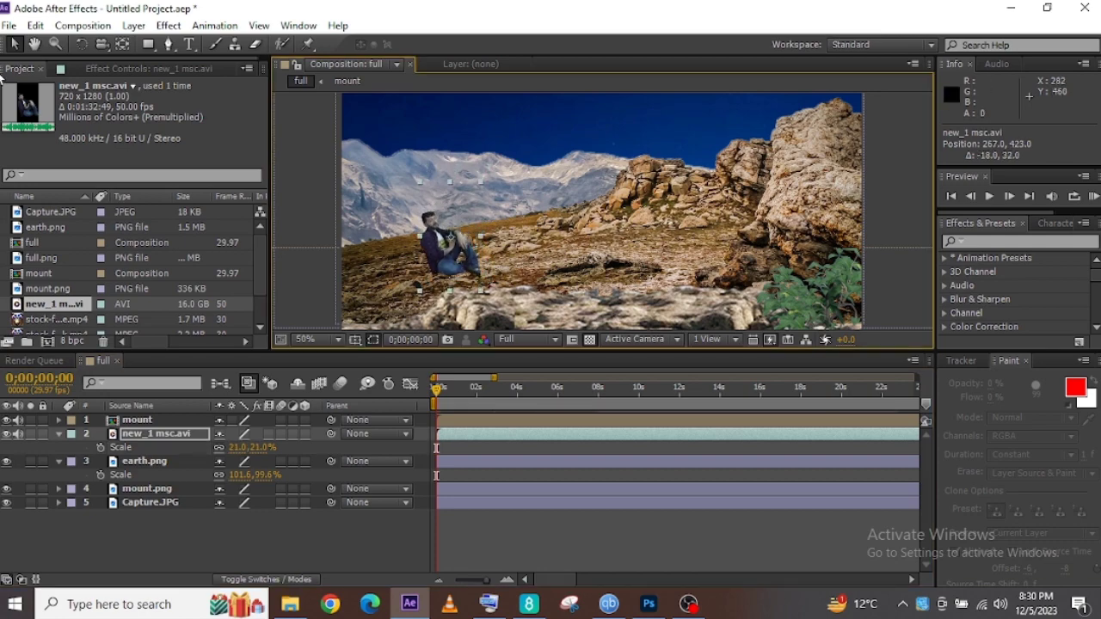
- Import the dead_tree_02 PNG from the tutoria folder and add it beneath the new_1 msc.avi layer
click(9, 26)
click(271, 212)
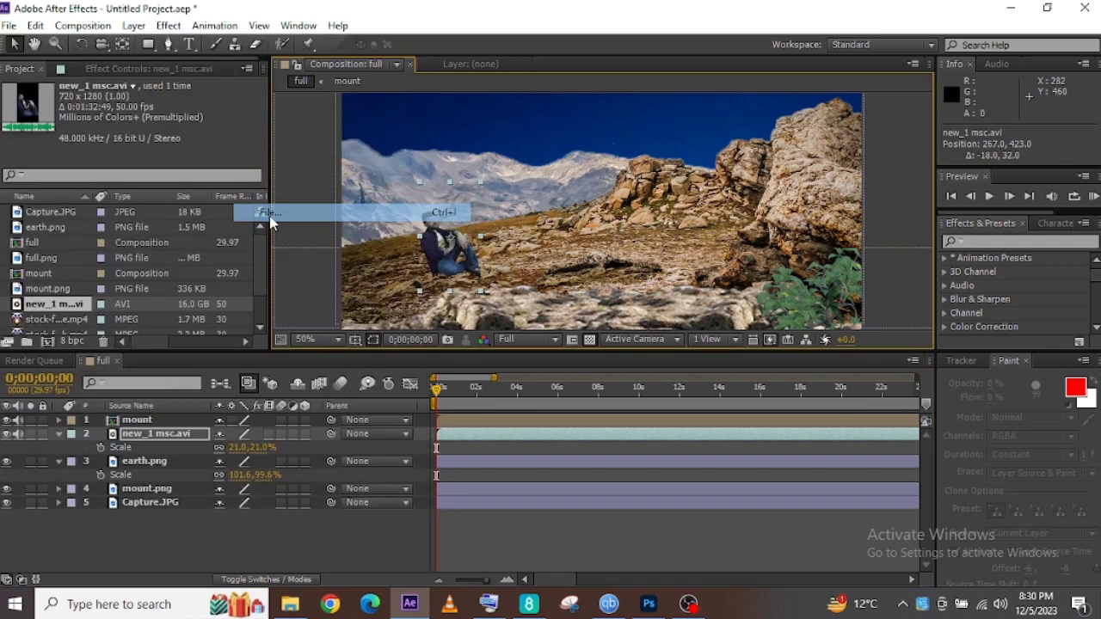
double_click(212, 139)
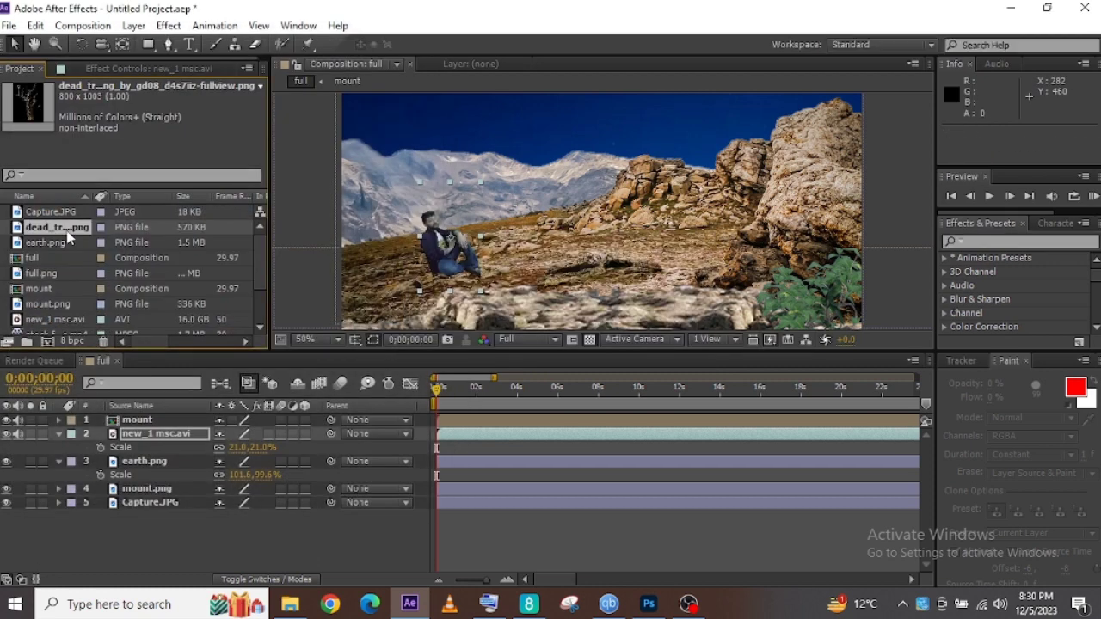
drag(105, 400, 112, 446)
- Shrink the dead tree layer and mirror it horizontally, with scale -40.5, 40.0%
key(s)
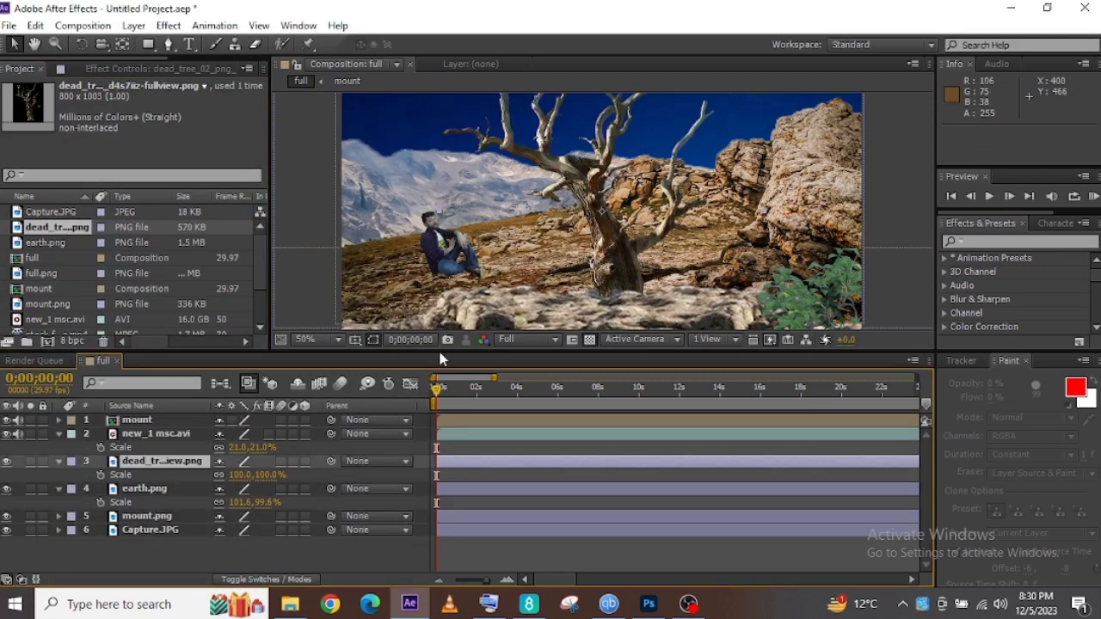
drag(263, 476, 212, 476)
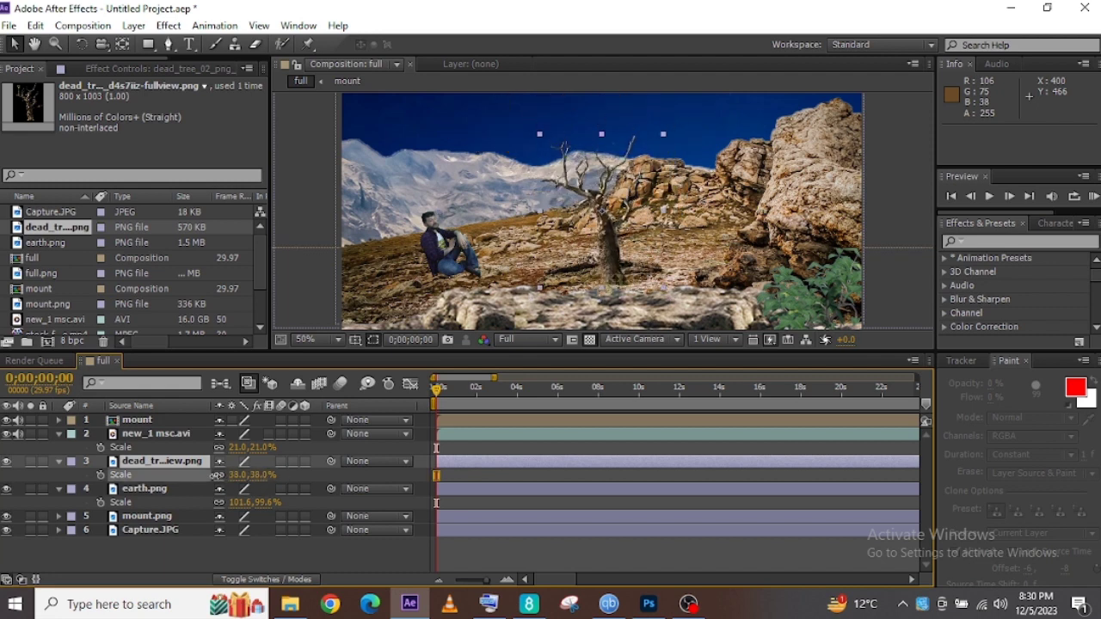
drag(538, 212, 670, 206)
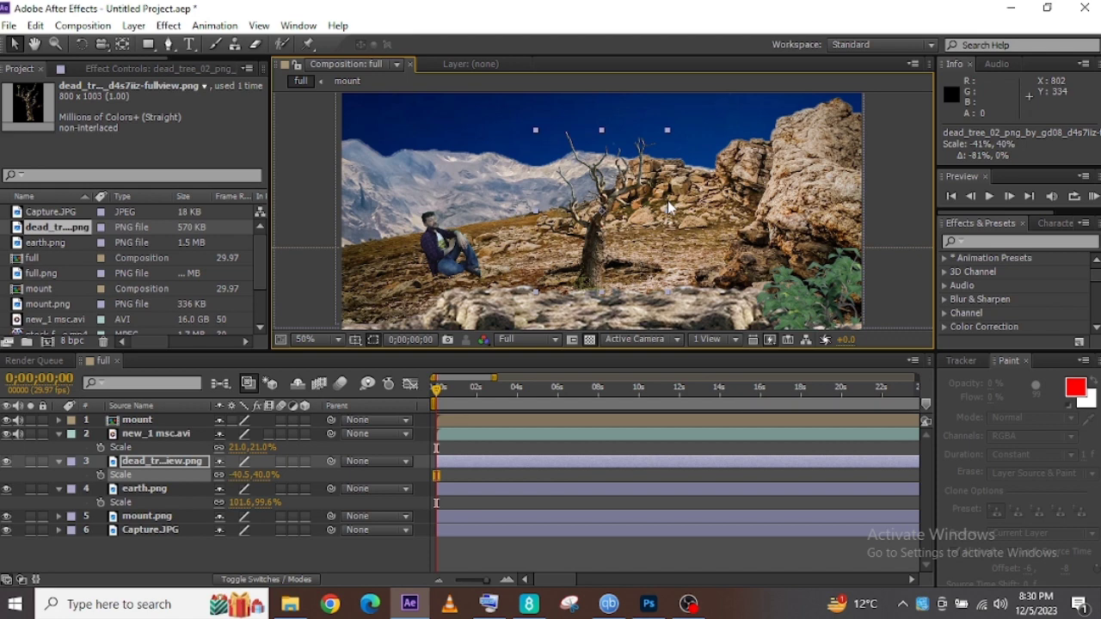
- Rotate the dead tree layer to -17° and place it behind the seated man at position 168, 350
key(r)
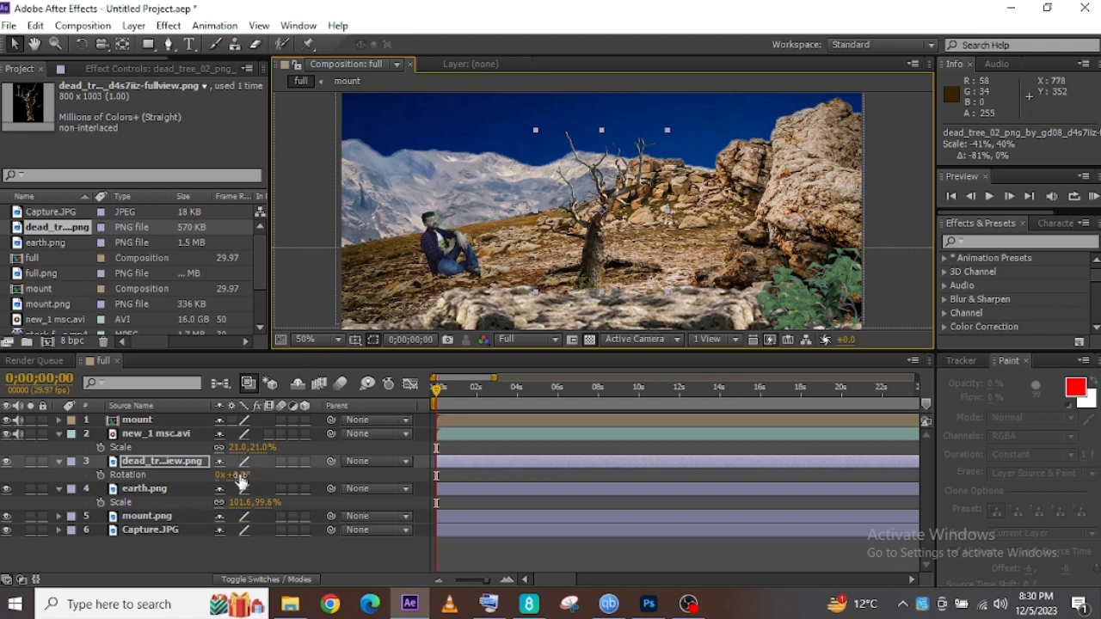
drag(242, 483, 224, 483)
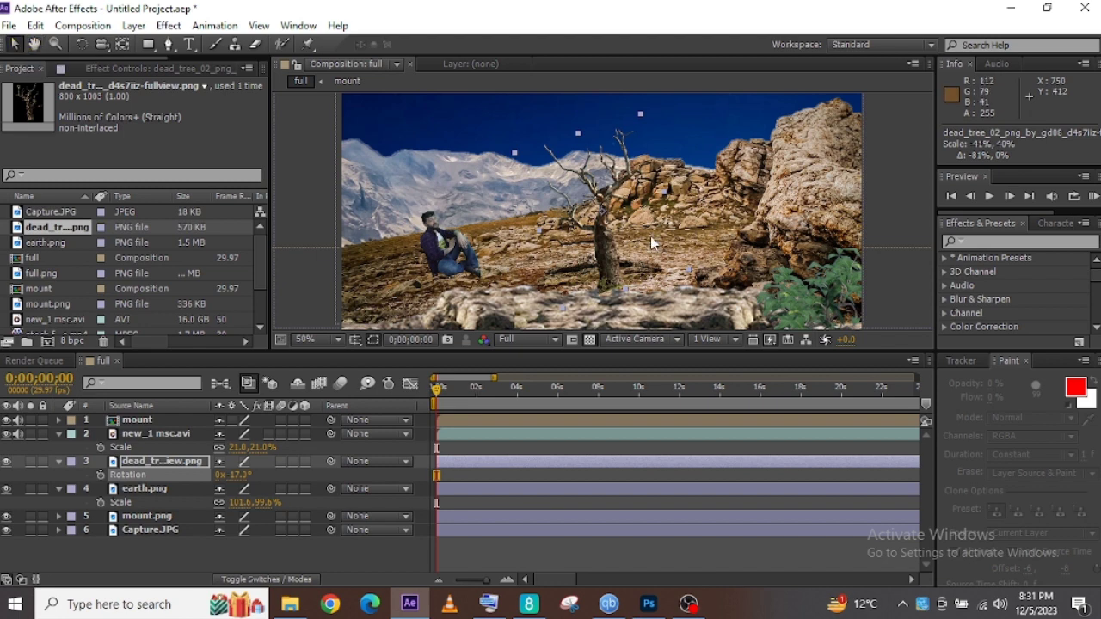
drag(651, 236, 416, 233)
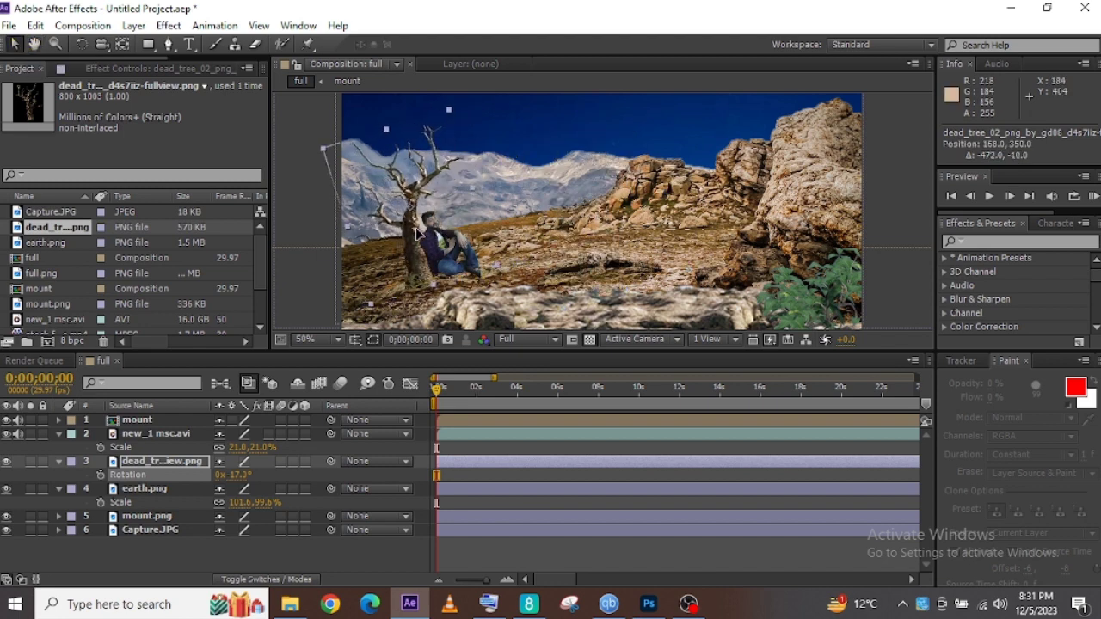
click(438, 127)
drag(437, 127, 453, 100)
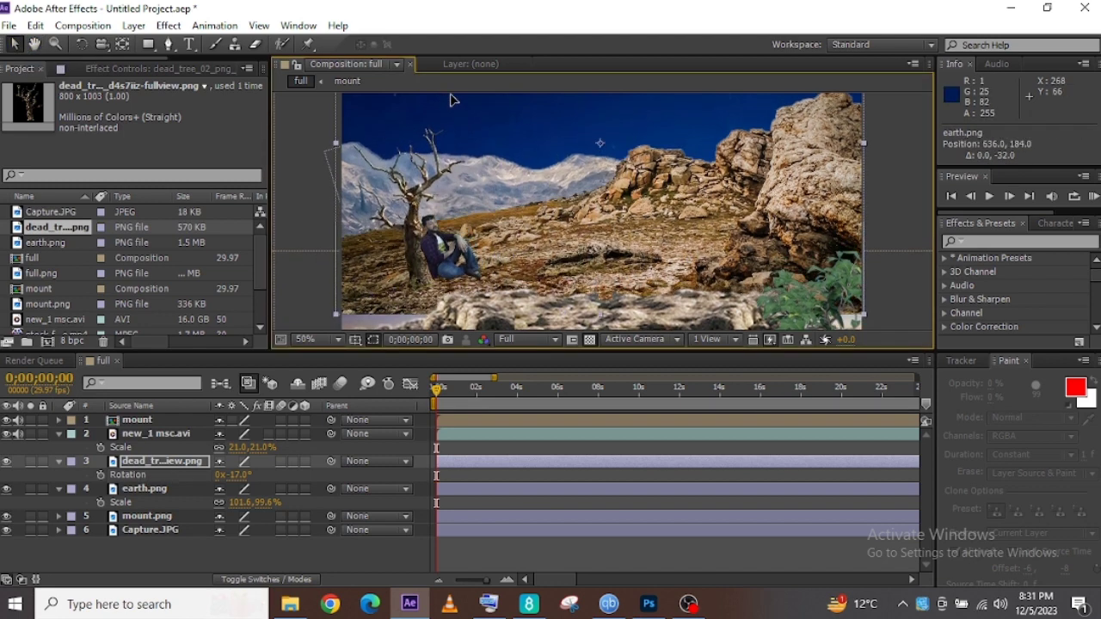
key(ctrl+z)
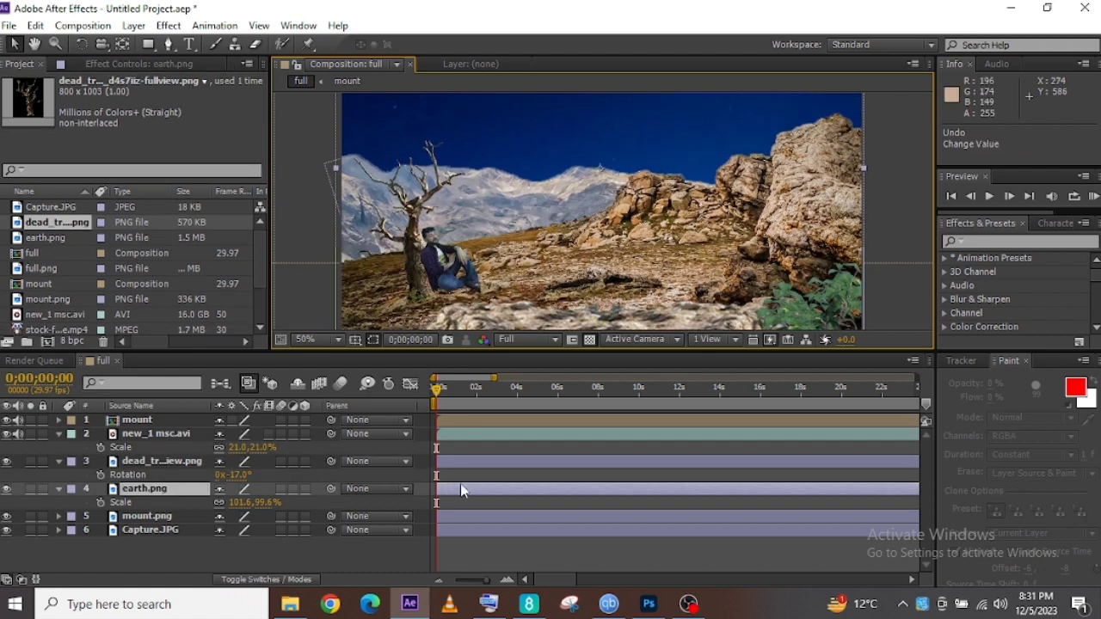
- Enlarge the dead tree layer to scale -52%, 52% and move it up to position 158, 282
click(461, 461)
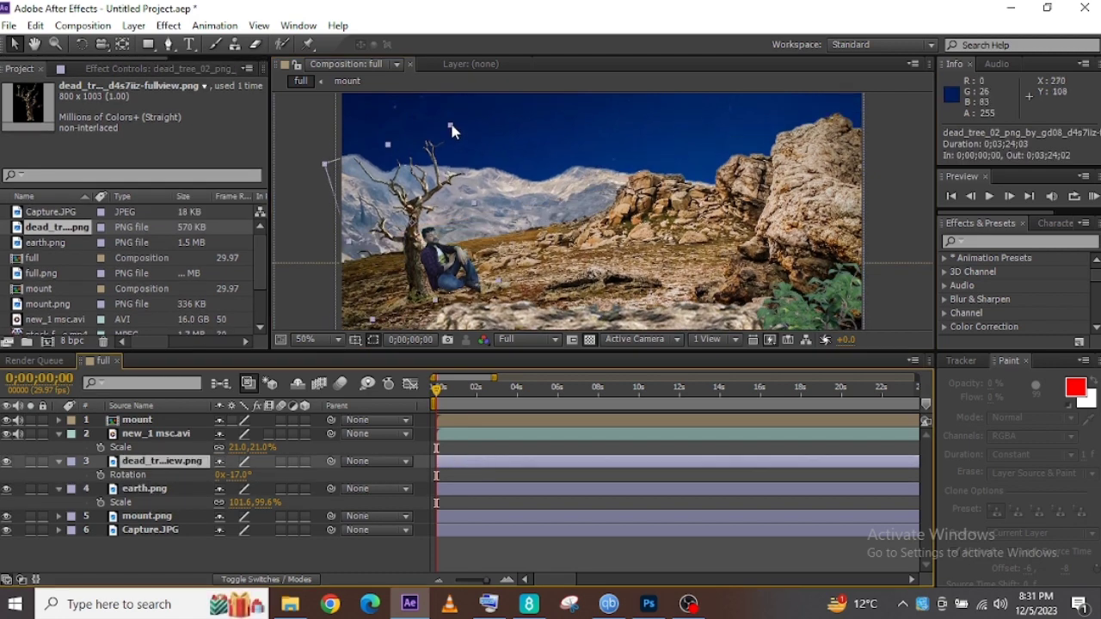
drag(452, 126, 463, 100)
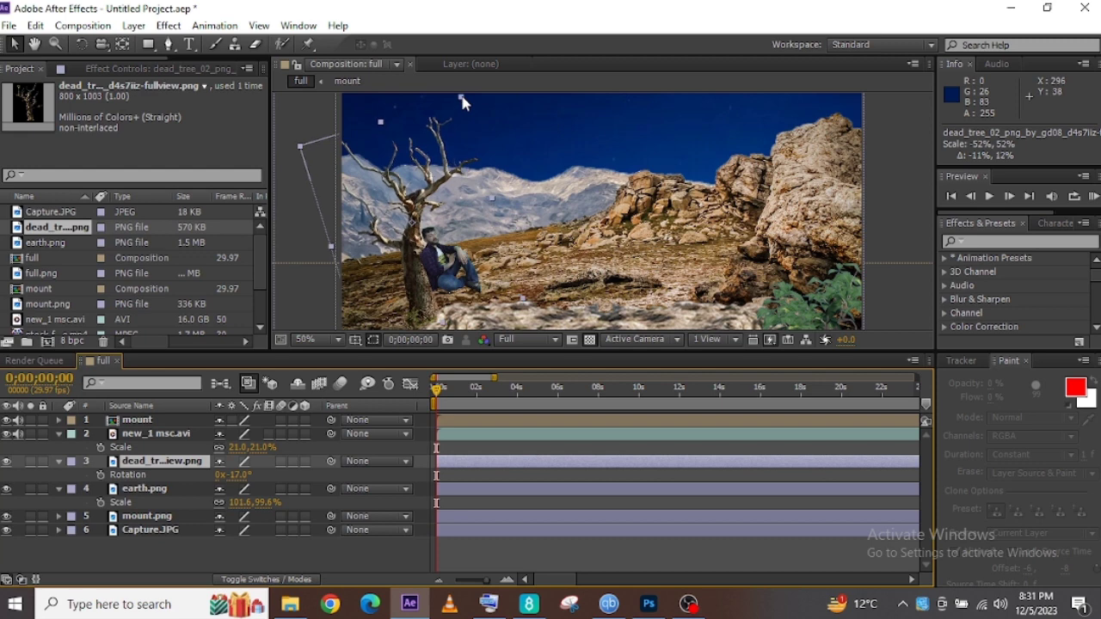
drag(417, 295, 412, 266)
- Fine-tune the dead tree's placement behind the seated man at 100% magnification, moving it to position 161, 289
click(336, 340)
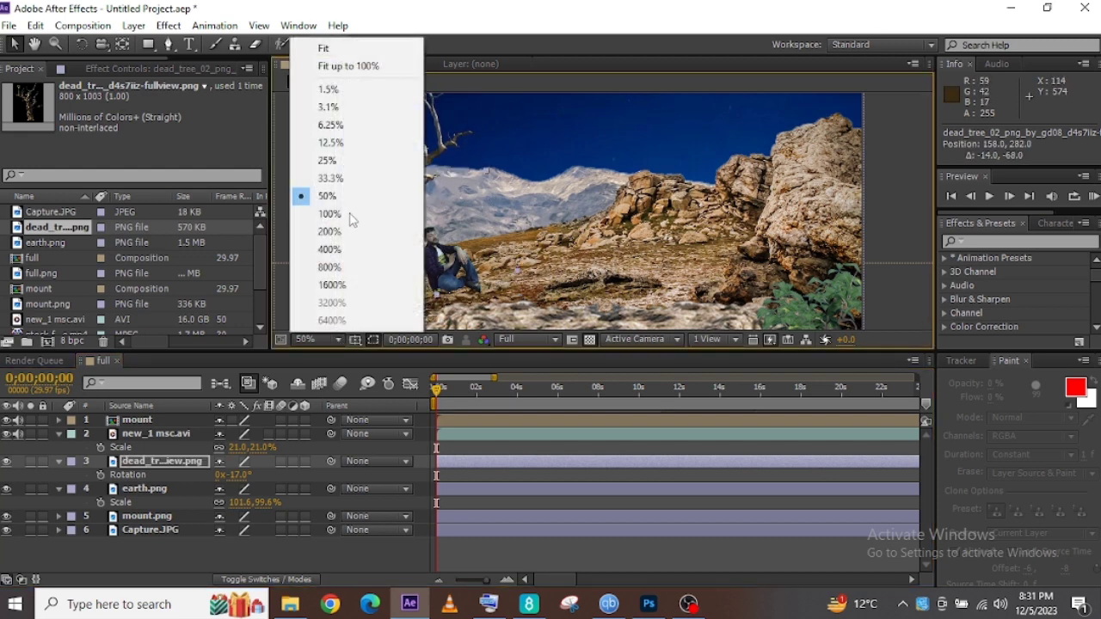
click(344, 215)
click(40, 43)
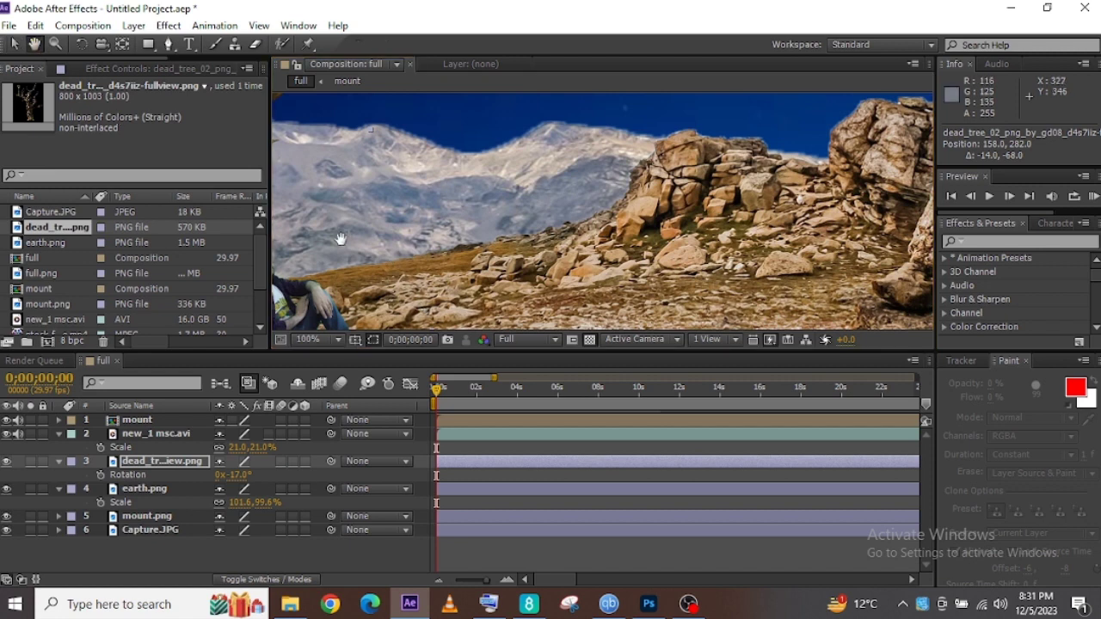
drag(292, 319, 412, 214)
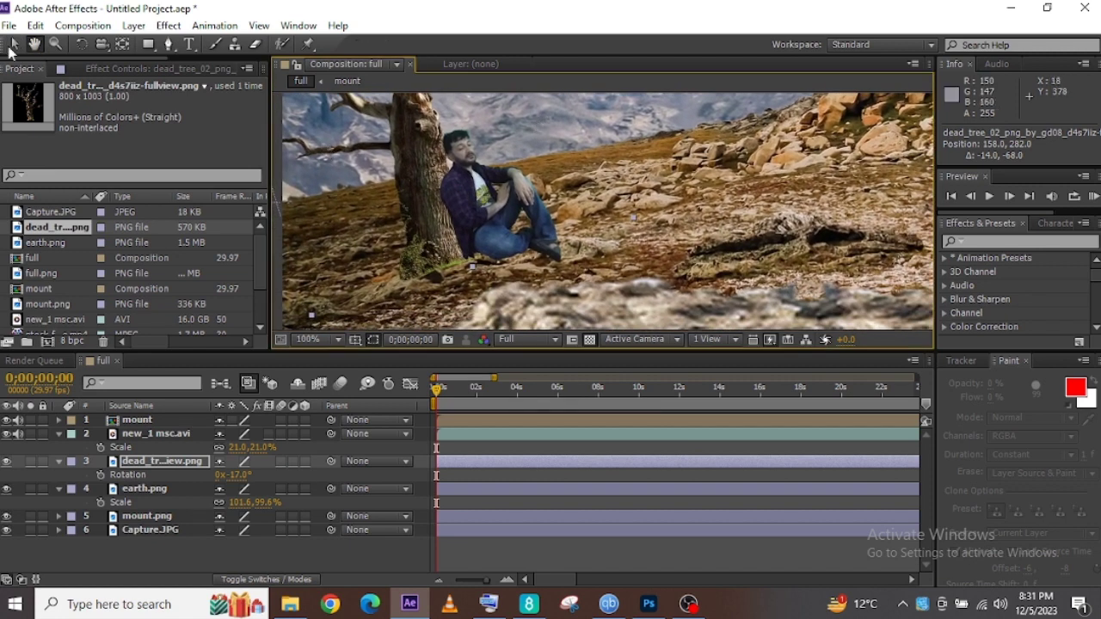
key(v)
drag(426, 269, 437, 268)
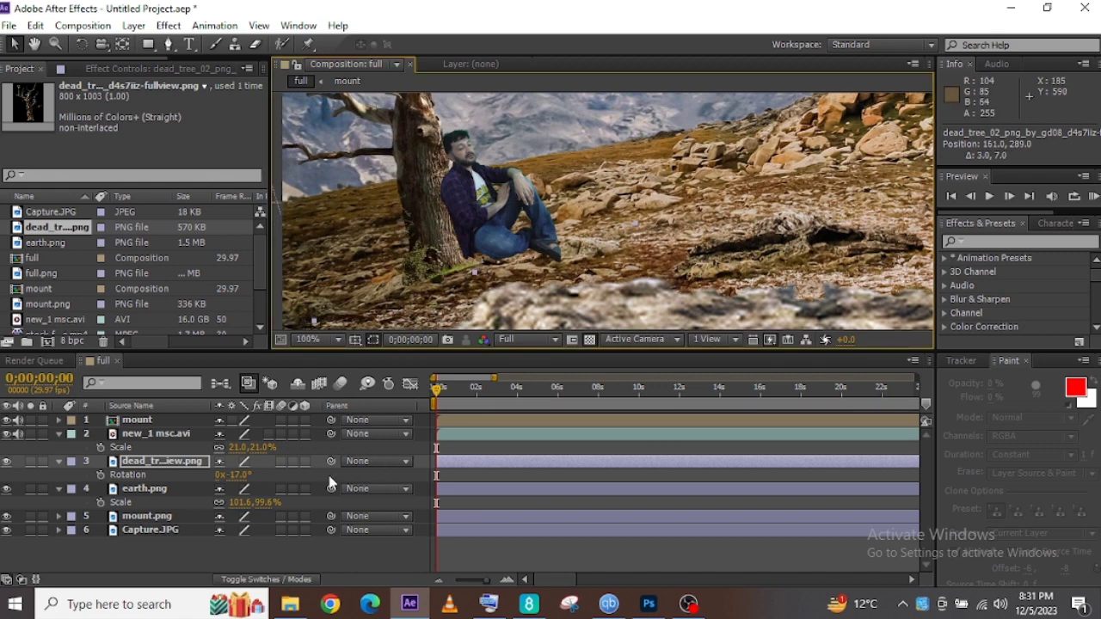
- Check what the earth.png layer covers, then duplicate it and place the copy directly above the dead tree layer
click(166, 490)
click(7, 490)
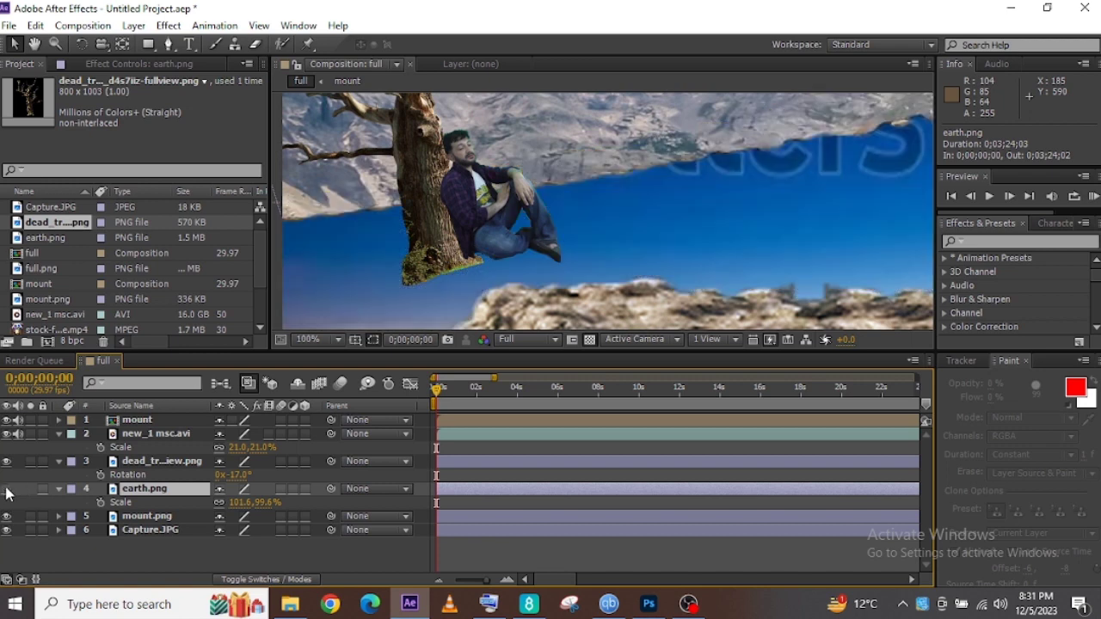
click(7, 490)
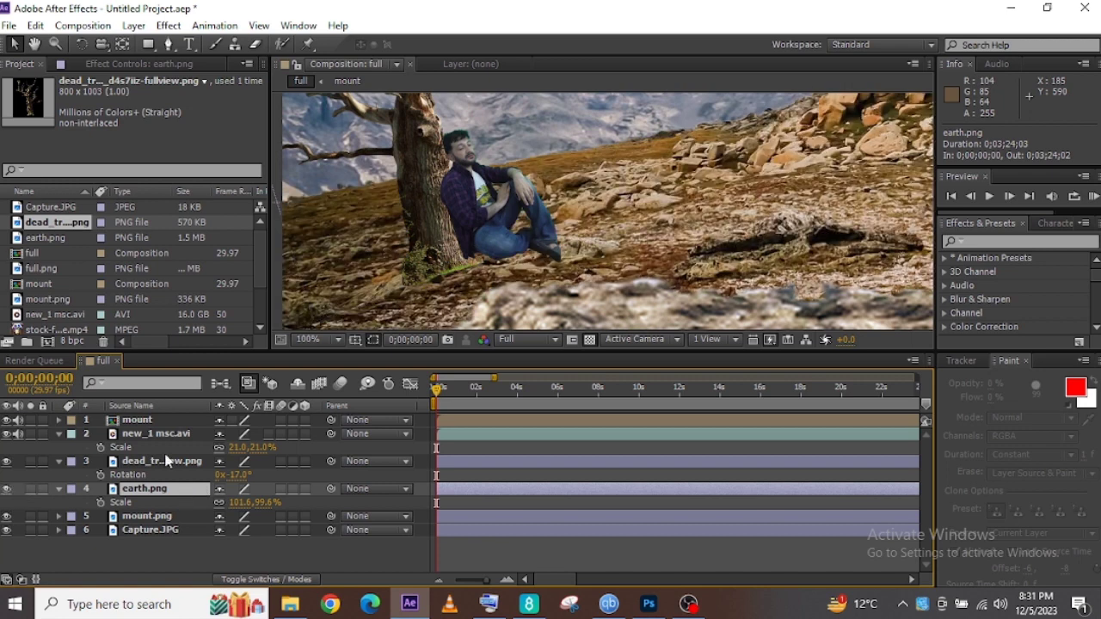
click(35, 27)
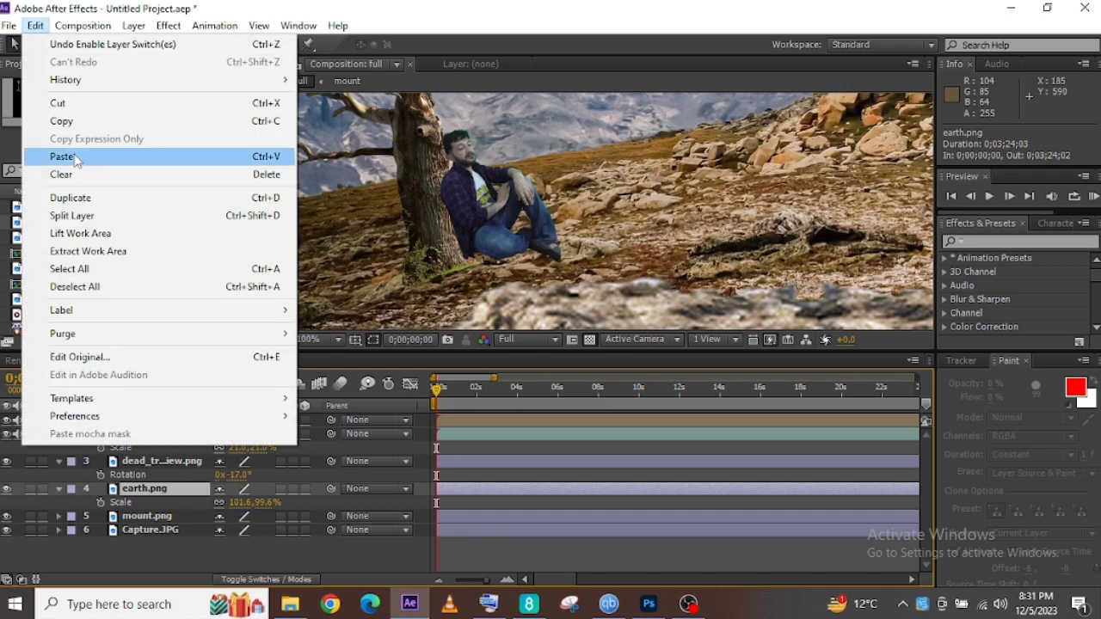
click(70, 198)
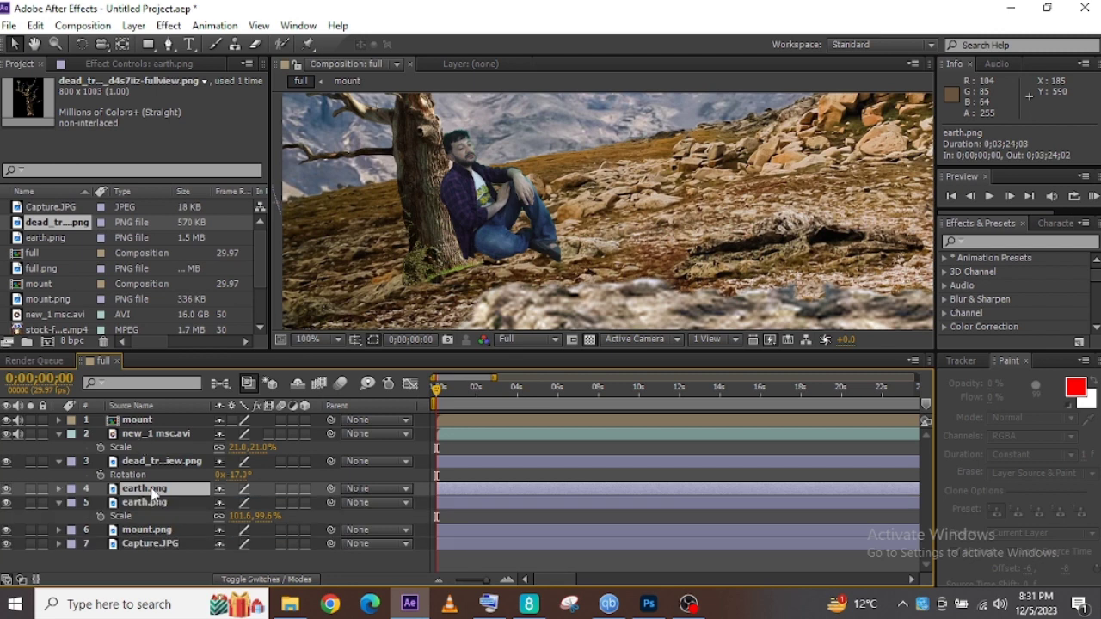
drag(152, 495, 153, 455)
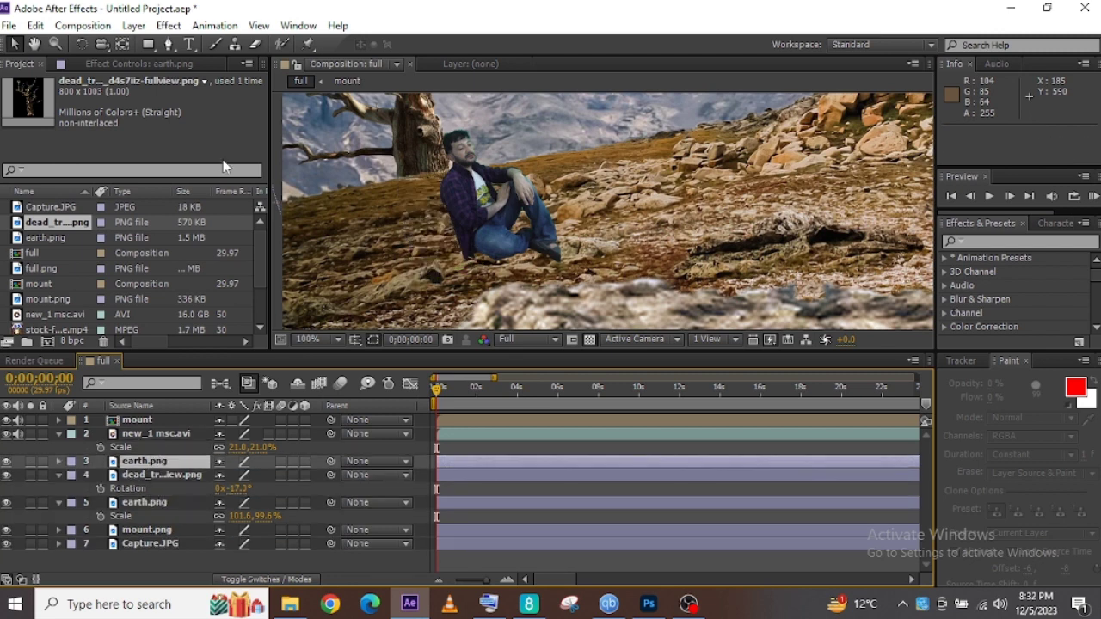
- Draw a closed Pen mask on the upper earth.png copy around the rocky strip at the foot of the tree trunk
click(168, 44)
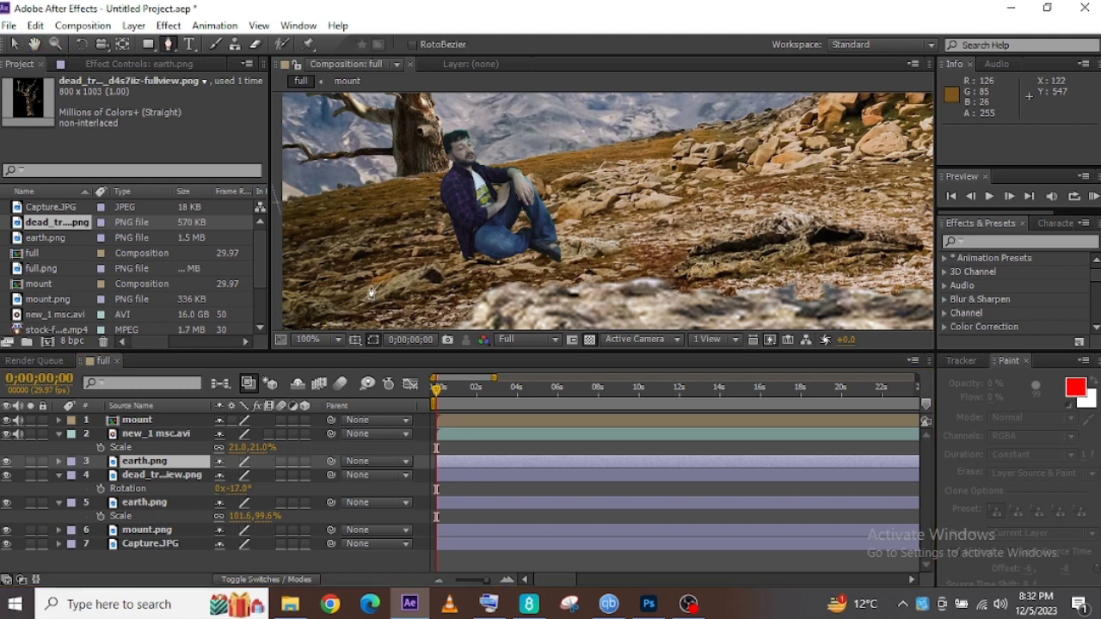
click(355, 289)
click(376, 280)
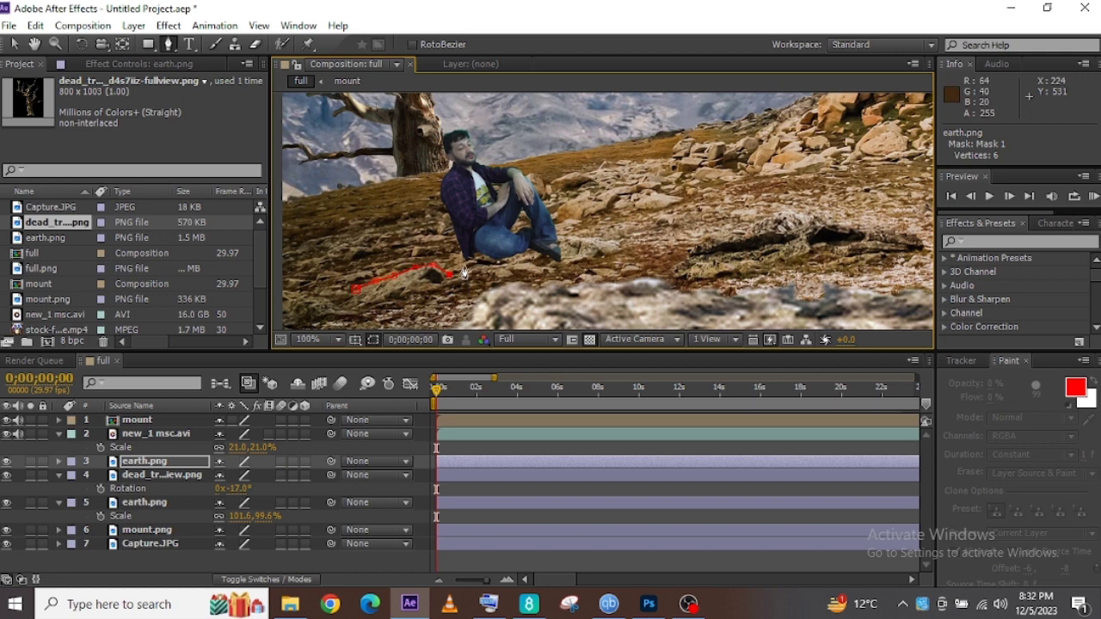
click(465, 265)
click(511, 274)
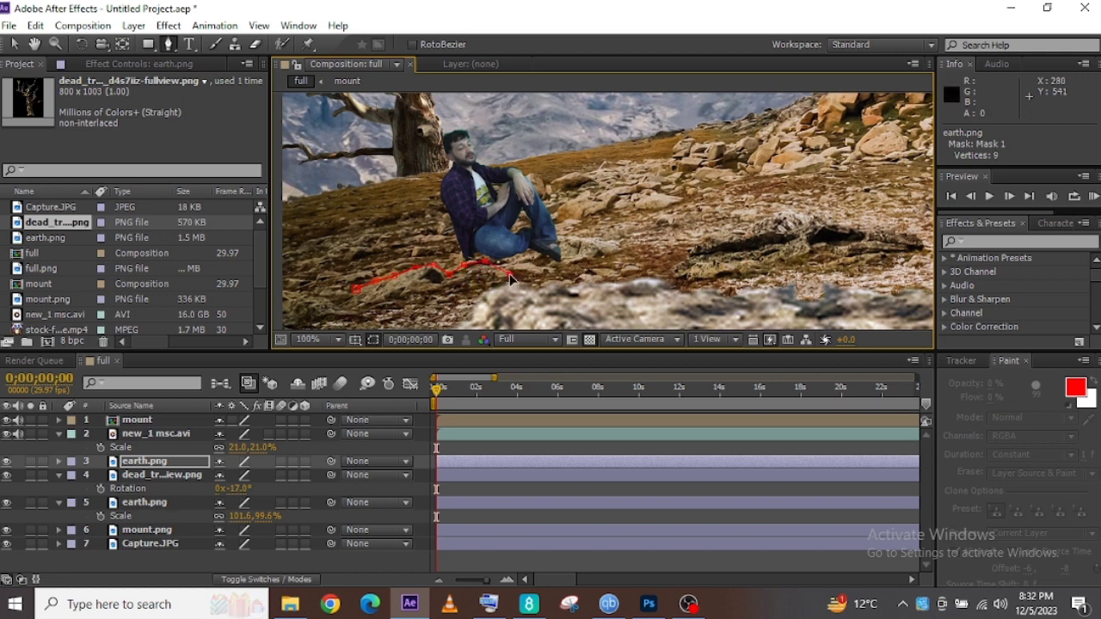
click(483, 282)
click(457, 290)
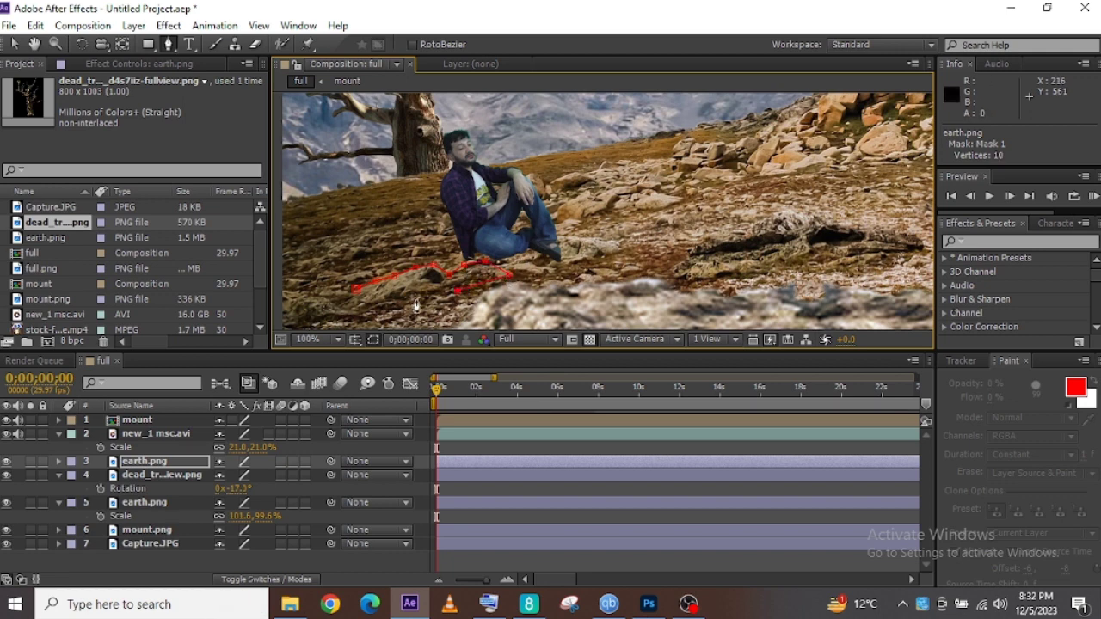
click(354, 298)
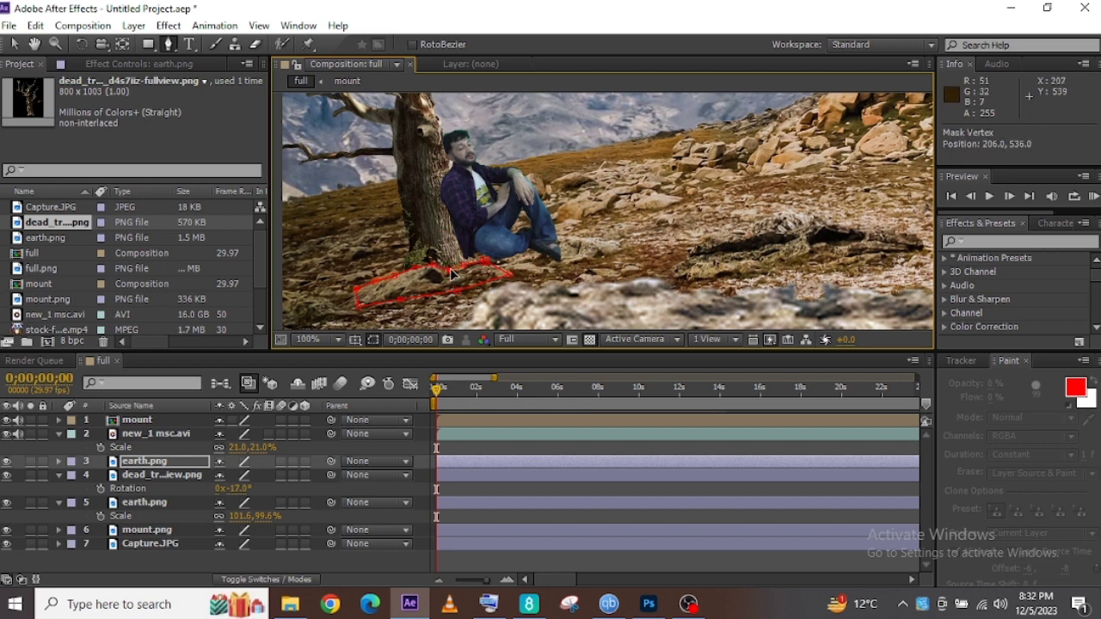
click(136, 477)
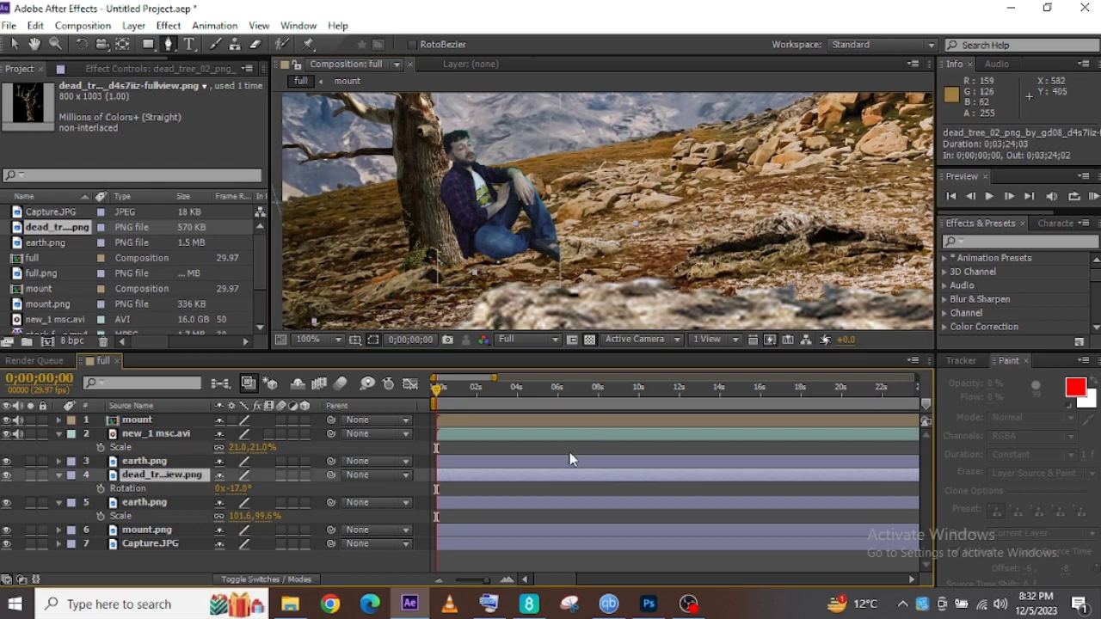
- Duplicate the original earth.png layer again and place the copy above new_1 msc.avi, below the mount layer
click(504, 509)
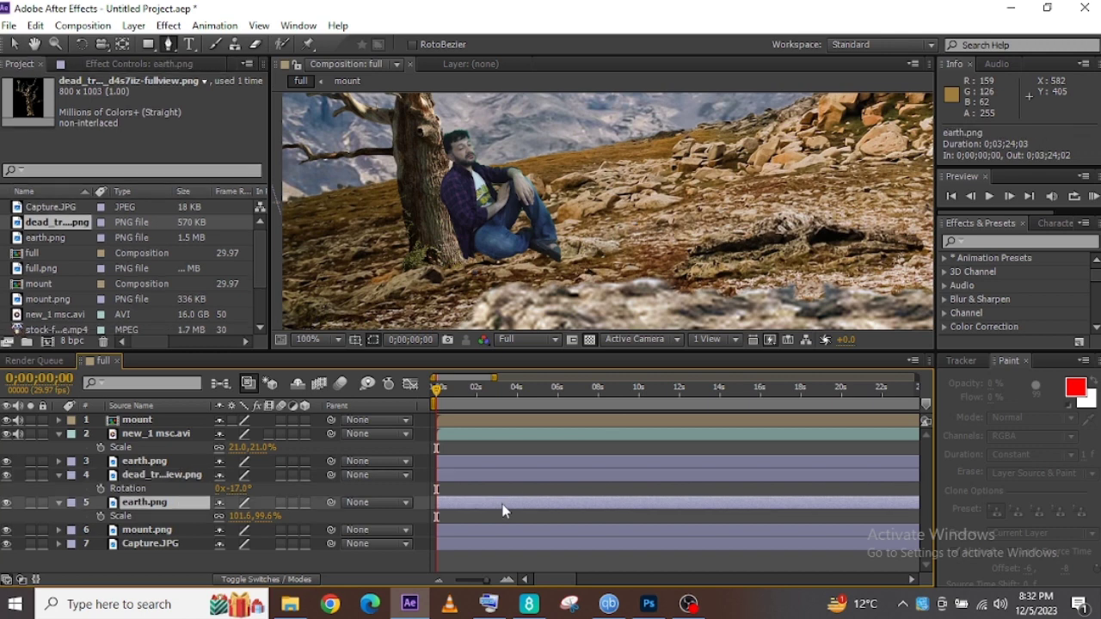
click(35, 26)
click(87, 198)
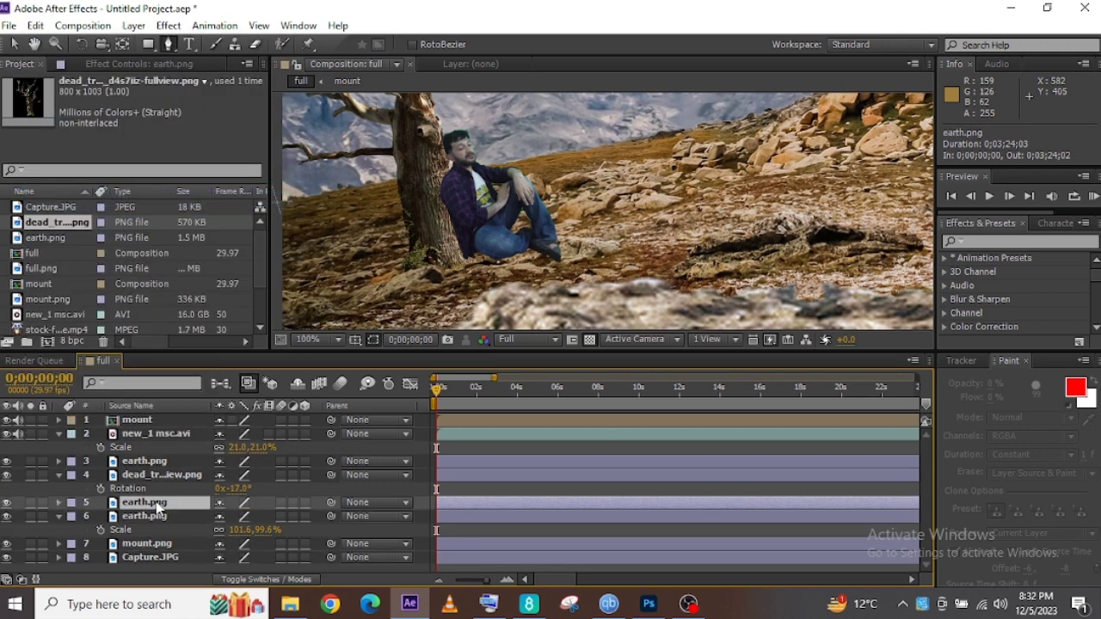
drag(158, 509, 153, 436)
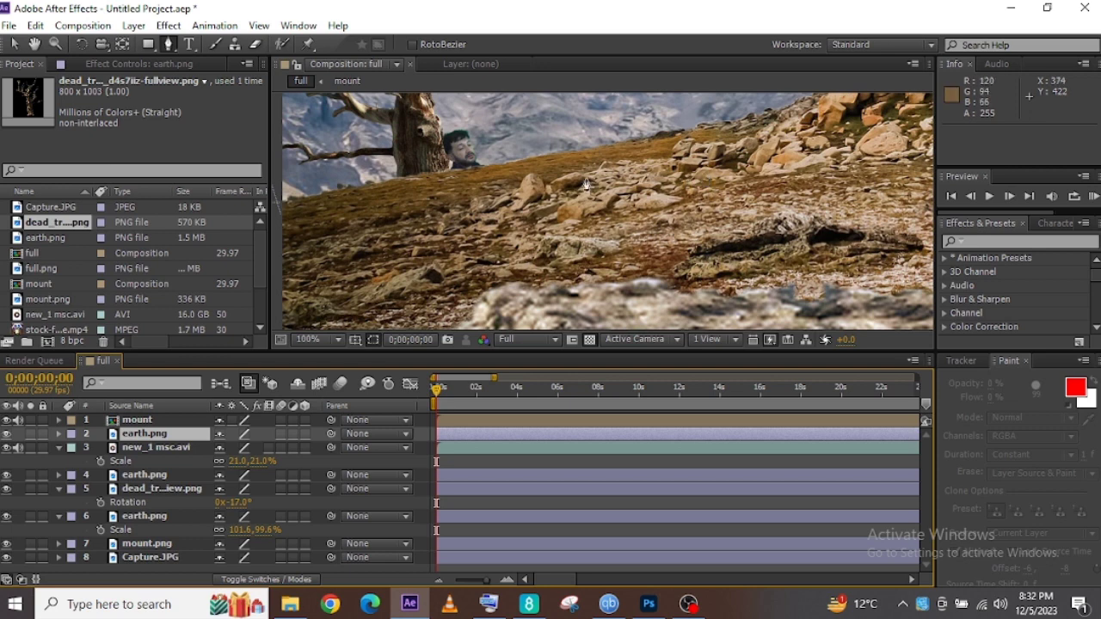
- Draw a closed seven-vertex mask around the small rock on the slope in the topmost earth.png copy
click(547, 181)
click(576, 171)
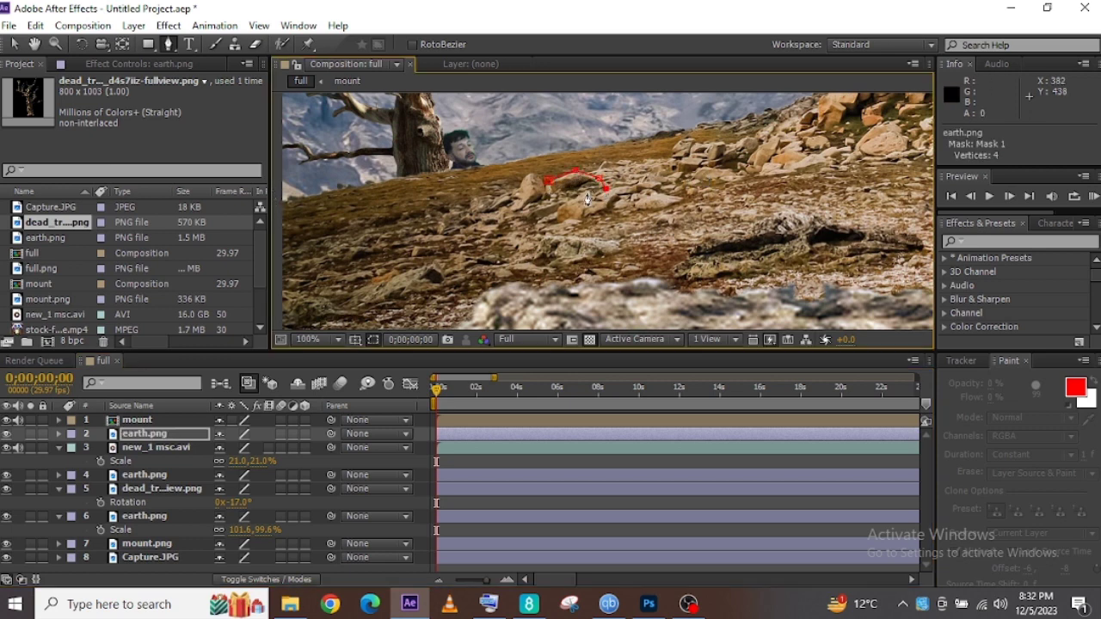
click(586, 195)
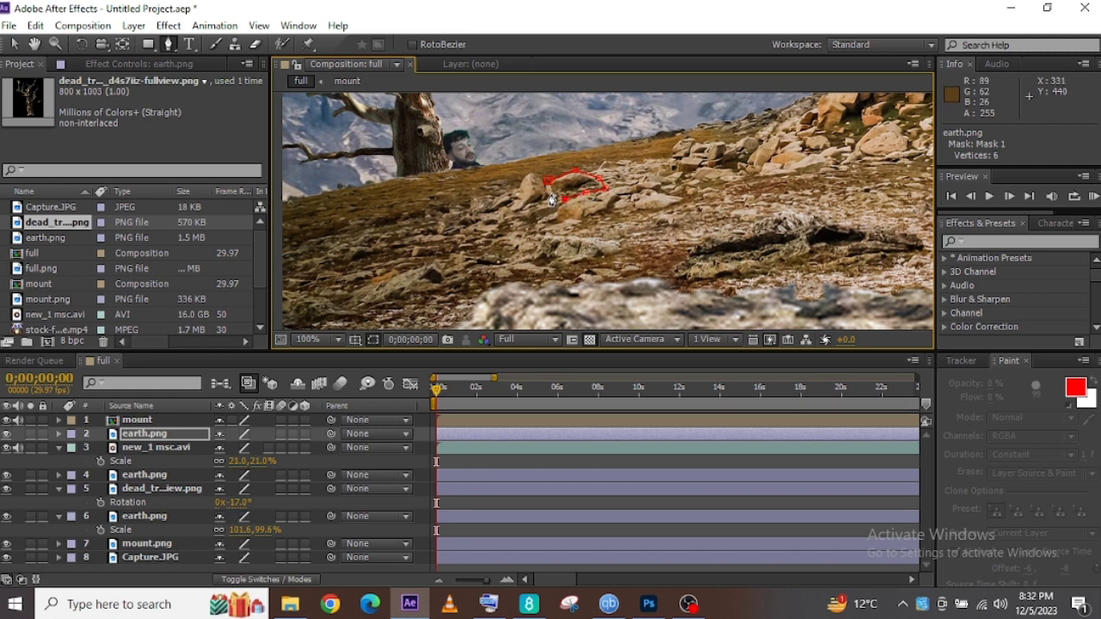
click(548, 182)
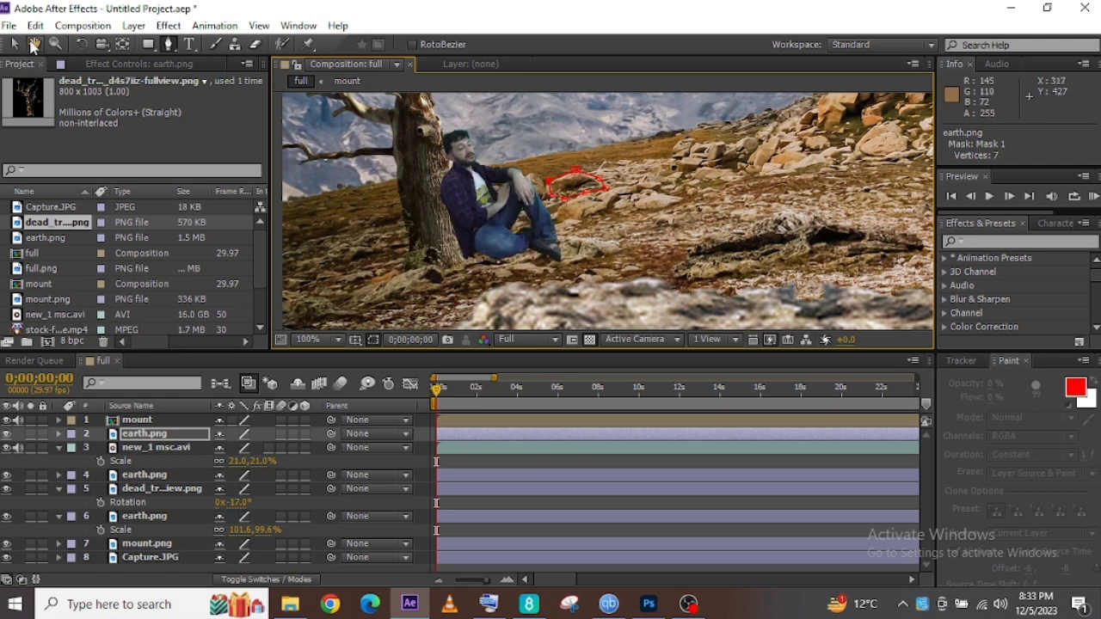
- Move the masked rock down in front of the seated man's shoe, with the layer at position 635, 300
click(14, 44)
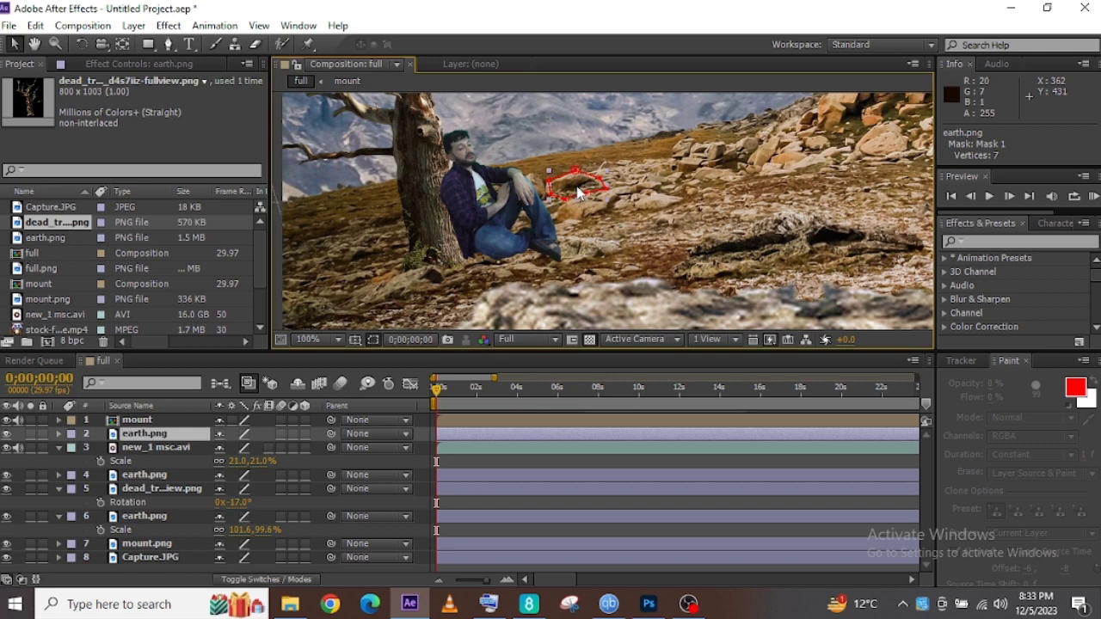
drag(574, 194, 575, 256)
click(660, 211)
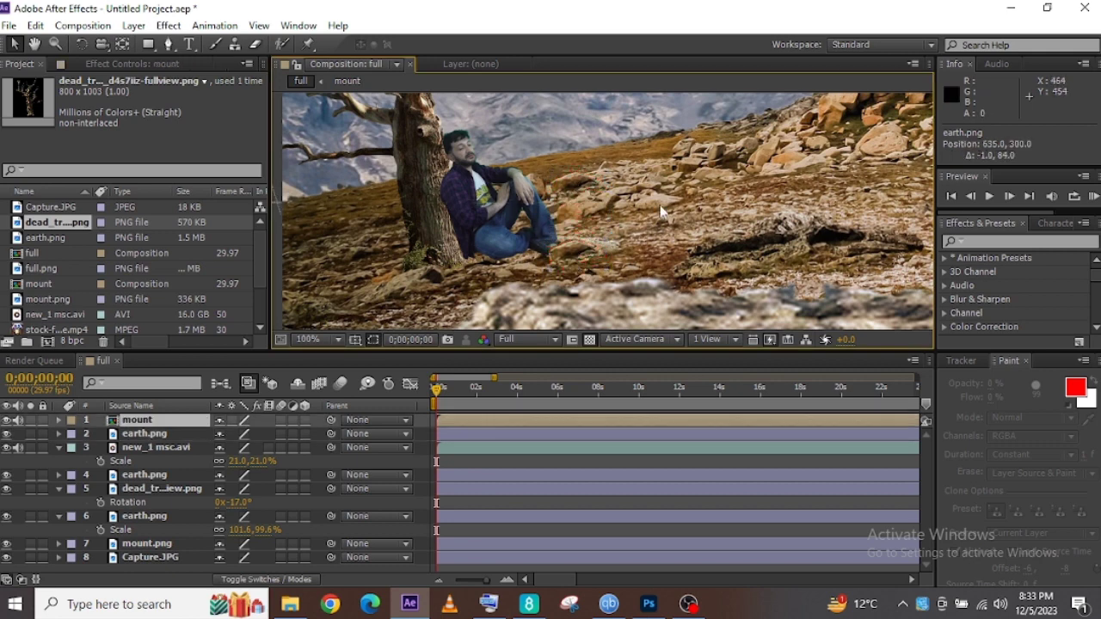
- Apply a Drop Shadow to new_1 msc.avi with opacity 67%, direction 237°, distance 63 and softness 71
click(522, 447)
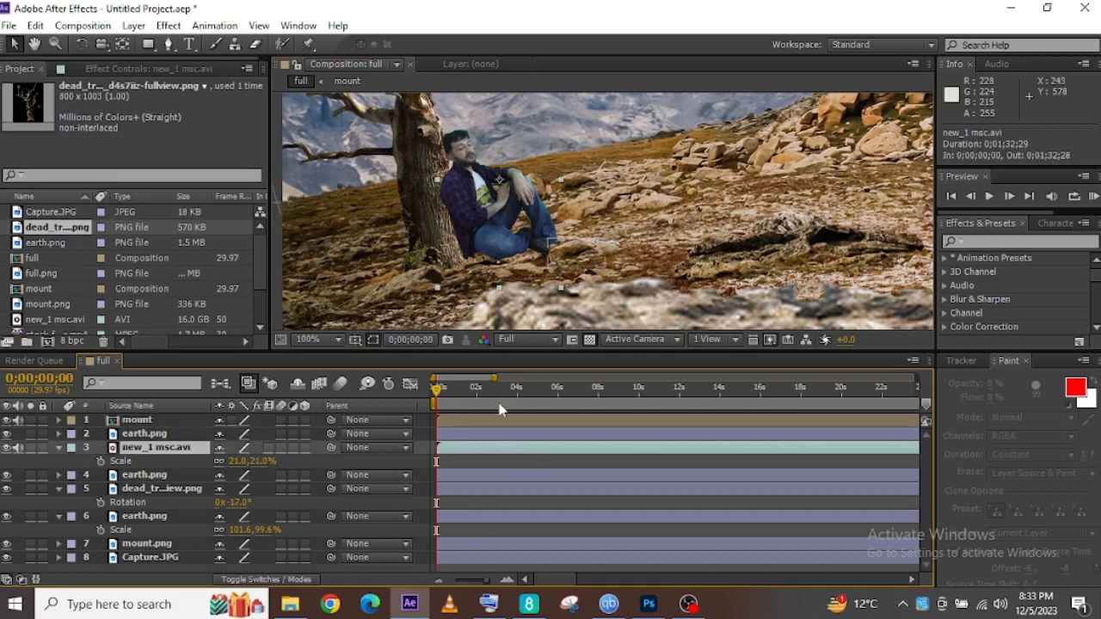
click(953, 244)
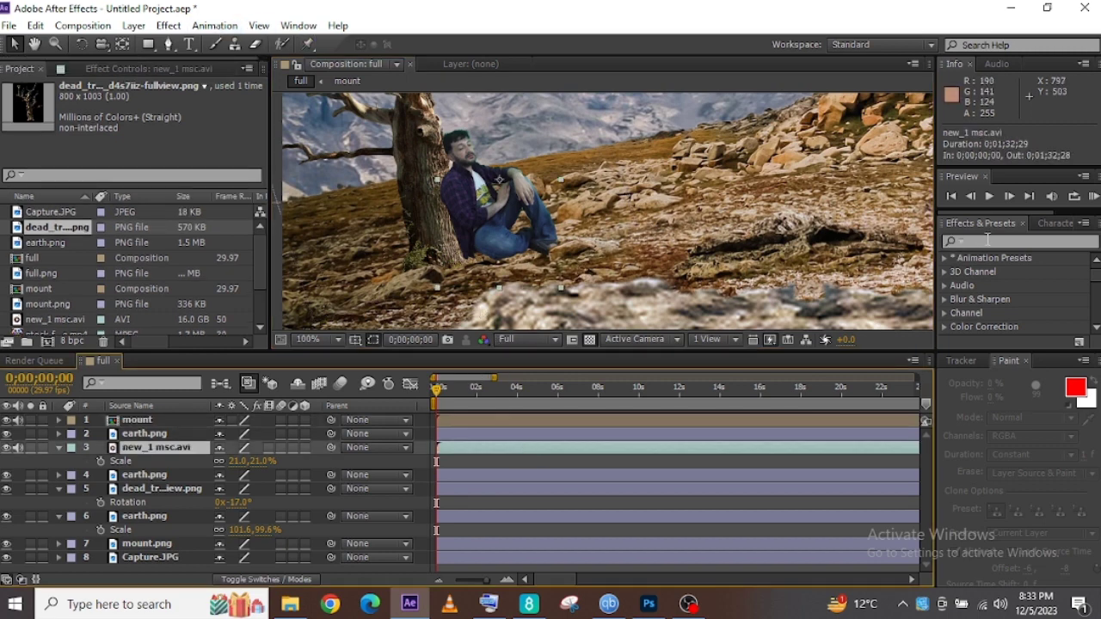
click(985, 241)
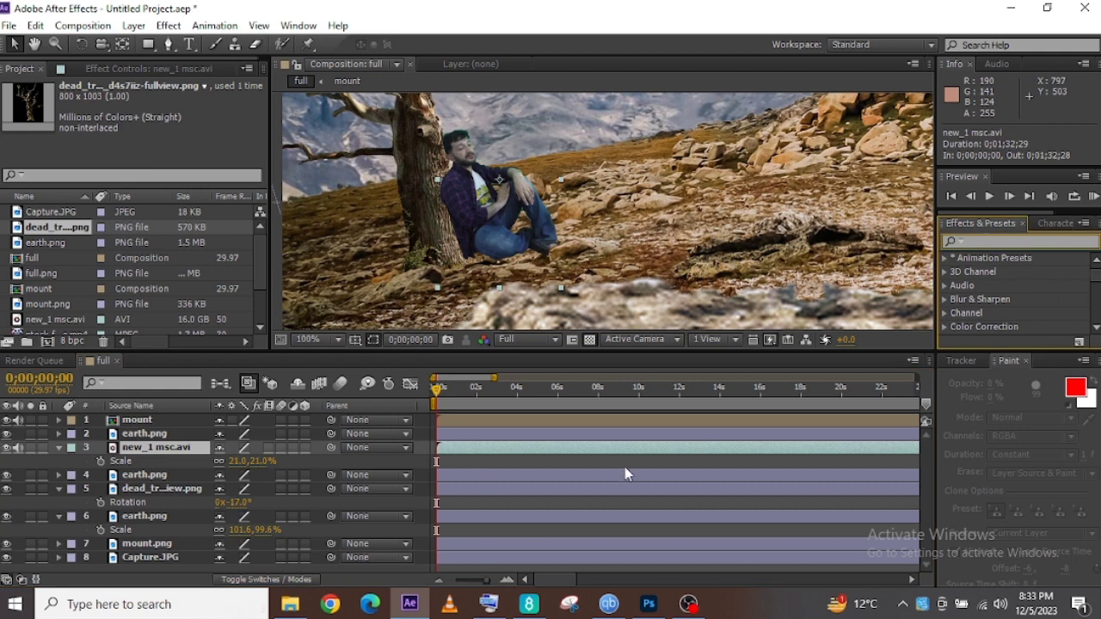
click(168, 25)
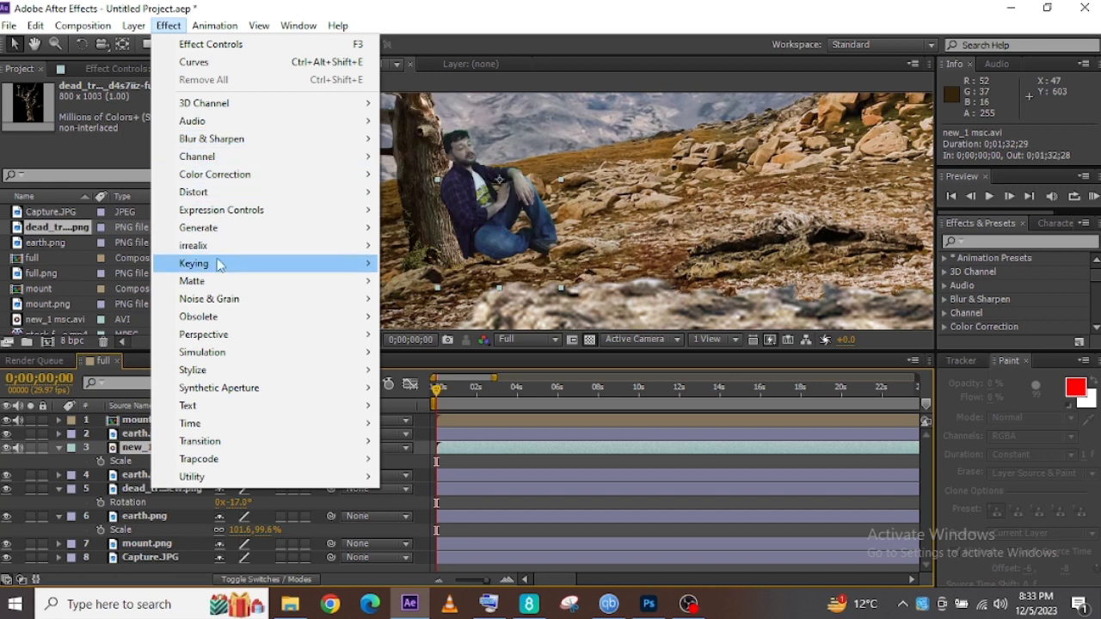
mouse_move(224, 337)
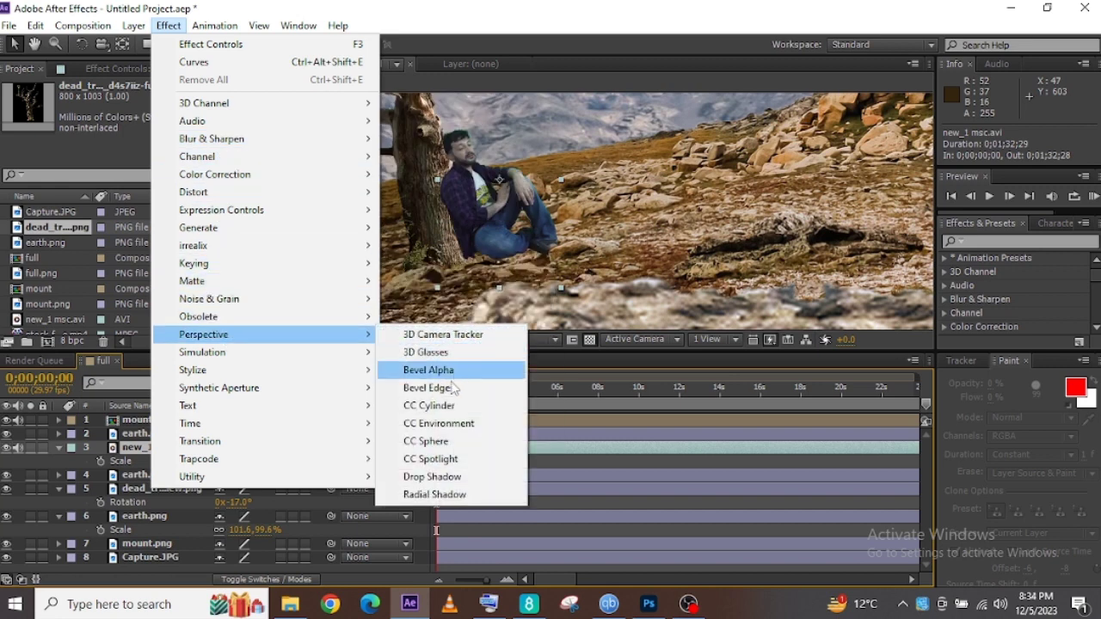
click(437, 477)
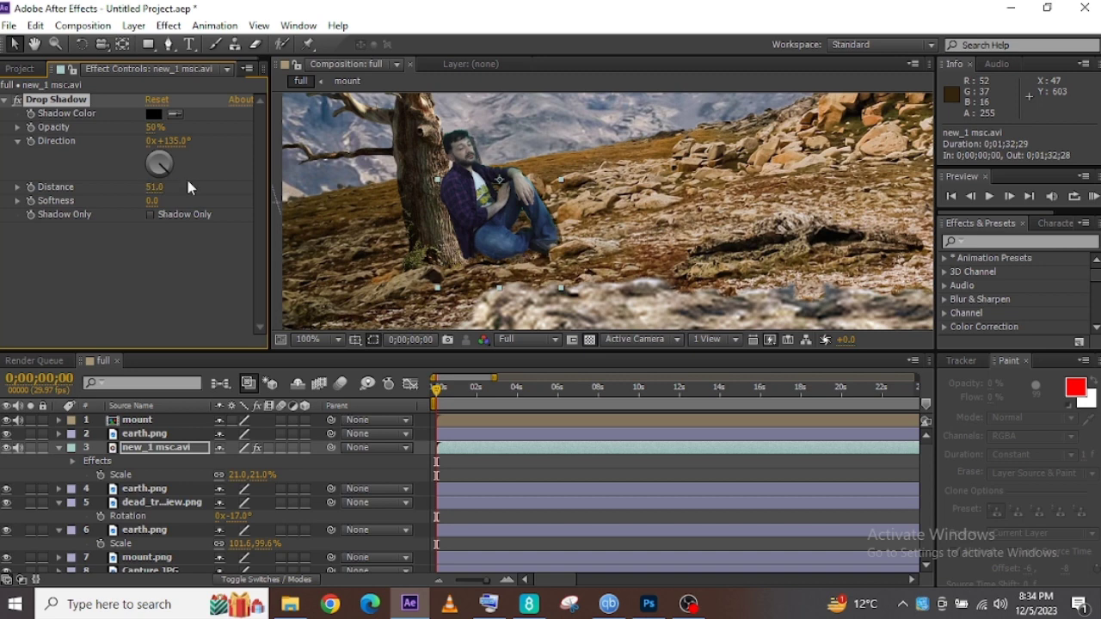
drag(168, 176, 151, 182)
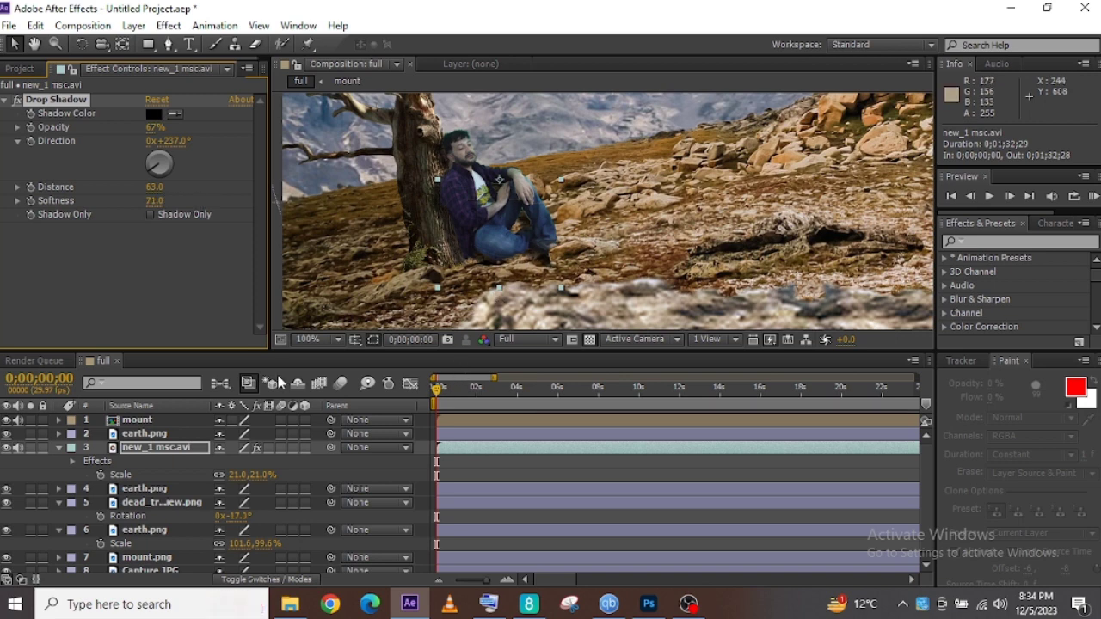
- Check the whole composition and toggle the lower earth.png, dead tree and mount.png layers off and on to examine their contribution
click(151, 438)
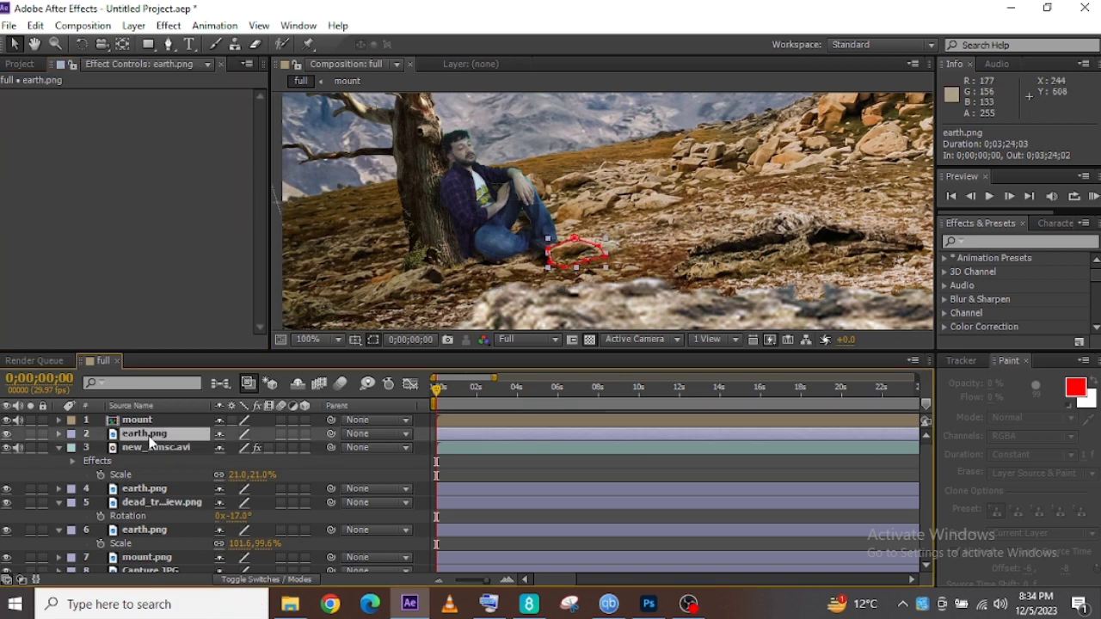
ctrl+click(146, 452)
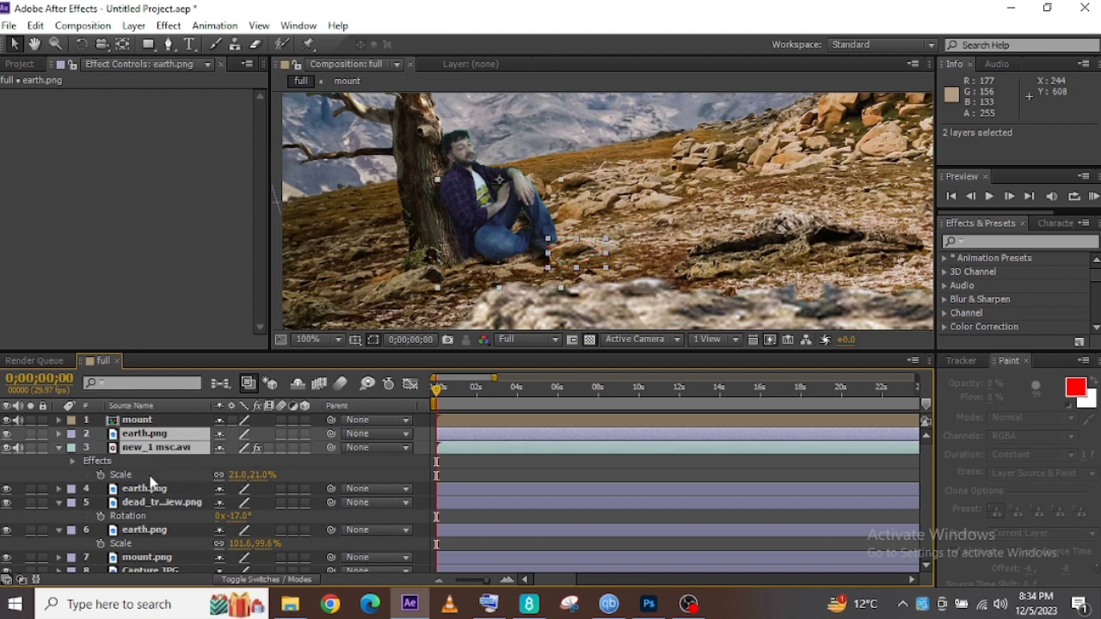
click(337, 340)
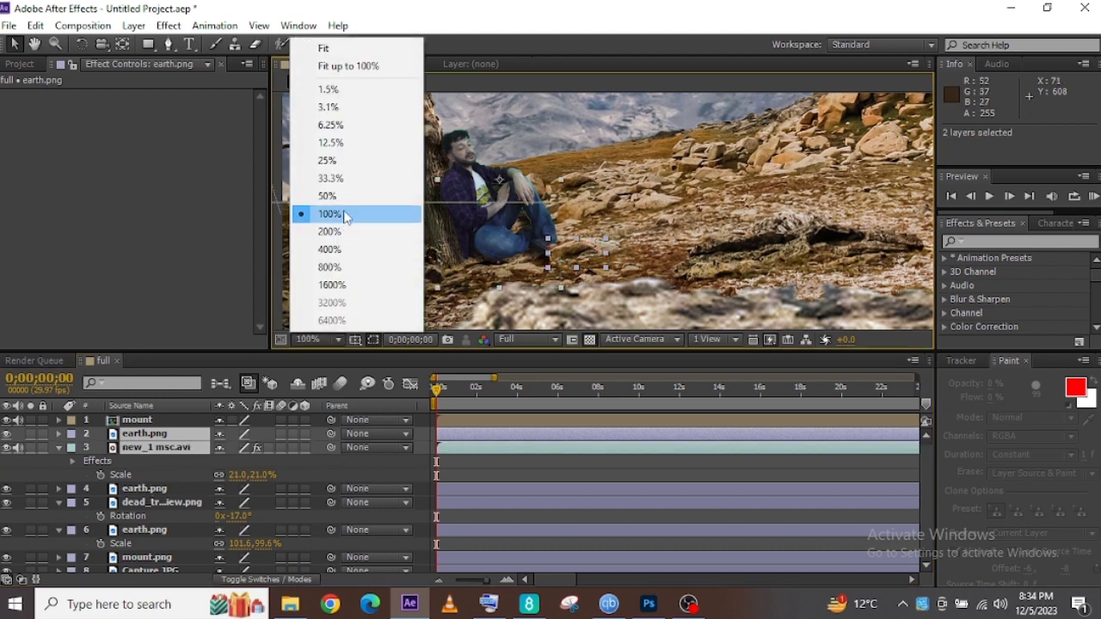
click(348, 179)
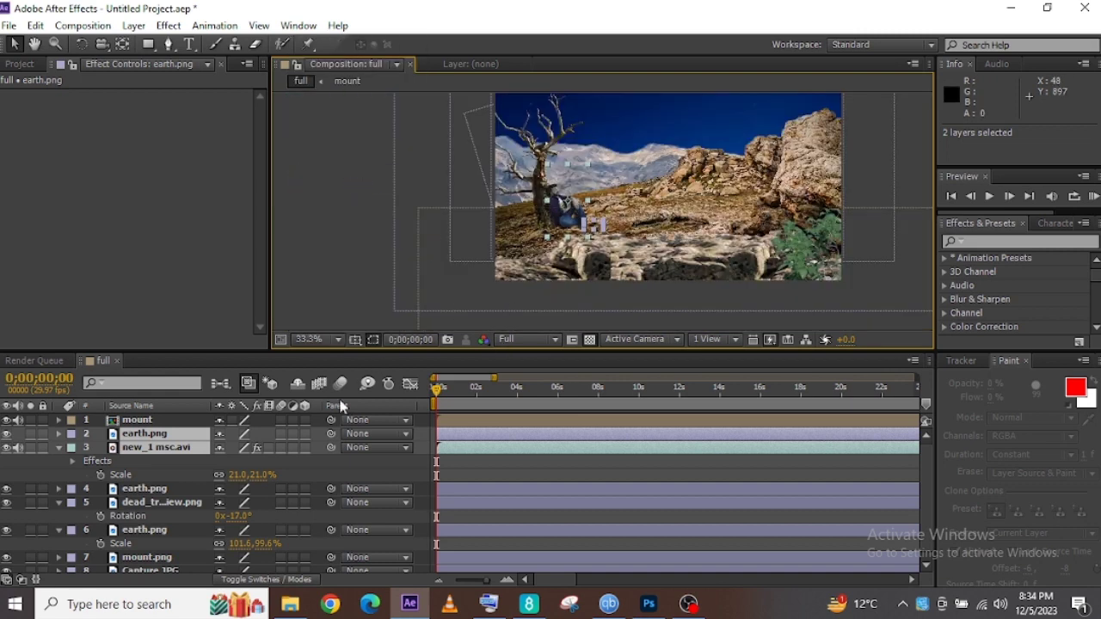
click(59, 503)
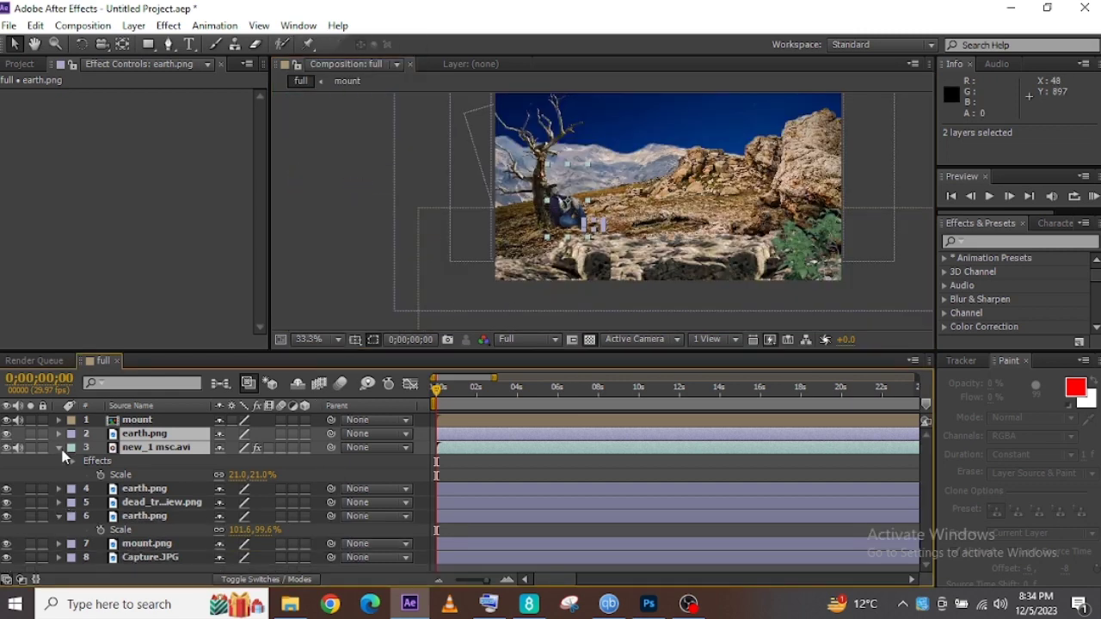
click(58, 447)
click(6, 488)
click(6, 489)
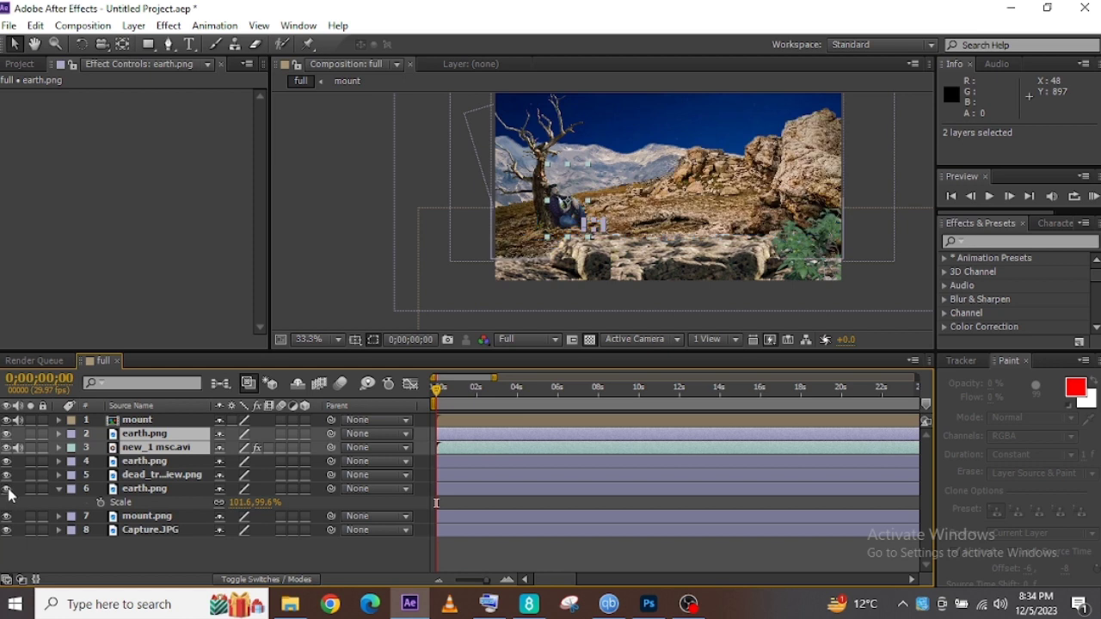
click(6, 475)
click(7, 476)
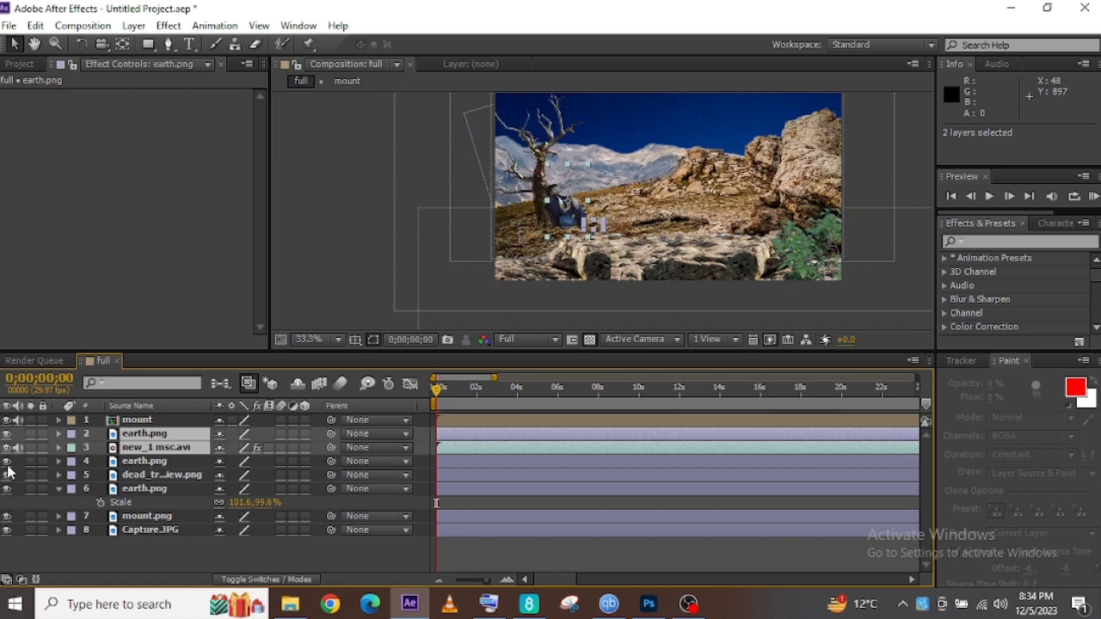
click(6, 517)
click(7, 517)
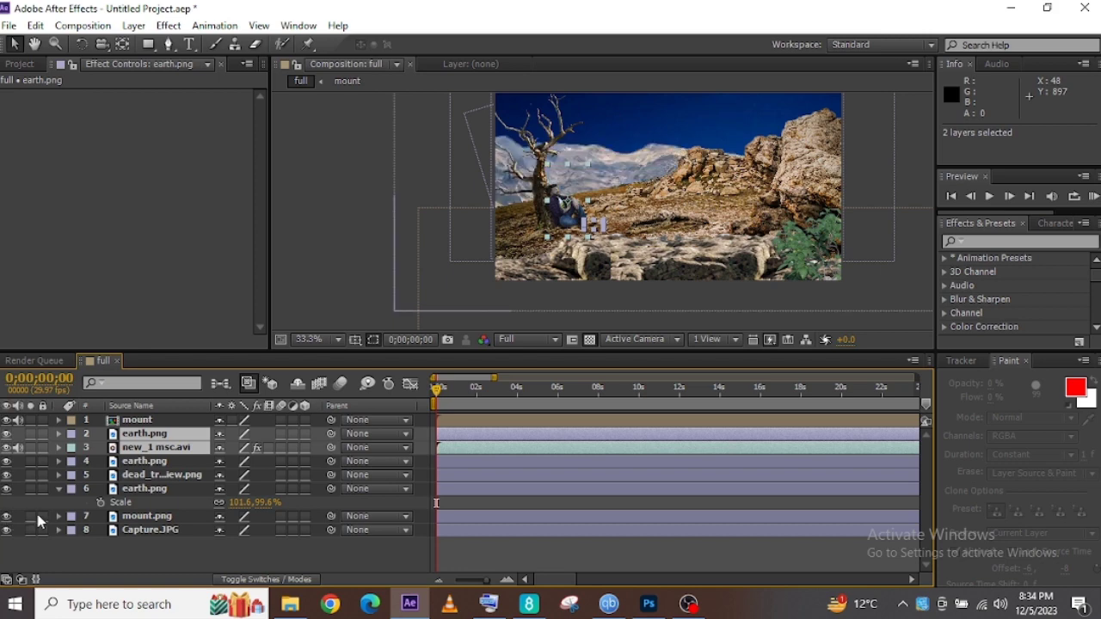
- Pre-compose the three earth.png layers, new_1 msc.avi and the dead tree layer into a composition named "me with earth"
click(133, 489)
shift+click(142, 476)
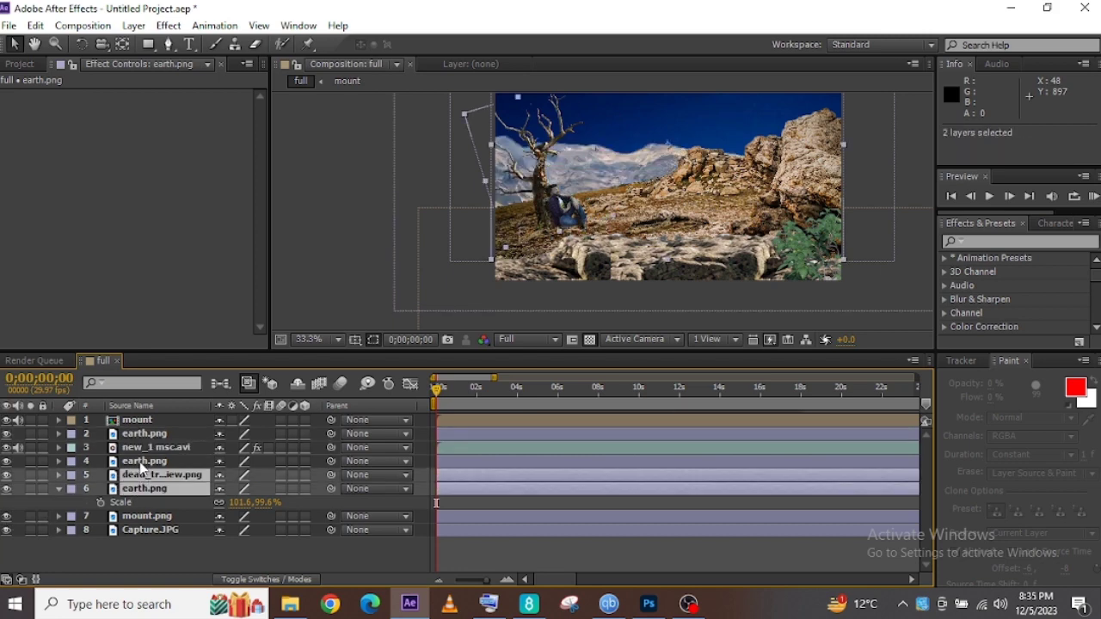
shift+click(144, 462)
shift+click(144, 448)
shift+click(146, 435)
right_click(146, 437)
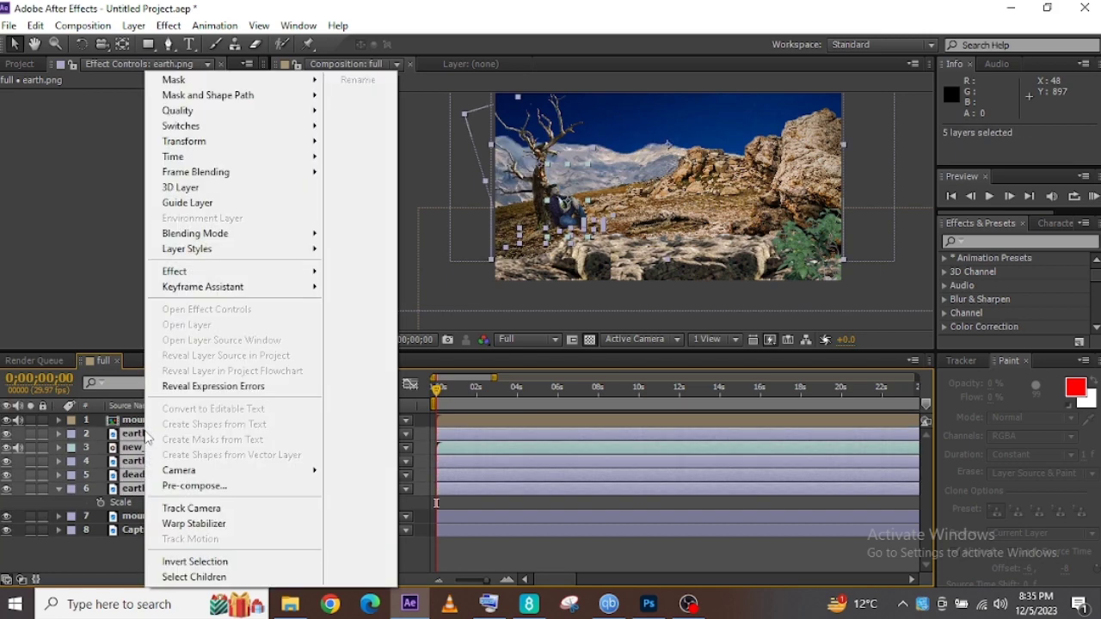
click(183, 485)
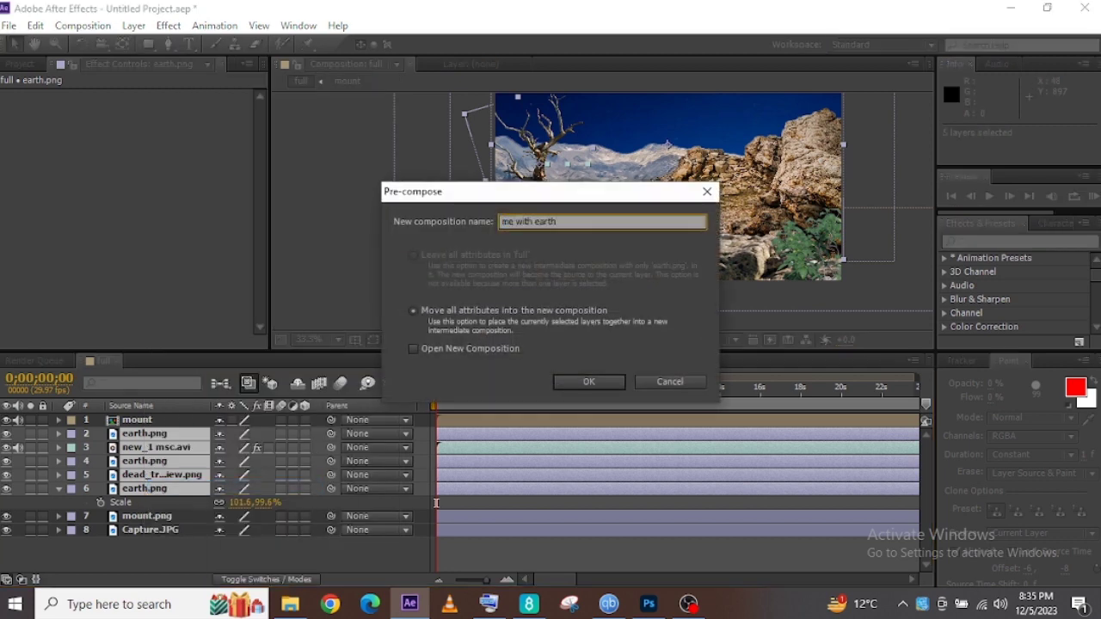
click(581, 384)
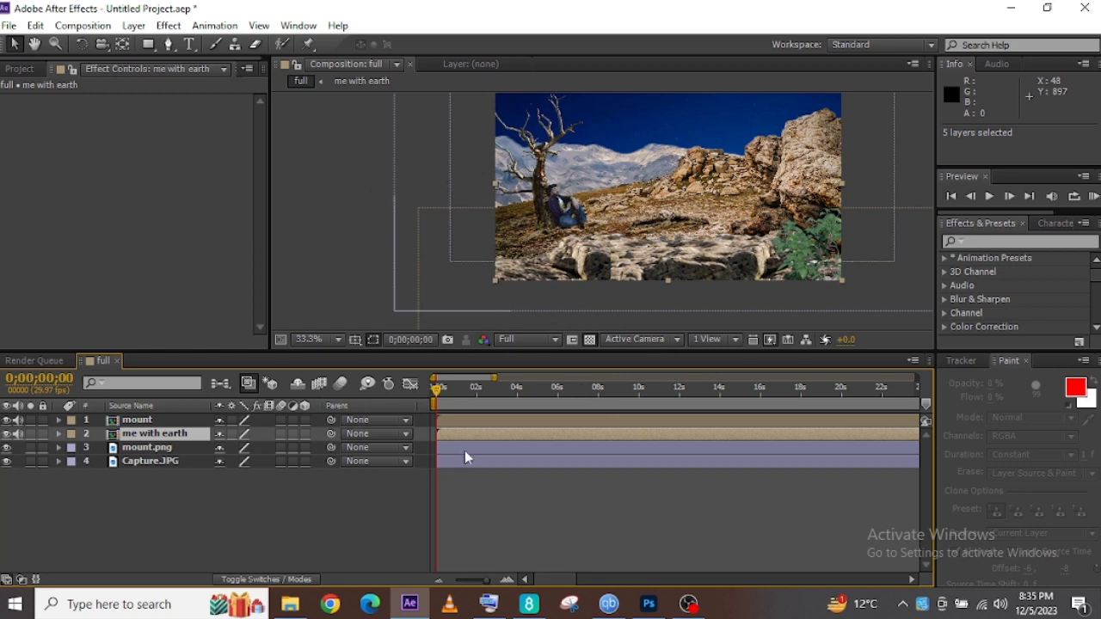
- Toggle the visibility of mount.png and Capture.JPG to check the background mountains and sky
click(466, 456)
click(6, 448)
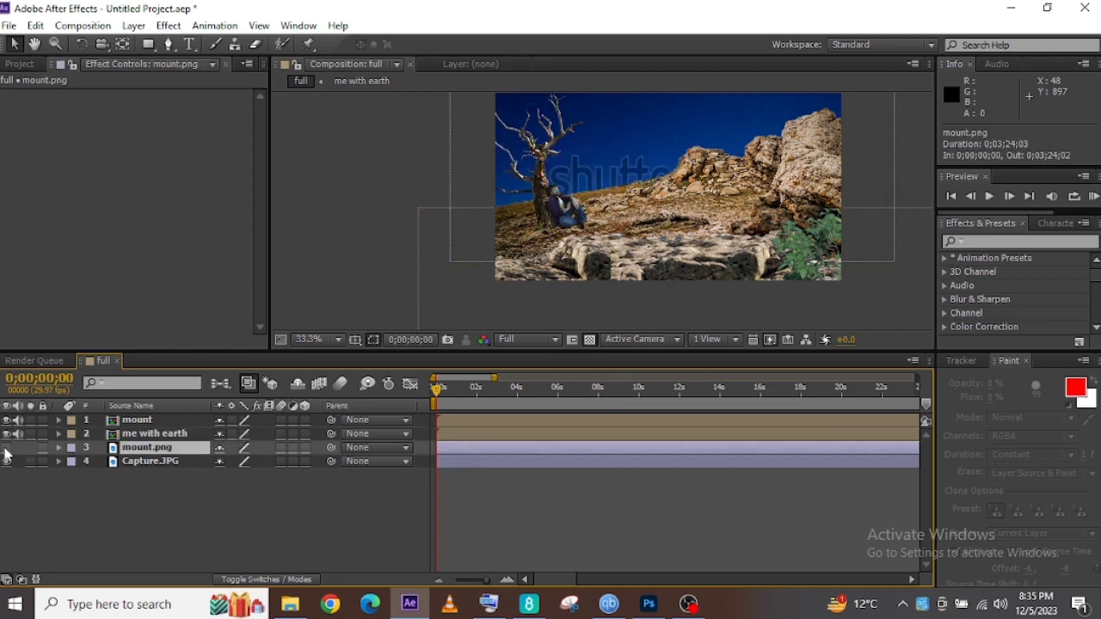
click(6, 448)
click(6, 462)
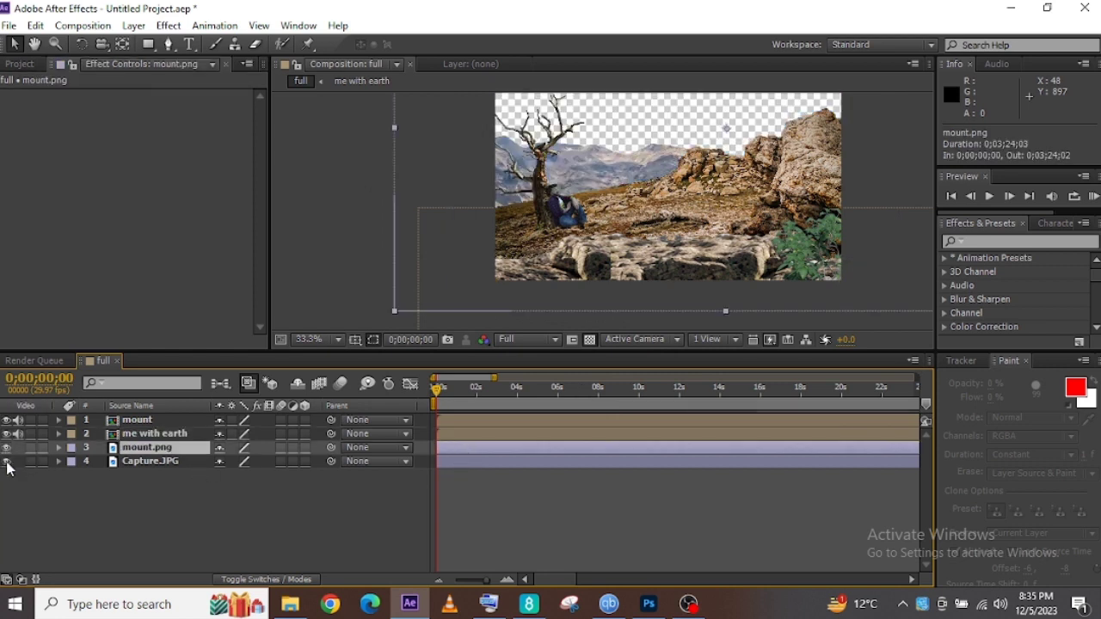
click(6, 462)
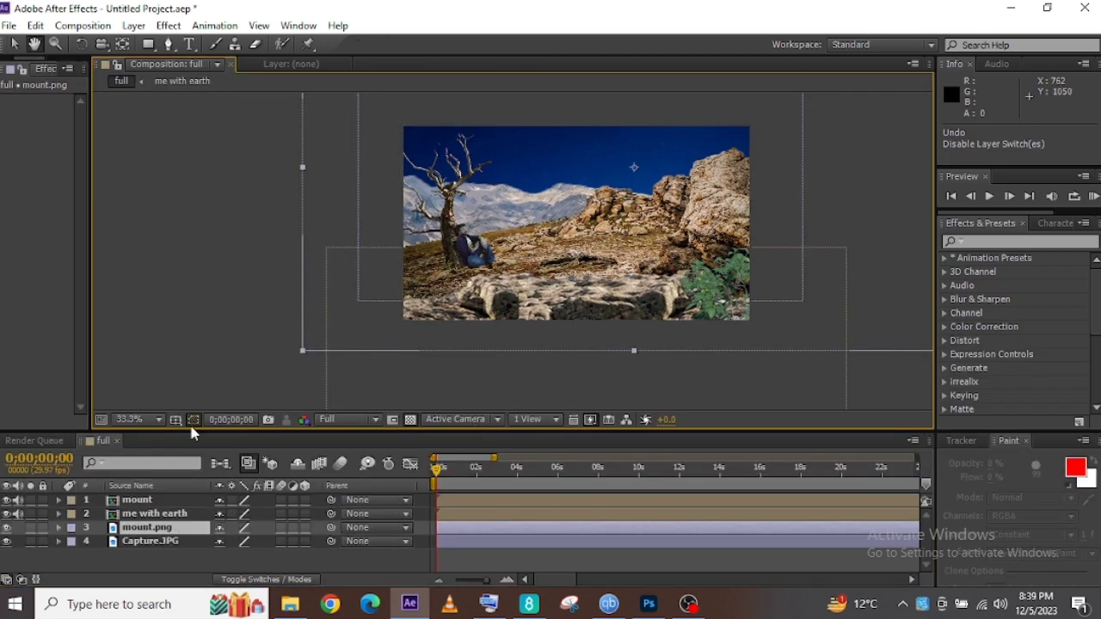
- Make all four layers 3D and add a two-node camera with the 35mm preset
click(15, 45)
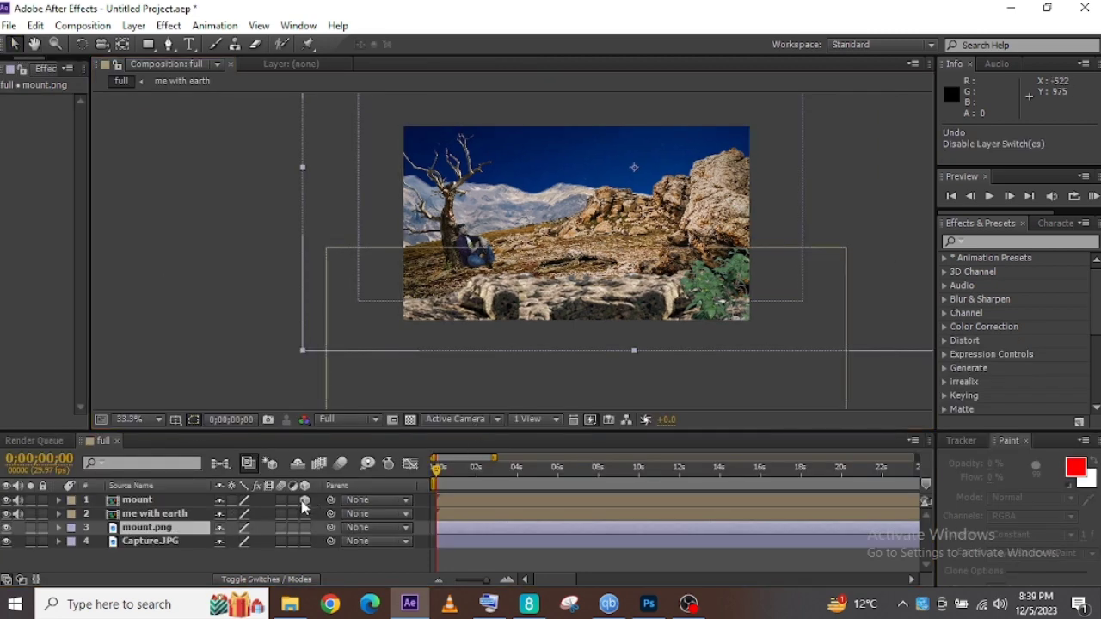
drag(303, 506, 303, 528)
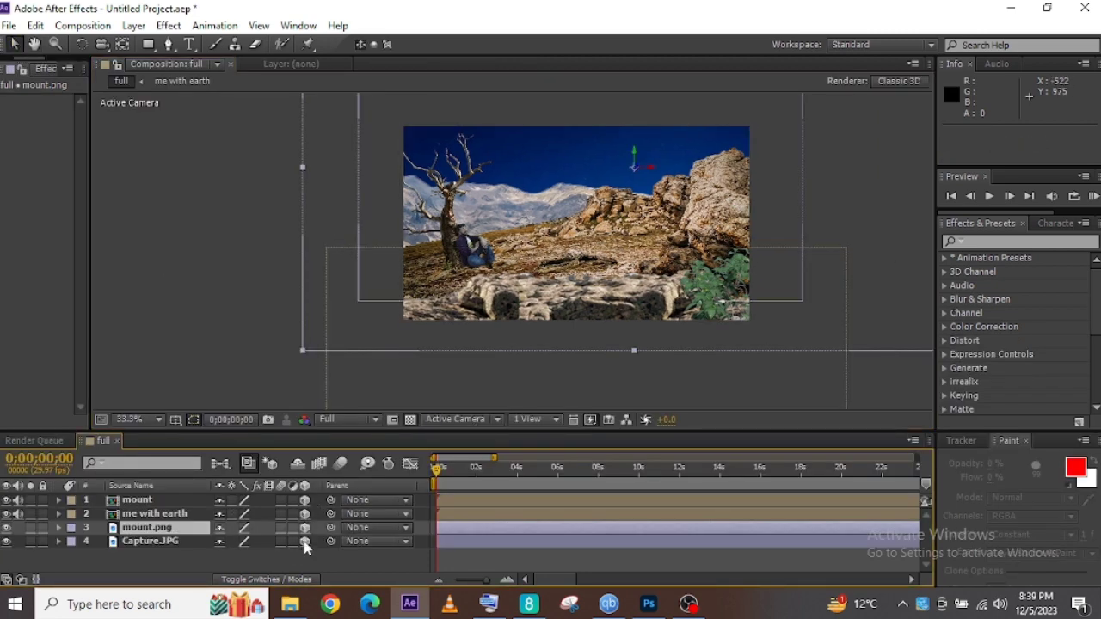
right_click(260, 558)
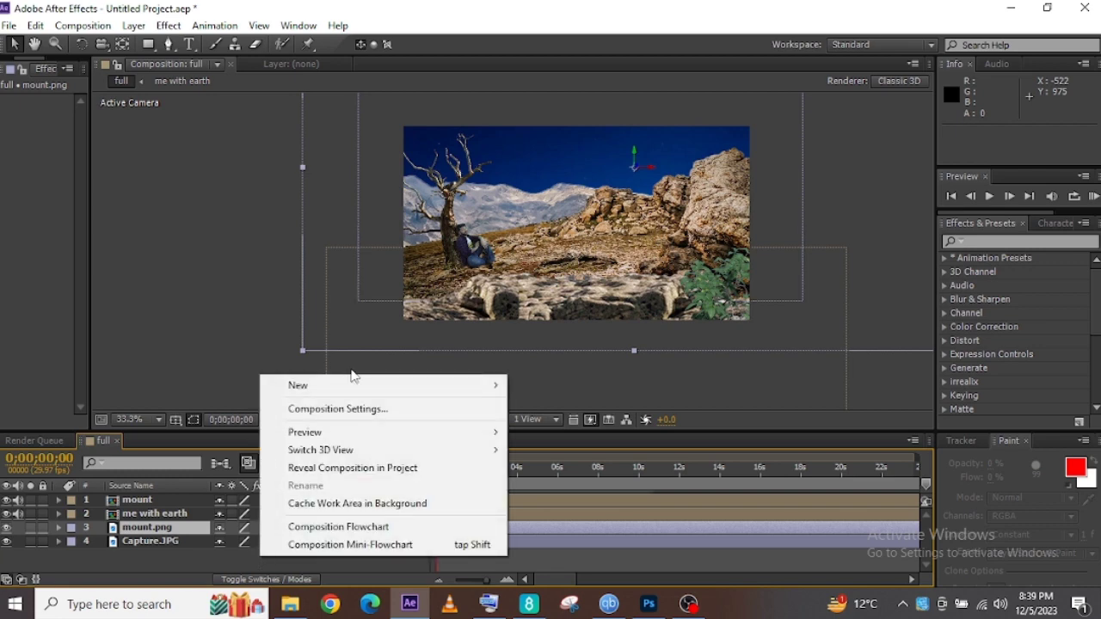
mouse_move(350, 385)
click(555, 462)
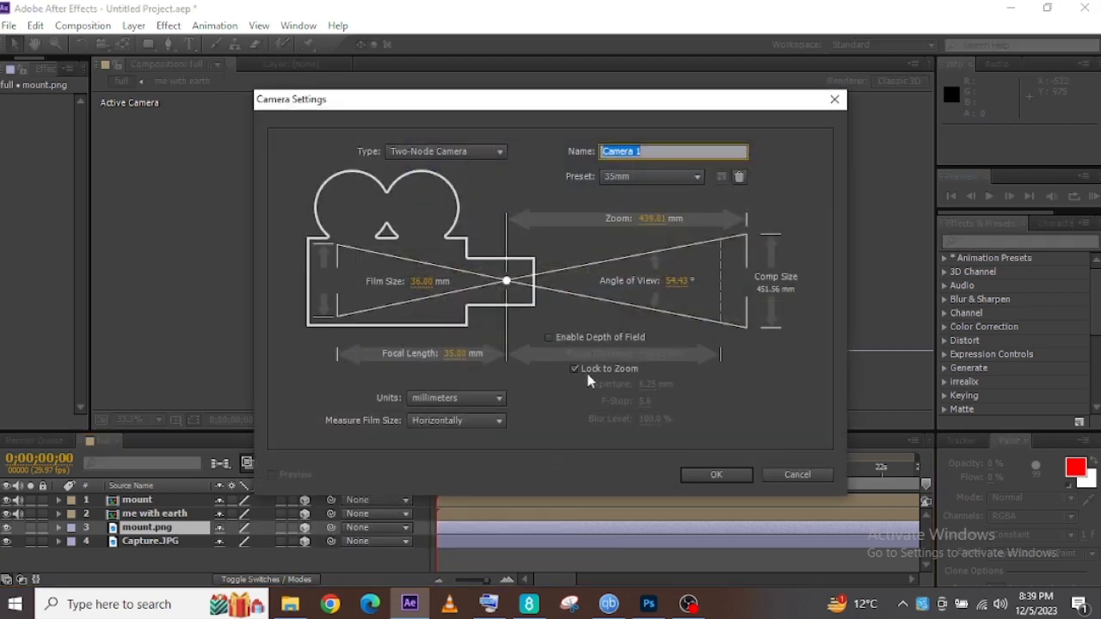
click(707, 187)
click(651, 295)
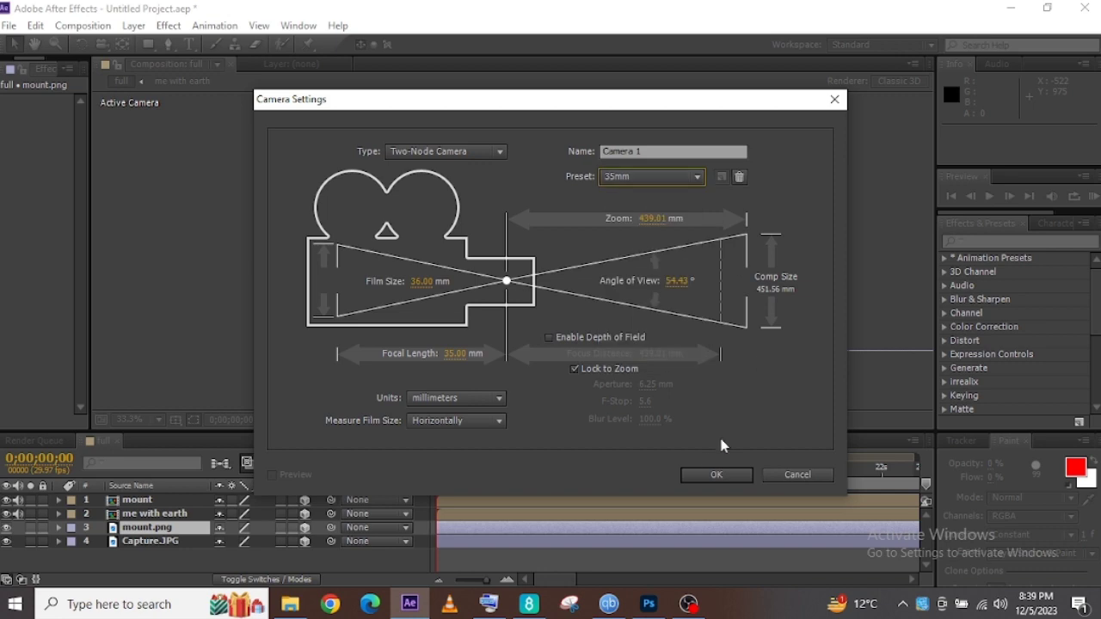
click(707, 476)
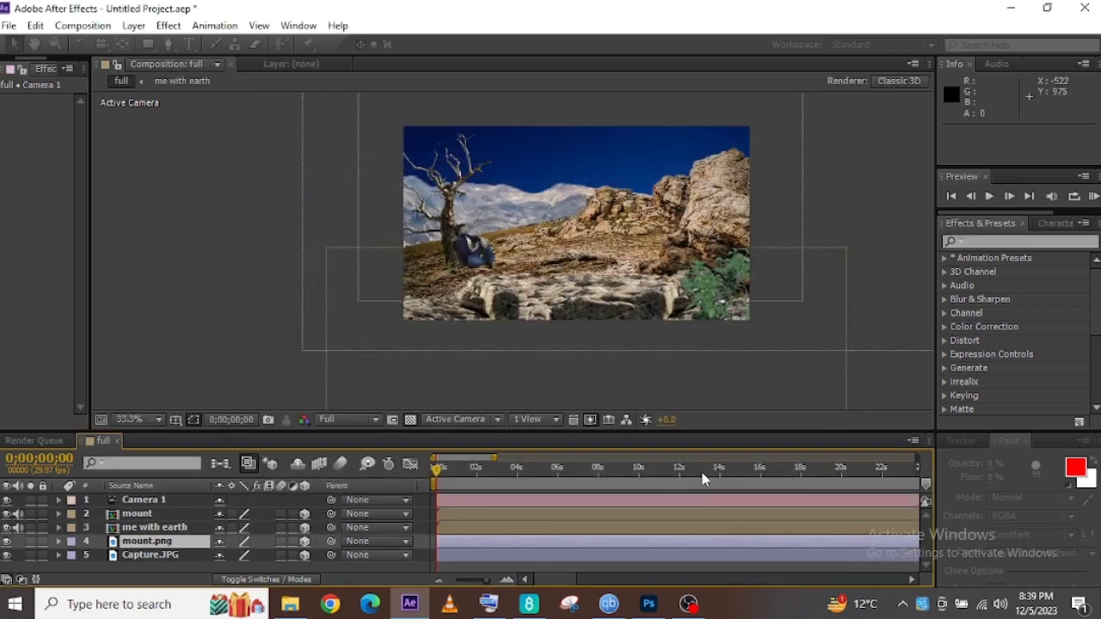
- Show two horizontal views, Top and Active Camera, with the camera view at 12.5% magnification and shifted sideways
click(557, 421)
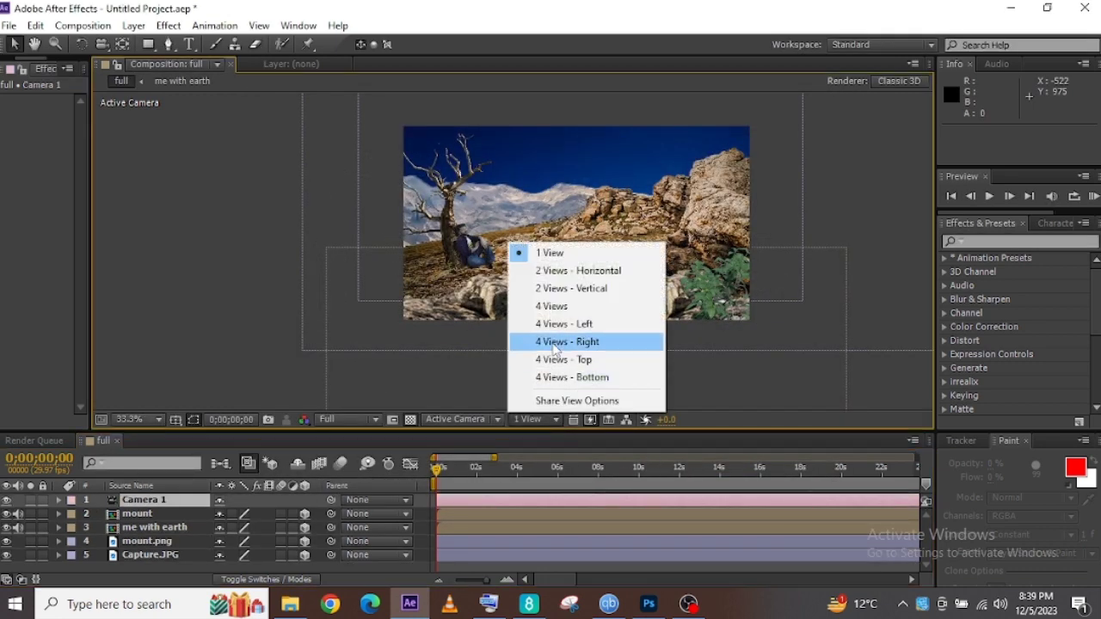
click(555, 270)
click(724, 164)
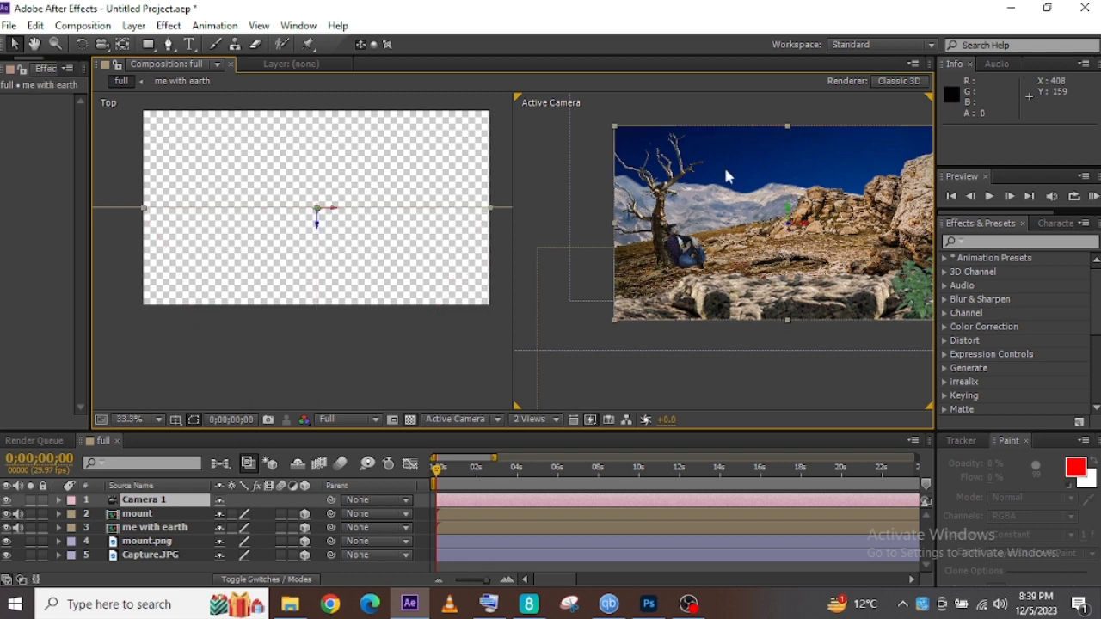
click(131, 419)
click(151, 222)
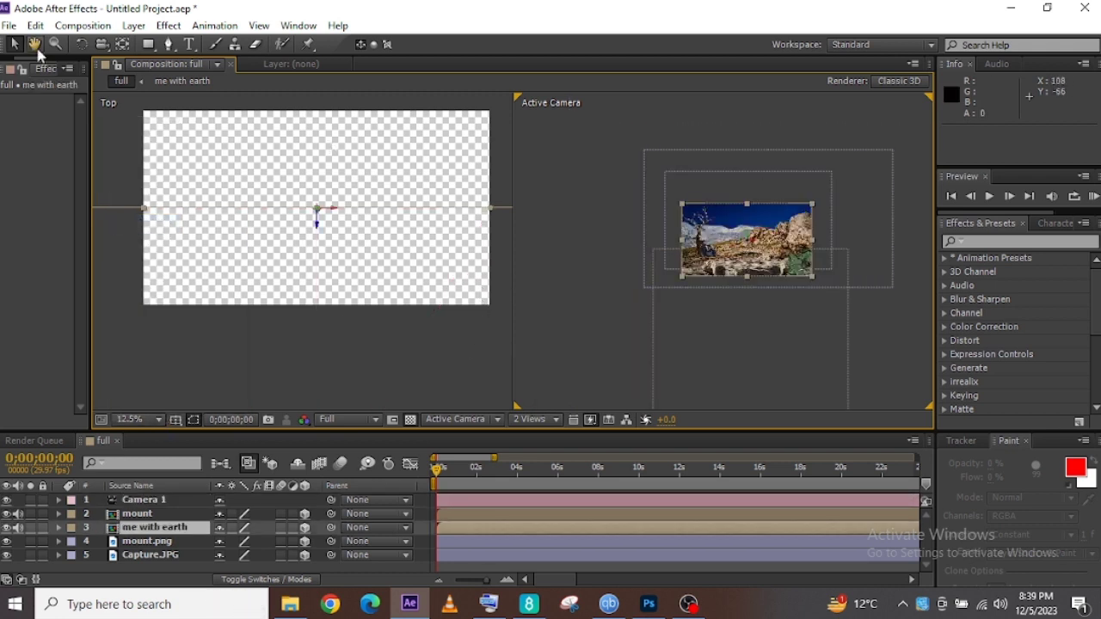
click(34, 44)
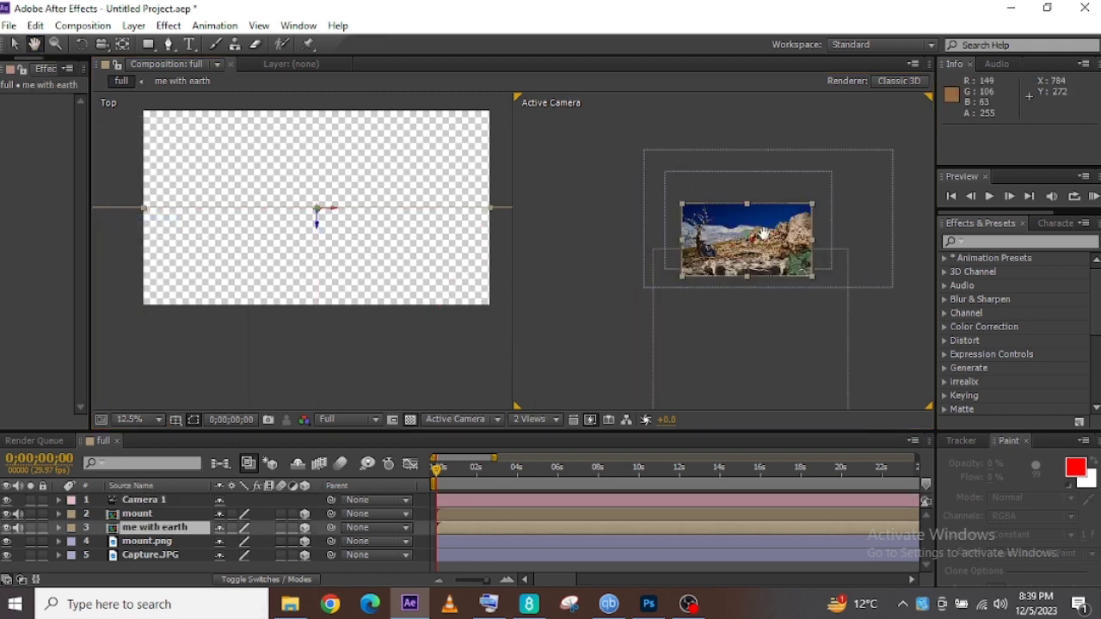
drag(543, 267, 600, 270)
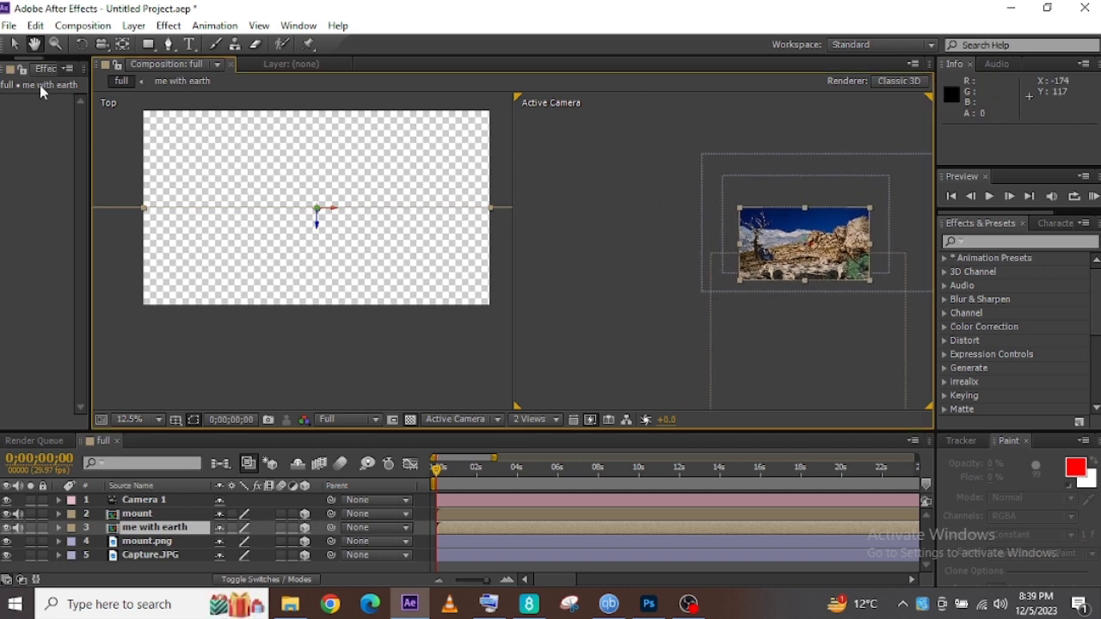
click(14, 43)
- Push Capture.JPG back in depth to a Z position of 738 and scale it to 280.5, 338.8, 141.0%
click(139, 543)
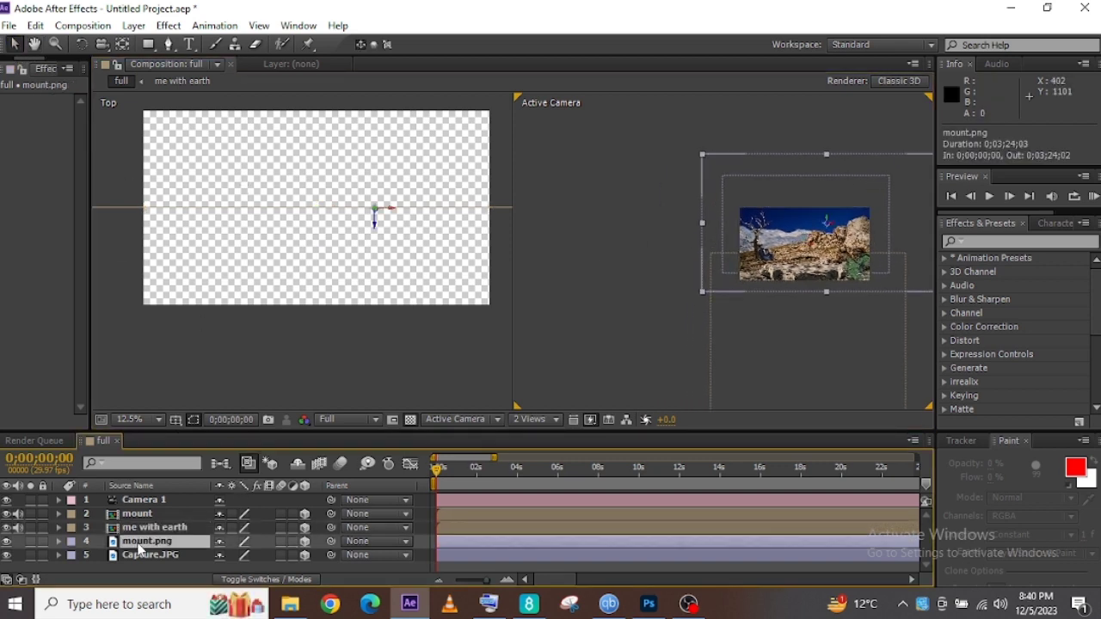
click(140, 553)
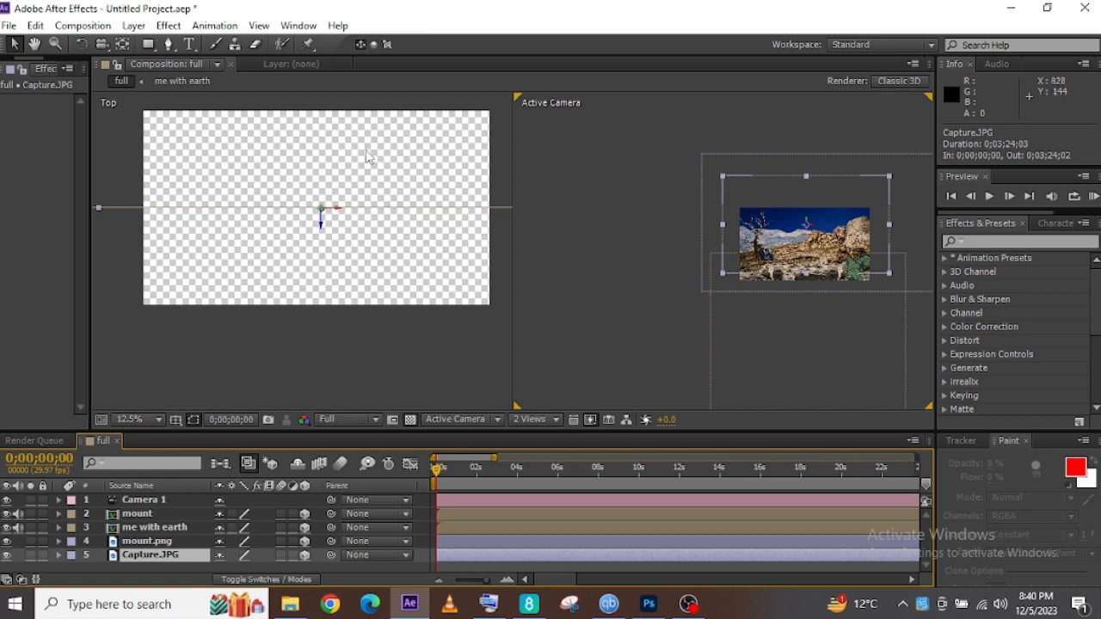
drag(321, 225, 321, 153)
key(ctrl+z)
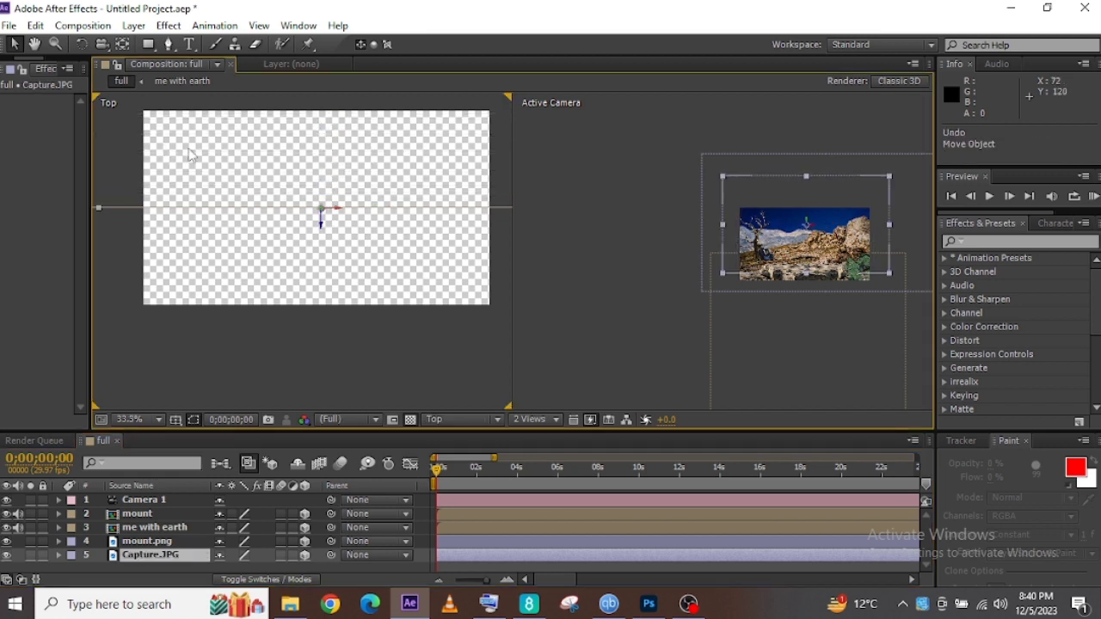
click(35, 50)
drag(300, 147, 301, 233)
click(15, 45)
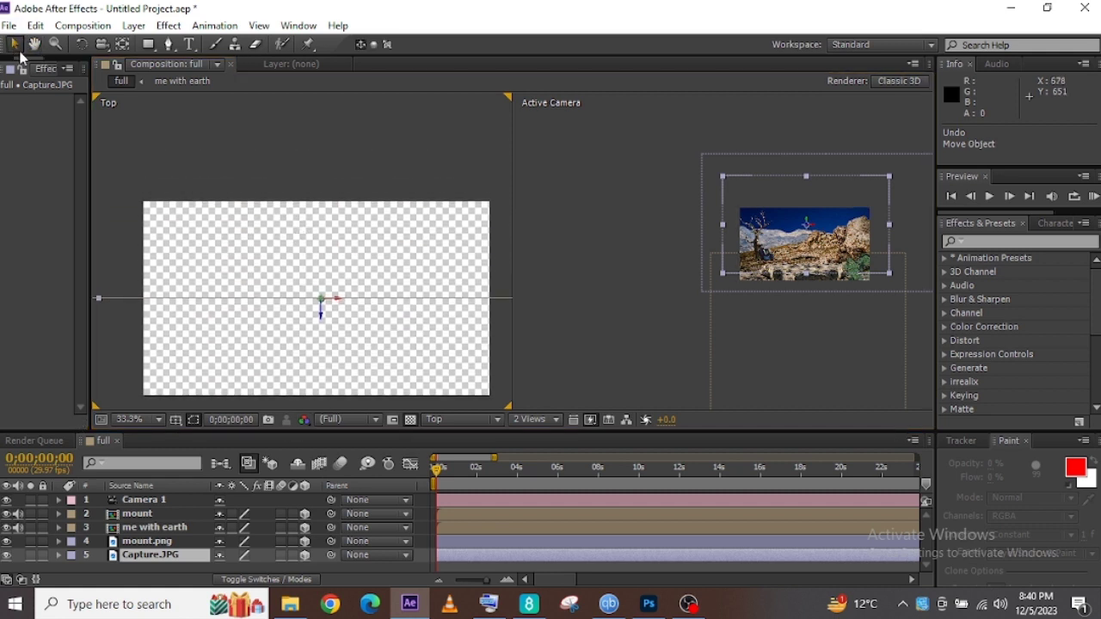
drag(321, 323, 331, 122)
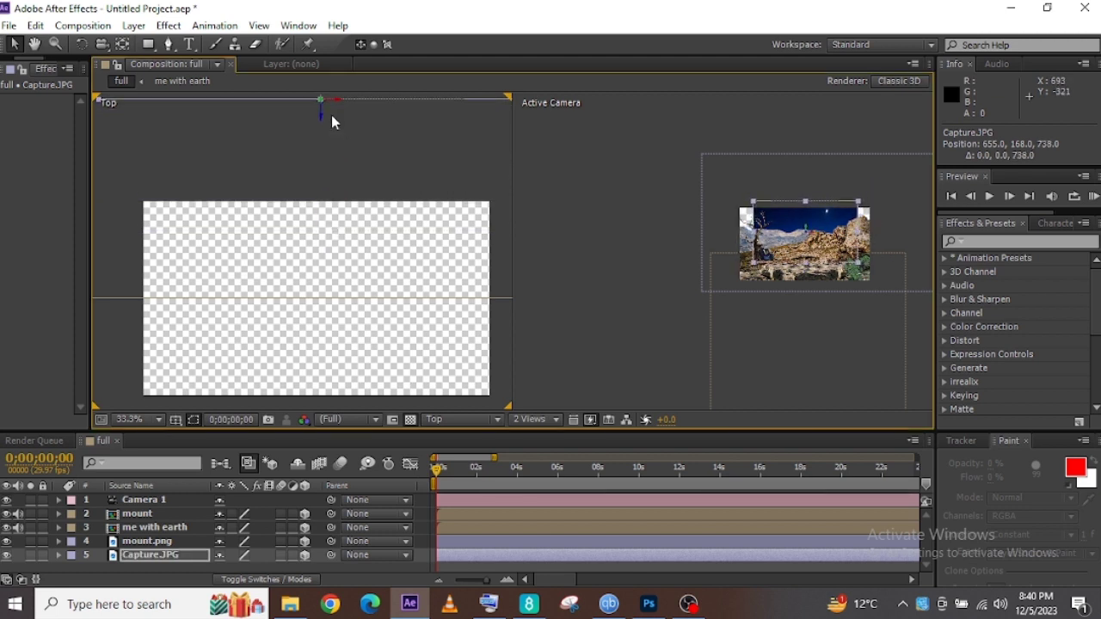
key(s)
drag(289, 564, 322, 564)
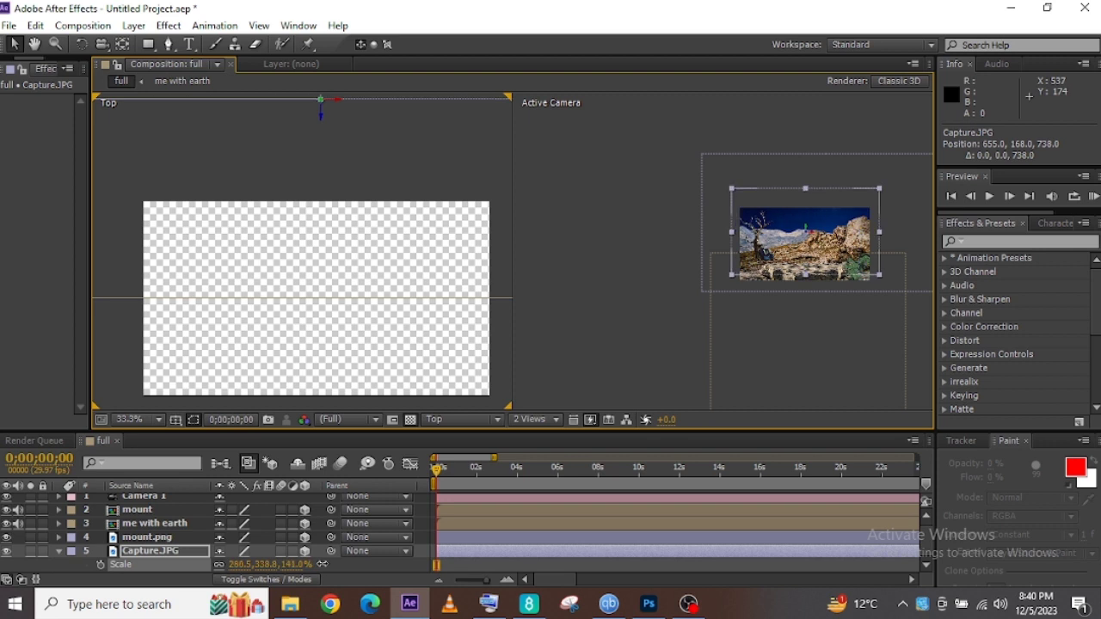
- Push mount.png back to a Z position of 666, scale it to 246.7, 206.4, 129.0% and shift it to X 902.1
click(146, 538)
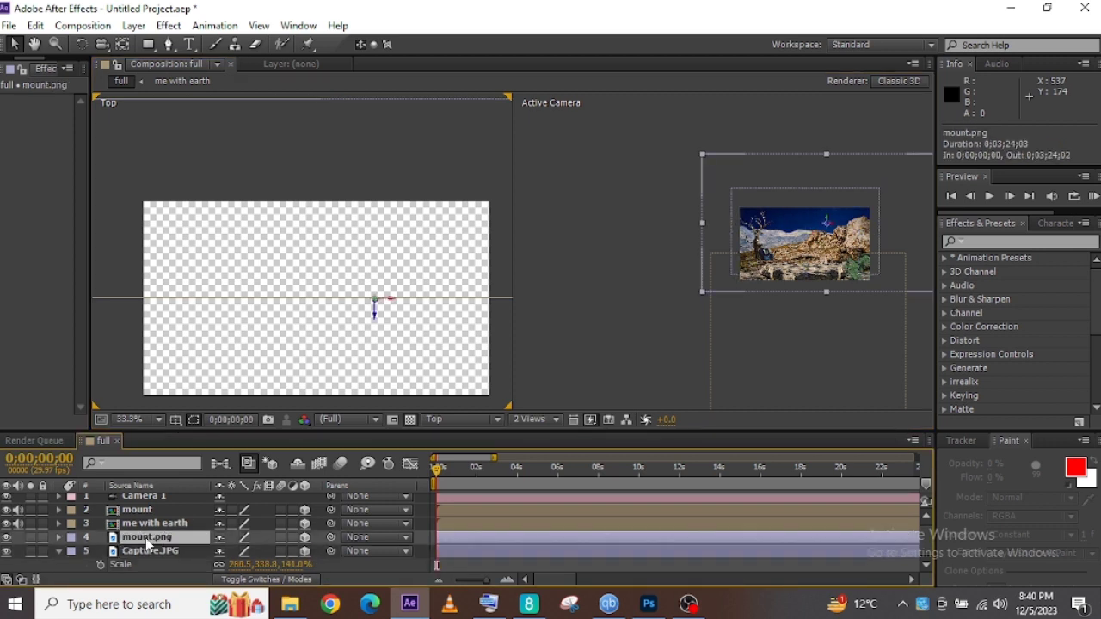
drag(375, 318, 373, 135)
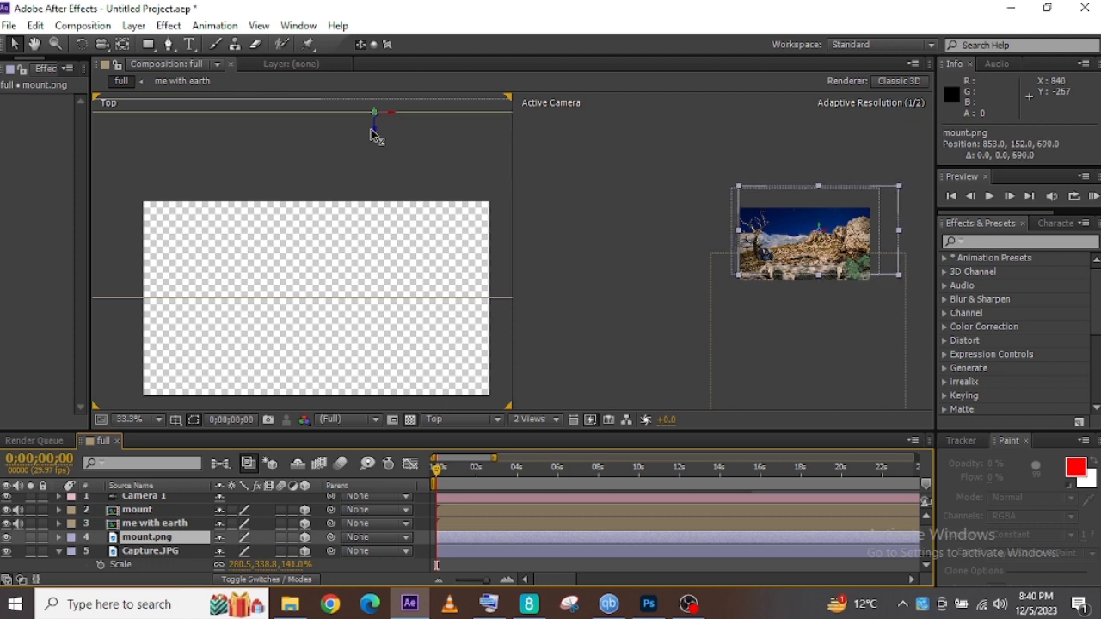
key(s)
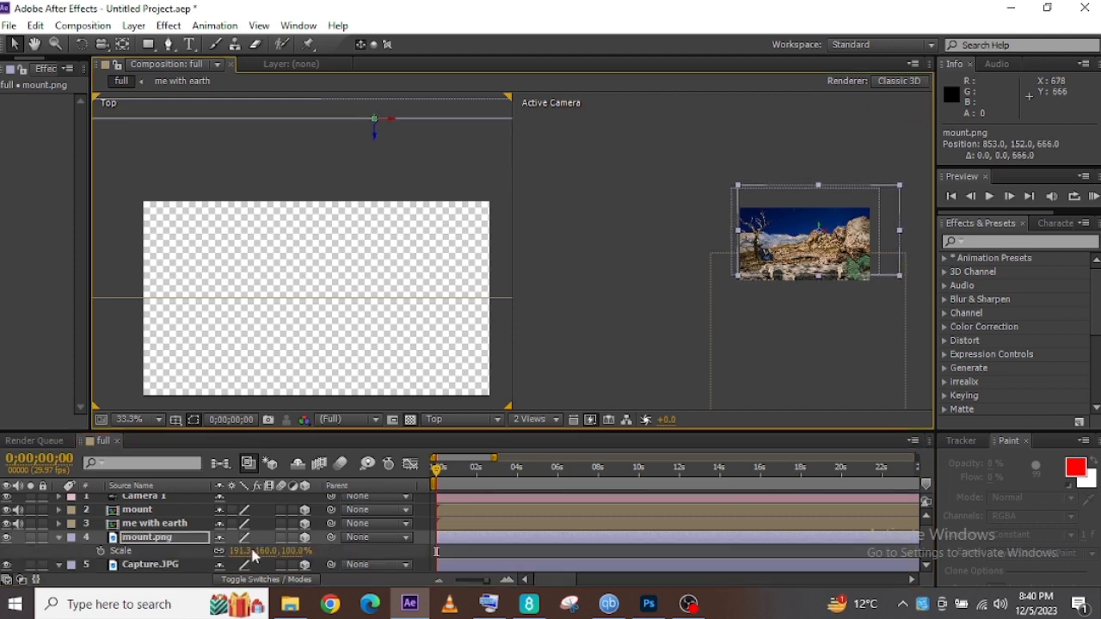
drag(286, 557, 327, 557)
drag(774, 266, 800, 237)
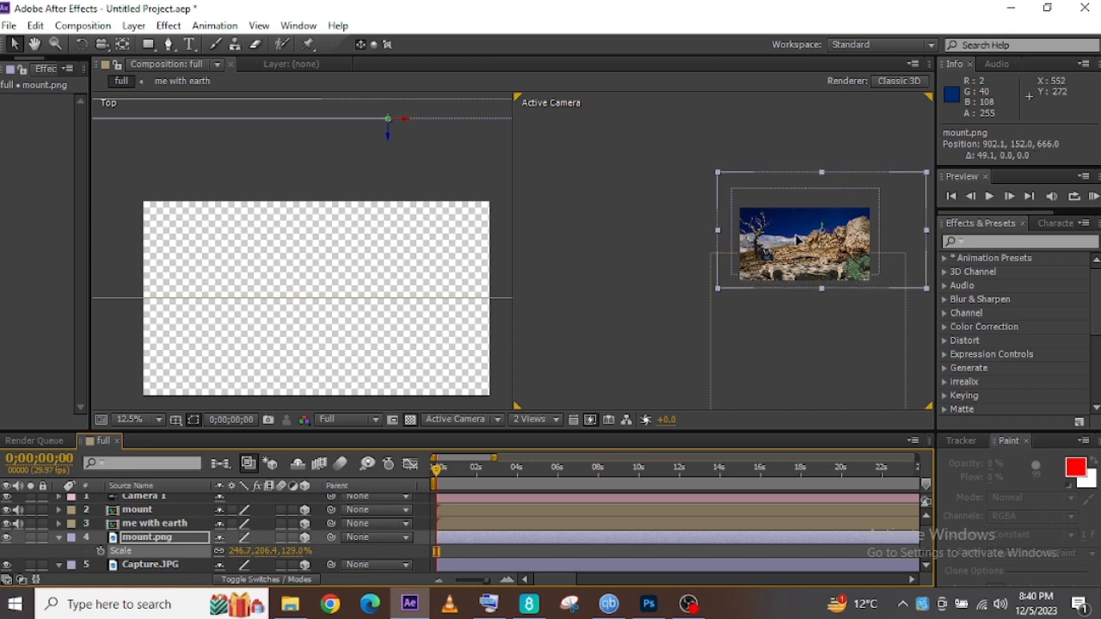
- Push the me with earth layer back to a Z position of 438 and scale it uniformly to 137%
click(153, 522)
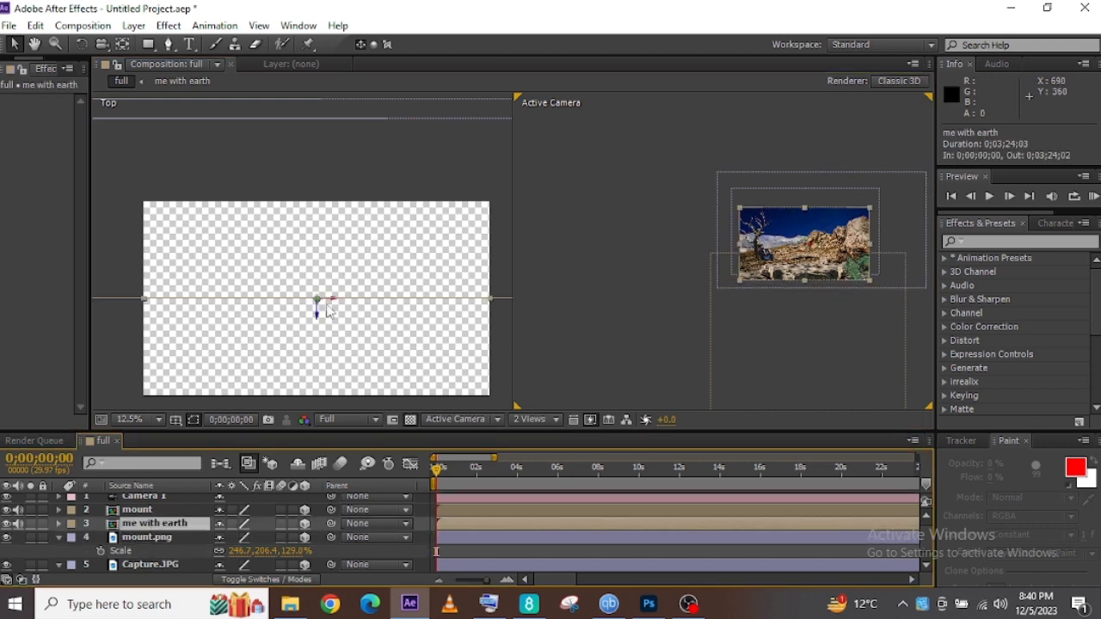
drag(318, 316, 320, 196)
key(s)
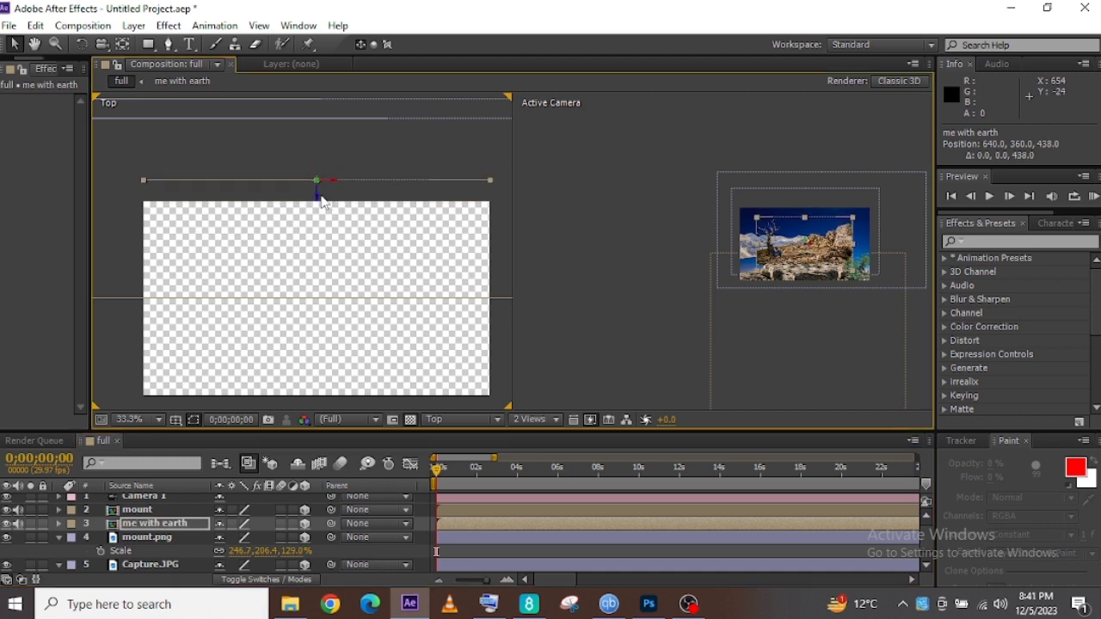
drag(289, 536, 327, 535)
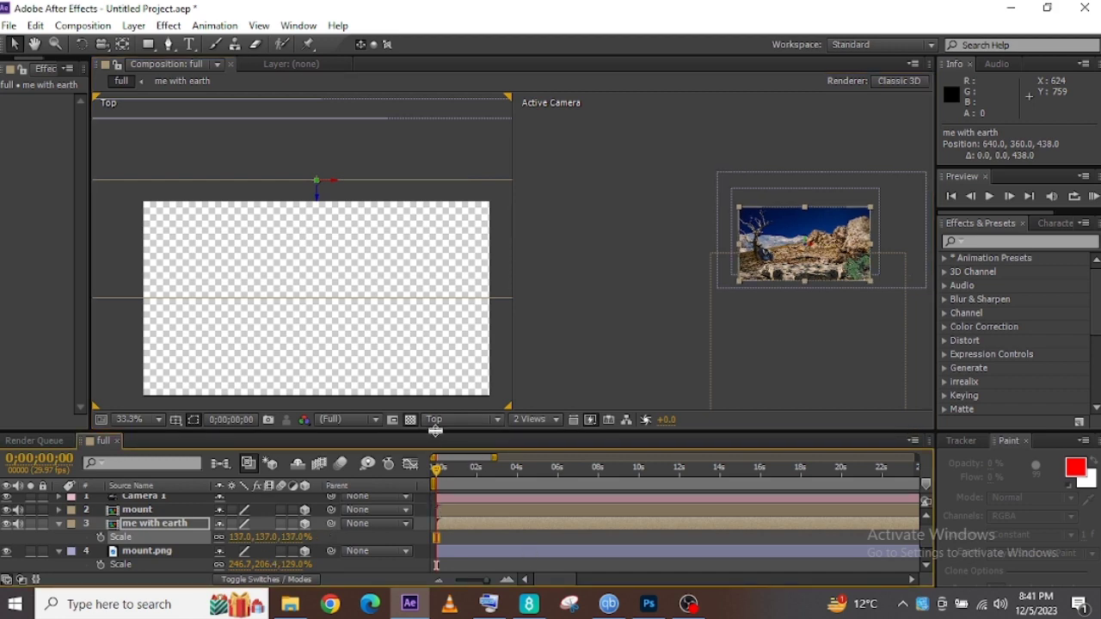
- Enlarge the timeline area and frame the selected Camera 1 in the Top view at 25% magnification
drag(435, 430, 435, 392)
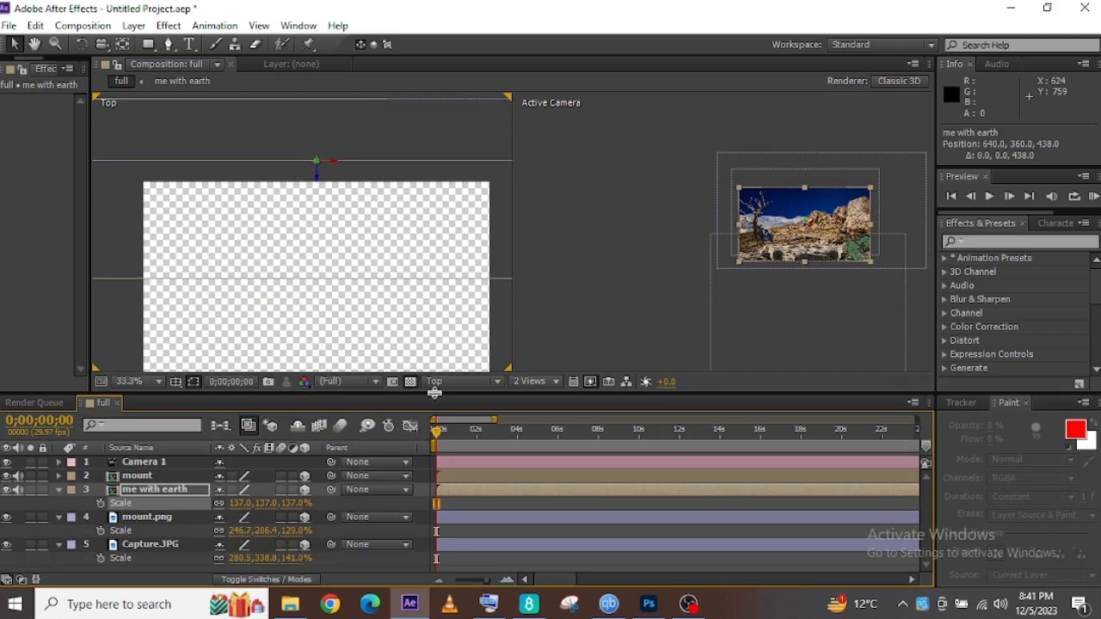
click(34, 44)
drag(298, 241, 303, 162)
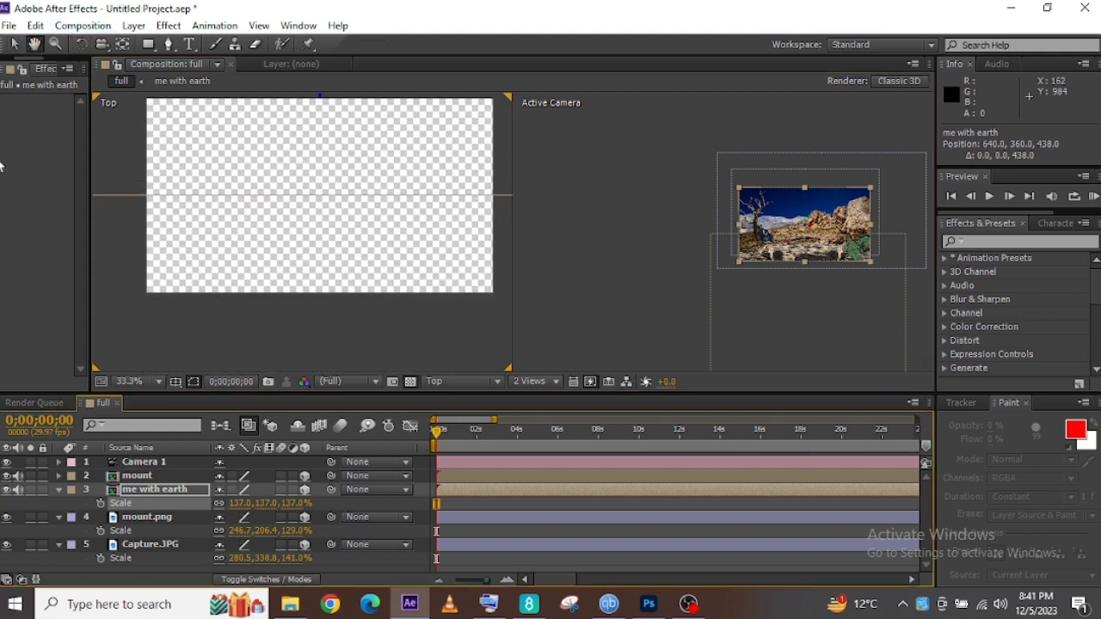
key(v)
click(144, 462)
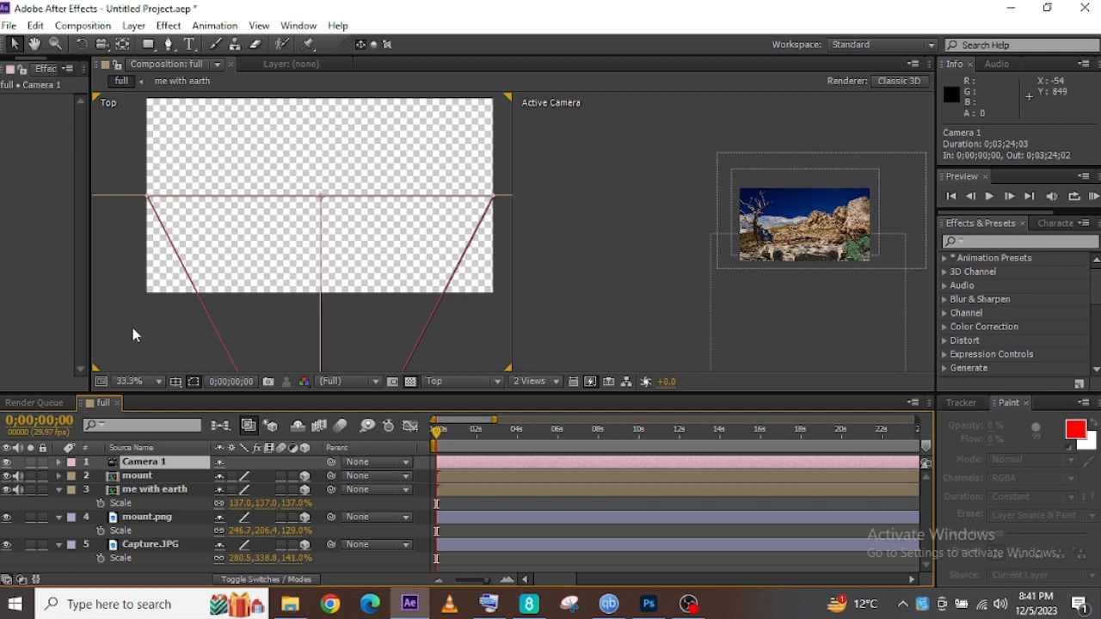
click(162, 384)
click(175, 201)
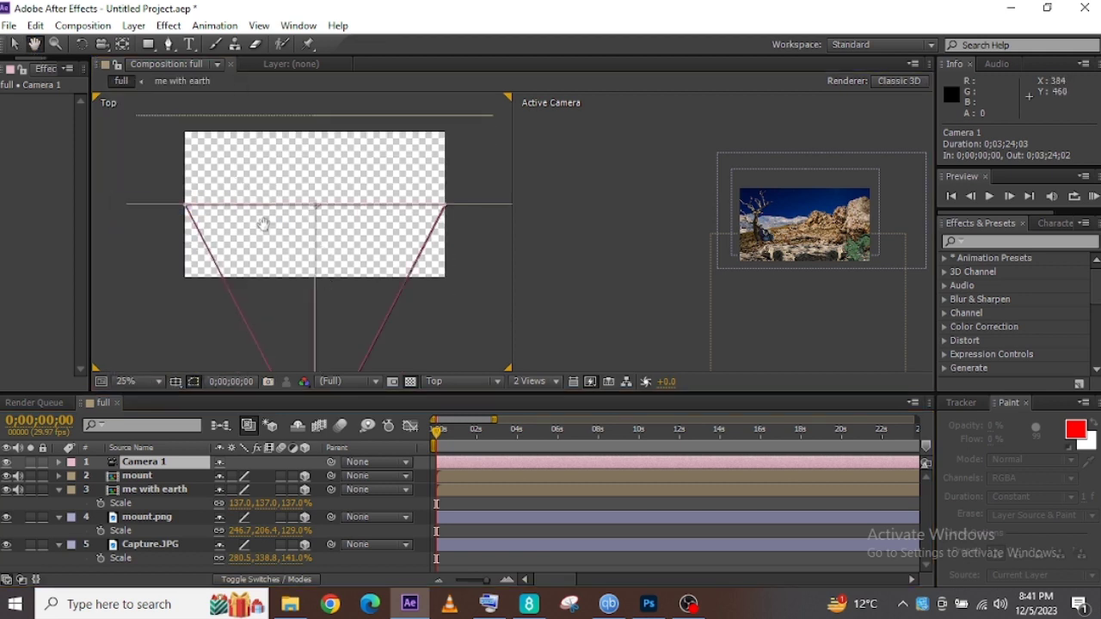
drag(263, 221, 278, 111)
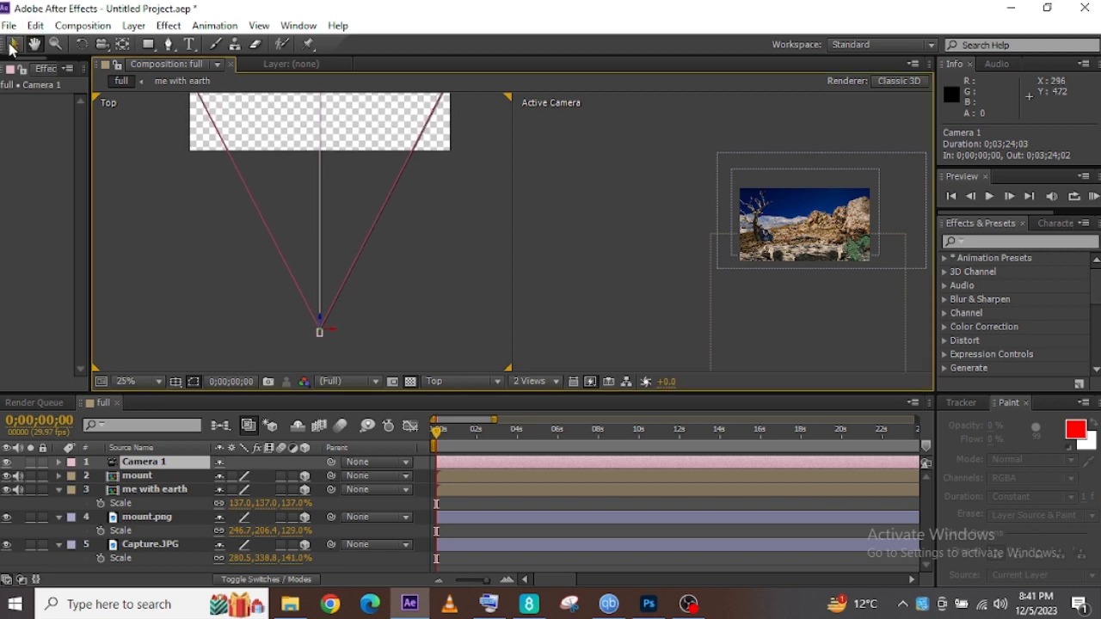
click(13, 44)
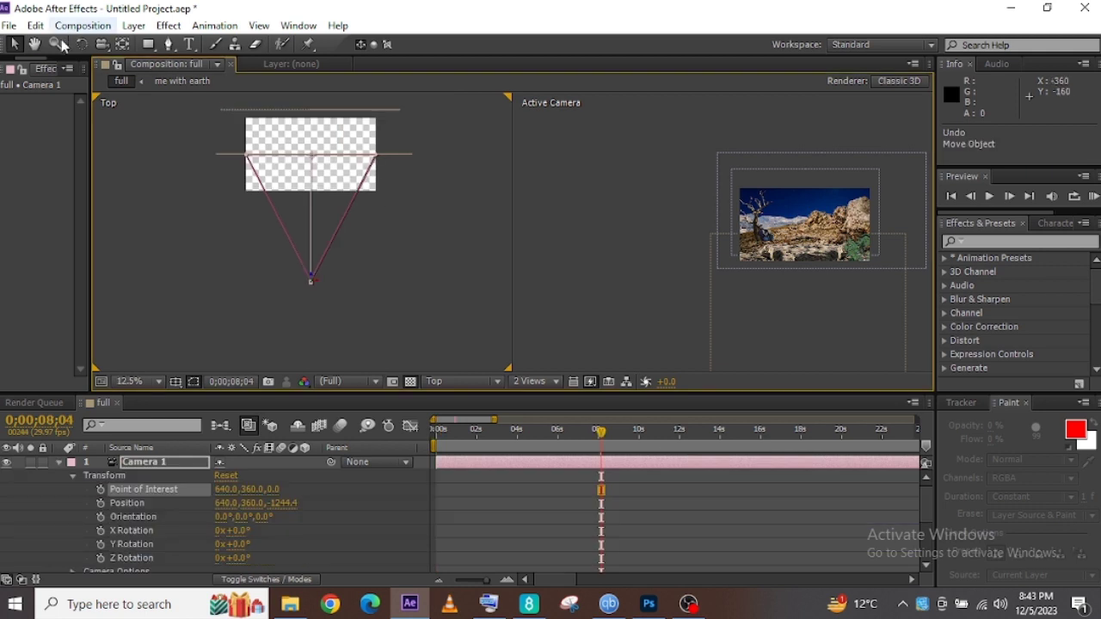
- Try lowering Camera 1 to a Y position of 4080 with keyframes at 0;00;08;04, and undo both changes
click(35, 44)
drag(298, 138, 297, 81)
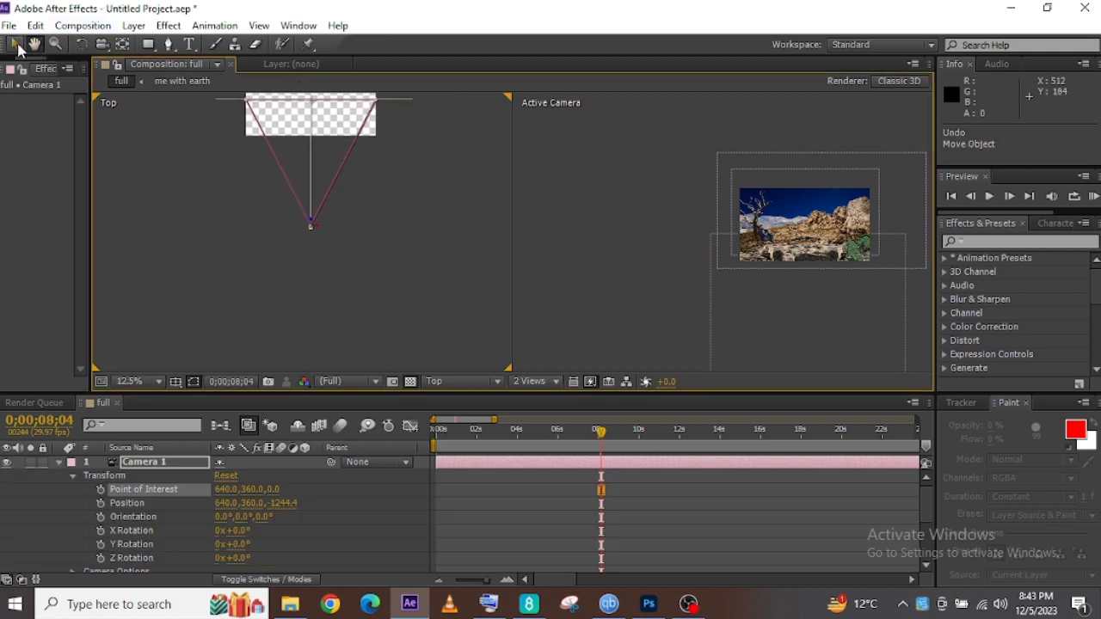
click(15, 44)
drag(314, 229, 286, 580)
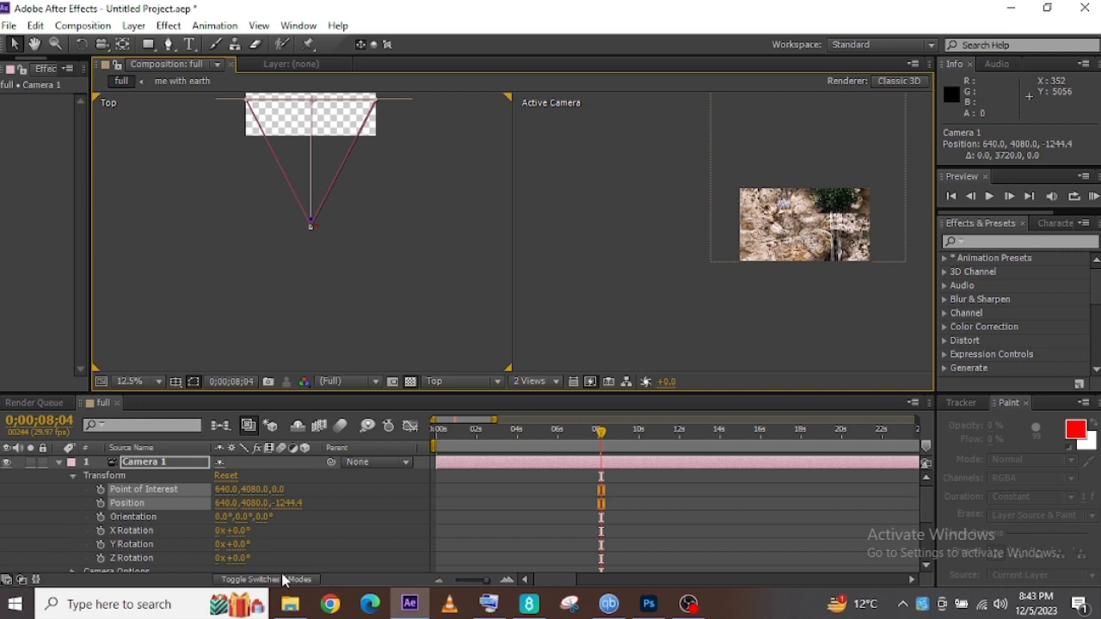
click(99, 499)
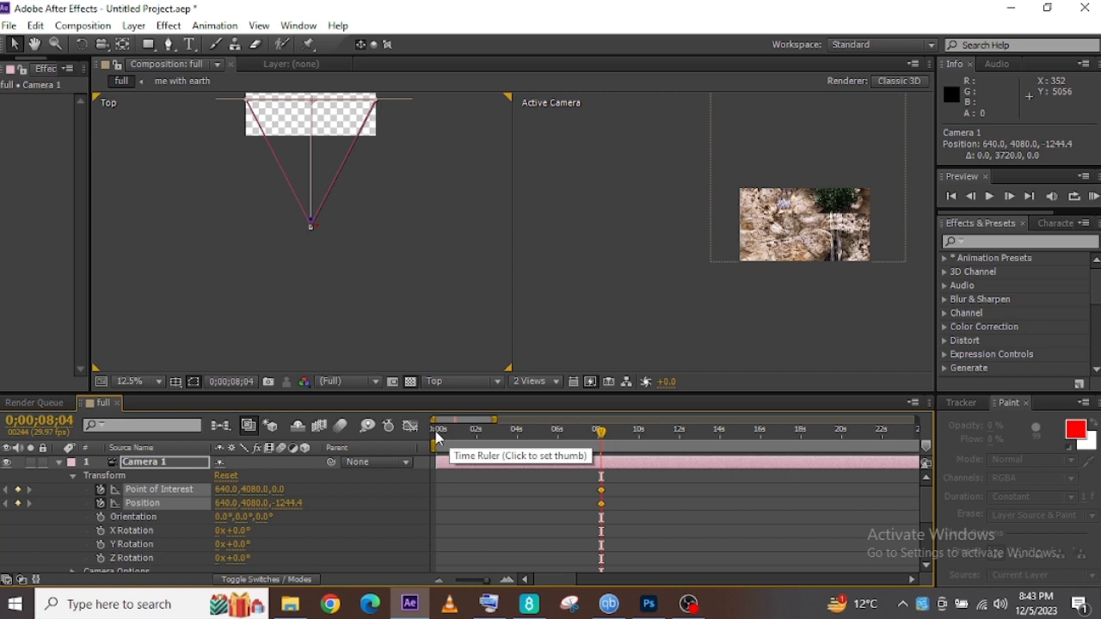
key(ctrl+z)
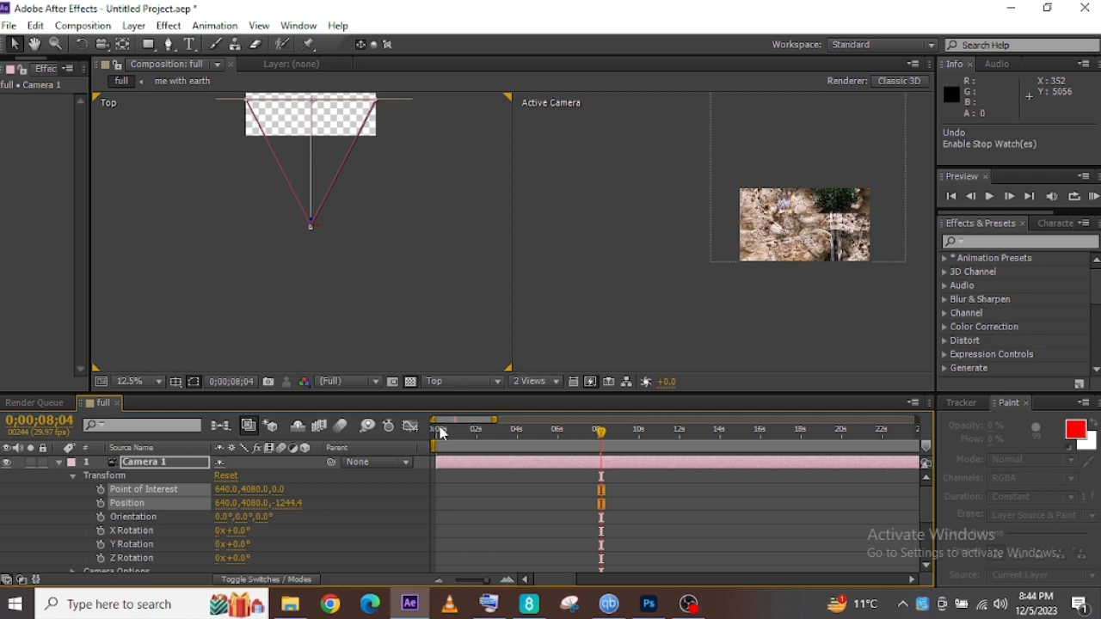
key(ctrl+z)
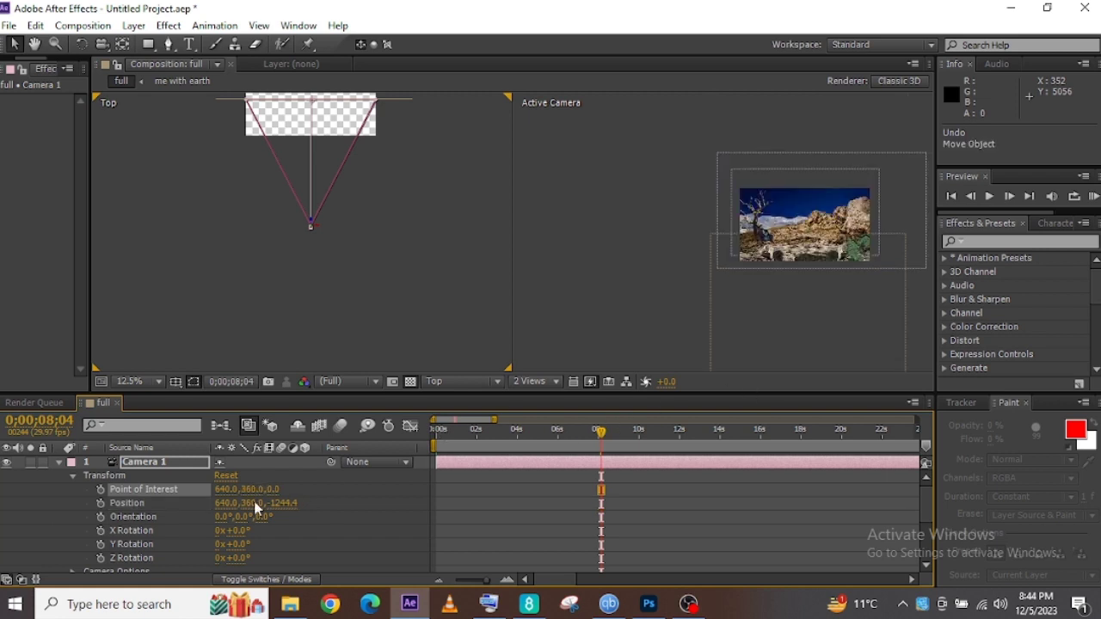
- Keyframe Camera 1's Point of Interest and Position at 0;00;08;04, and lower the camera to Y 4080 at 0;00;00;00
click(101, 489)
click(101, 503)
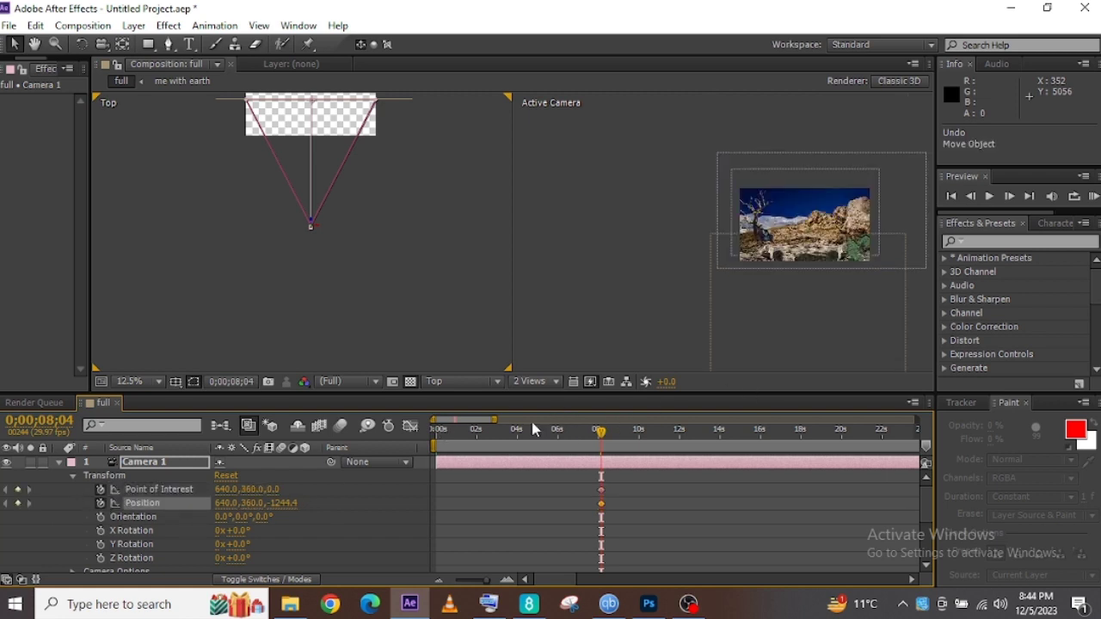
click(435, 433)
drag(311, 227, 255, 550)
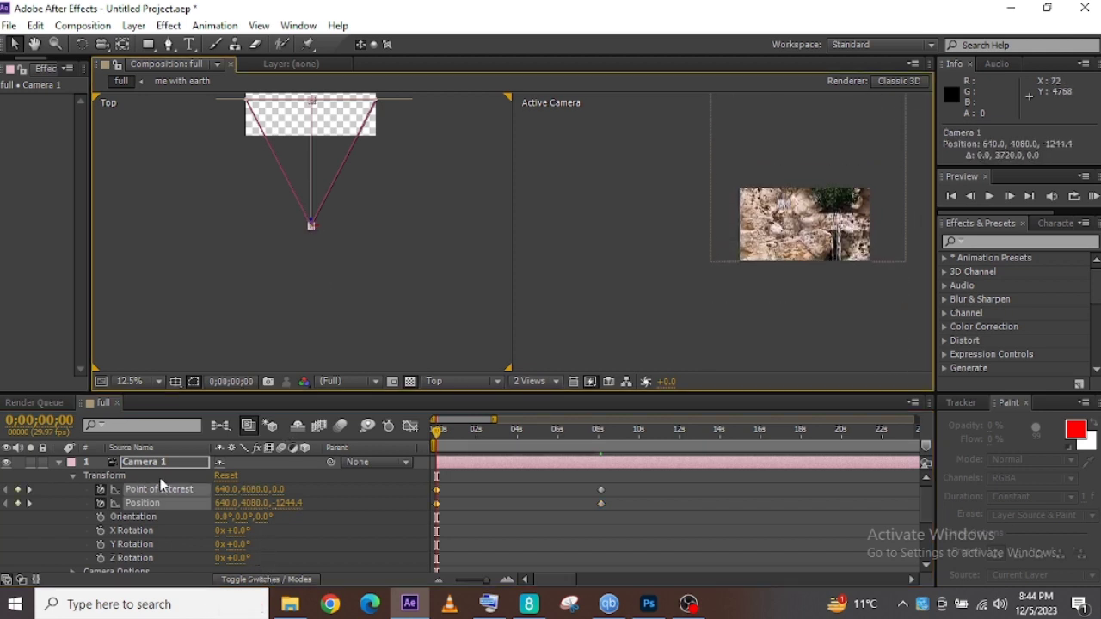
- End the work area at 0;00;09;01 and trim the composition to it
click(618, 433)
key(n)
right_click(577, 445)
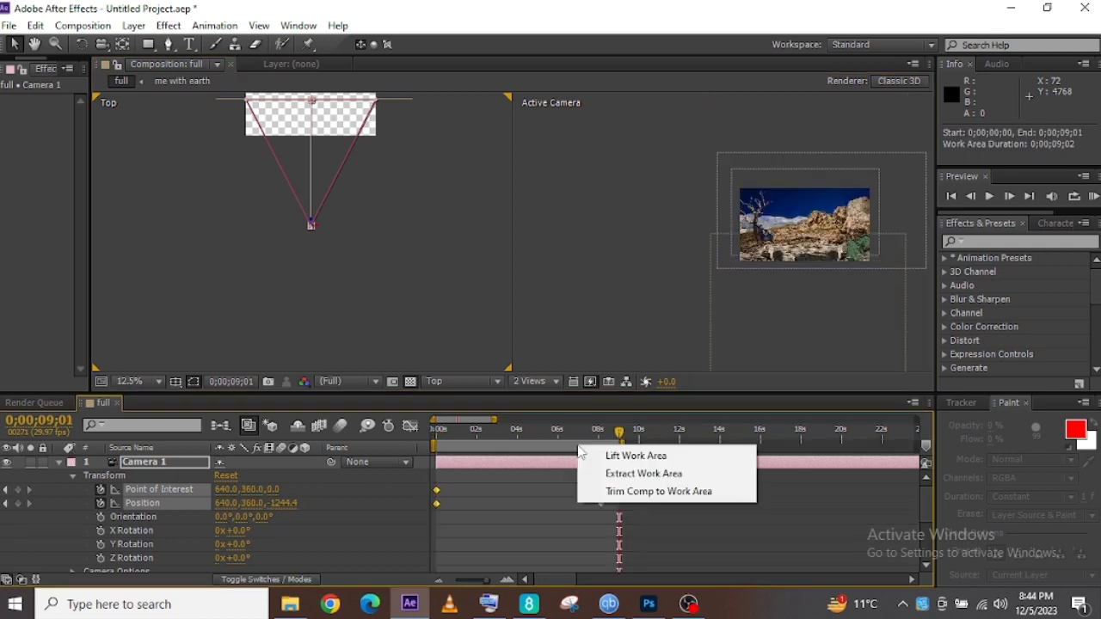
click(616, 492)
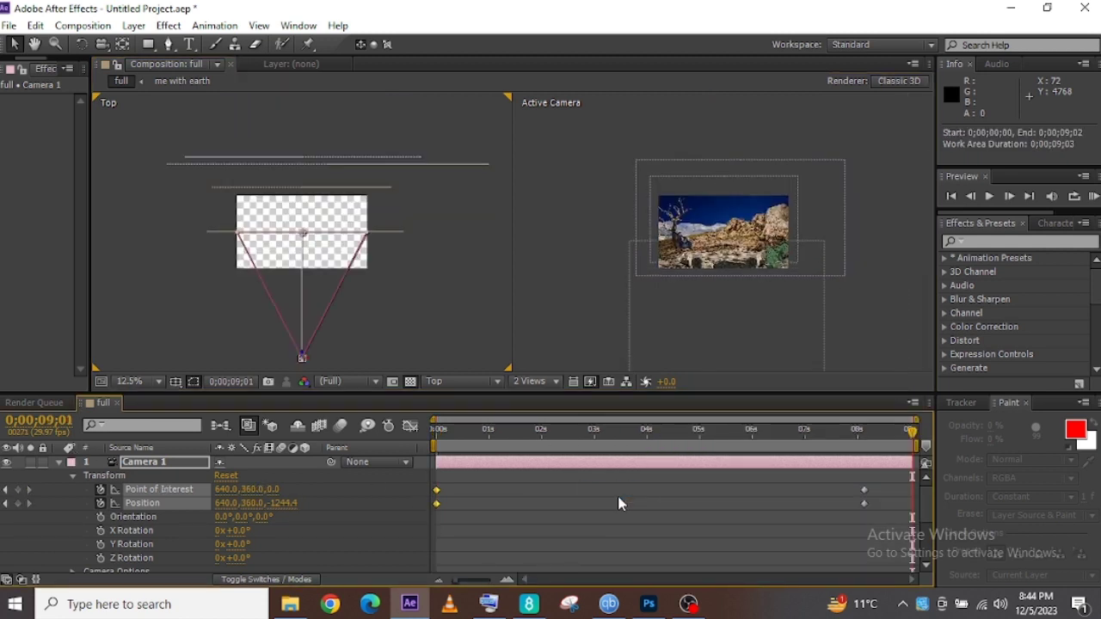
- Collapse Camera 1's properties and show only the Active Camera view at 50% magnification
click(60, 463)
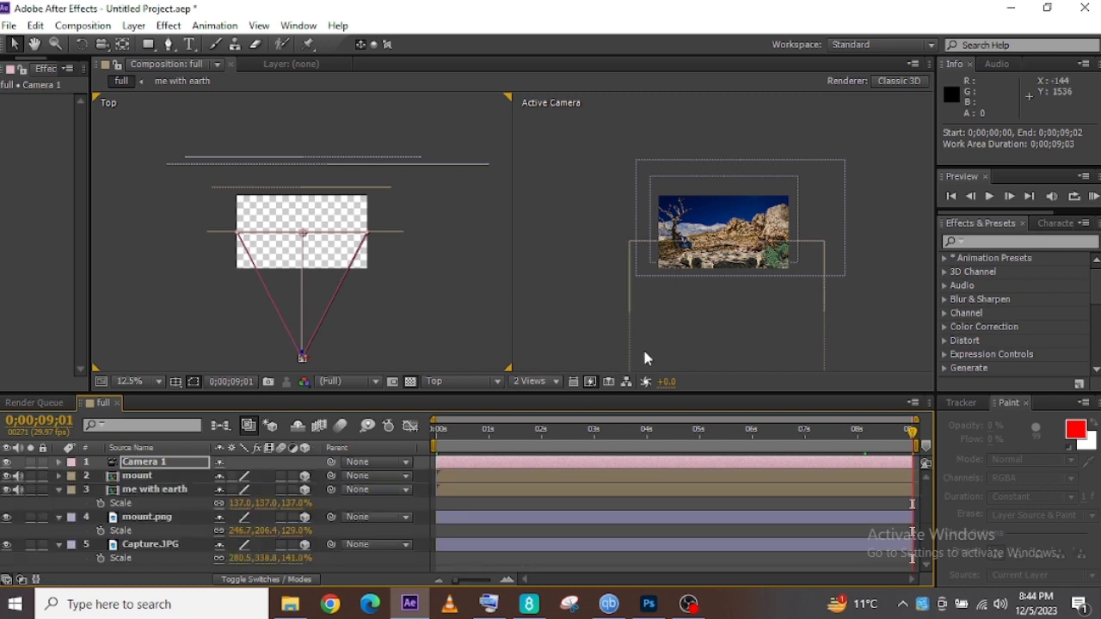
click(556, 381)
click(558, 400)
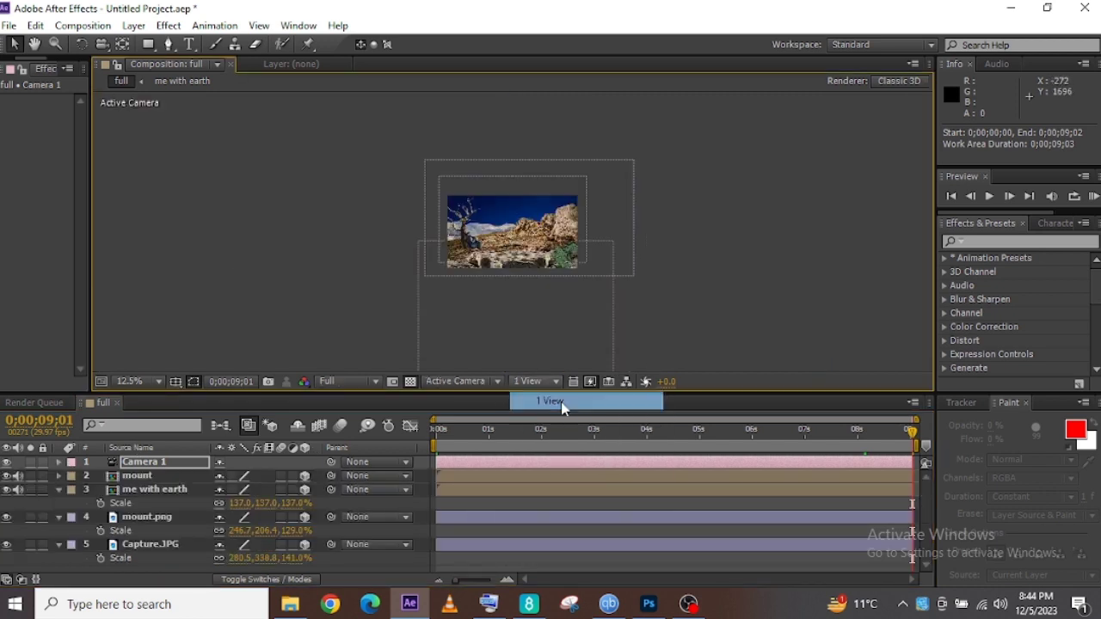
click(160, 381)
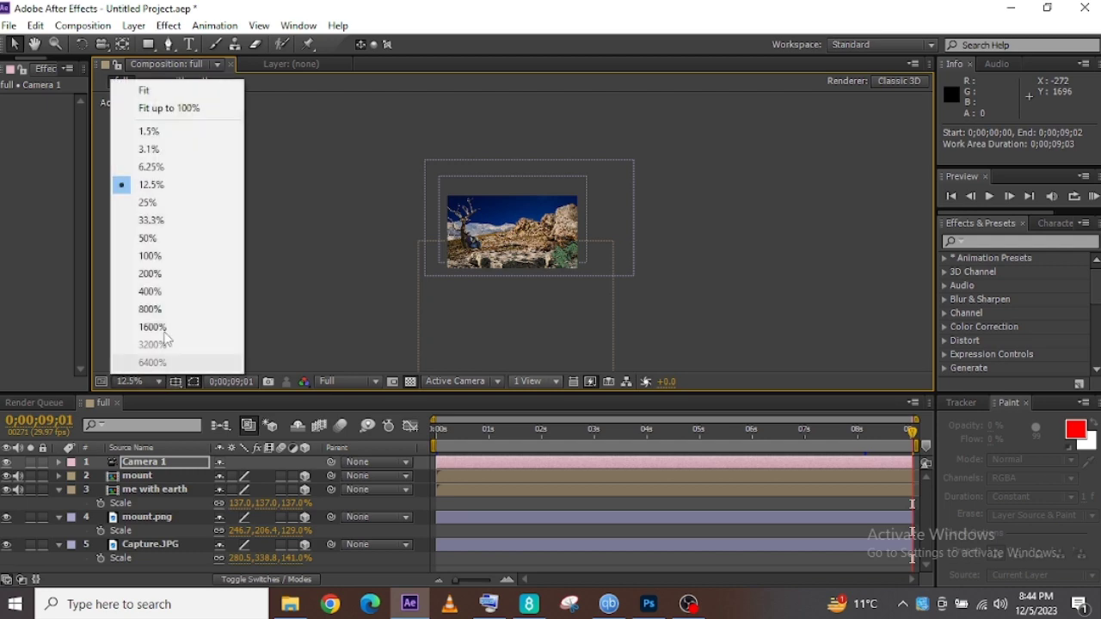
click(162, 238)
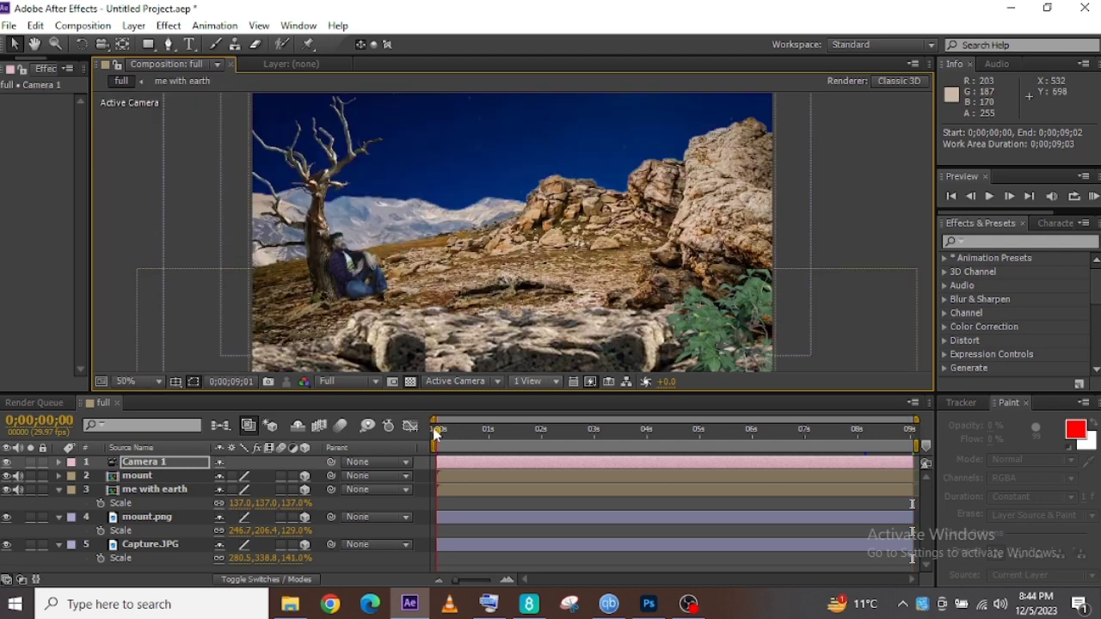
- Preview the camera's rise up the cliff through successive times up to 0;00;09;01, with the view at 33.3% magnification
drag(461, 433, 617, 434)
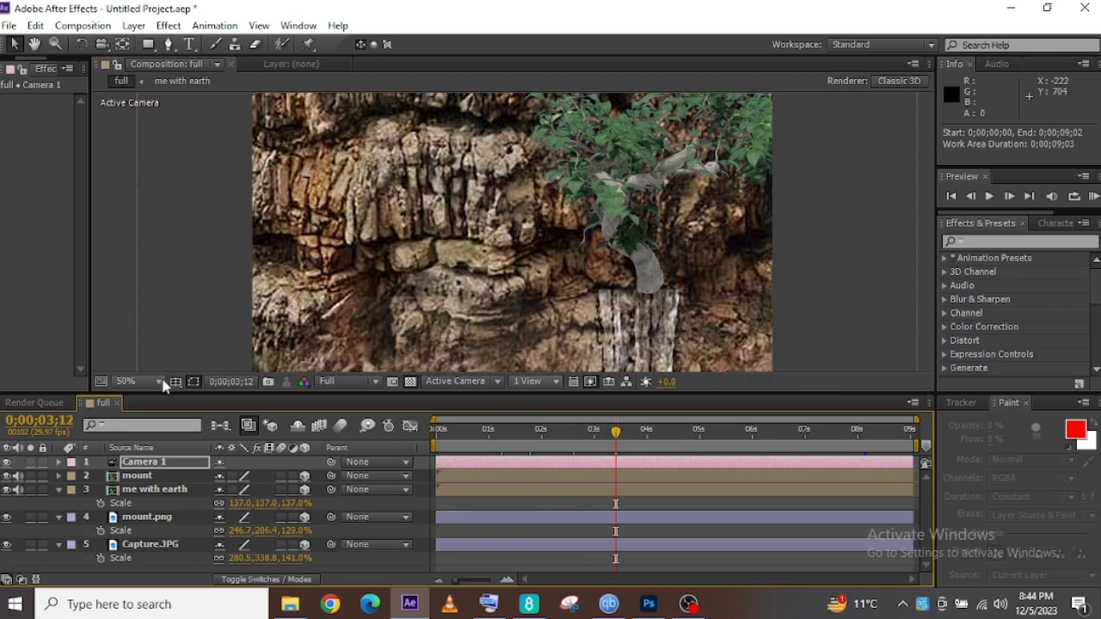
click(160, 382)
click(171, 222)
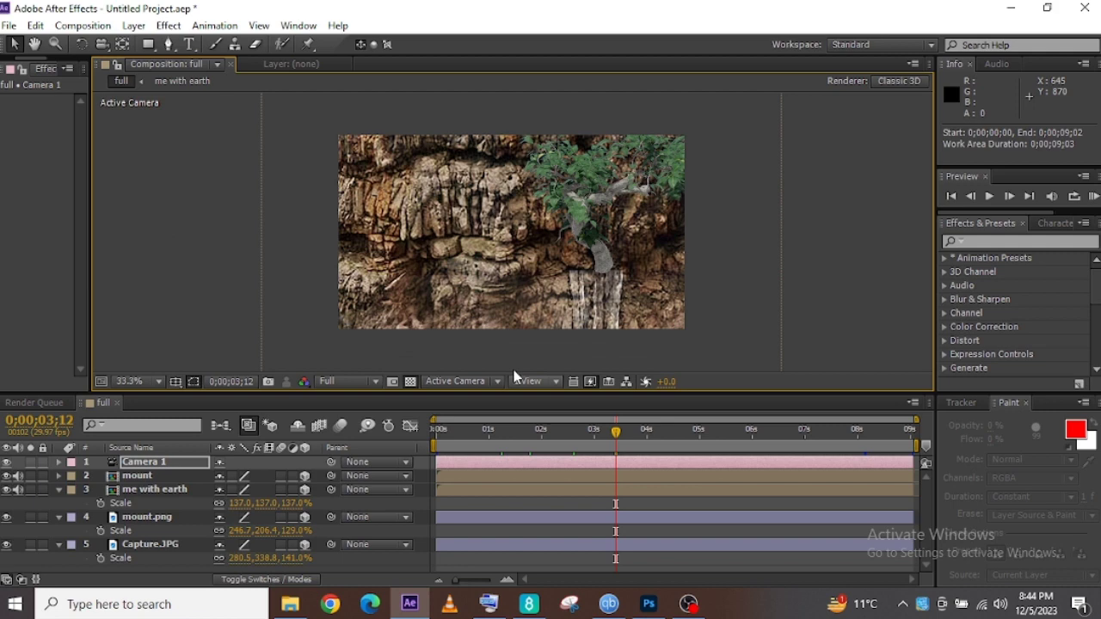
click(648, 436)
click(680, 436)
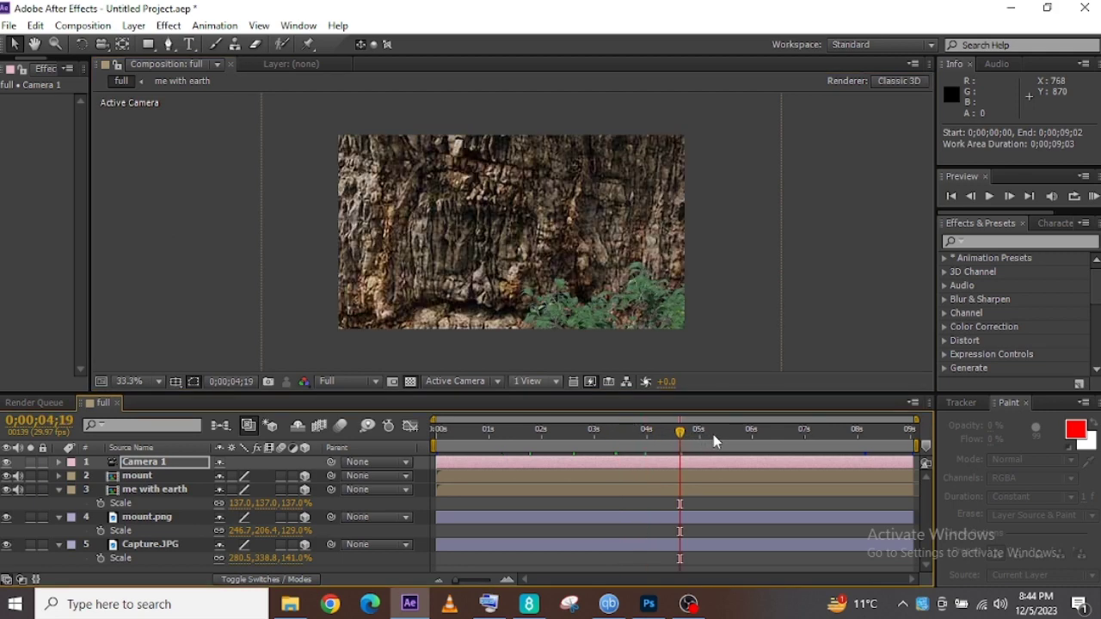
click(714, 435)
click(752, 434)
click(793, 436)
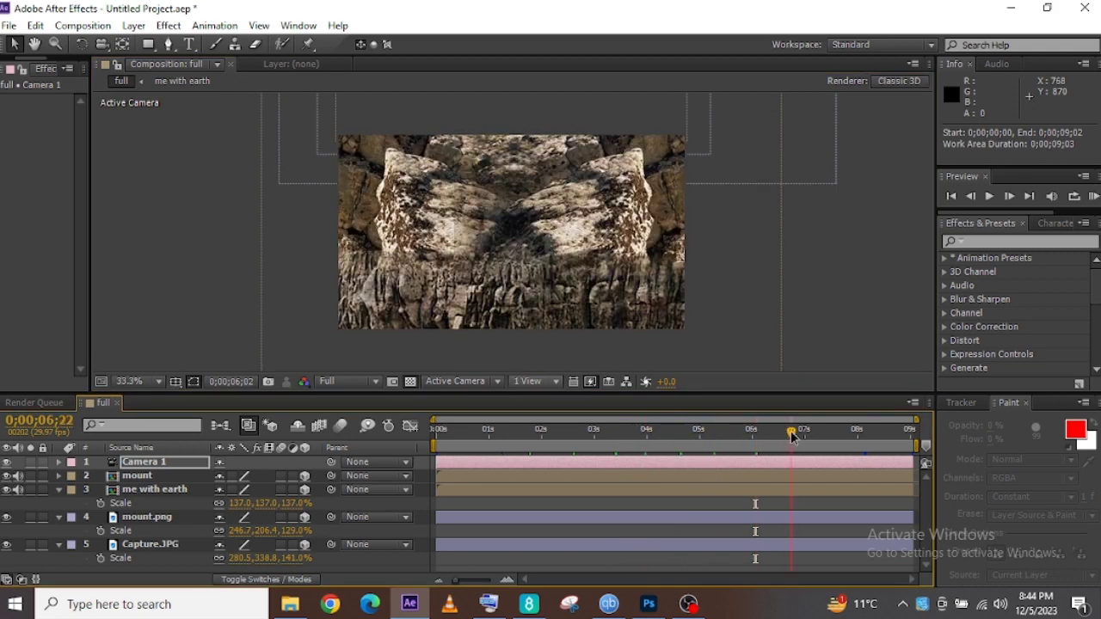
click(820, 435)
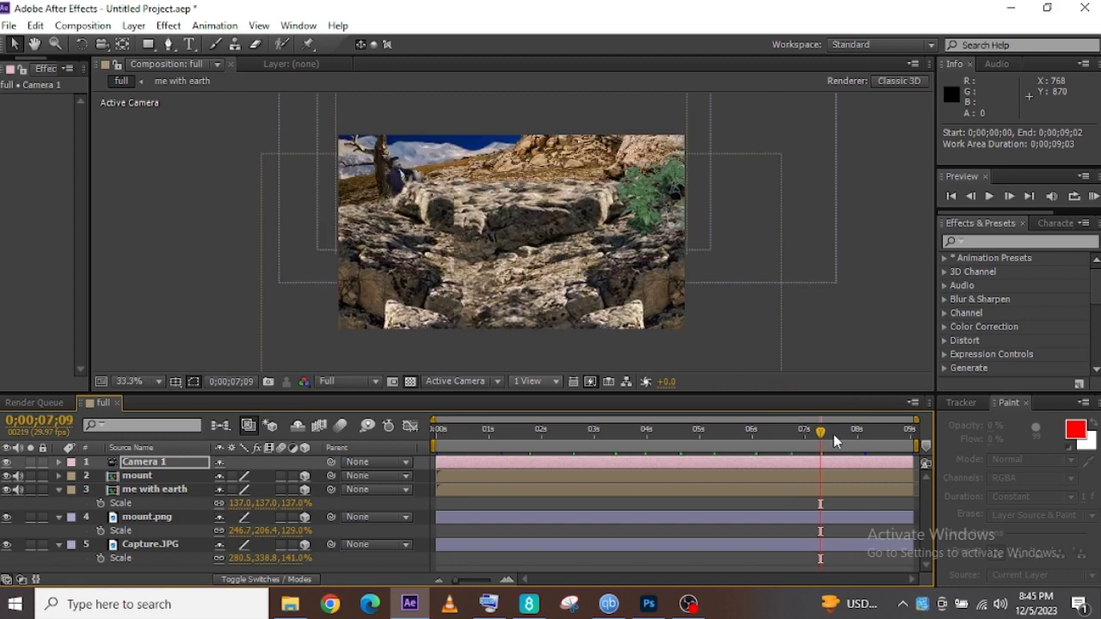
click(834, 435)
click(846, 435)
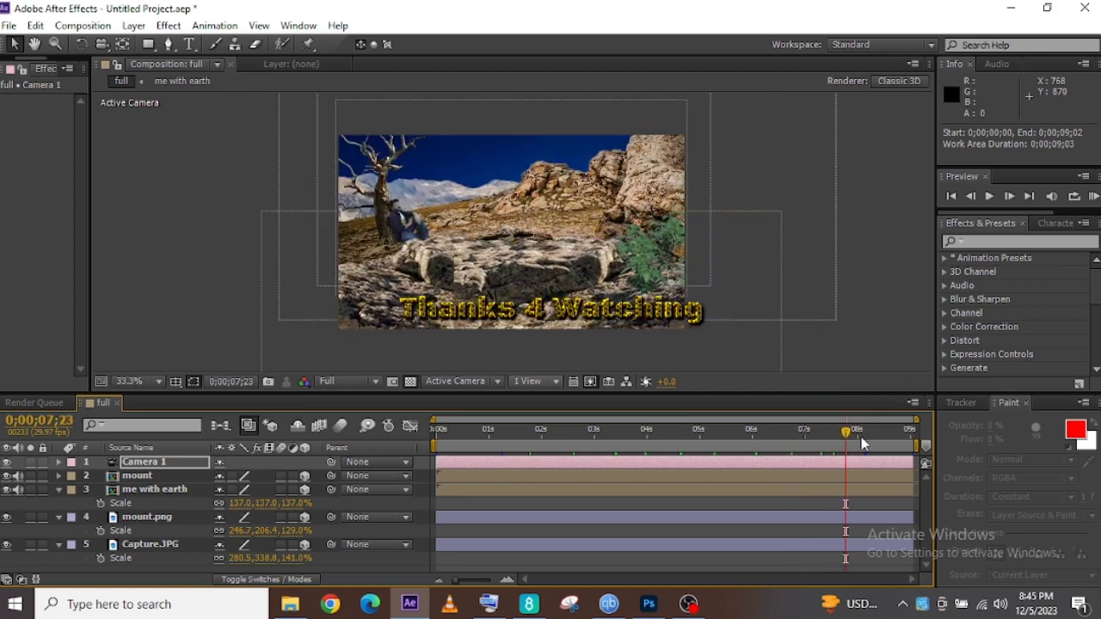
click(881, 436)
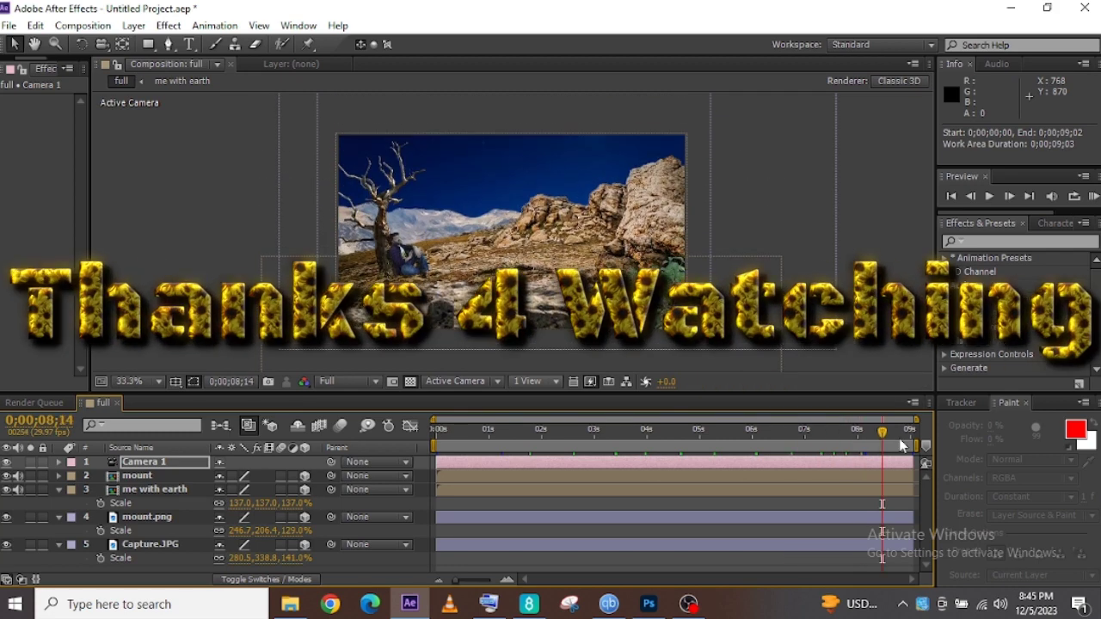
click(911, 433)
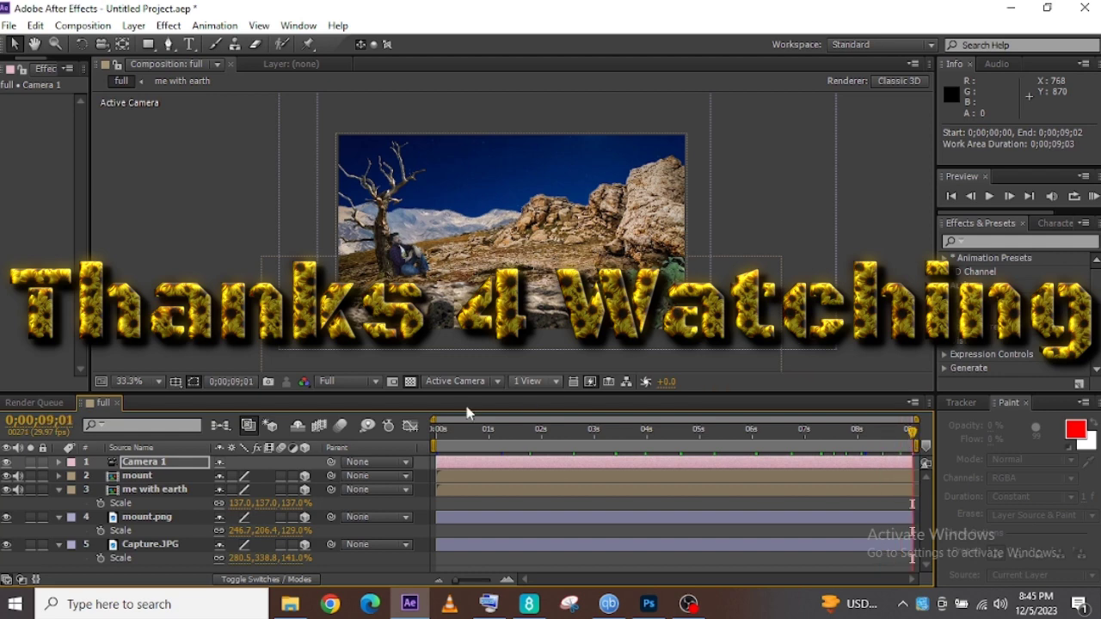